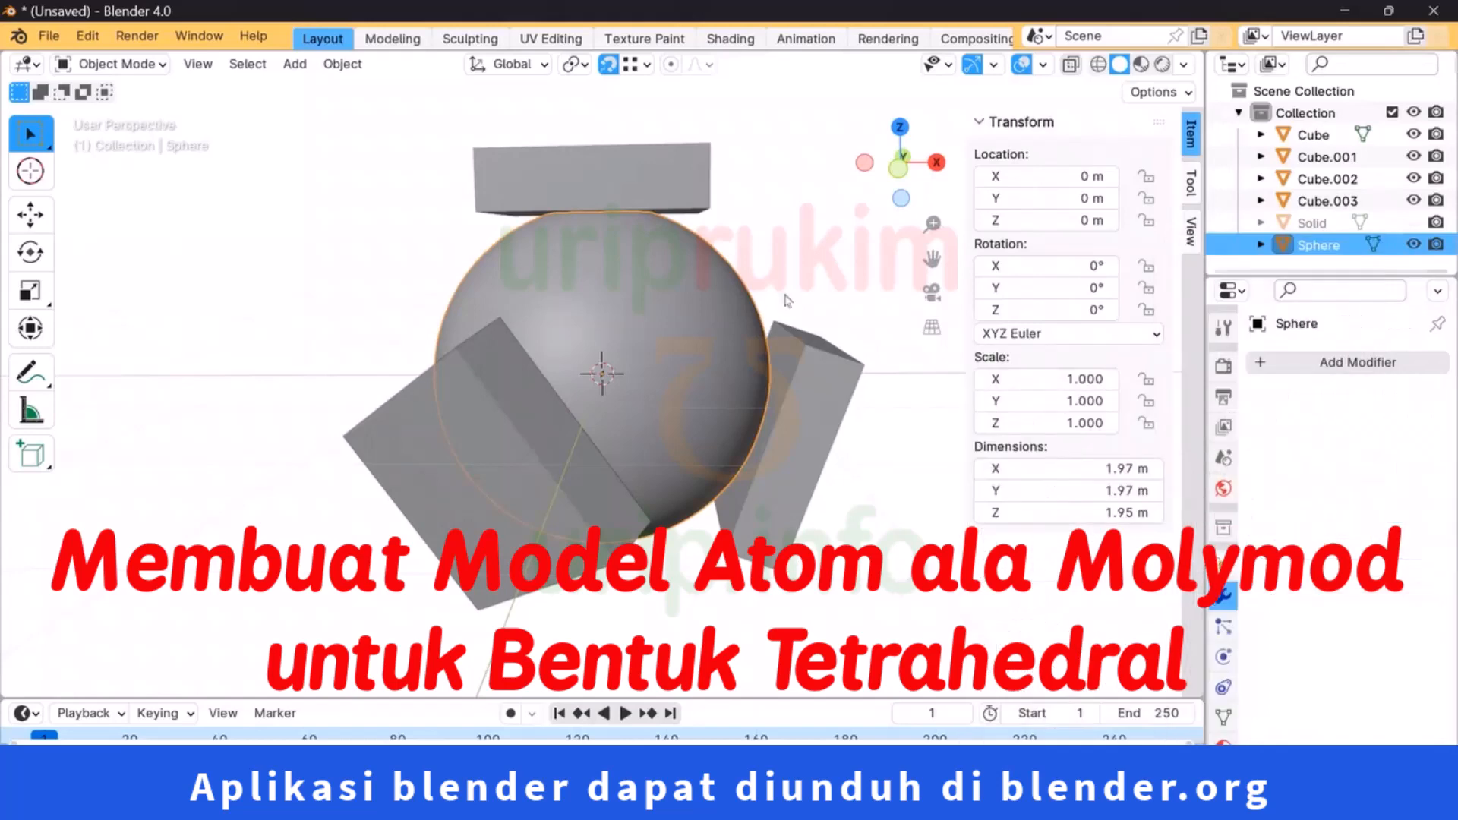
# Step: Hide the four cubes surrounding the sphere and switch the sphere to face selection in Edit Mode
pyautogui.moveTo(1413, 134); pyautogui.dragTo(1414, 200)
pyautogui.moveTo(608, 304); pyautogui.dragTo(532, 220, button='middle')
pyautogui.click(125, 70)
pyautogui.click(115, 111)
pyautogui.click(230, 64)
# Step: Select the flat circular faces cut into the sphere, one after another from different sides
pyautogui.click(596, 270)
pyautogui.click(562, 65)
pyautogui.click(632, 186)
pyautogui.click(512, 406)
pyautogui.moveTo(264, 138); pyautogui.dragTo(584, 129, button='middle')
pyautogui.click(588, 374)
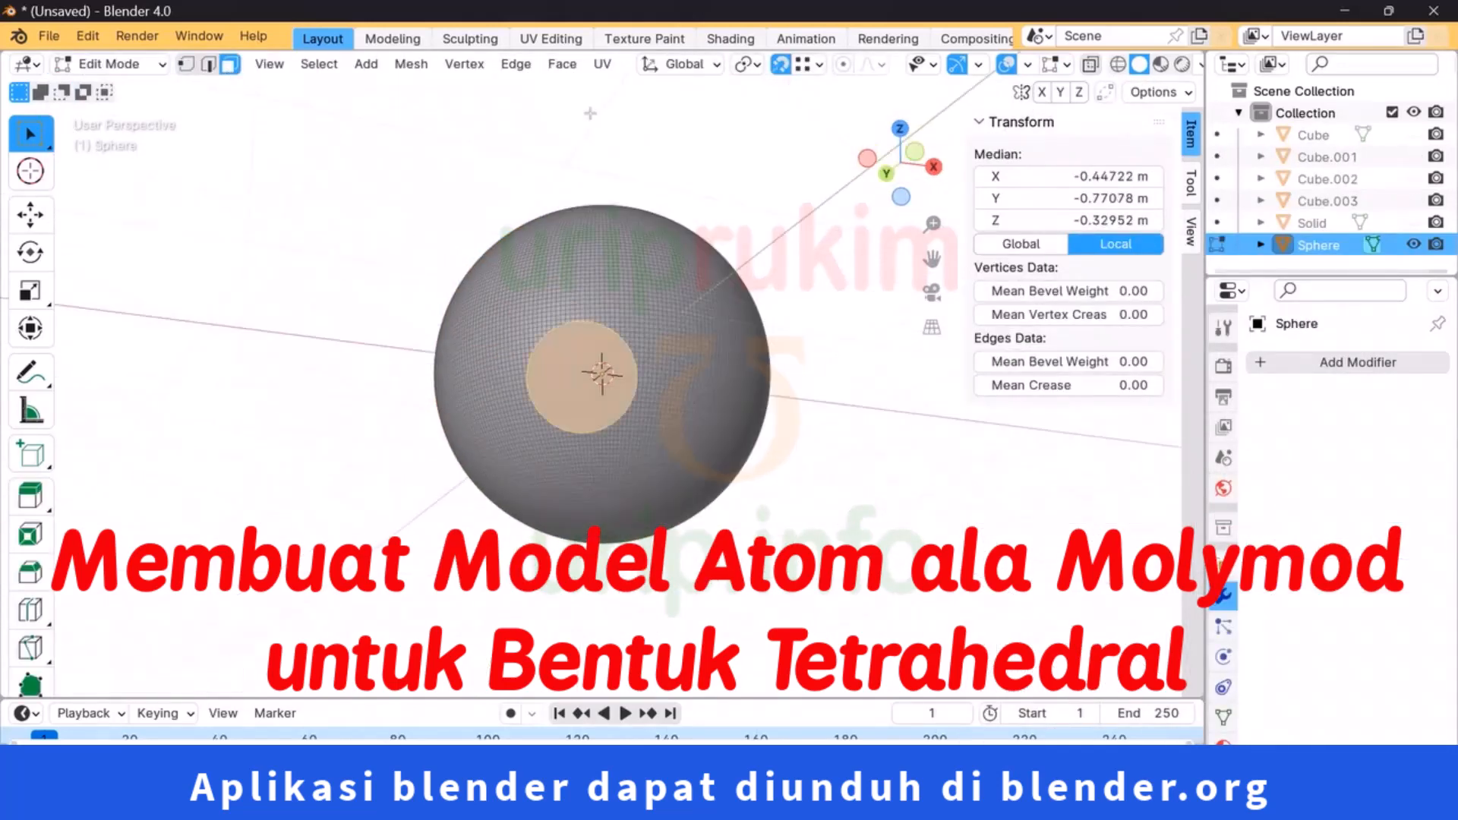
pyautogui.click(598, 260)
pyautogui.moveTo(588, 265); pyautogui.dragTo(574, 311, button='middle')
pyautogui.click(319, 228)
# Step: Return the sphere to Object Mode and delete the four cubes together with the Solid object
pyautogui.click(122, 66)
pyautogui.click(140, 95)
pyautogui.click(1318, 137)
pyautogui.keyDown('shift'); pyautogui.click(1314, 222); pyautogui.keyUp('shift')
pyautogui.press('Delete')
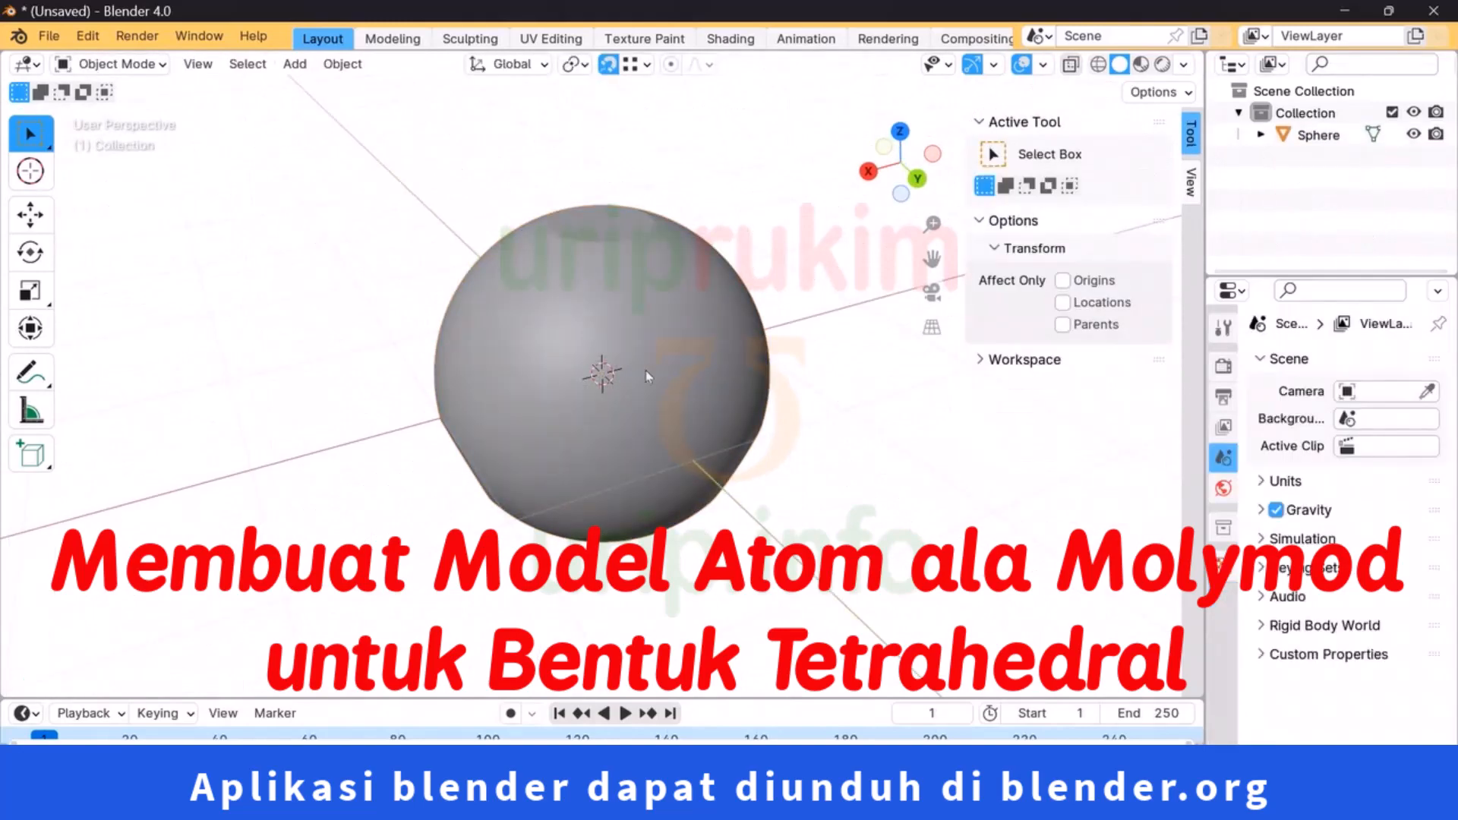
# Step: Save the scene as a Blender file named "C tet"
pyautogui.hotkey('ctrl', 's')
pyautogui.write('C tet')
pyautogui.press('Return')
# Step: Bring in the bond monoatom object from the Asset Browser and snap it onto the sphere's upper flat face
pyautogui.click(26, 562)
pyautogui.moveTo(608, 698); pyautogui.dragTo(607, 589)
pyautogui.click(745, 419)
pyautogui.click(64, 680)
pyautogui.scroll(-4, 602, 319)
pyautogui.moveTo(330, 676); pyautogui.dragTo(465, 316)
pyautogui.click(646, 65)
pyautogui.click(603, 418)
pyautogui.press('g')
pyautogui.click(601, 242)
pyautogui.moveTo(607, 588); pyautogui.dragTo(608, 722)
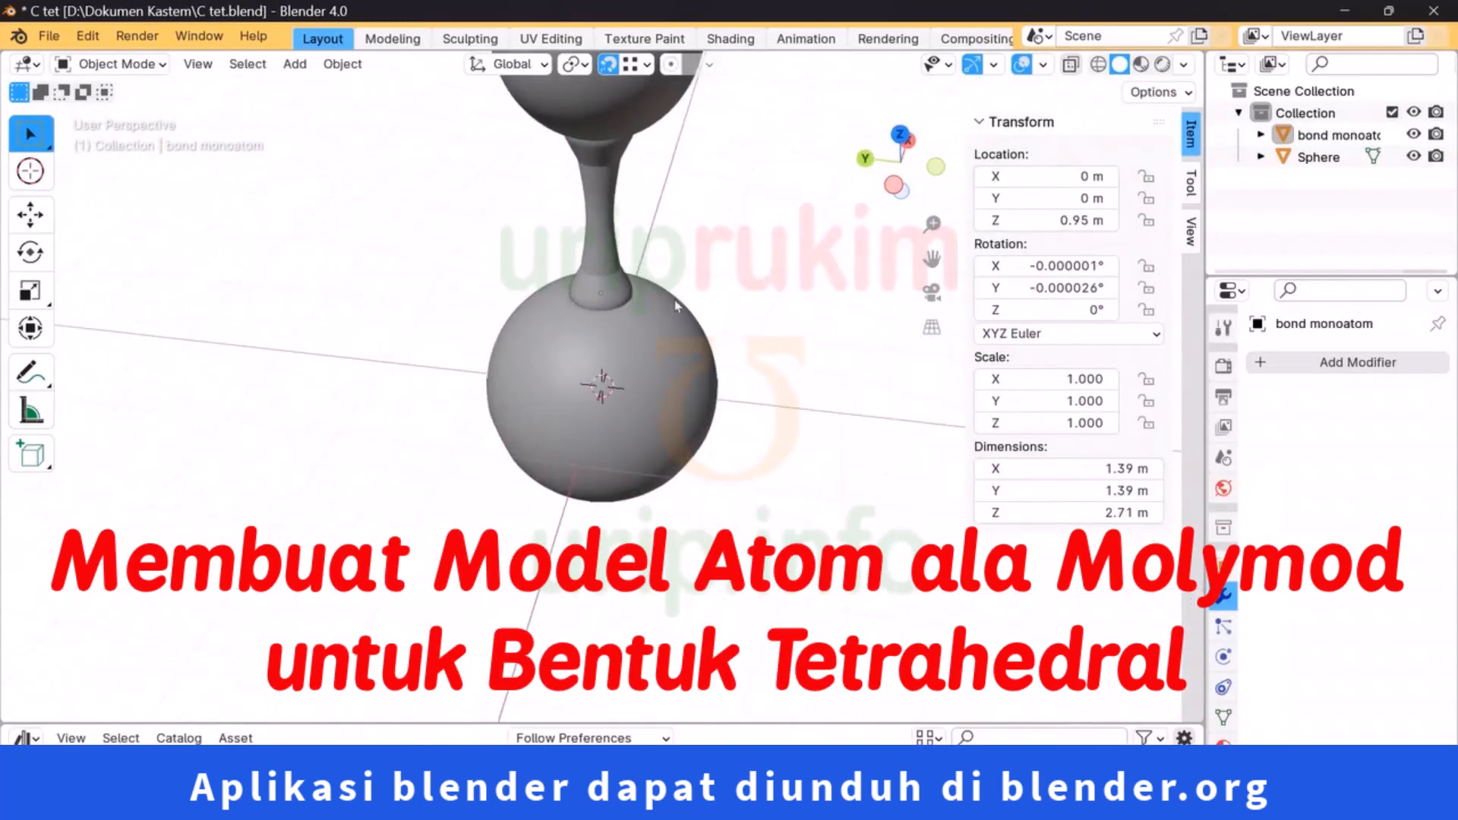
# Step: Duplicate the bond monoatom object three times, placing the copies on the sphere's other flat faces
pyautogui.hotkey('shift', 'd')
pyautogui.click(667, 389)
pyautogui.hotkey('shift', 'd')
pyautogui.click(638, 372)
pyautogui.hotkey('shift', 'd')
pyautogui.click(527, 316)
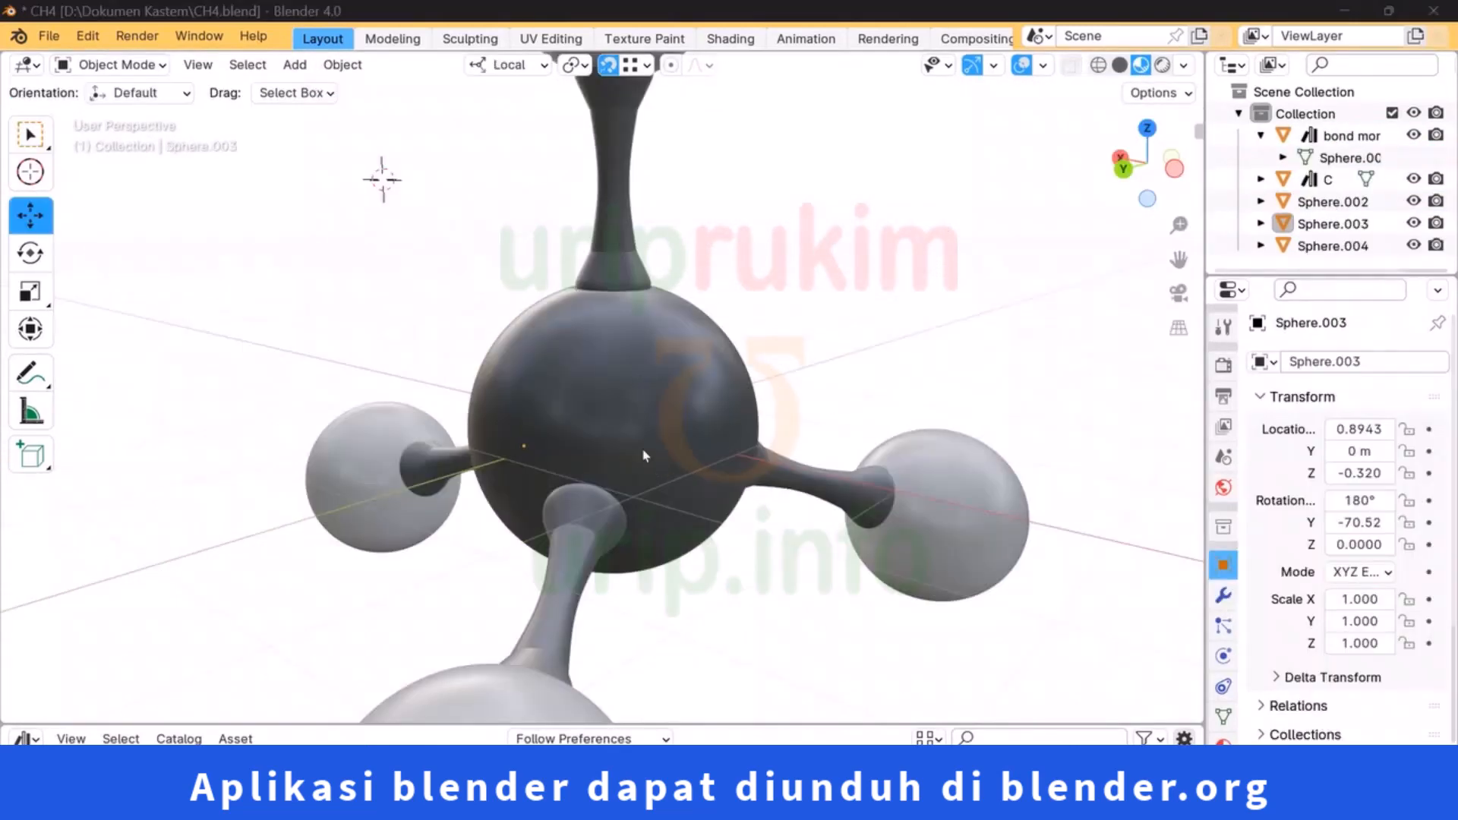
# Step: Hide the bond monoatom, Sphere.002, Sphere.003 and Sphere.004 objects and examine the flat faces of carbon atom C from all sides
pyautogui.click(631, 249)
pyautogui.click(1413, 135)
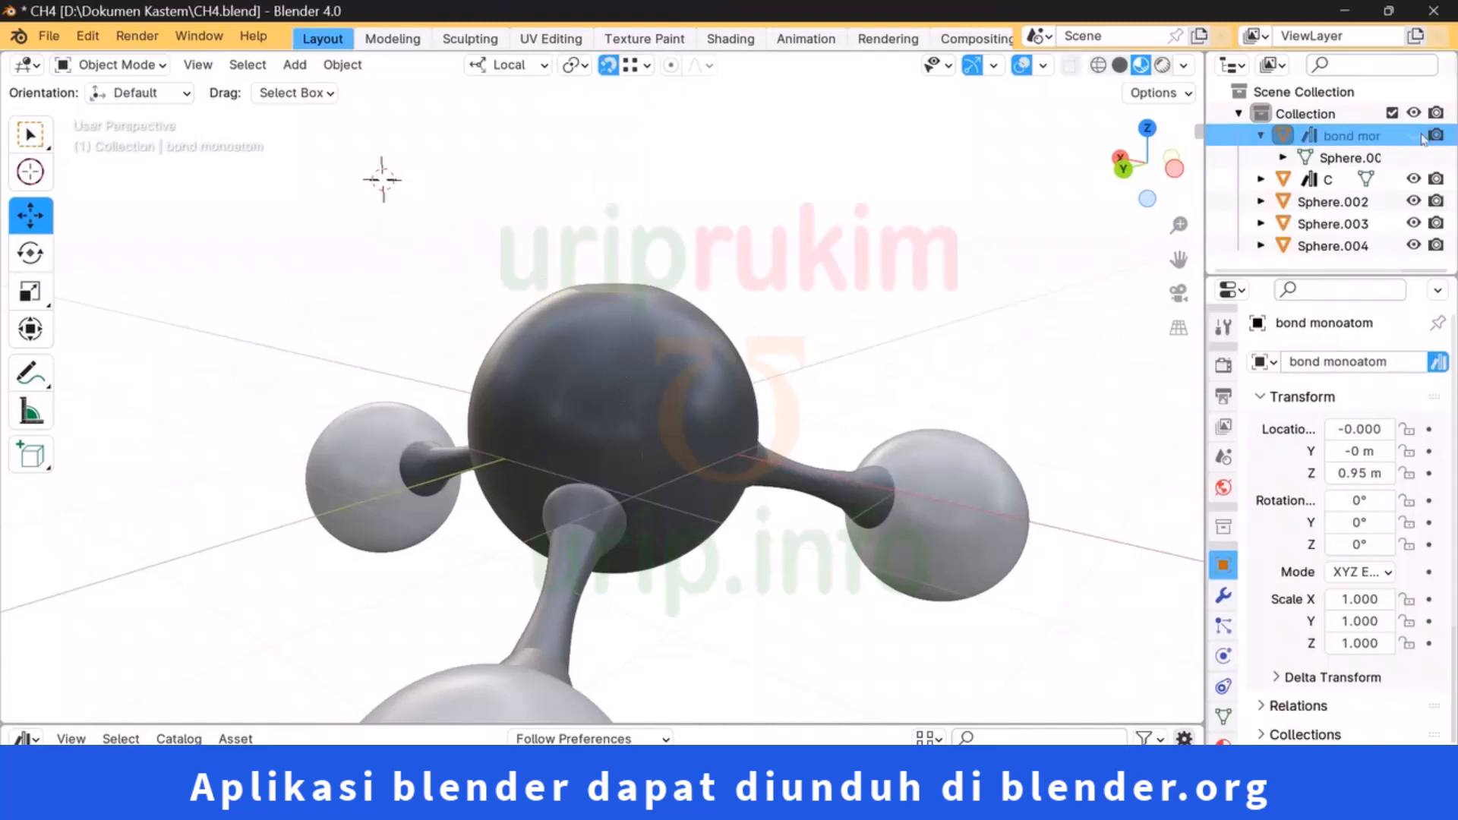
pyautogui.click(1413, 202)
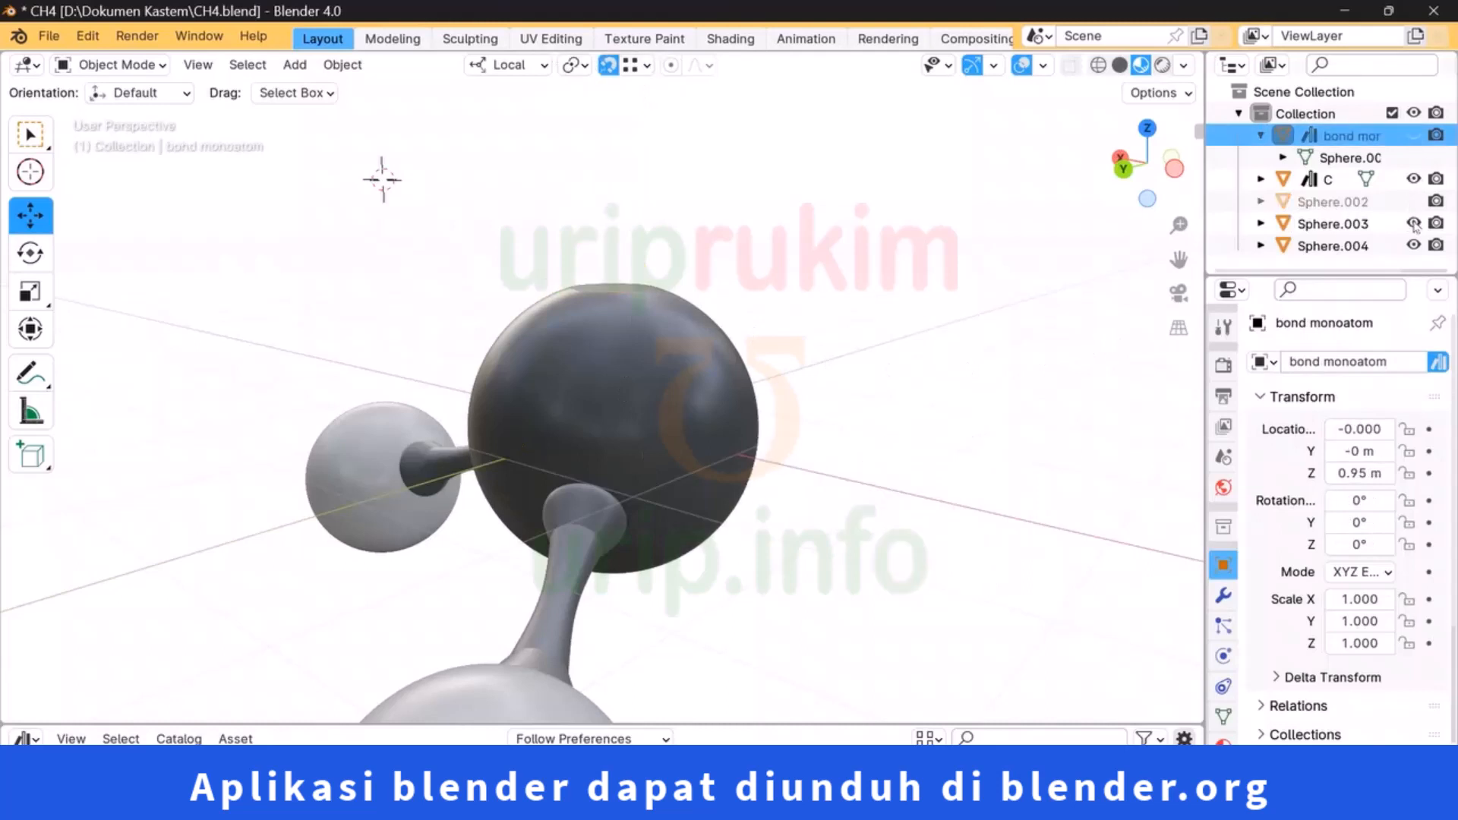
pyautogui.click(1413, 224)
pyautogui.click(1413, 245)
pyautogui.moveTo(658, 423); pyautogui.dragTo(438, 383, button='middle')
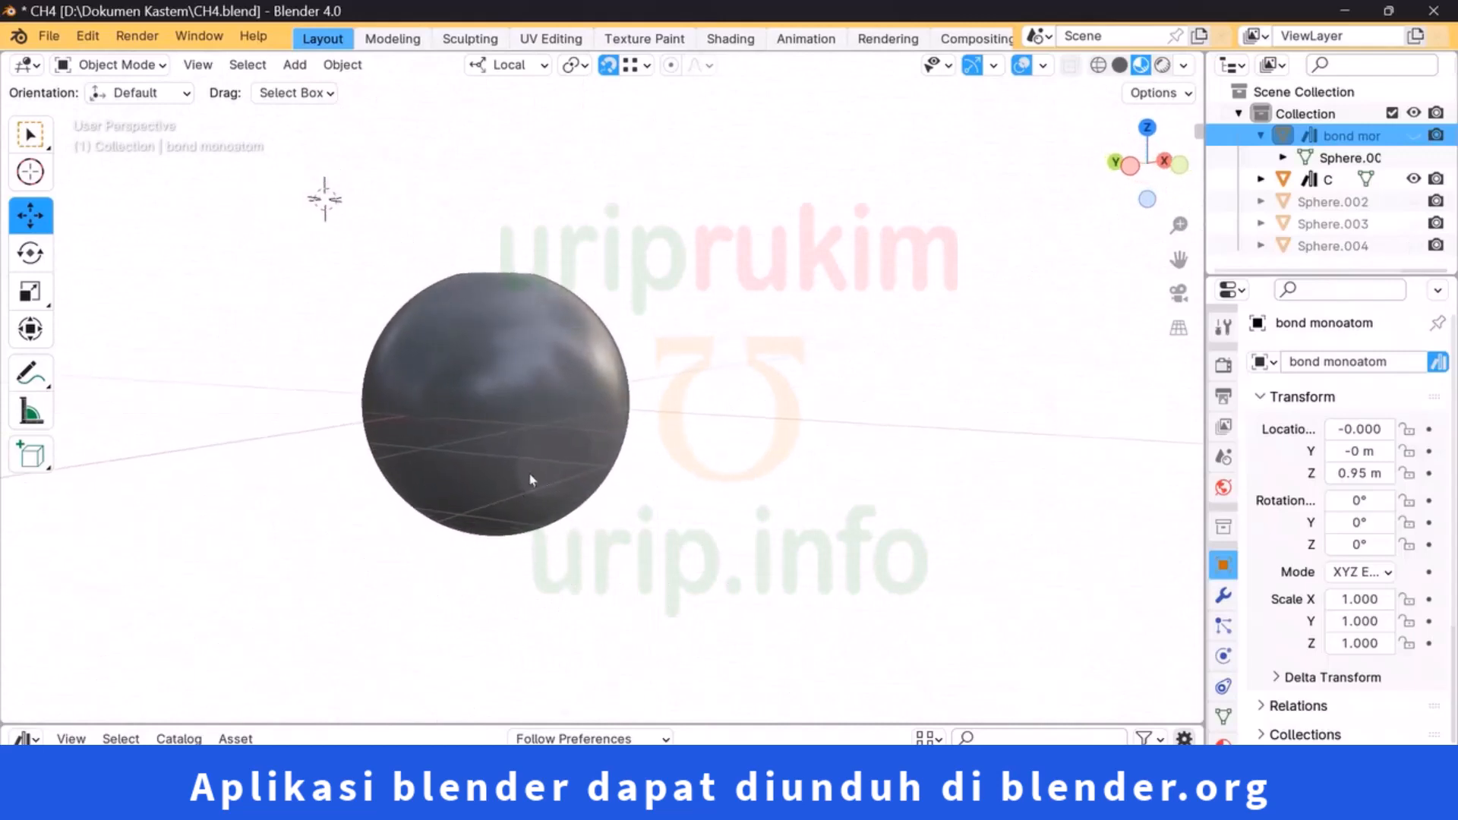
pyautogui.moveTo(530, 480); pyautogui.dragTo(815, 533, button='middle')
pyautogui.moveTo(676, 369); pyautogui.dragTo(654, 439, button='middle')
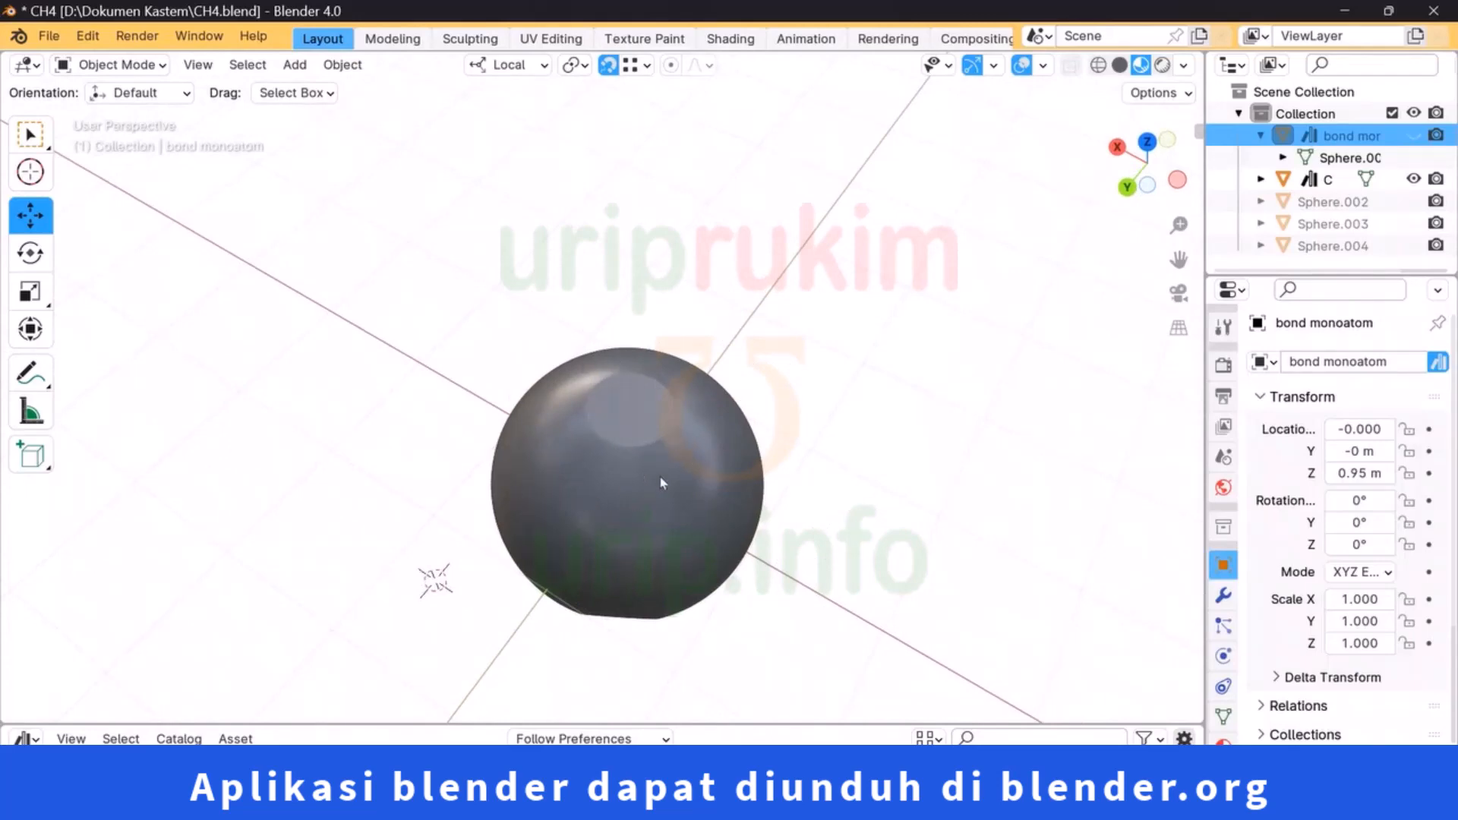
pyautogui.moveTo(661, 427); pyautogui.dragTo(721, 308, button='middle')
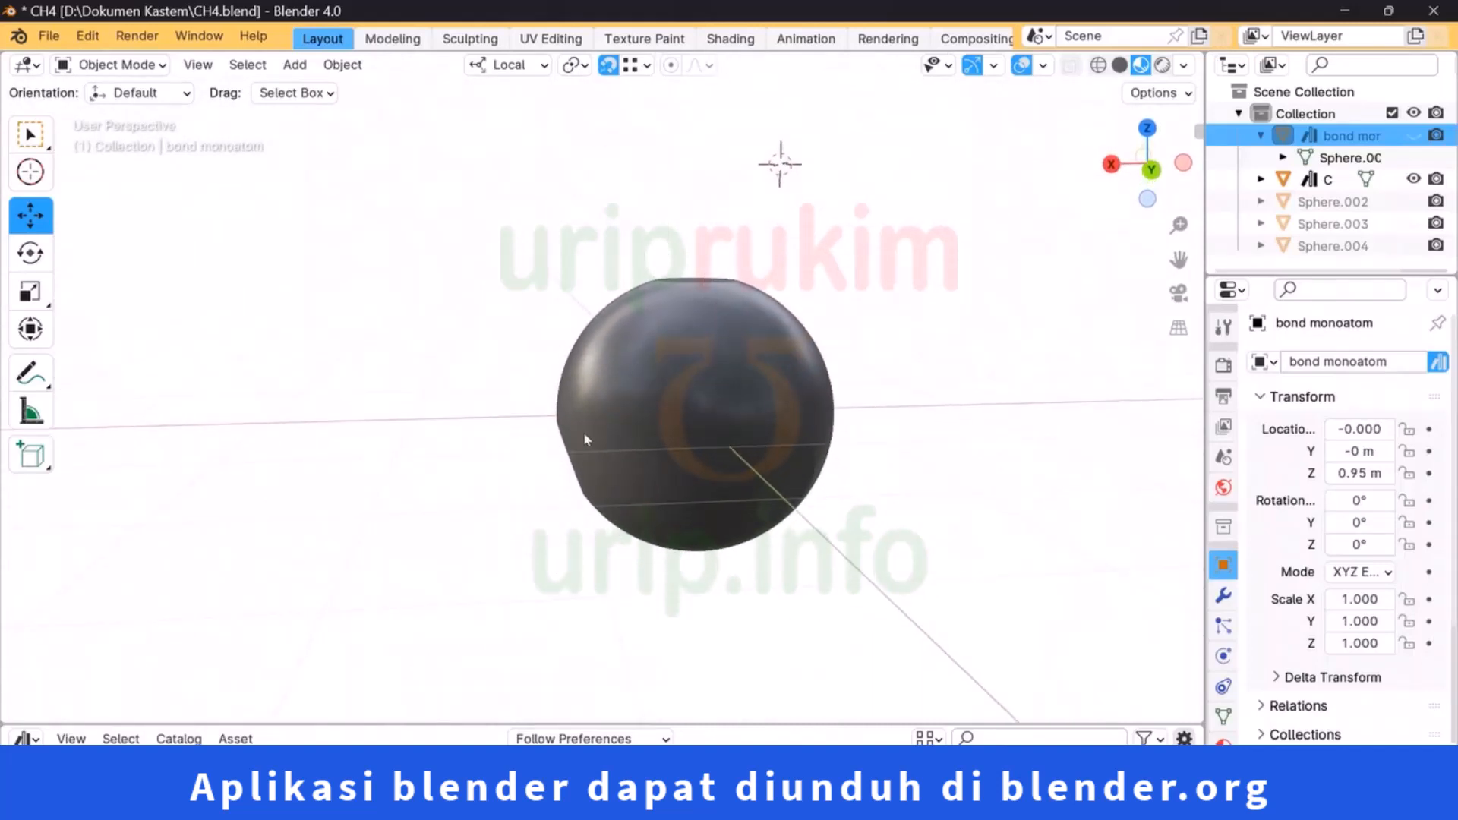
pyautogui.moveTo(585, 439); pyautogui.dragTo(686, 397, button='middle')
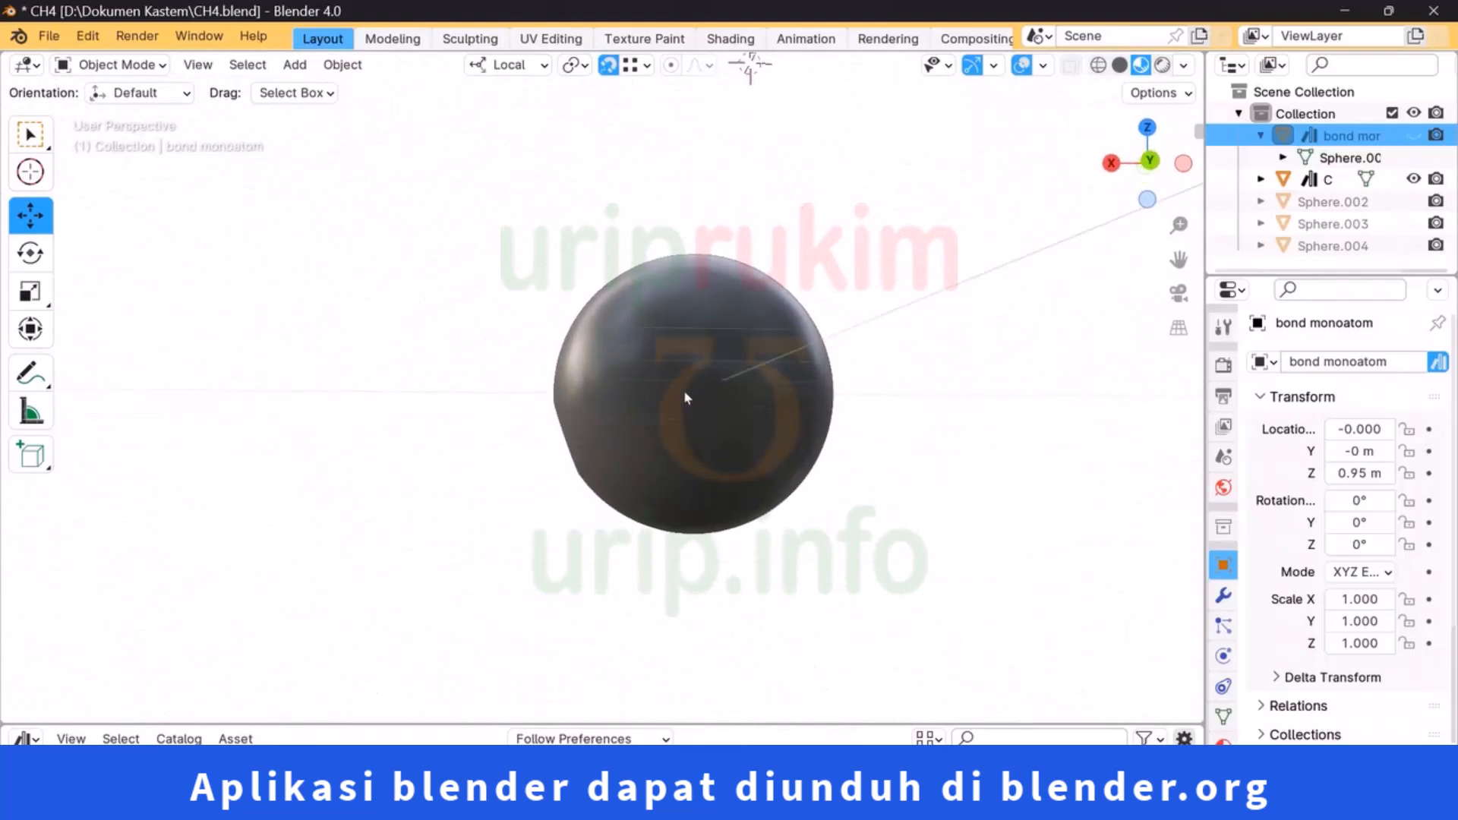
pyautogui.moveTo(853, 459); pyautogui.dragTo(718, 477, button='middle')
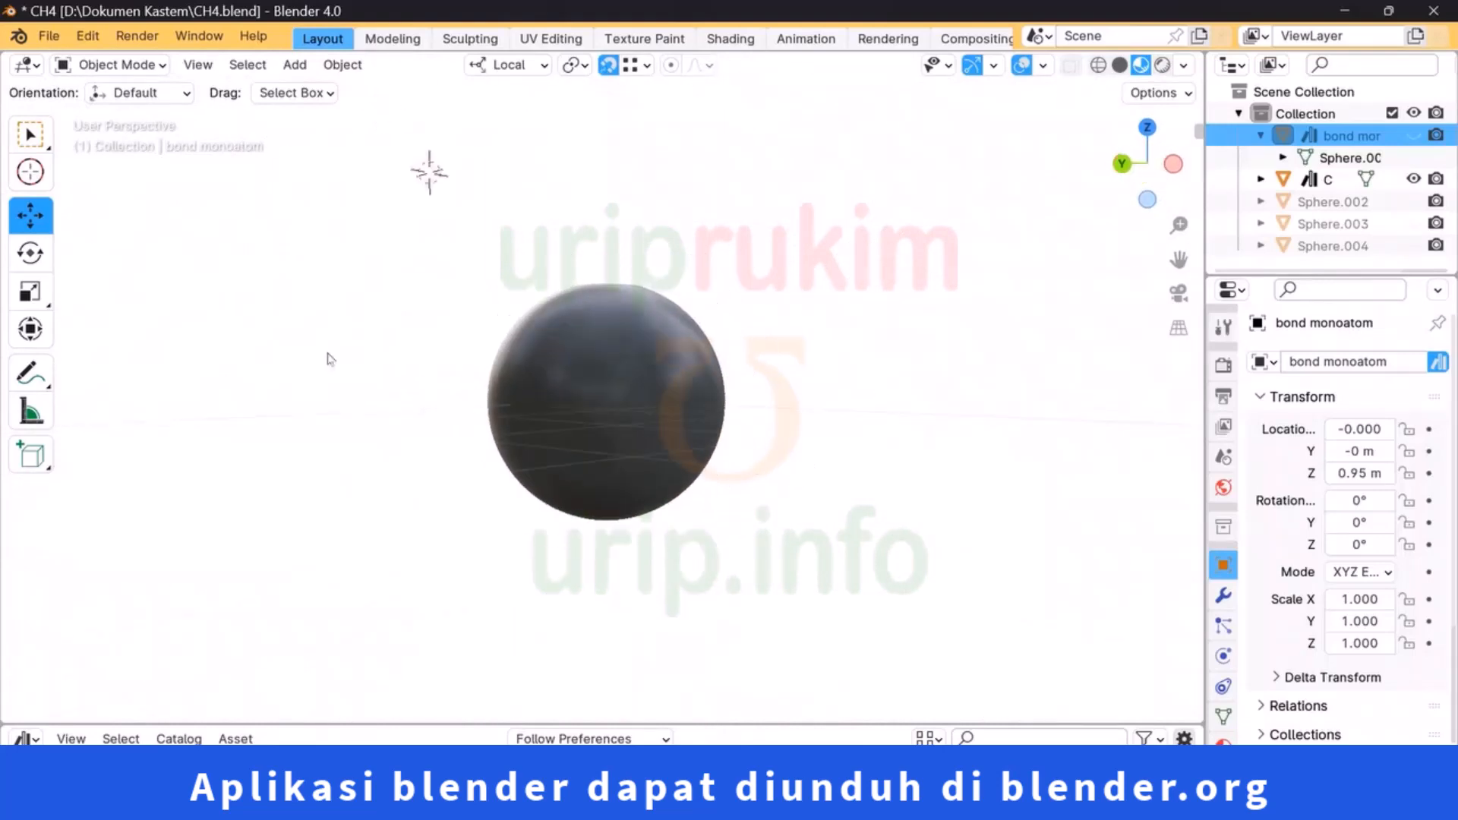
# Step: Start a new General file without saving the changes to CH4.blend
pyautogui.click(51, 38)
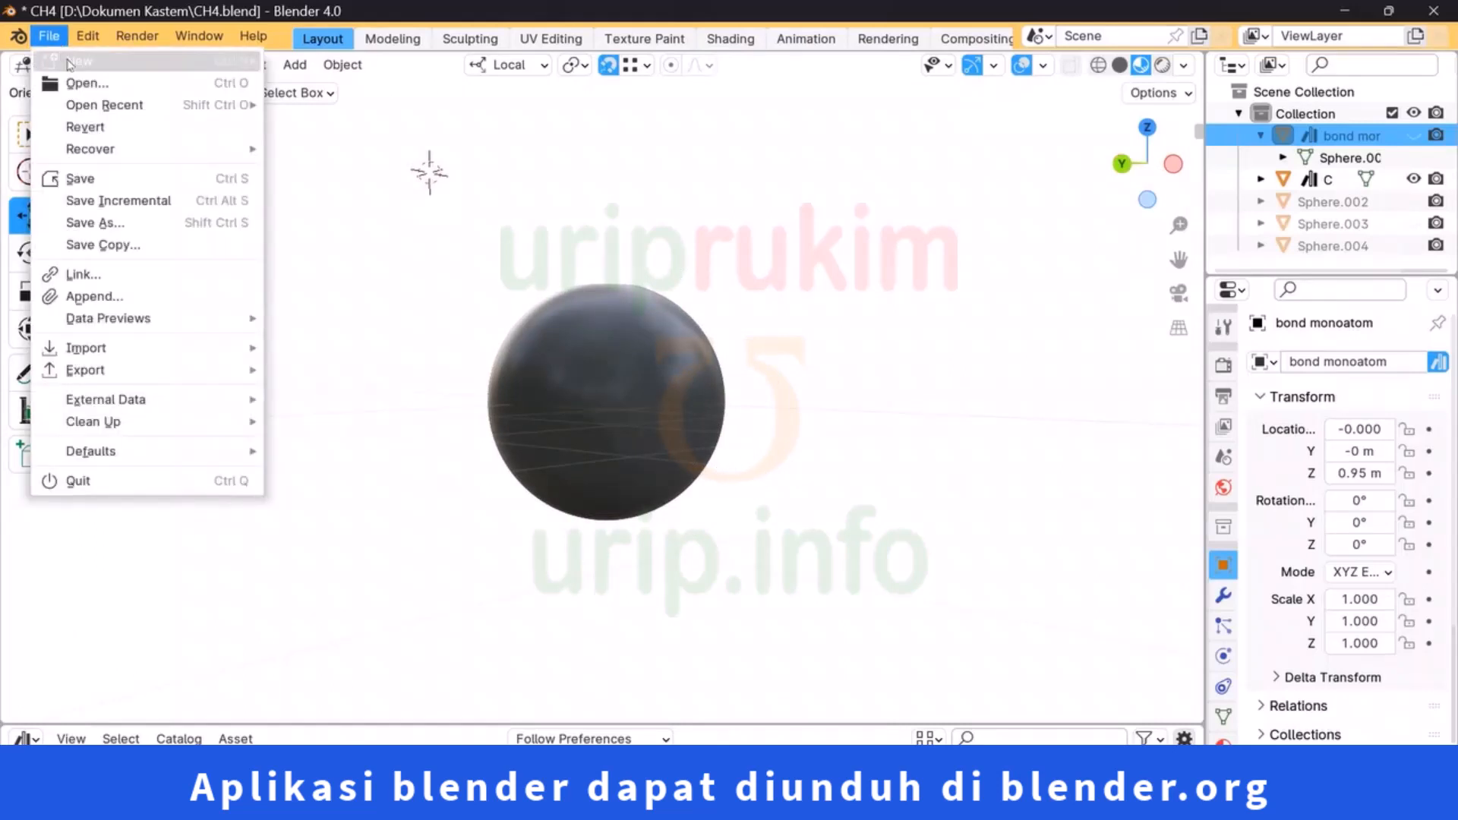
pyautogui.moveTo(72, 62)
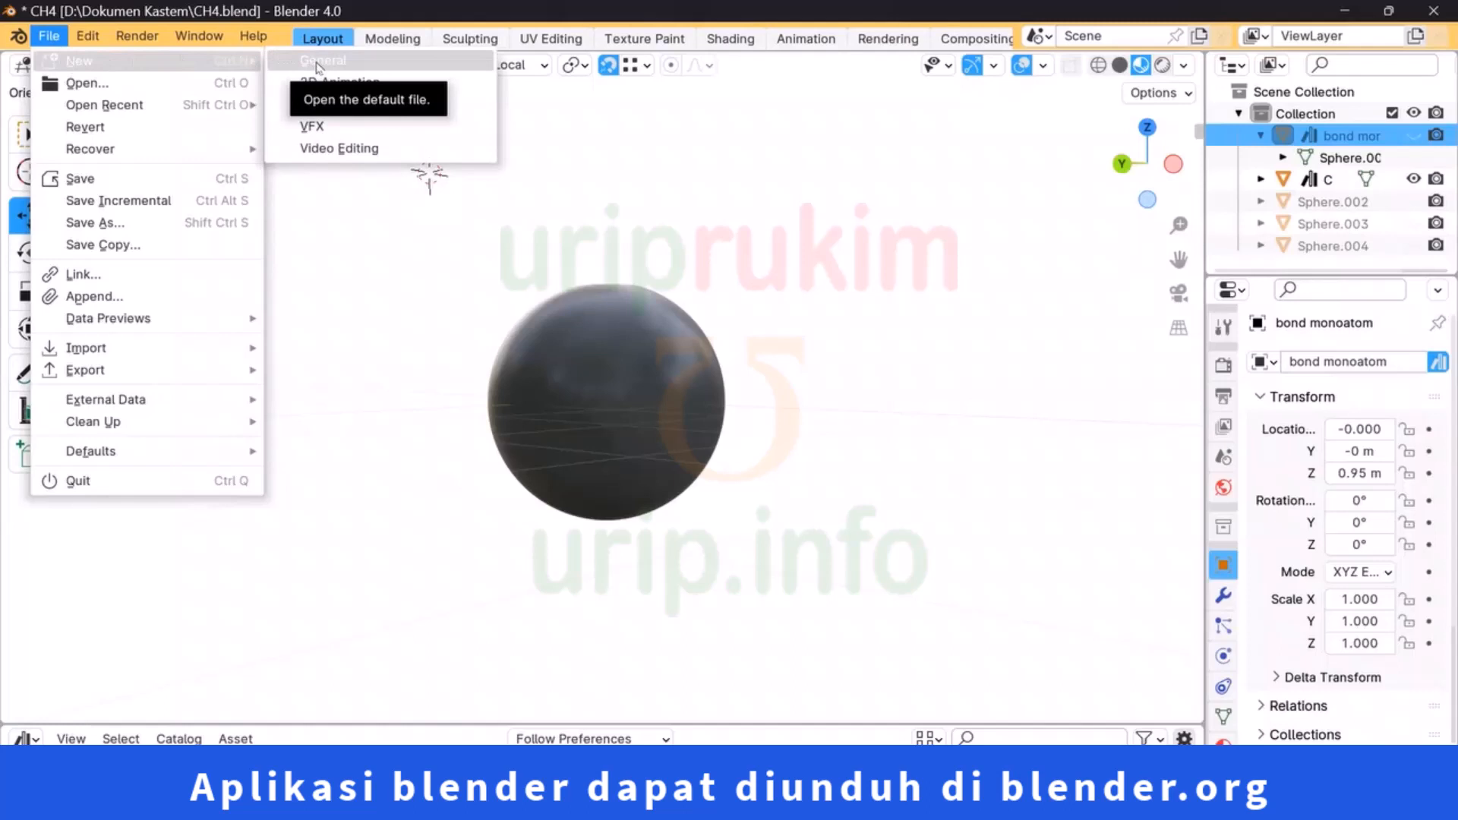
pyautogui.click(49, 37)
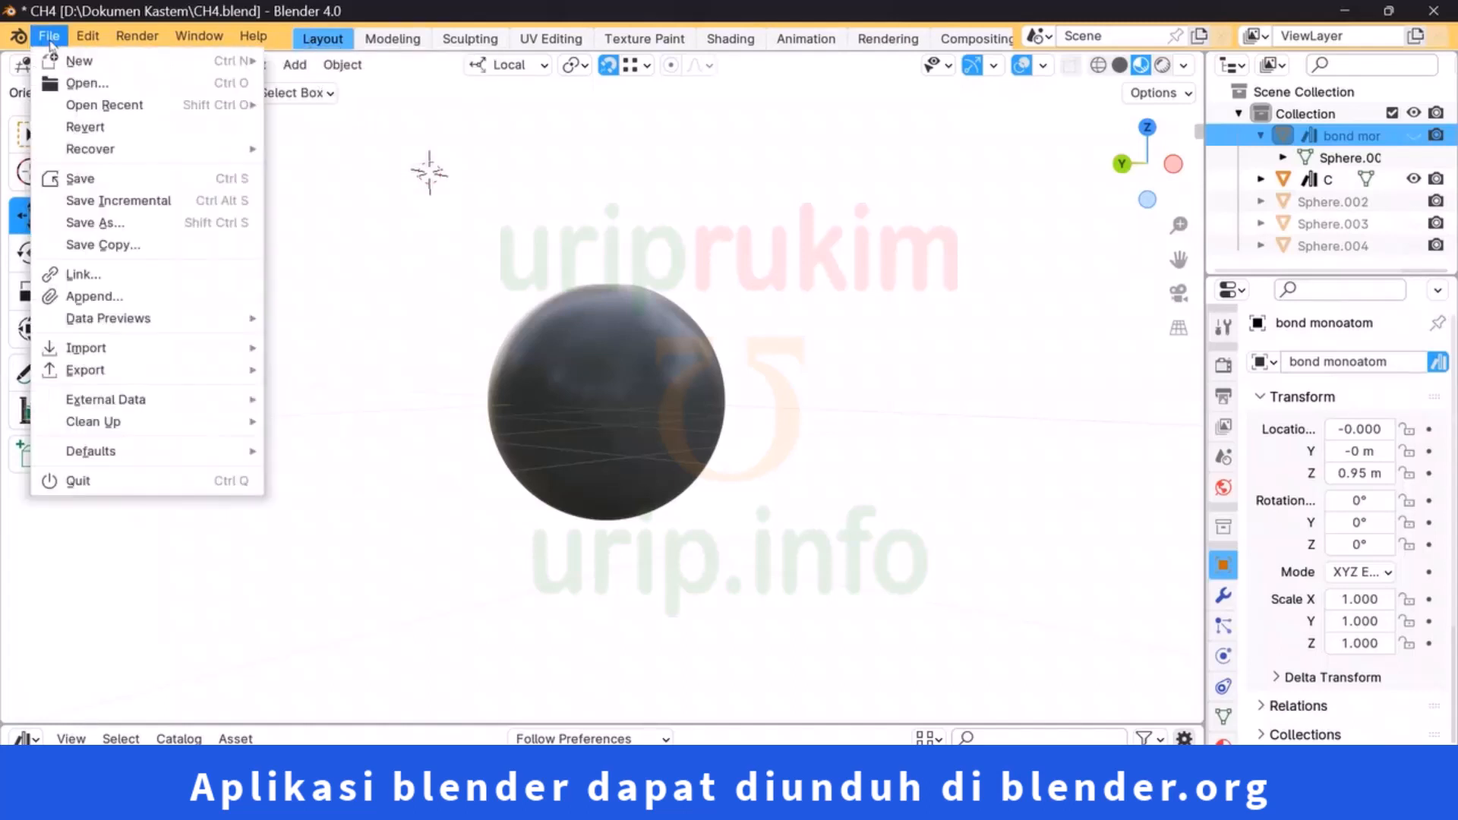
pyautogui.click(50, 44)
pyautogui.click(50, 38)
pyautogui.moveTo(70, 68)
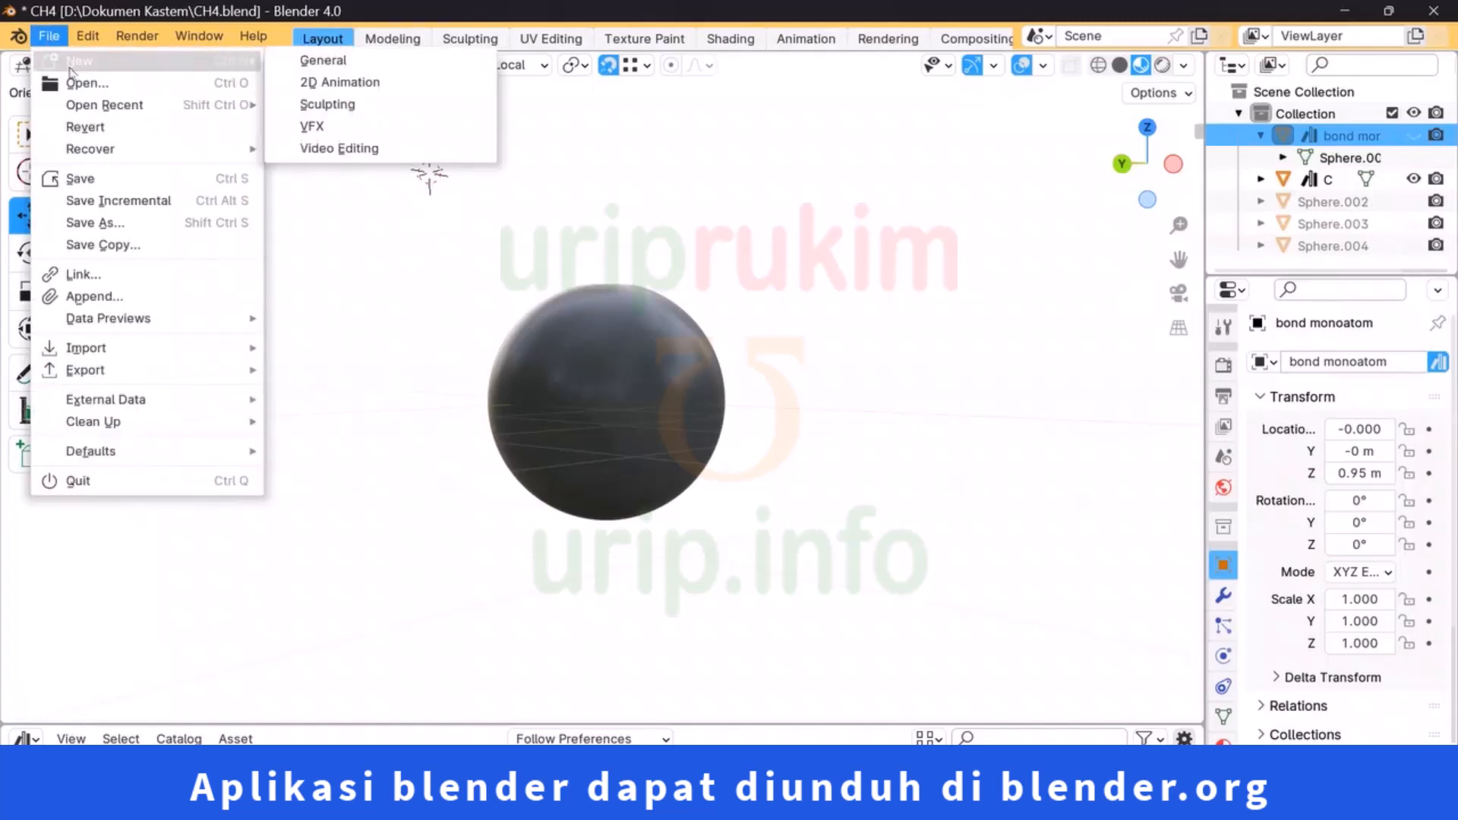
pyautogui.click(307, 63)
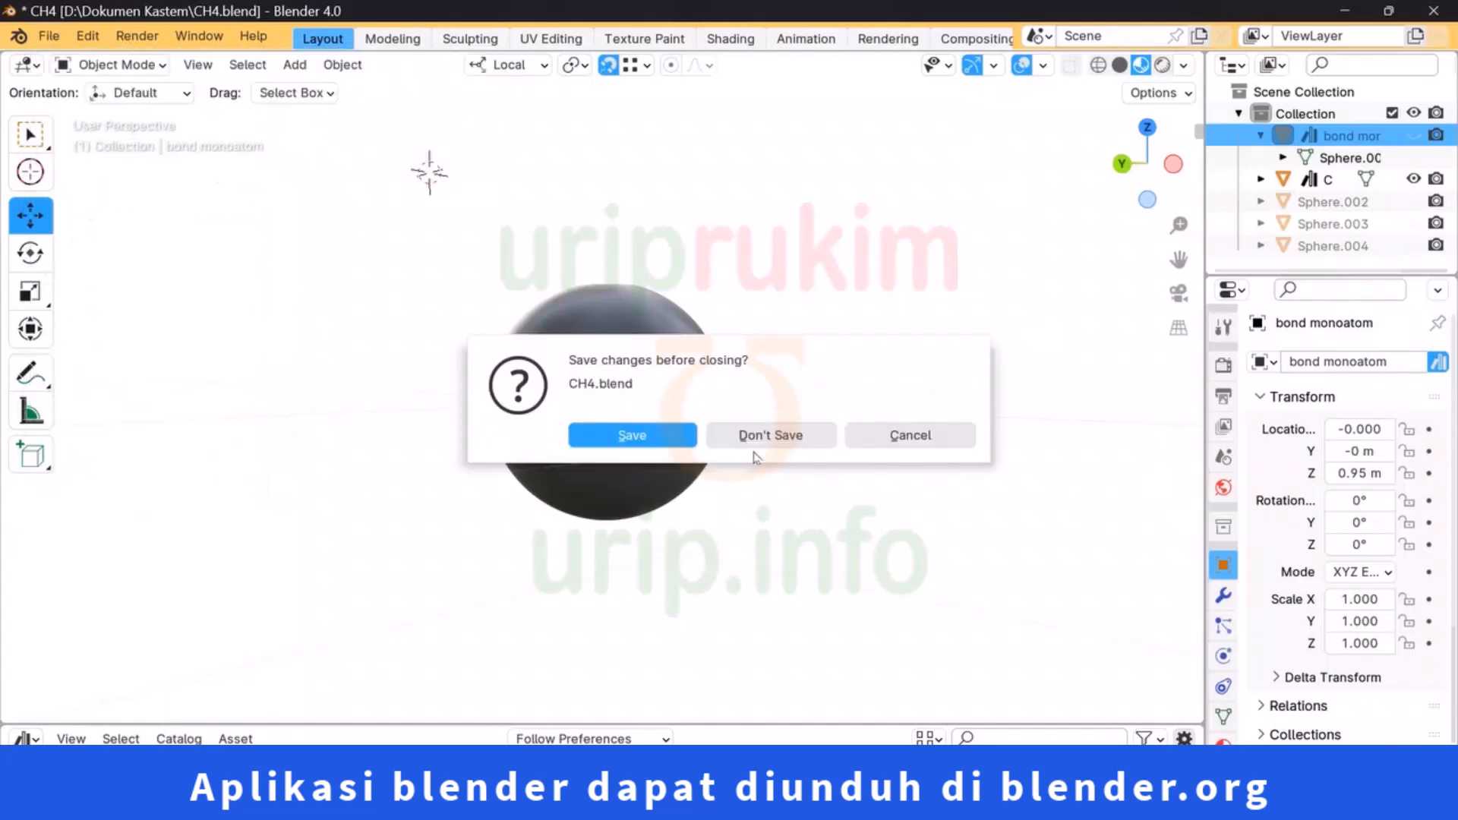
pyautogui.click(776, 439)
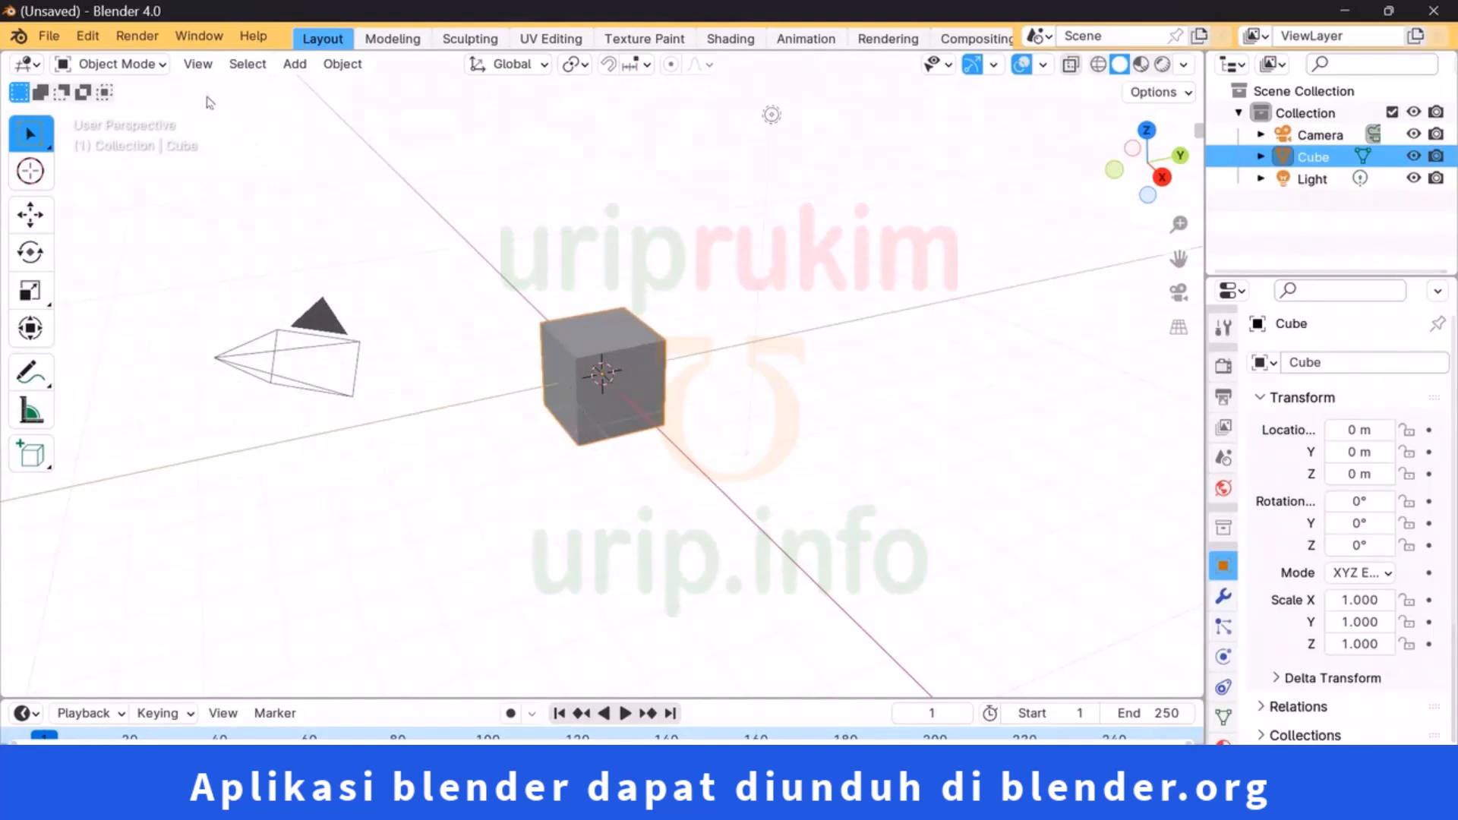
# Step: Delete the default camera, cube and light, and add a UV sphere mesh at the scene's origin
pyautogui.moveTo(205, 90); pyautogui.dragTo(877, 502)
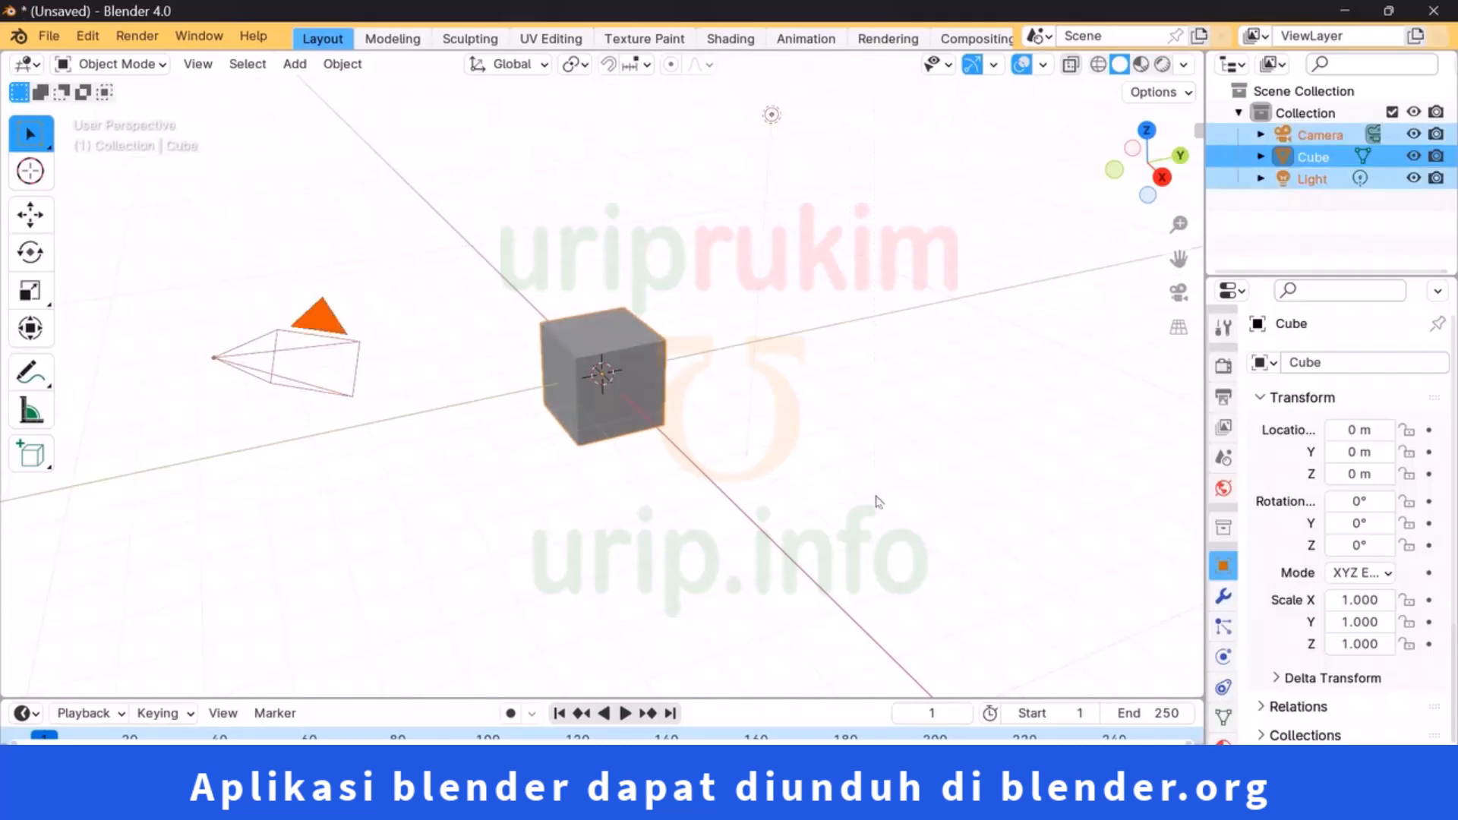
pyautogui.press('Delete')
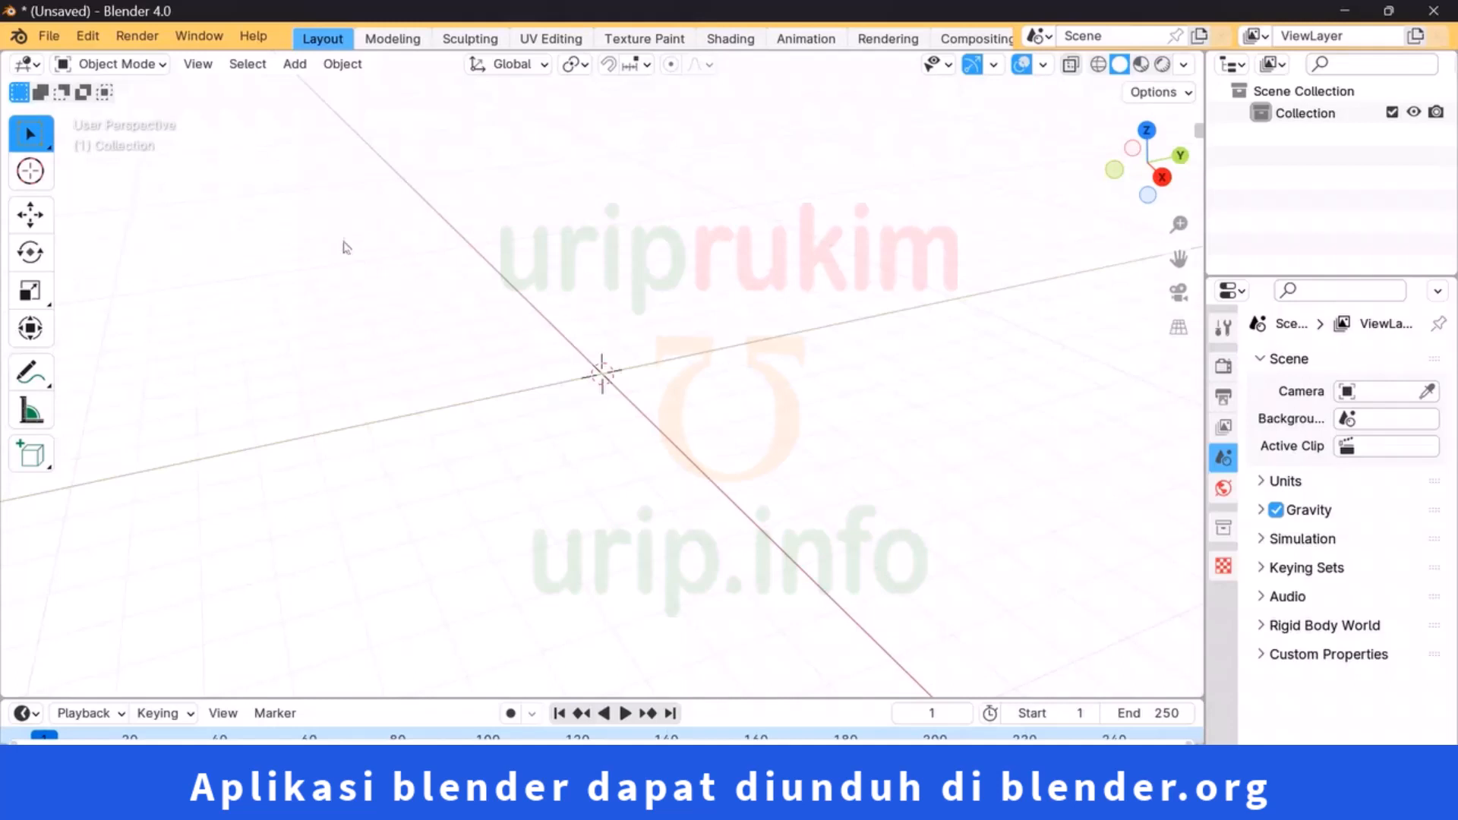
pyautogui.click(292, 69)
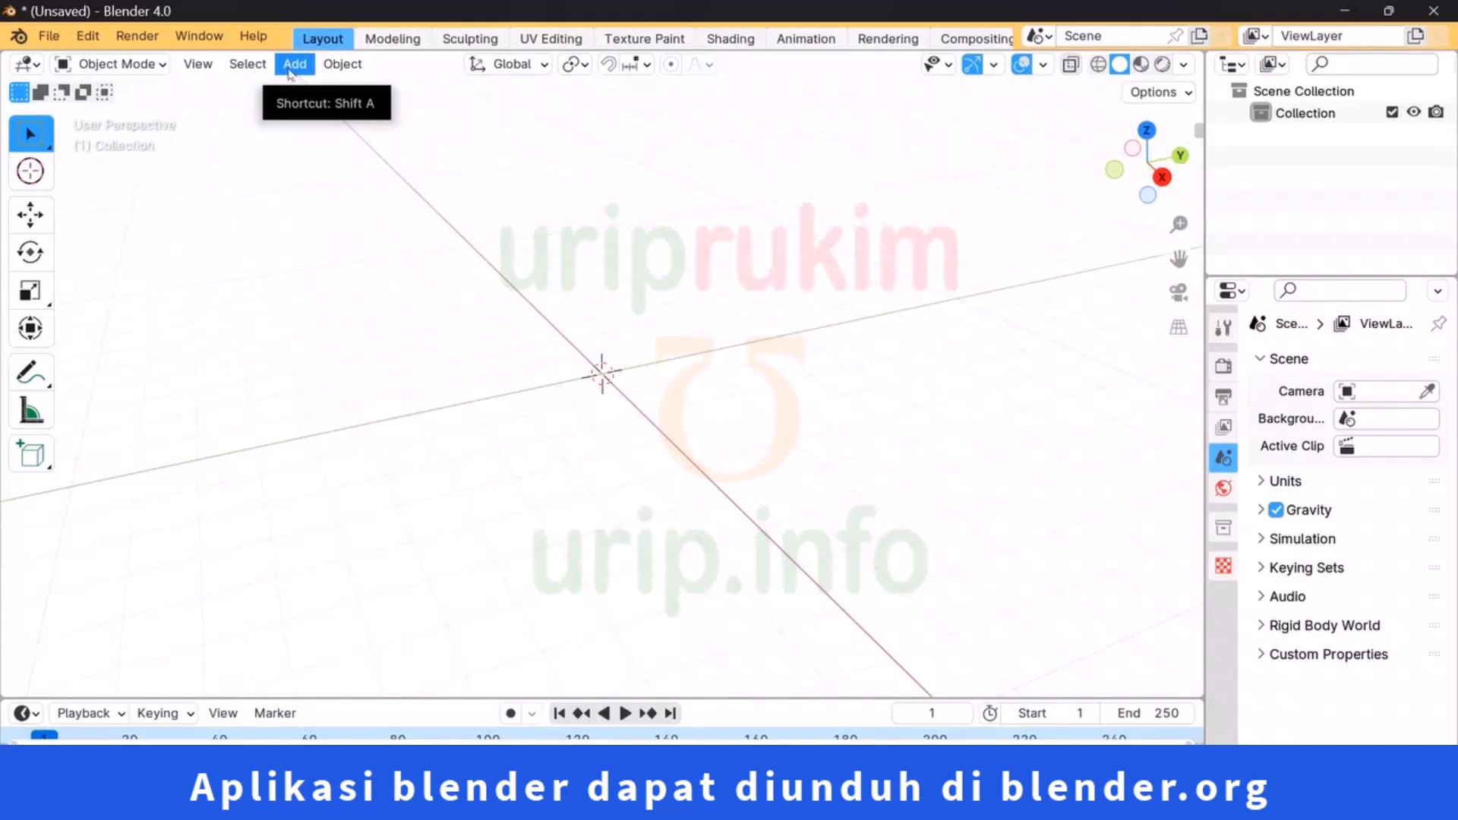
pyautogui.click(293, 67)
pyautogui.moveTo(323, 97)
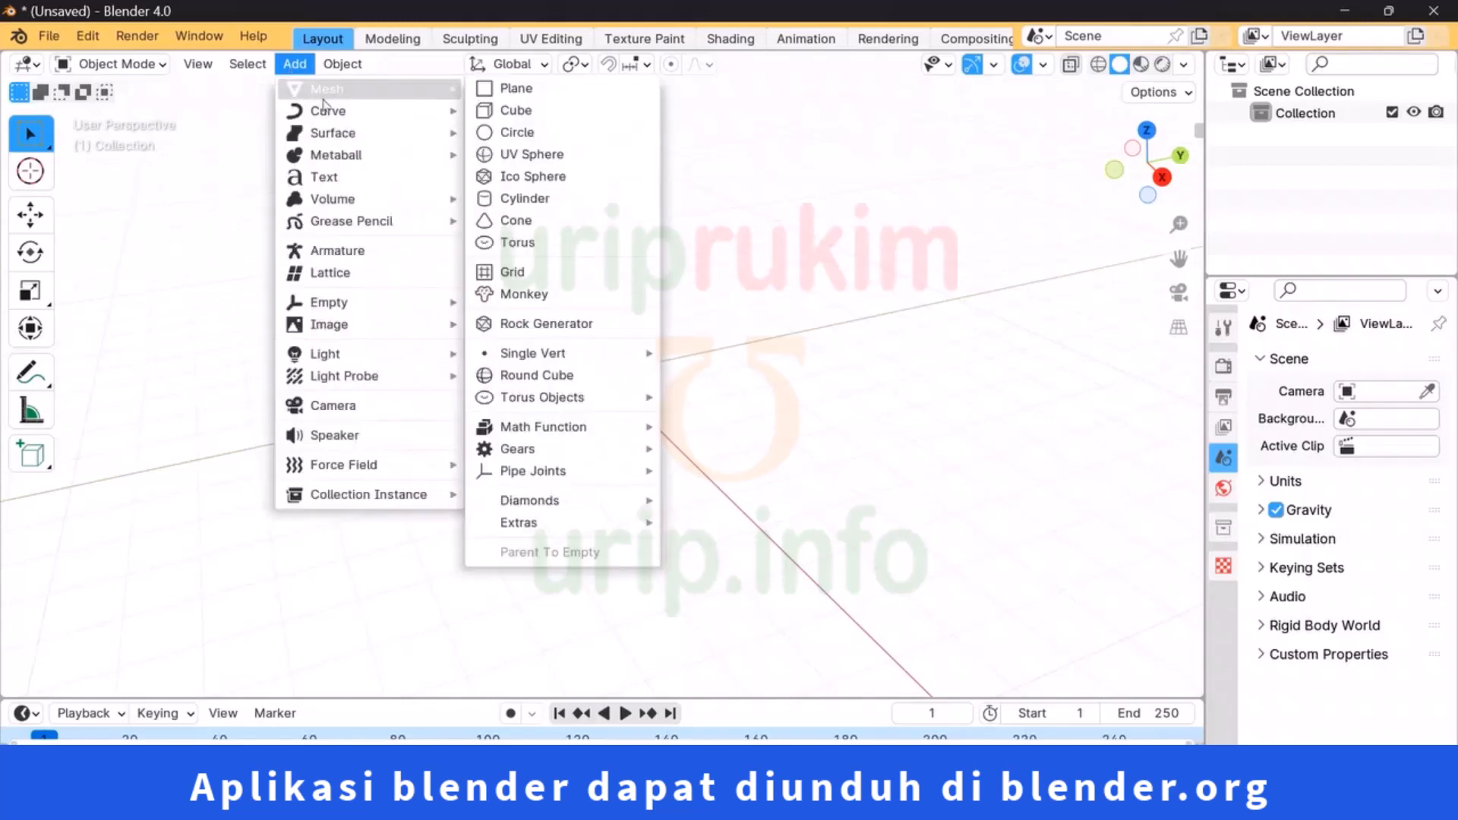
pyautogui.click(540, 160)
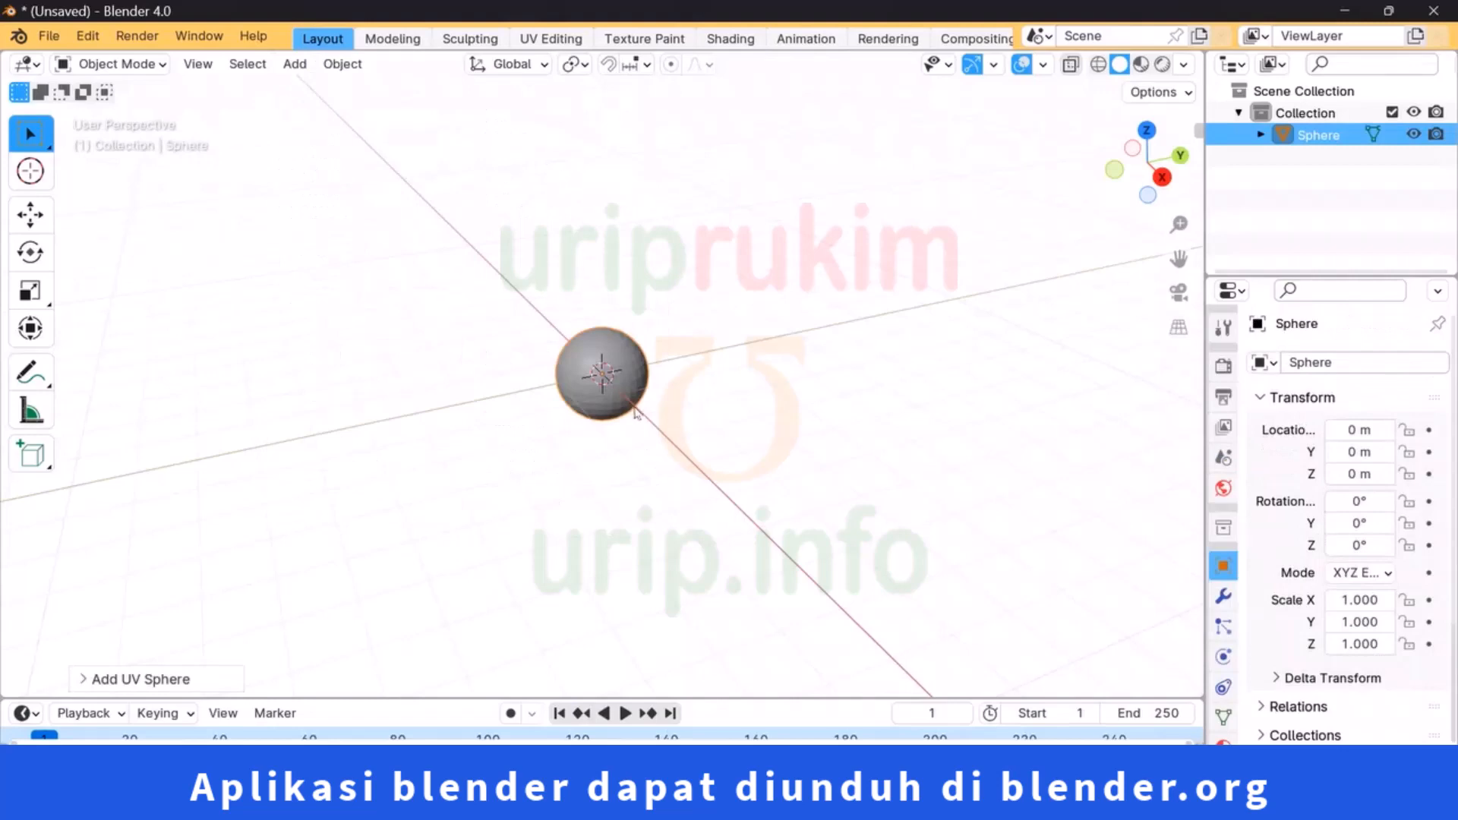
# Step: Add a Subdivision Surface modifier to the UV sphere
pyautogui.scroll(5, 638, 408)
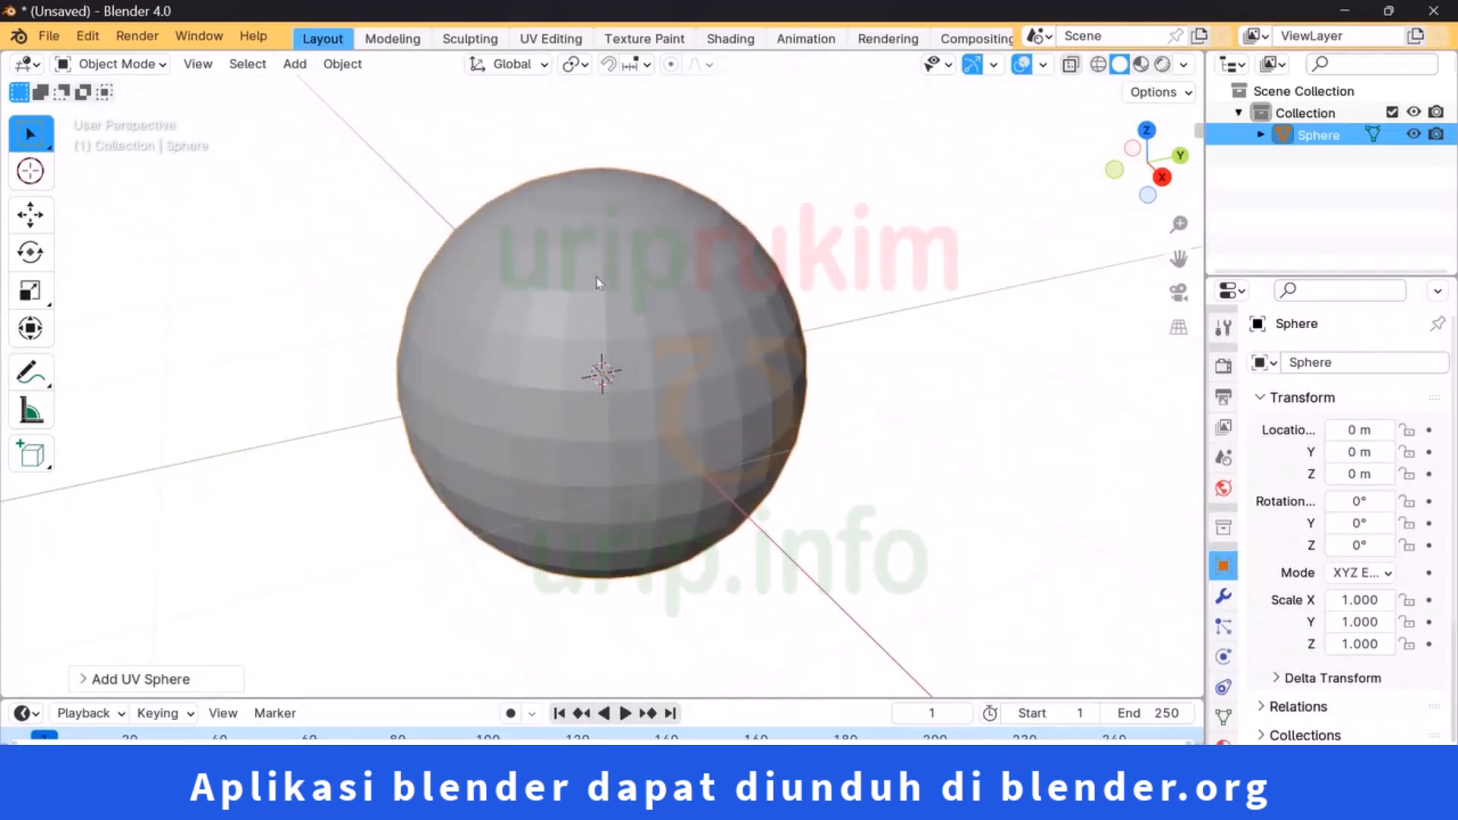
pyautogui.click(1224, 598)
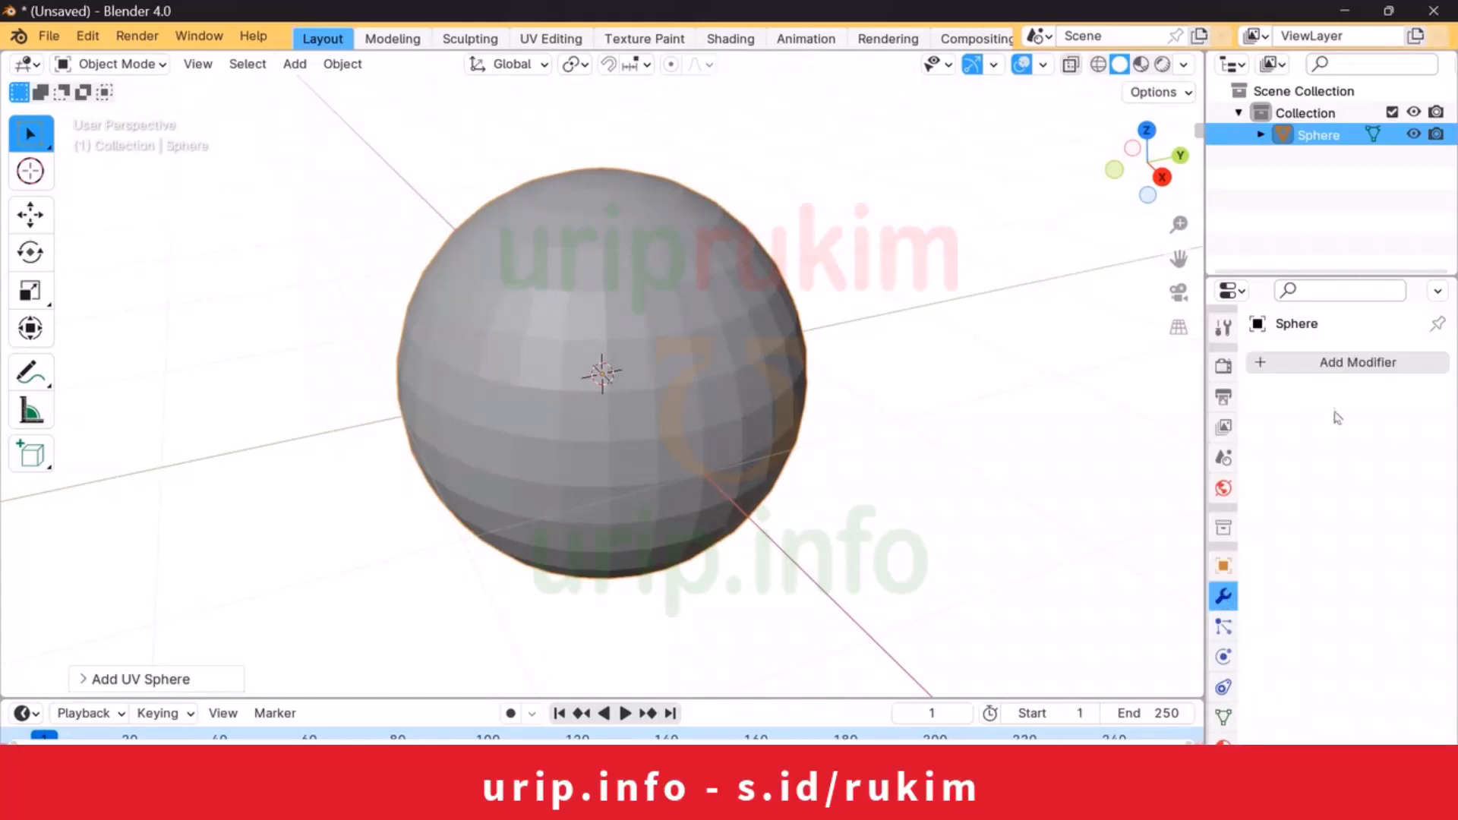
pyautogui.click(1341, 362)
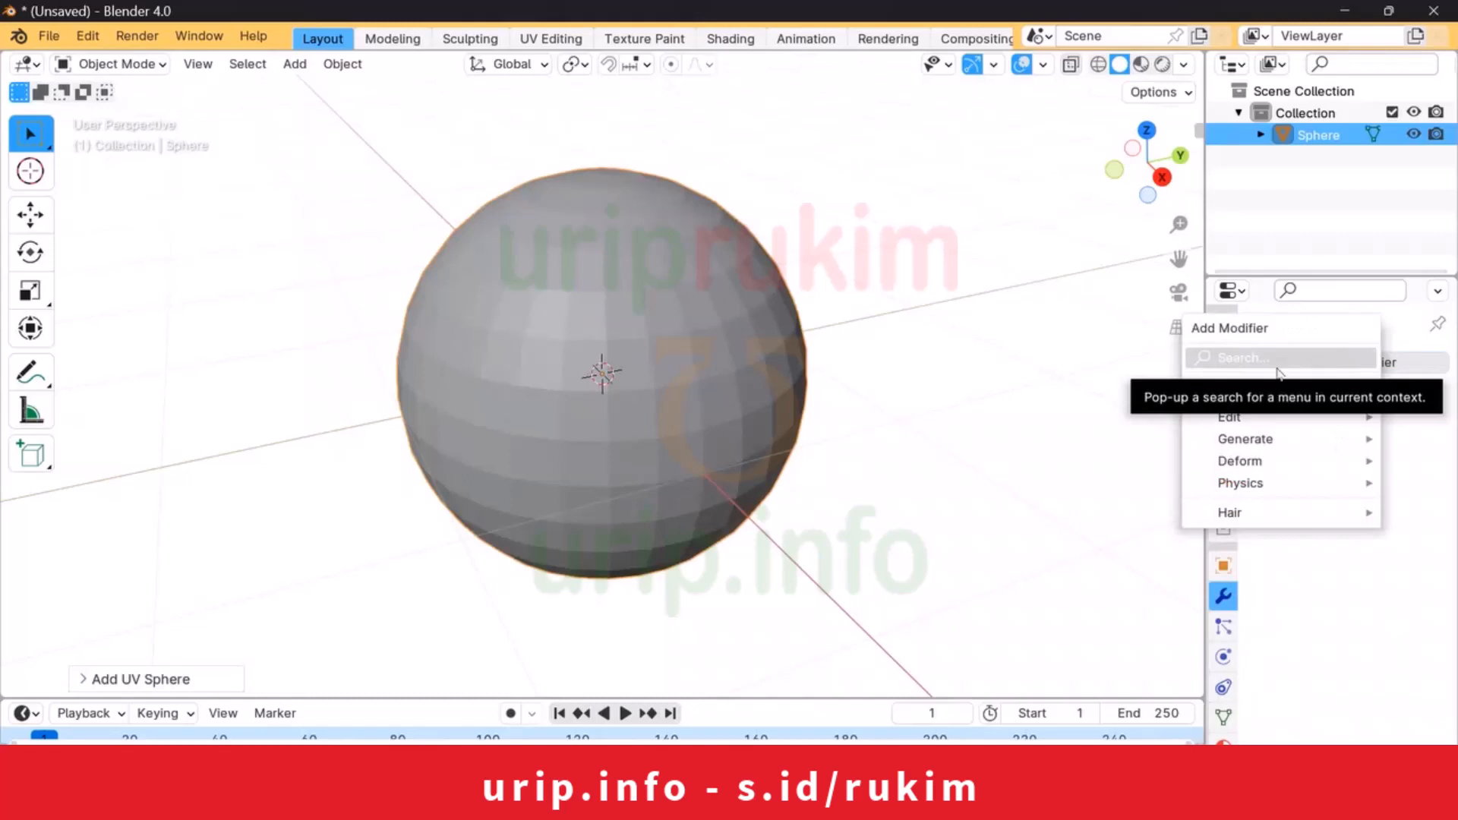
pyautogui.moveTo(1282, 436)
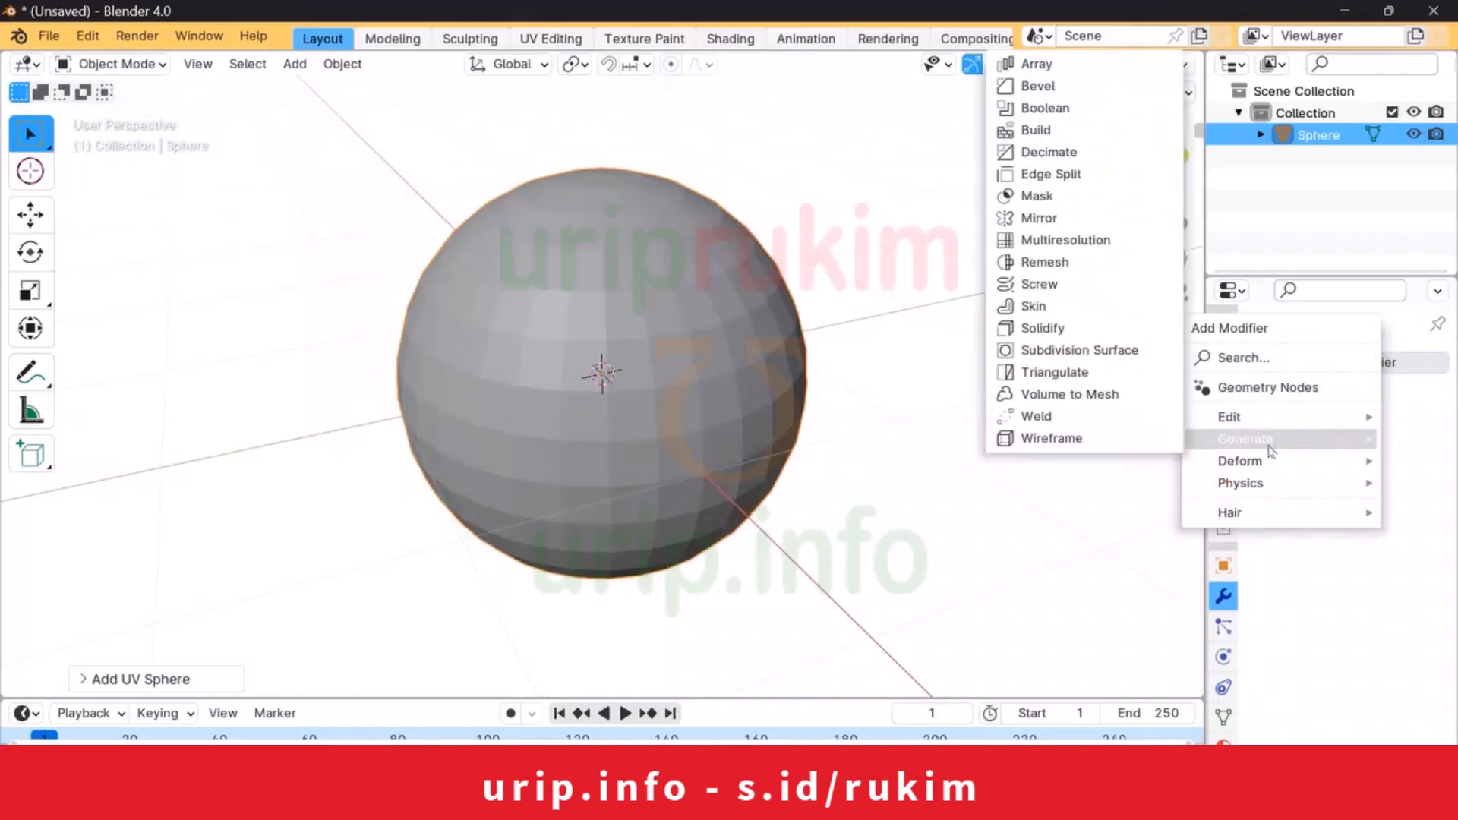
pyautogui.click(1053, 351)
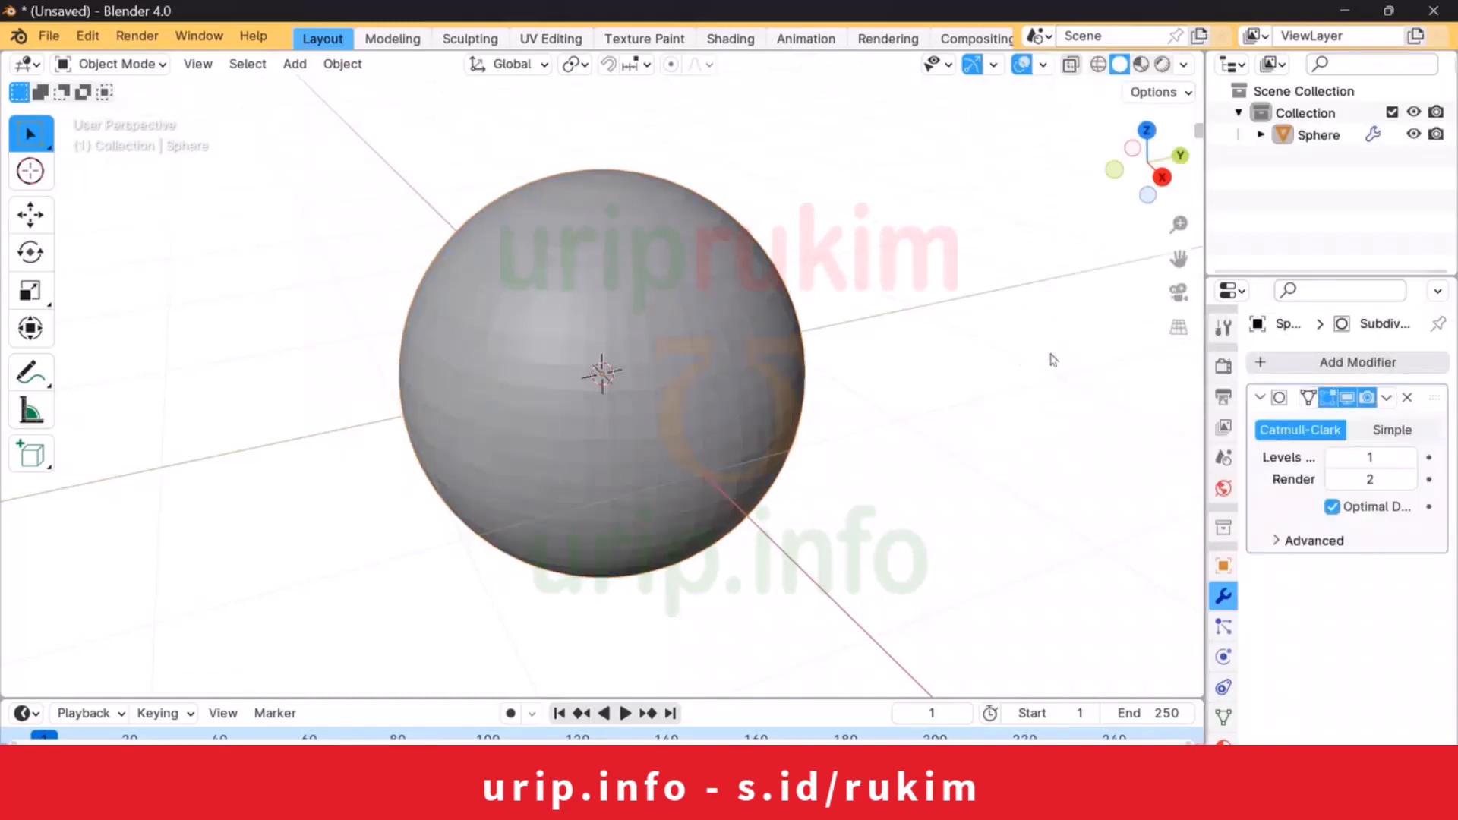
# Step: Set the modifier's viewport and render subdivision levels to 3 and apply it to the sphere
pyautogui.click(1410, 458)
pyautogui.click(1409, 458)
pyautogui.click(1411, 480)
pyautogui.scroll(5, 742, 428)
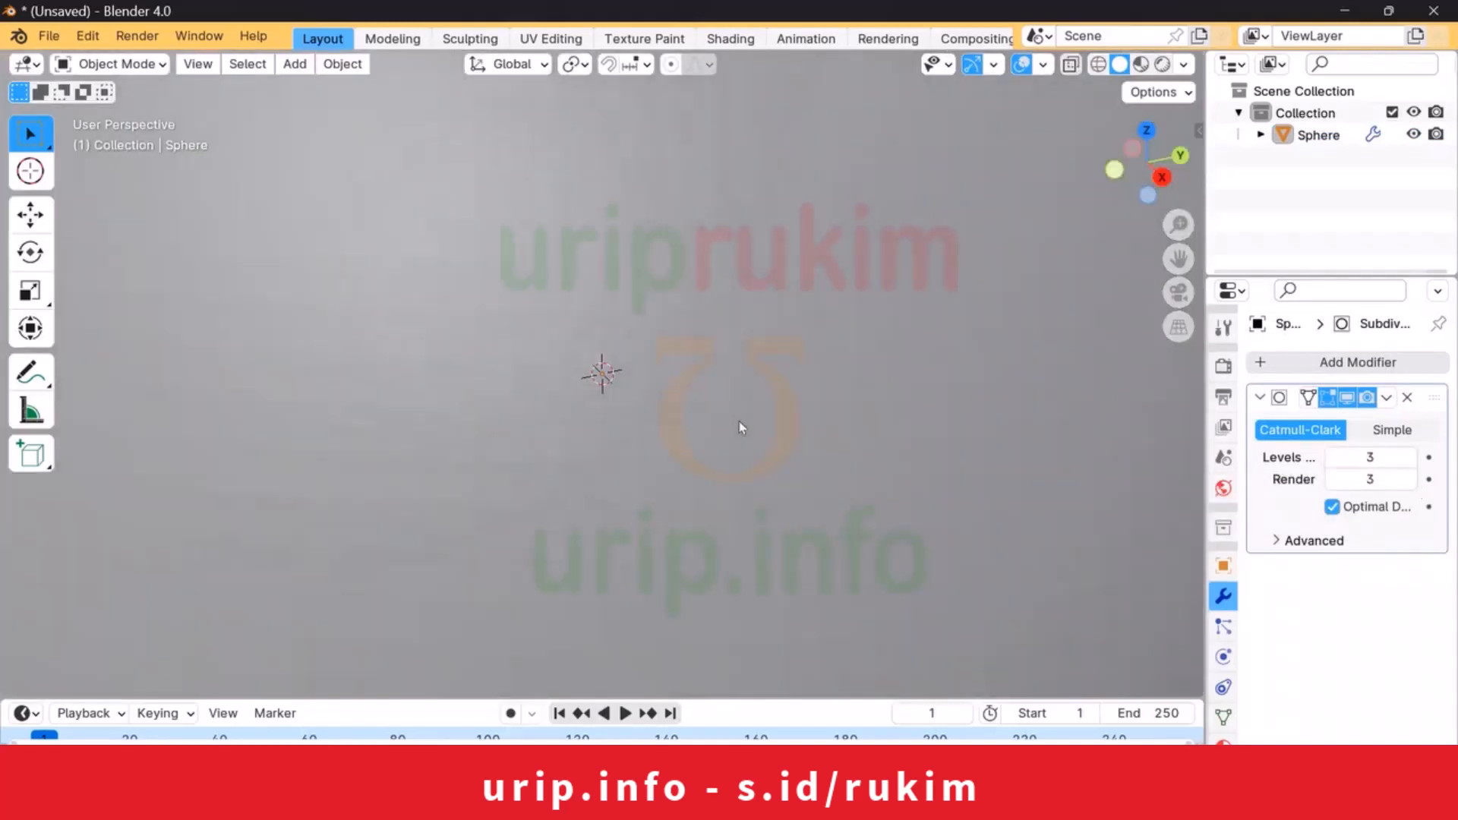
pyautogui.scroll(-4, 742, 427)
pyautogui.scroll(-2, 742, 427)
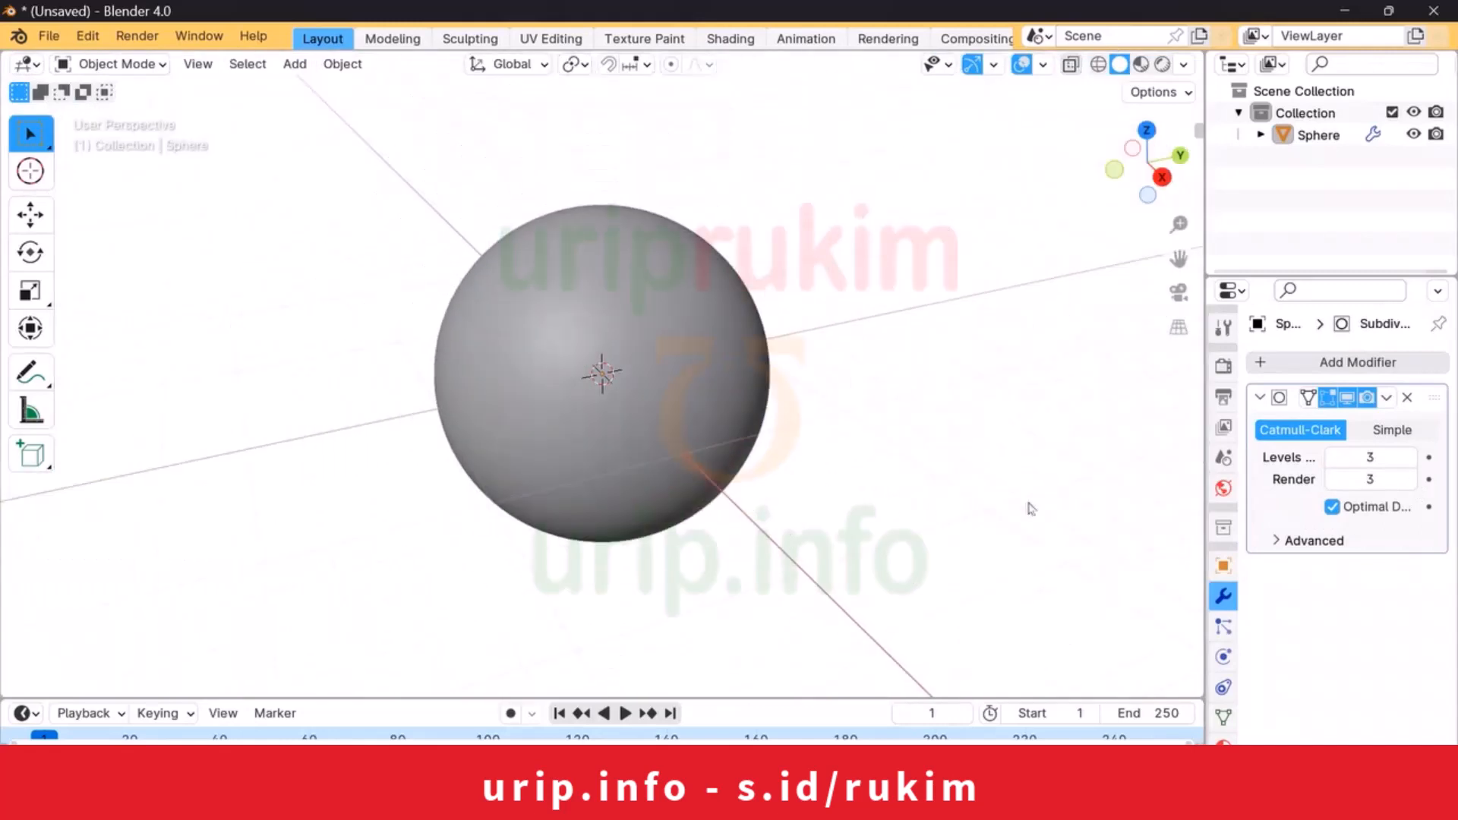
pyautogui.click(1386, 400)
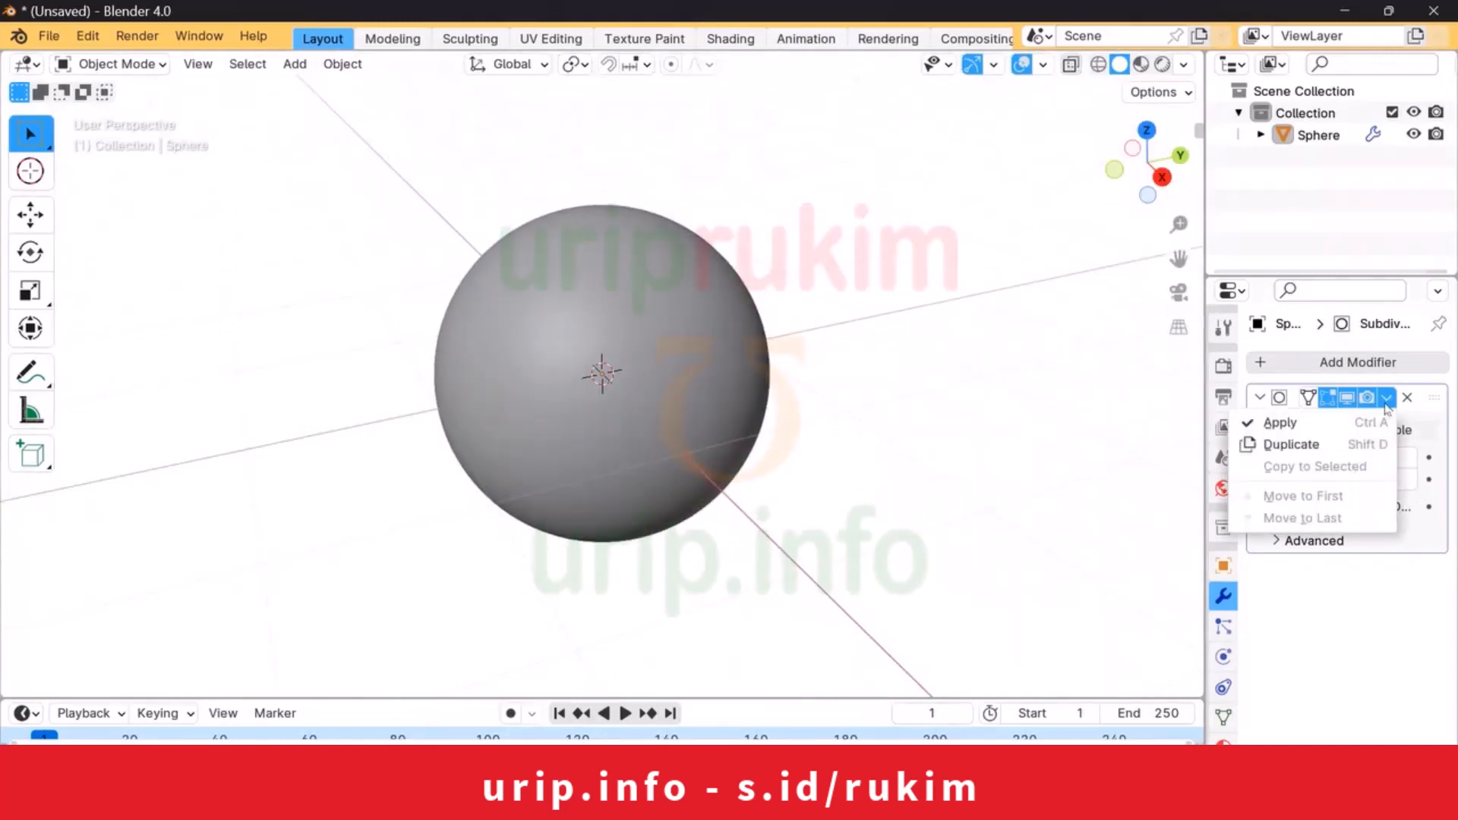
pyautogui.click(1328, 425)
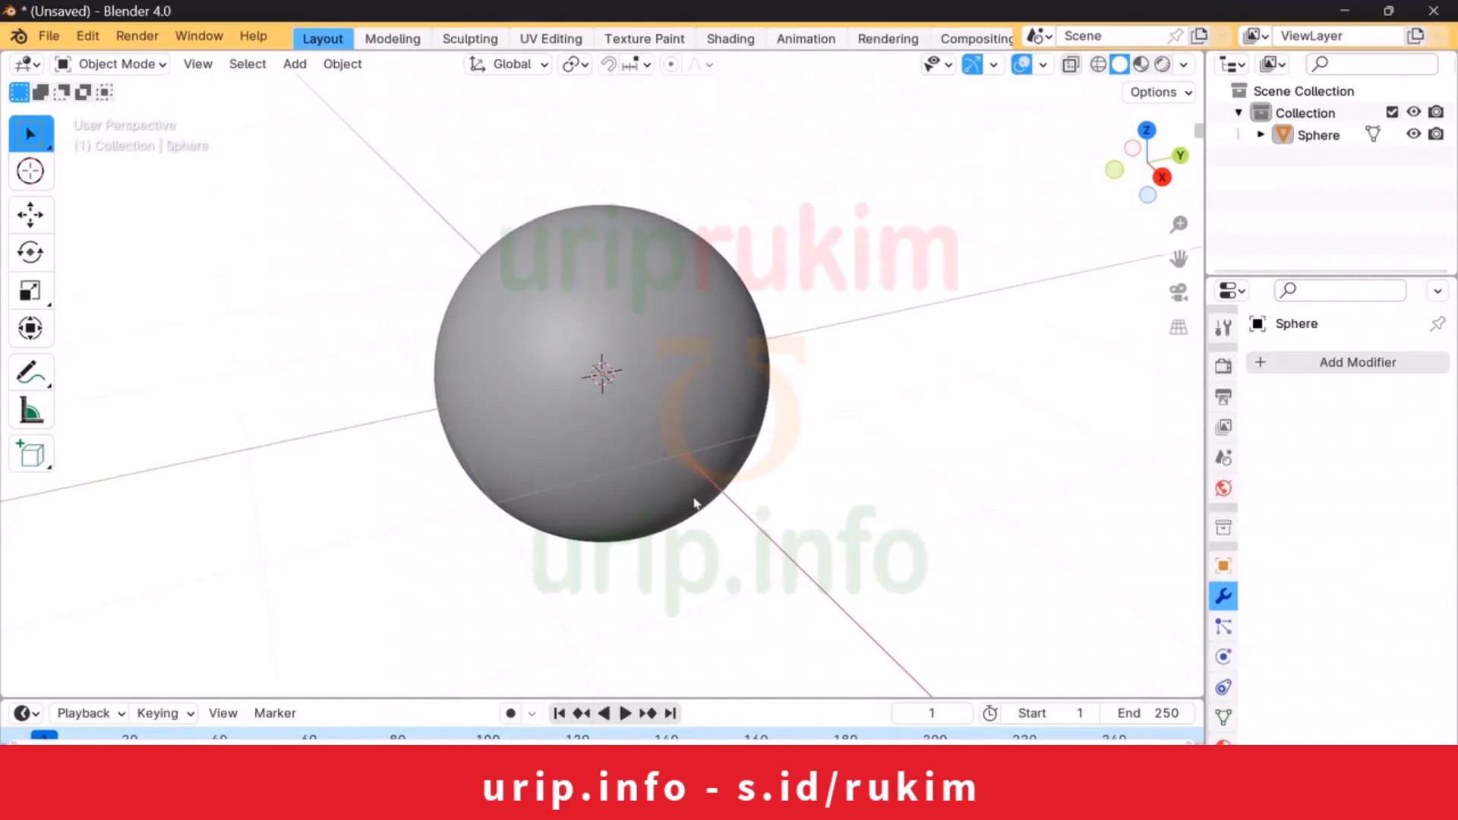
# Step: Hide the sphere in the viewport and add a tetrahedral Regular Solid mesh at the scene's origin
pyautogui.click(1413, 135)
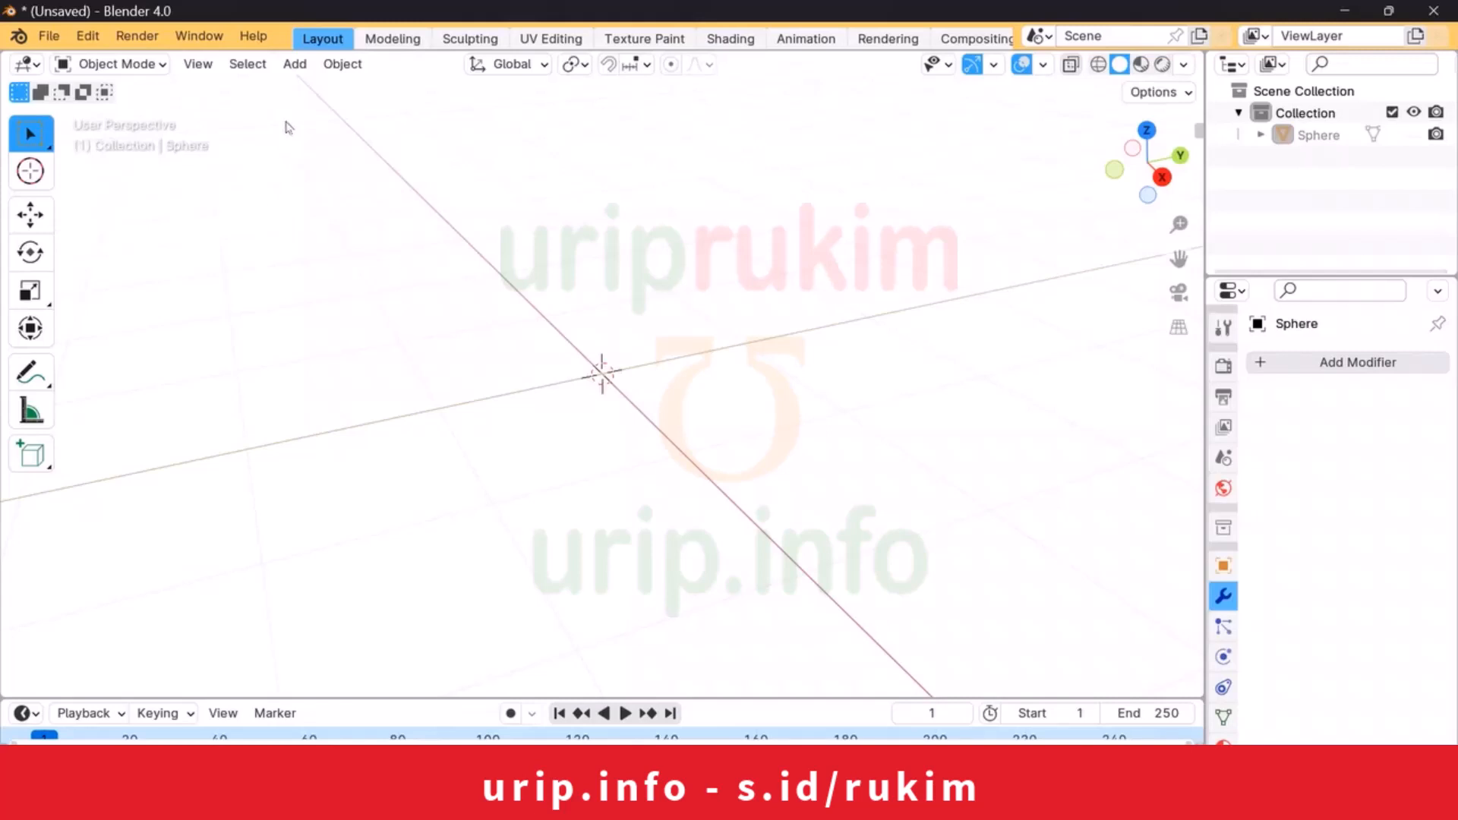
pyautogui.click(290, 73)
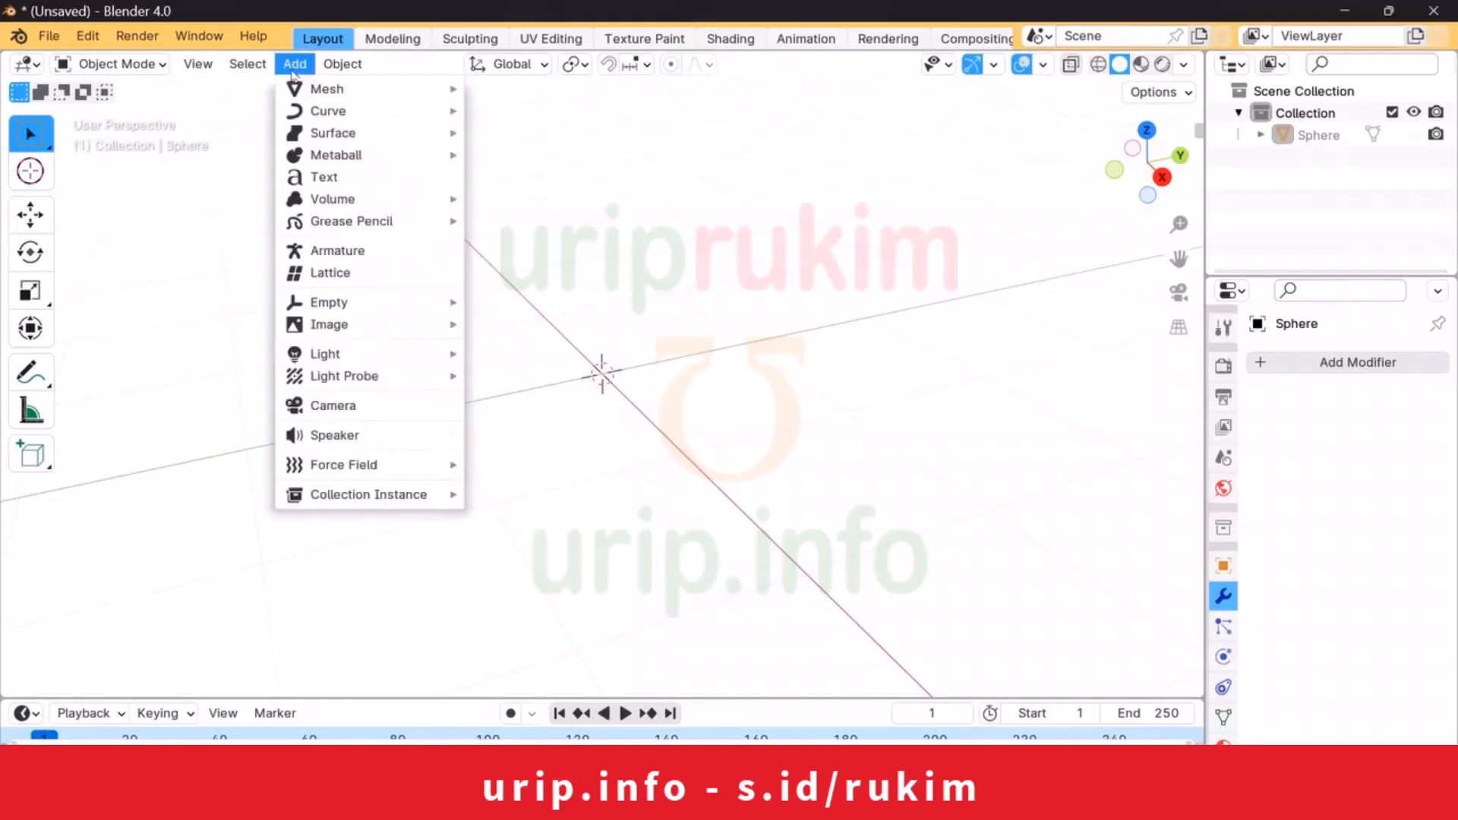
pyautogui.moveTo(307, 92)
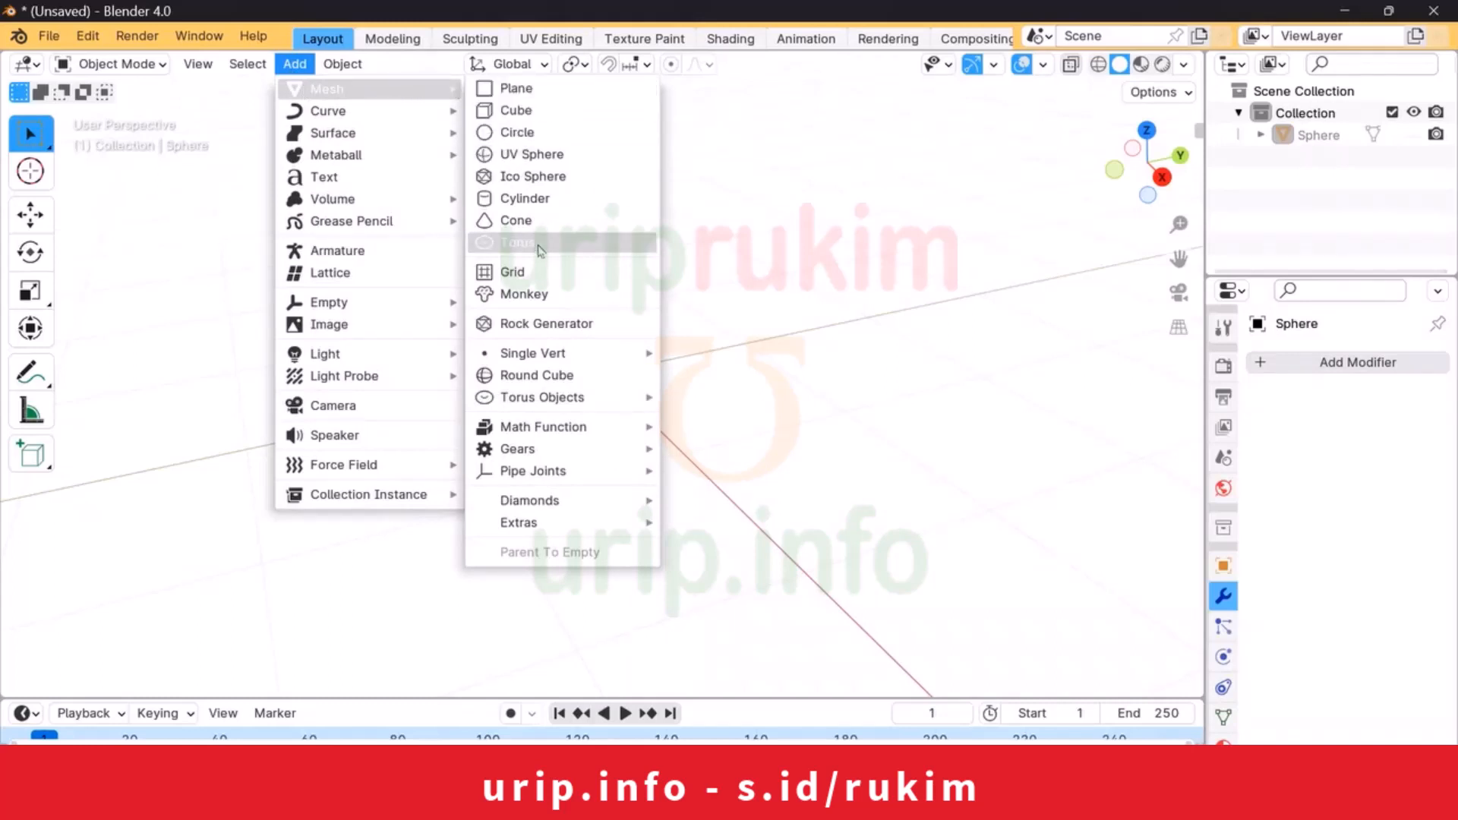
pyautogui.moveTo(552, 433)
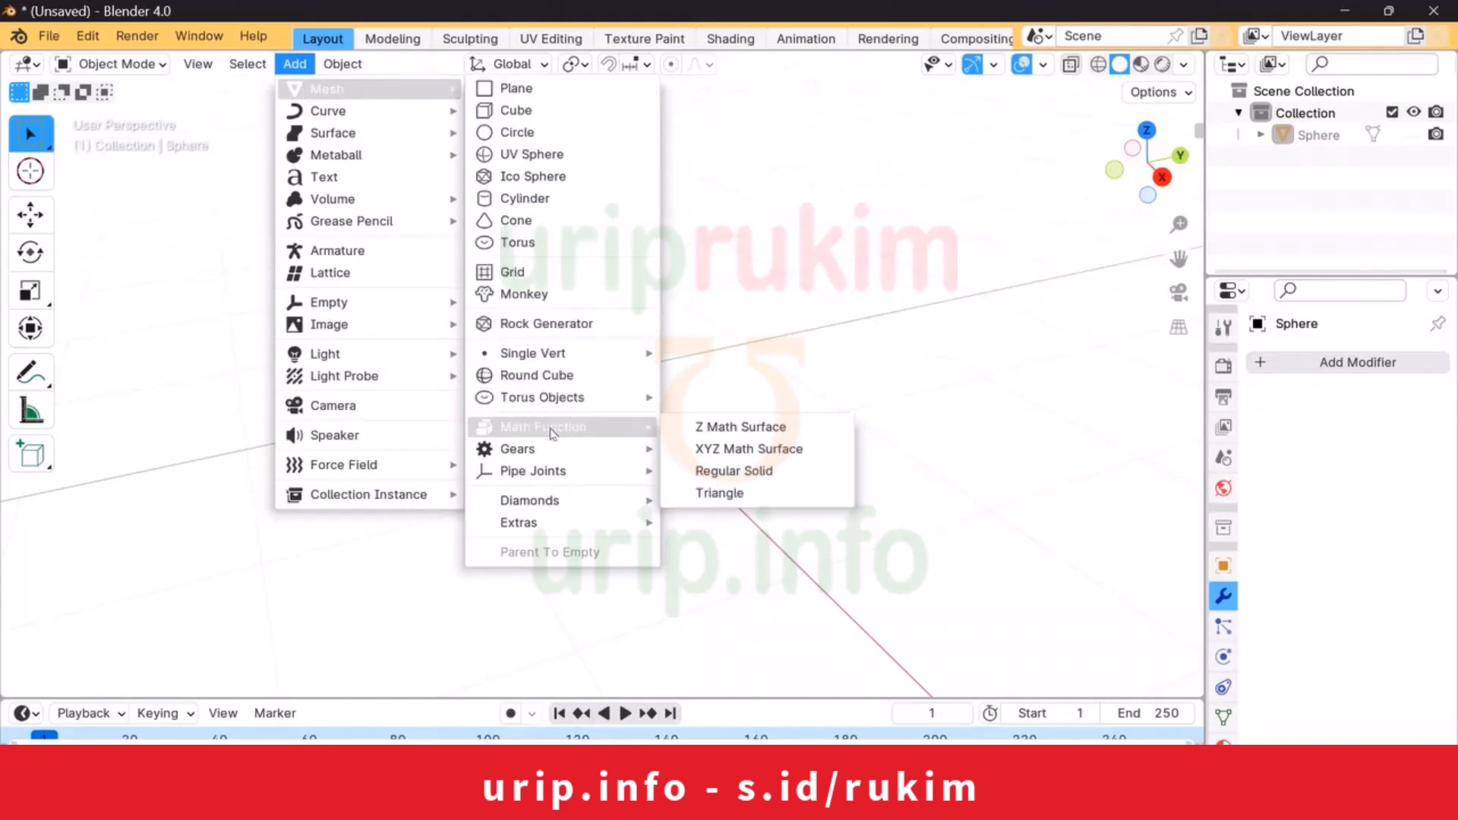
pyautogui.click(696, 468)
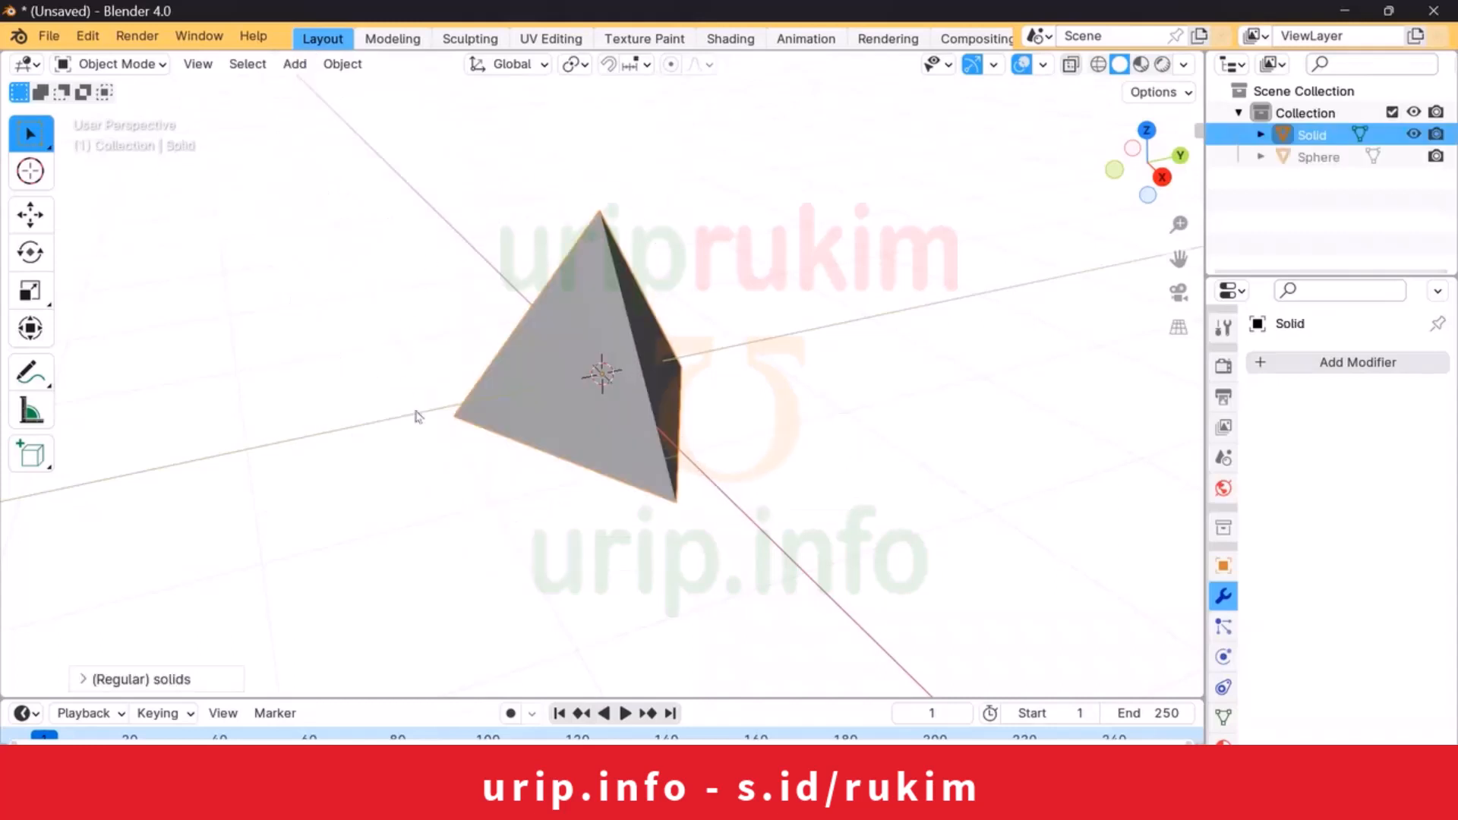
pyautogui.moveTo(775, 425); pyautogui.dragTo(707, 393, button='middle')
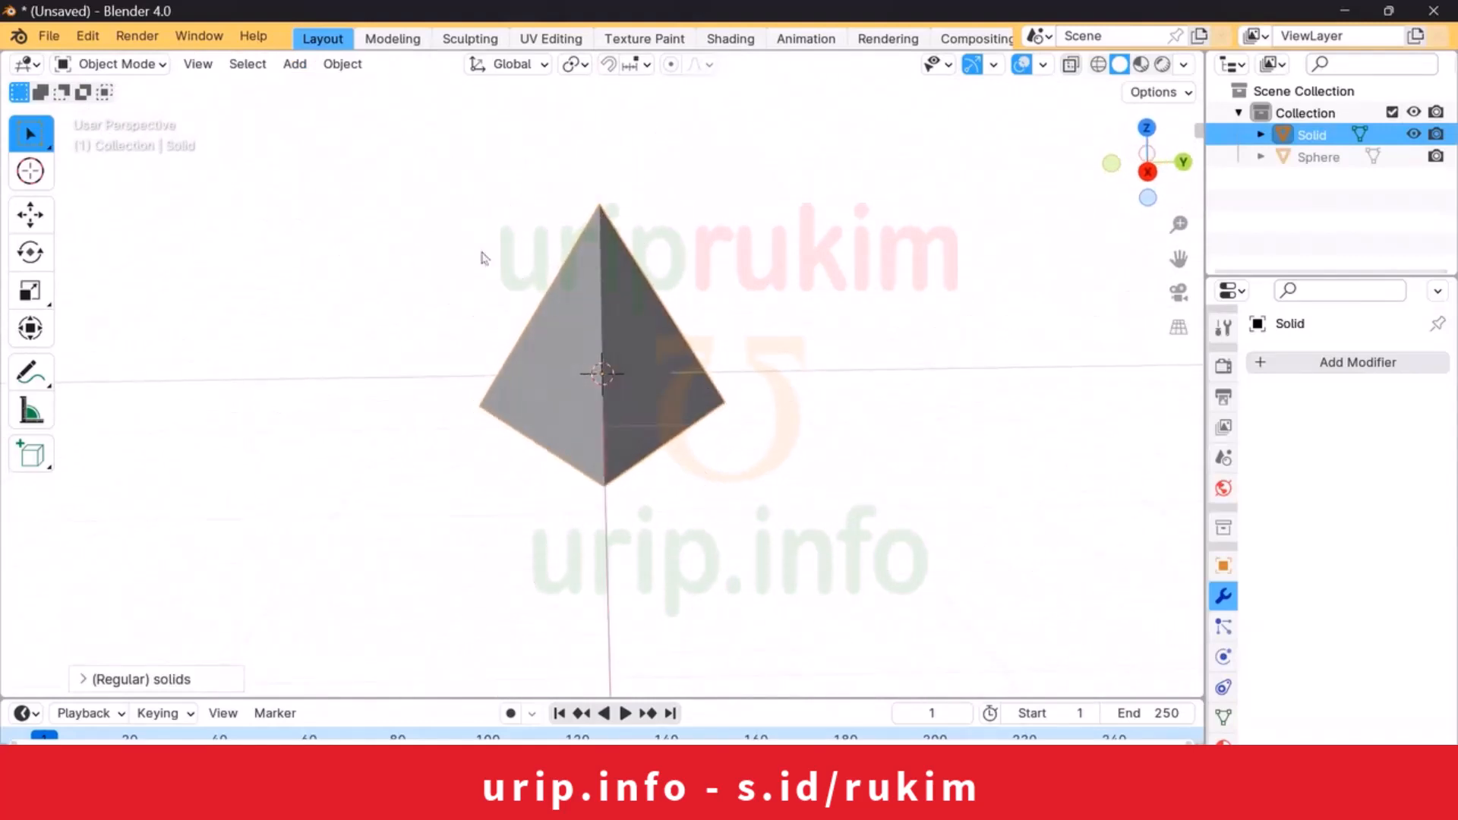
pyautogui.click(293, 65)
pyautogui.moveTo(397, 99)
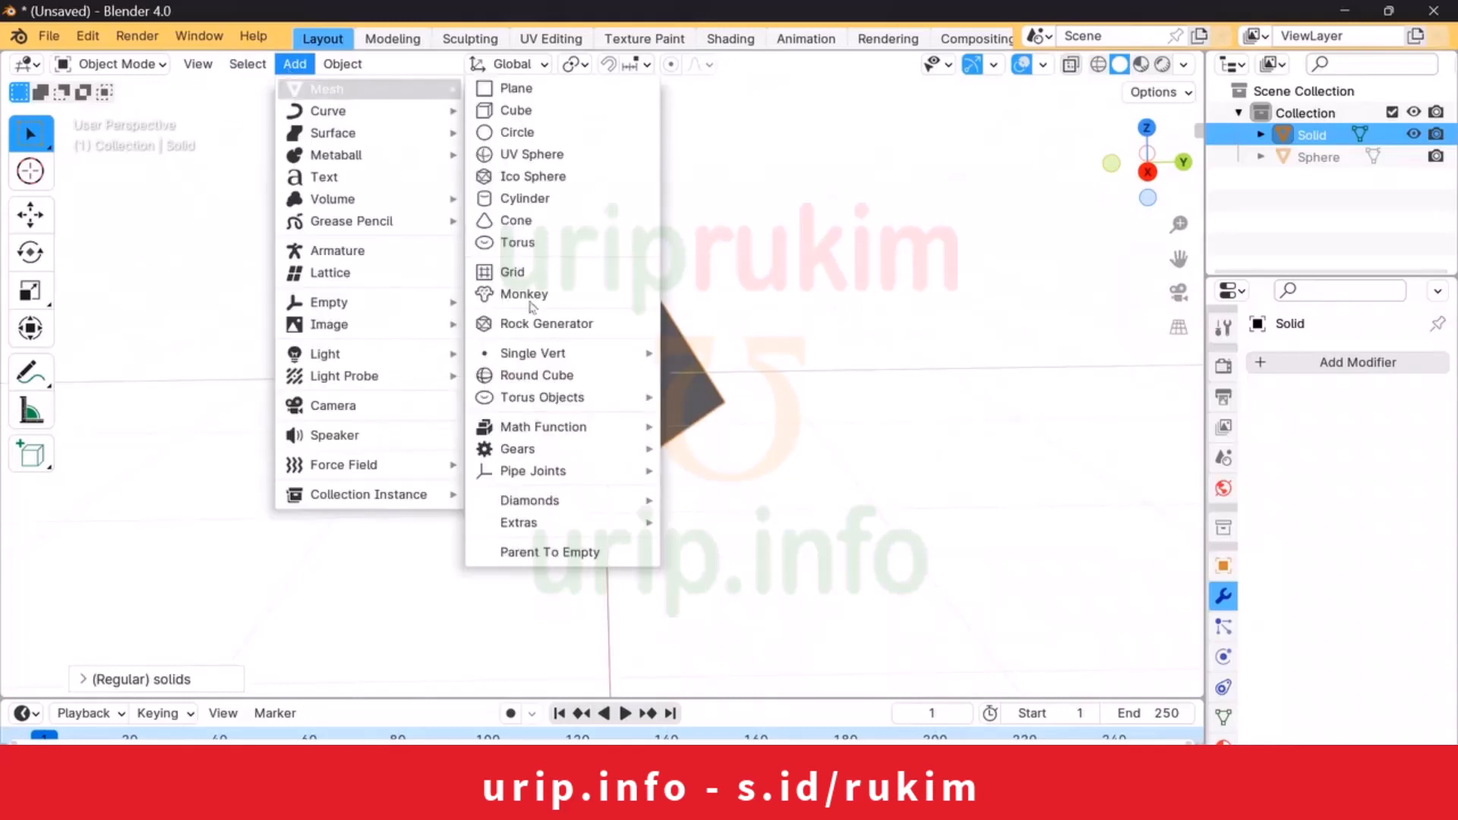
pyautogui.moveTo(552, 438)
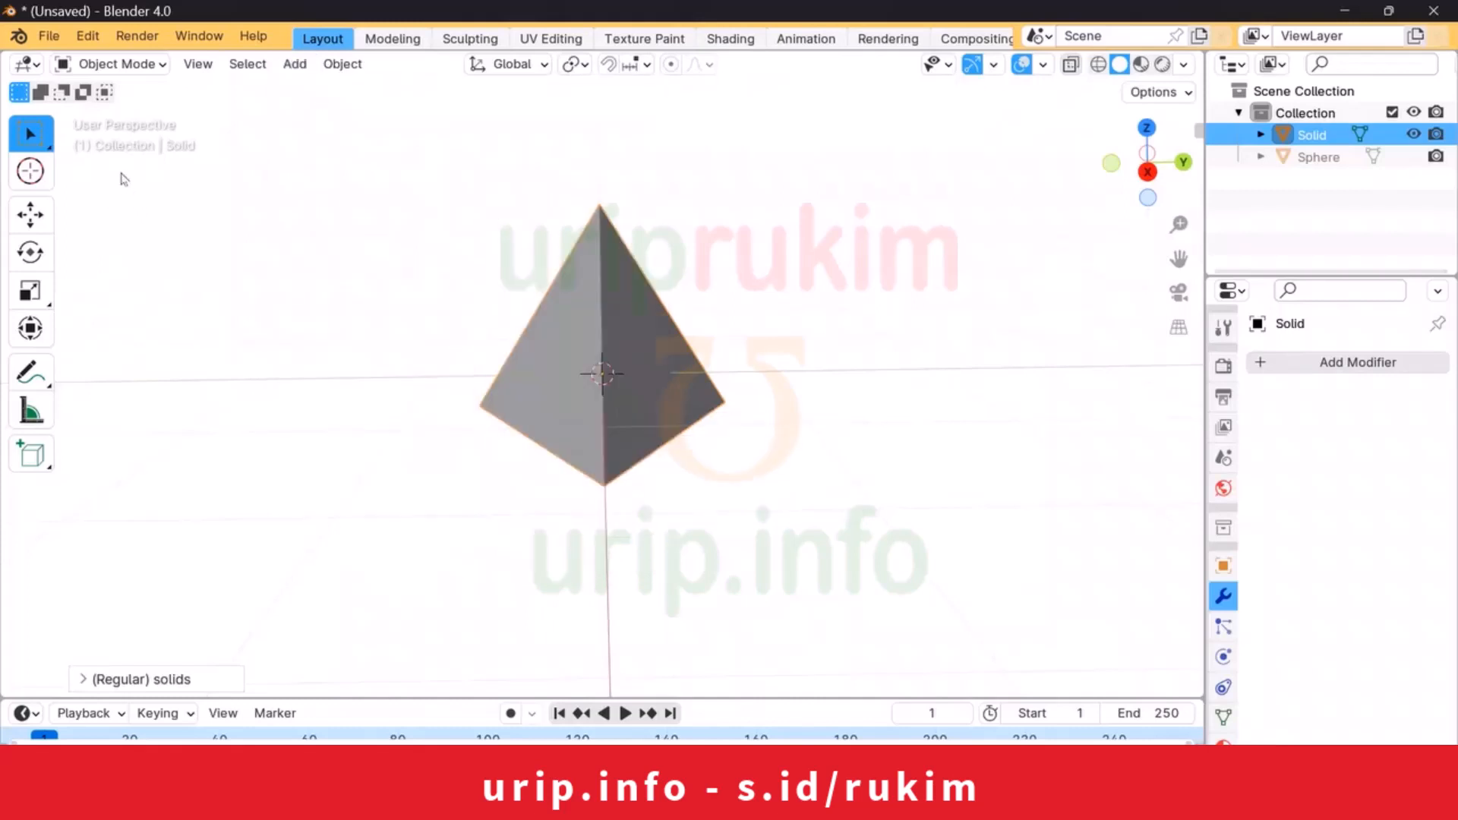
# Step: Check in the add-on preferences whether Add Mesh: Extra Objects and Interface: 3D Viewport Pie Menus are enabled
pyautogui.click(86, 38)
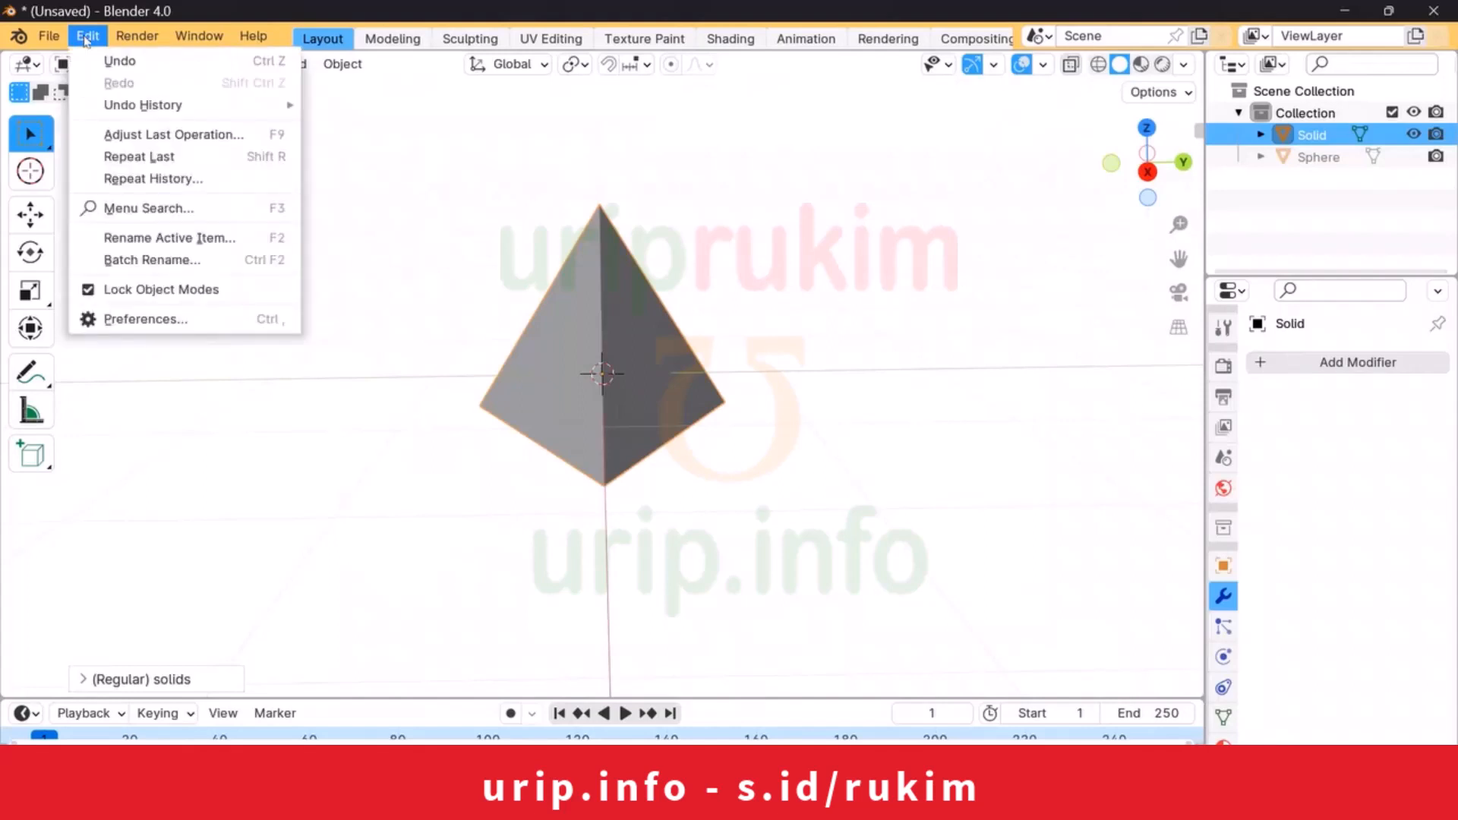
pyautogui.click(142, 321)
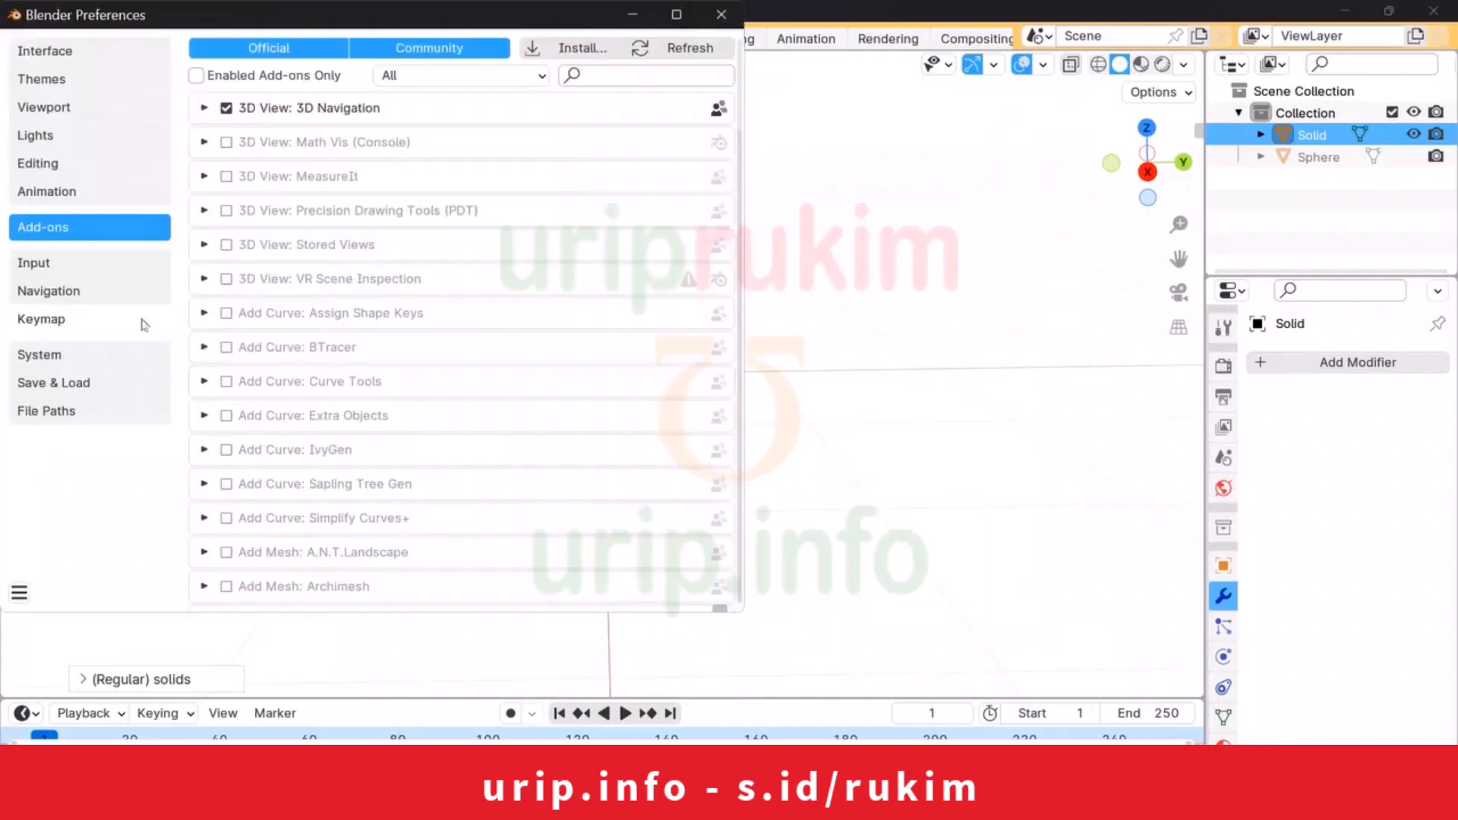
pyautogui.scroll(-15, 403, 312)
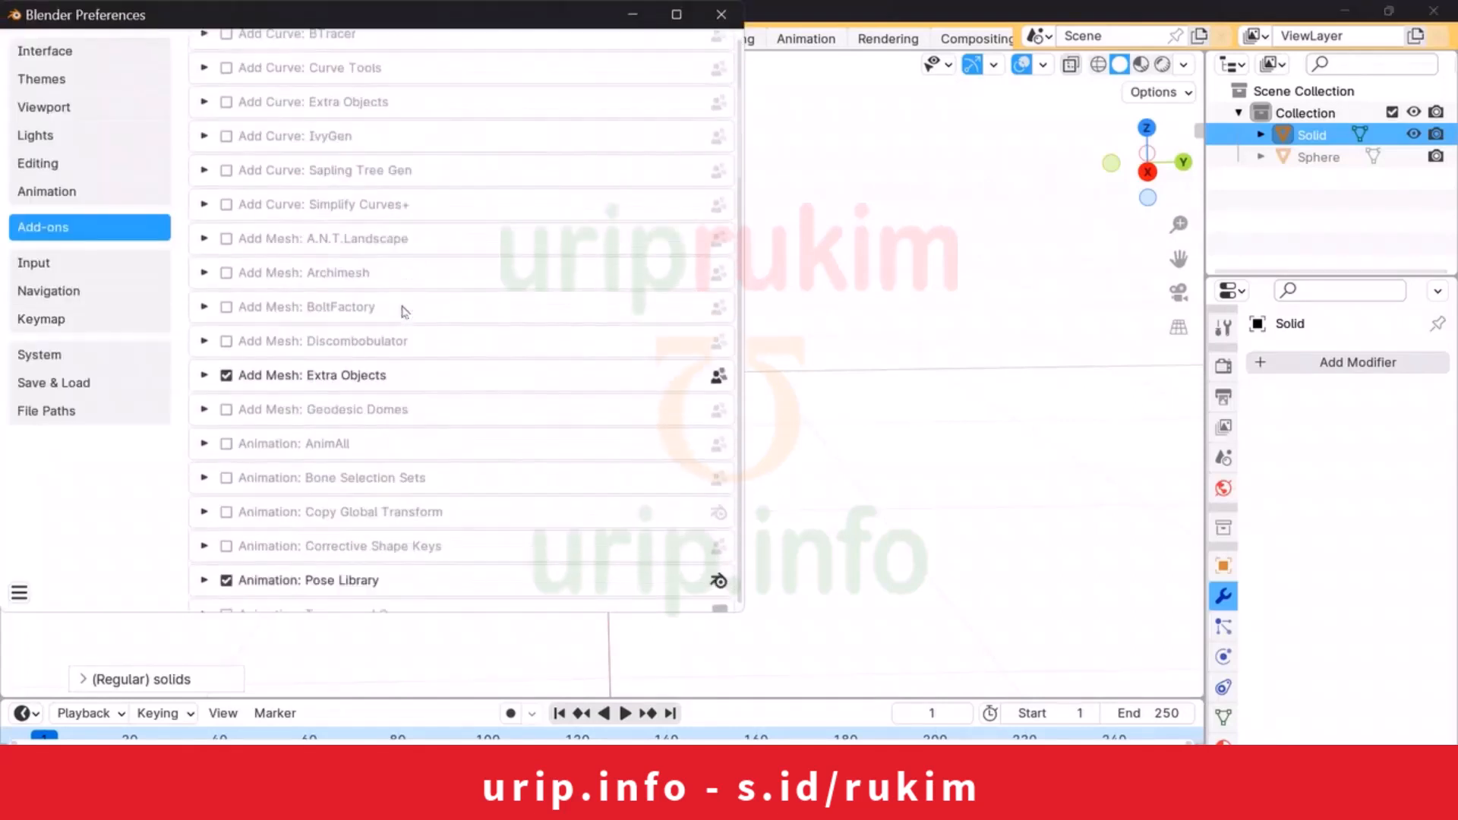
pyautogui.scroll(10, 403, 311)
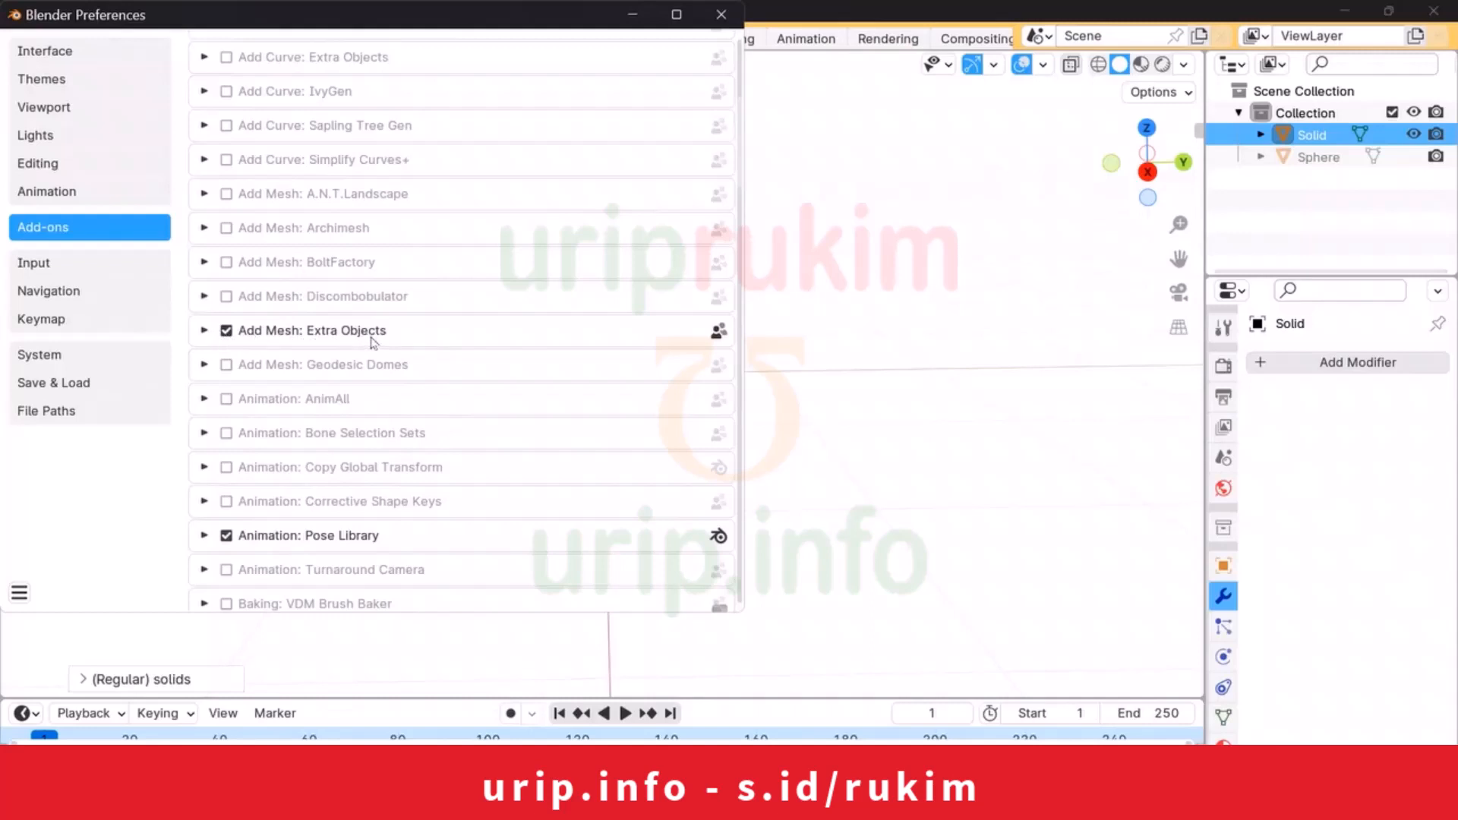
pyautogui.scroll(-15, 372, 343)
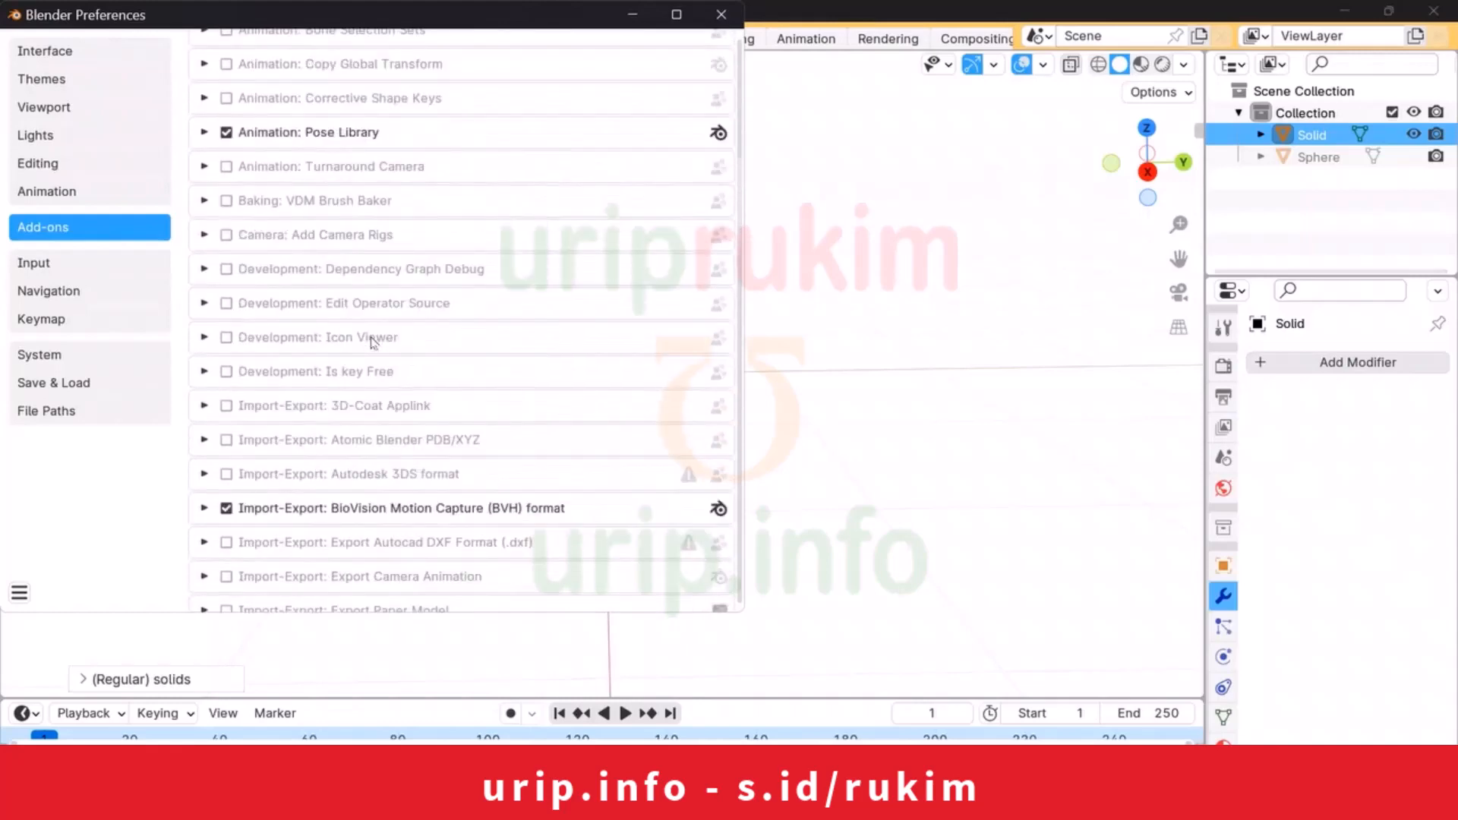
pyautogui.scroll(-5, 373, 343)
pyautogui.scroll(-18, 372, 344)
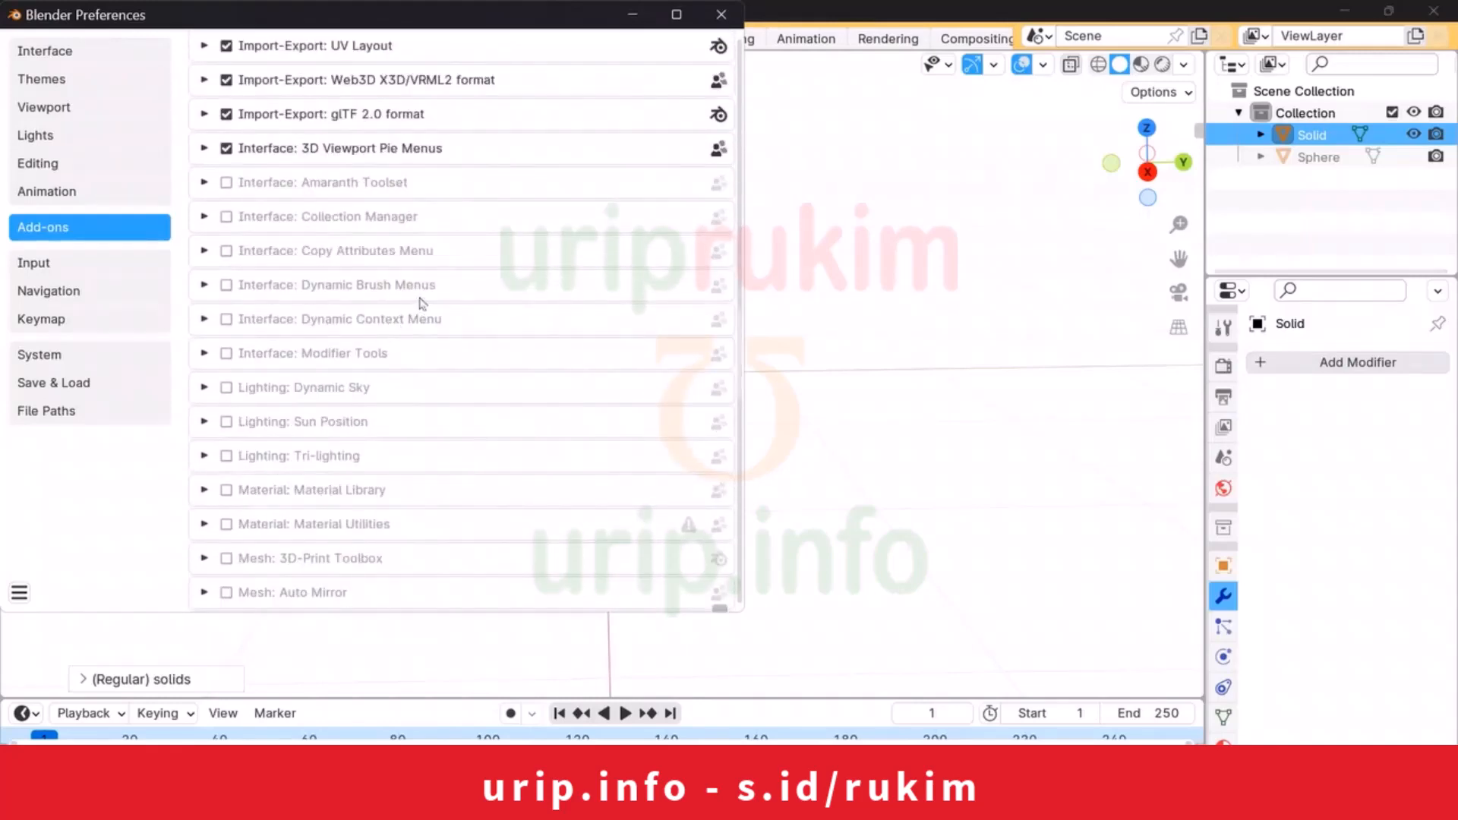
pyautogui.scroll(3, 422, 304)
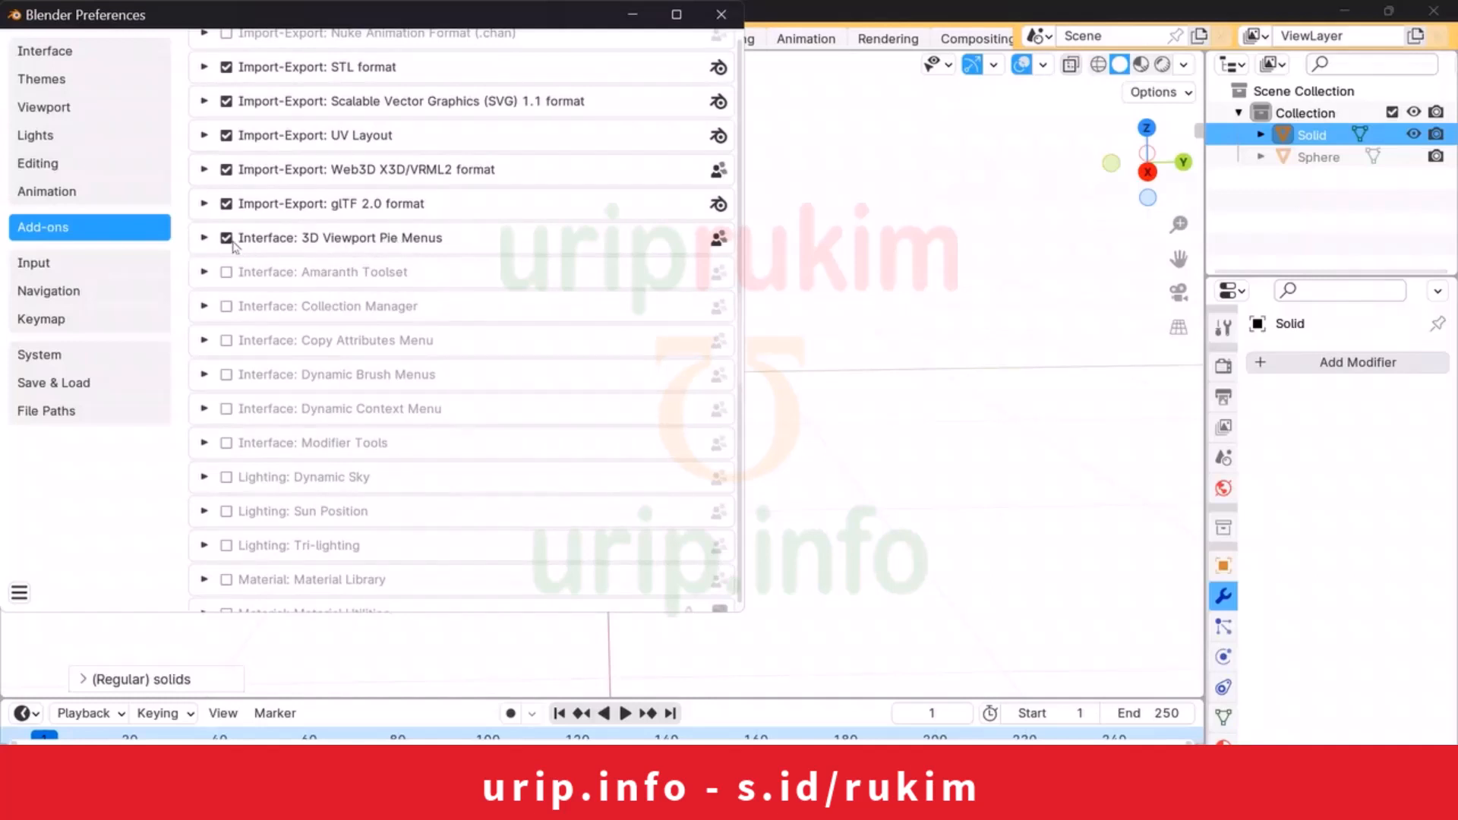
# Step: Save the preferences and close the Preferences window
pyautogui.click(19, 595)
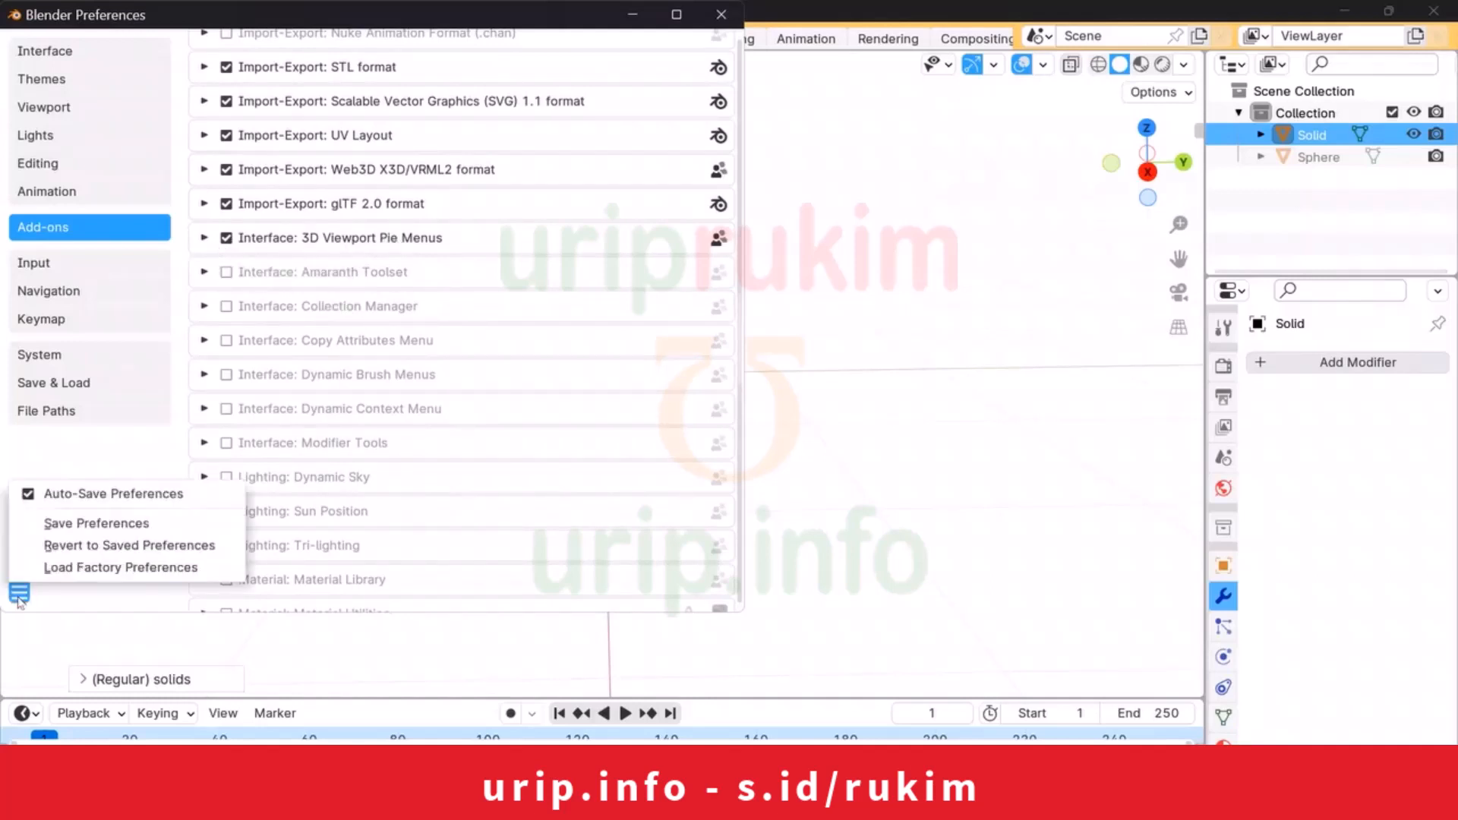
pyautogui.click(91, 523)
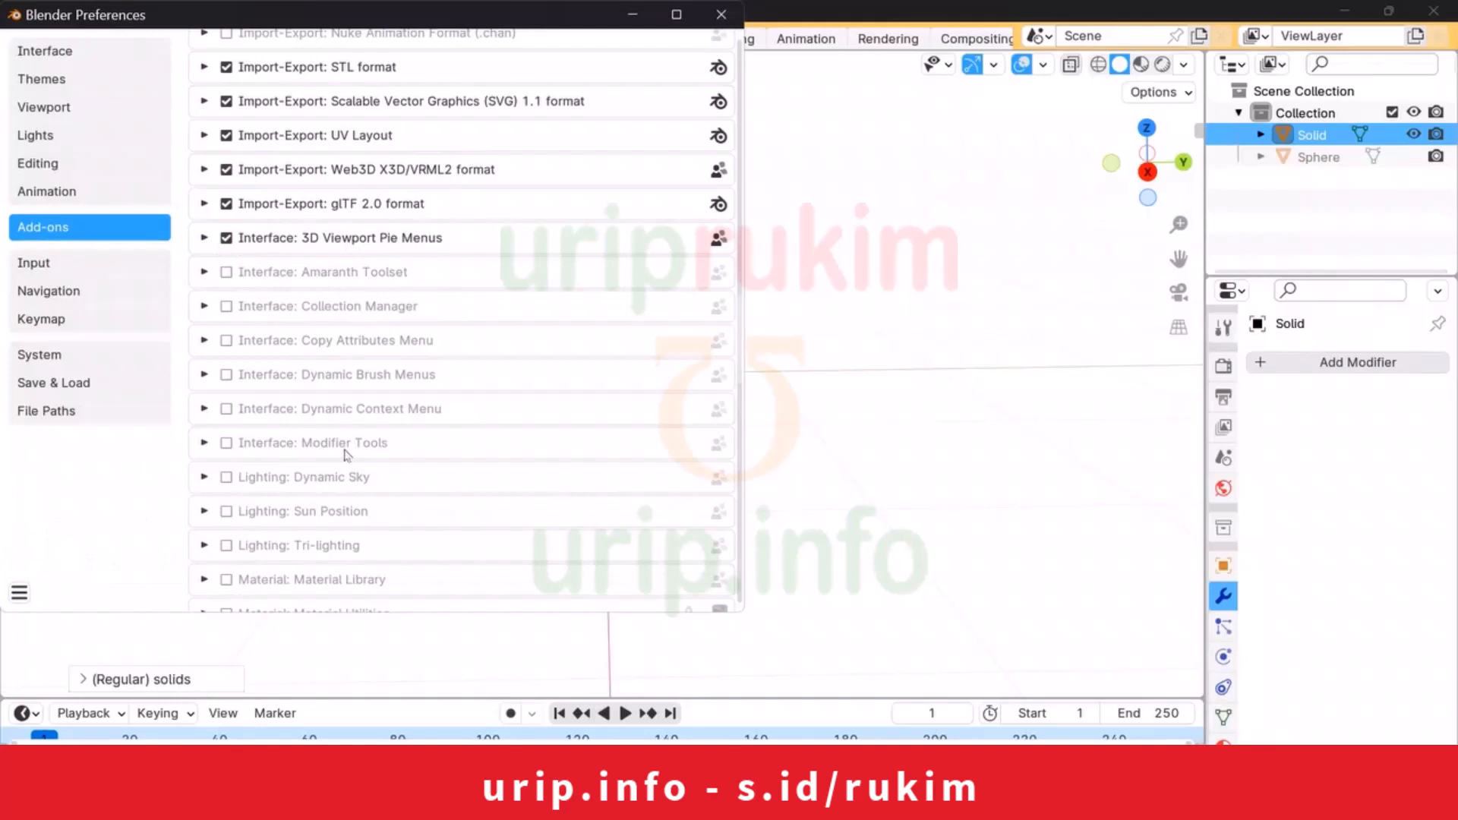
pyautogui.click(721, 15)
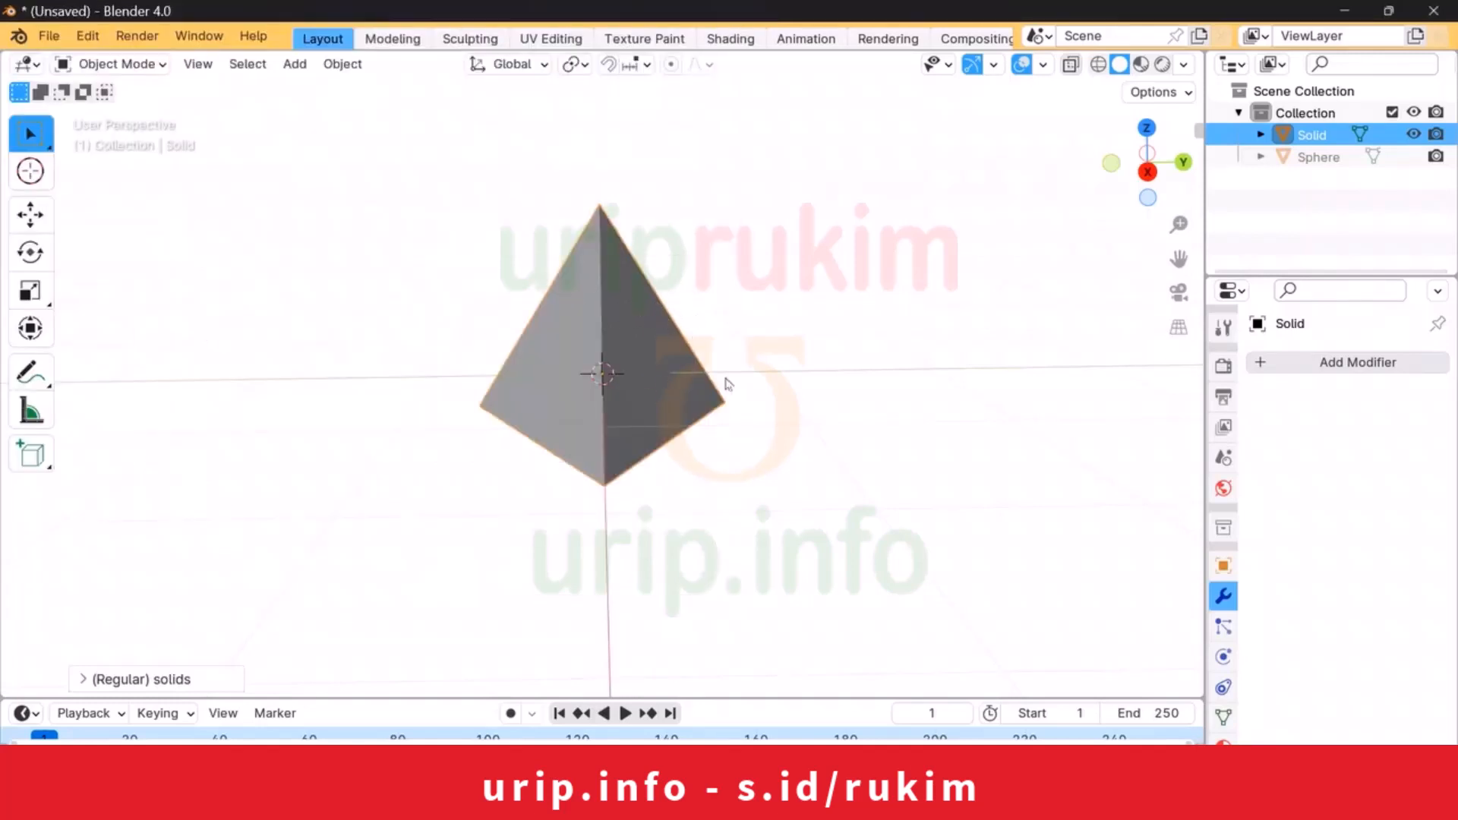
# Step: Set the tetrahedral solid's scale to 0.95 on all three axes and deselect it
pyautogui.moveTo(631, 335); pyautogui.dragTo(587, 304, button='middle')
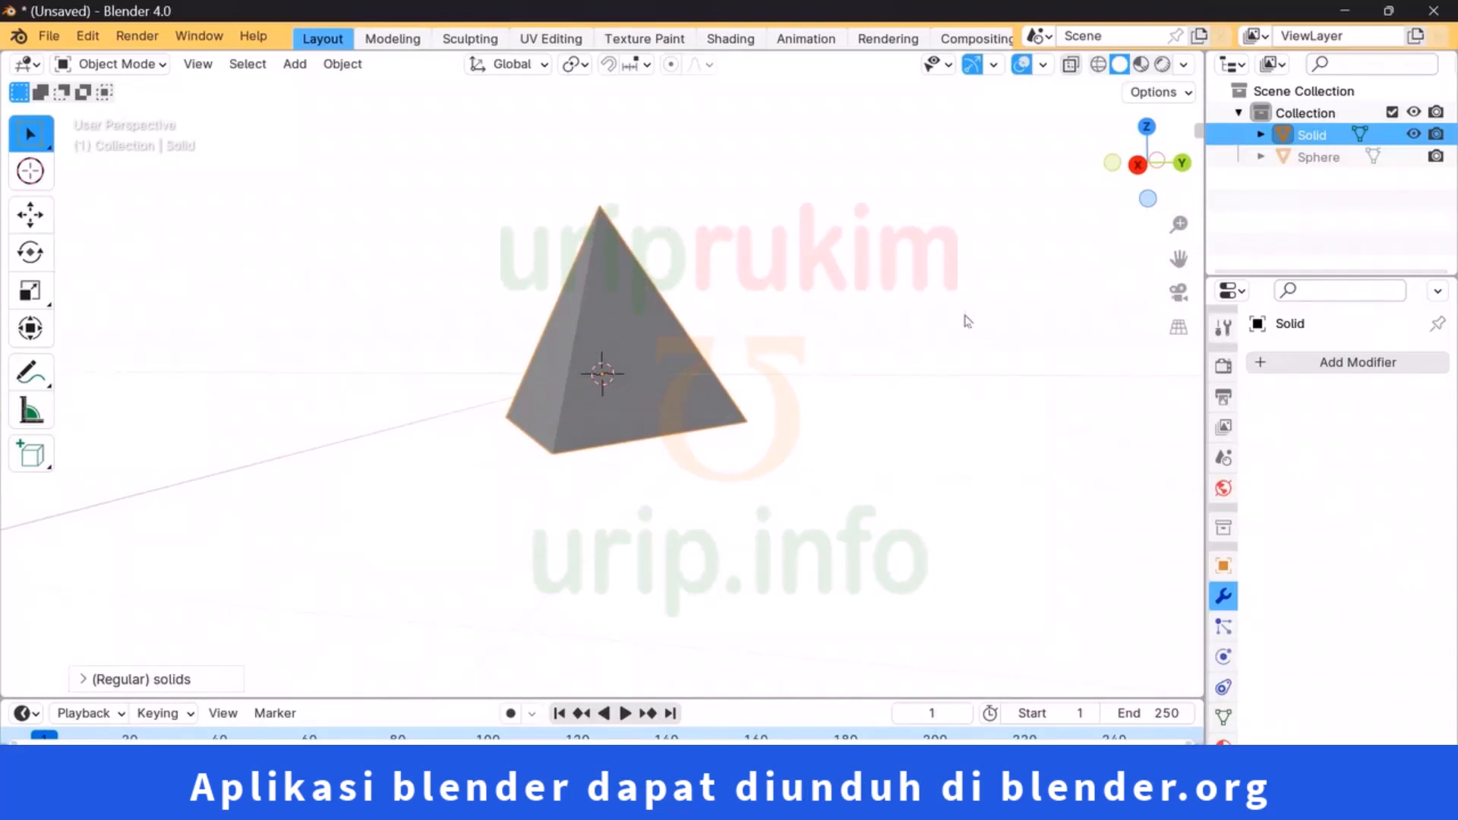
pyautogui.press('n')
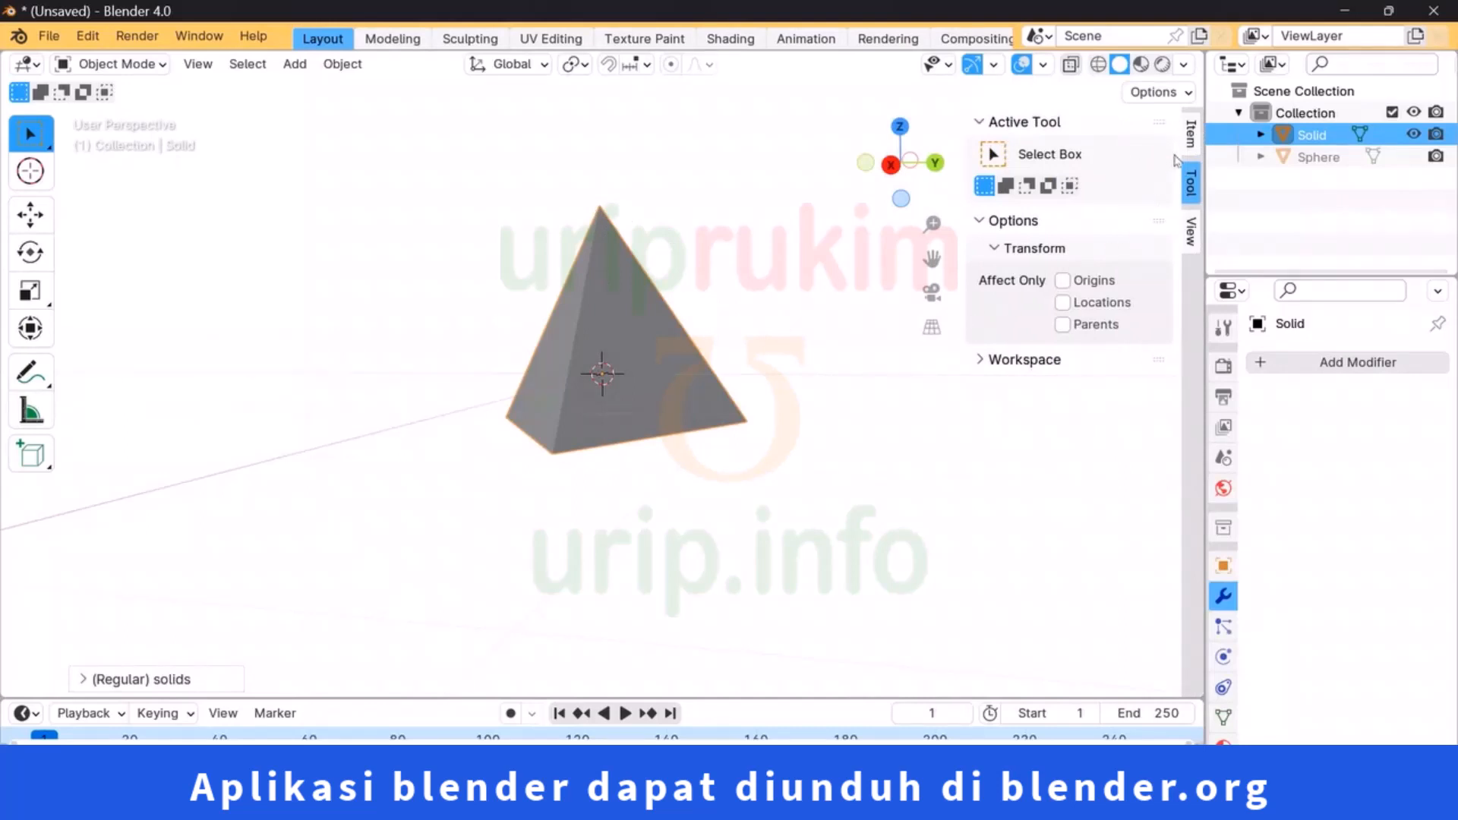
pyautogui.click(1192, 137)
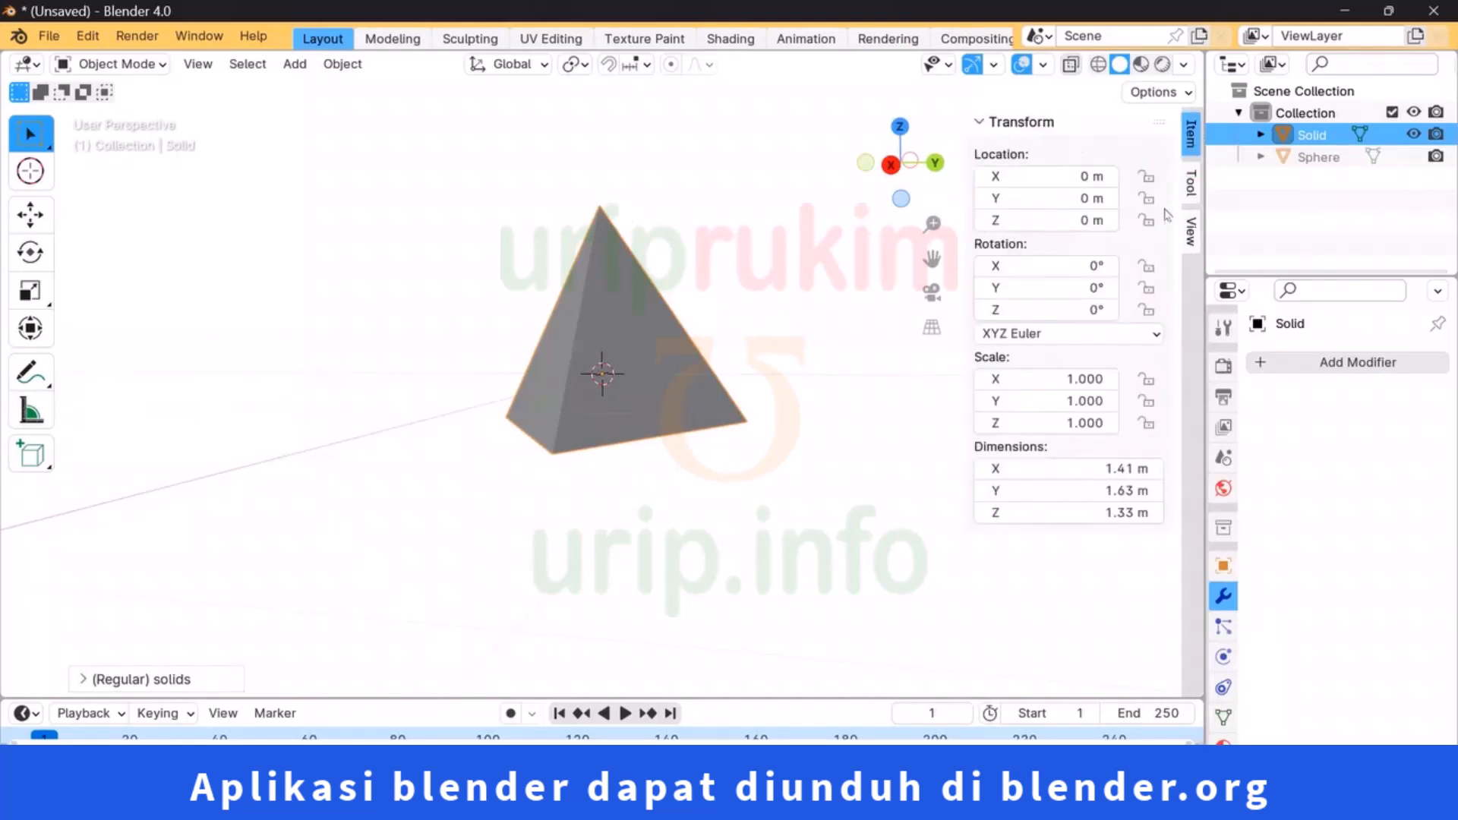
pyautogui.moveTo(1073, 380)
pyautogui.mouseDown()
pyautogui.moveTo(1073, 423)
pyautogui.moveTo(1056, 401)
pyautogui.mouseUp()
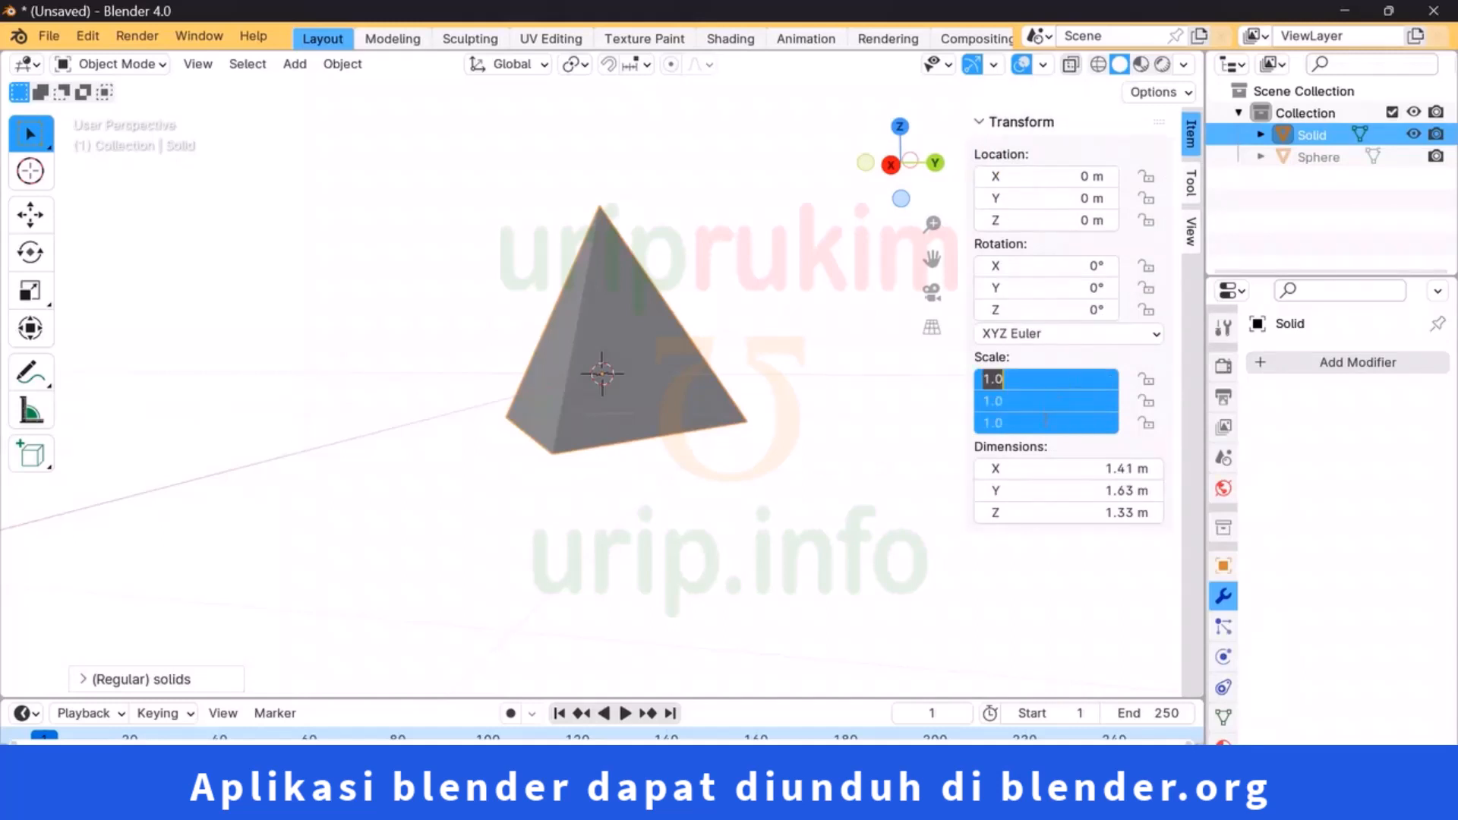
pyautogui.write('0.95')
pyautogui.press('Return')
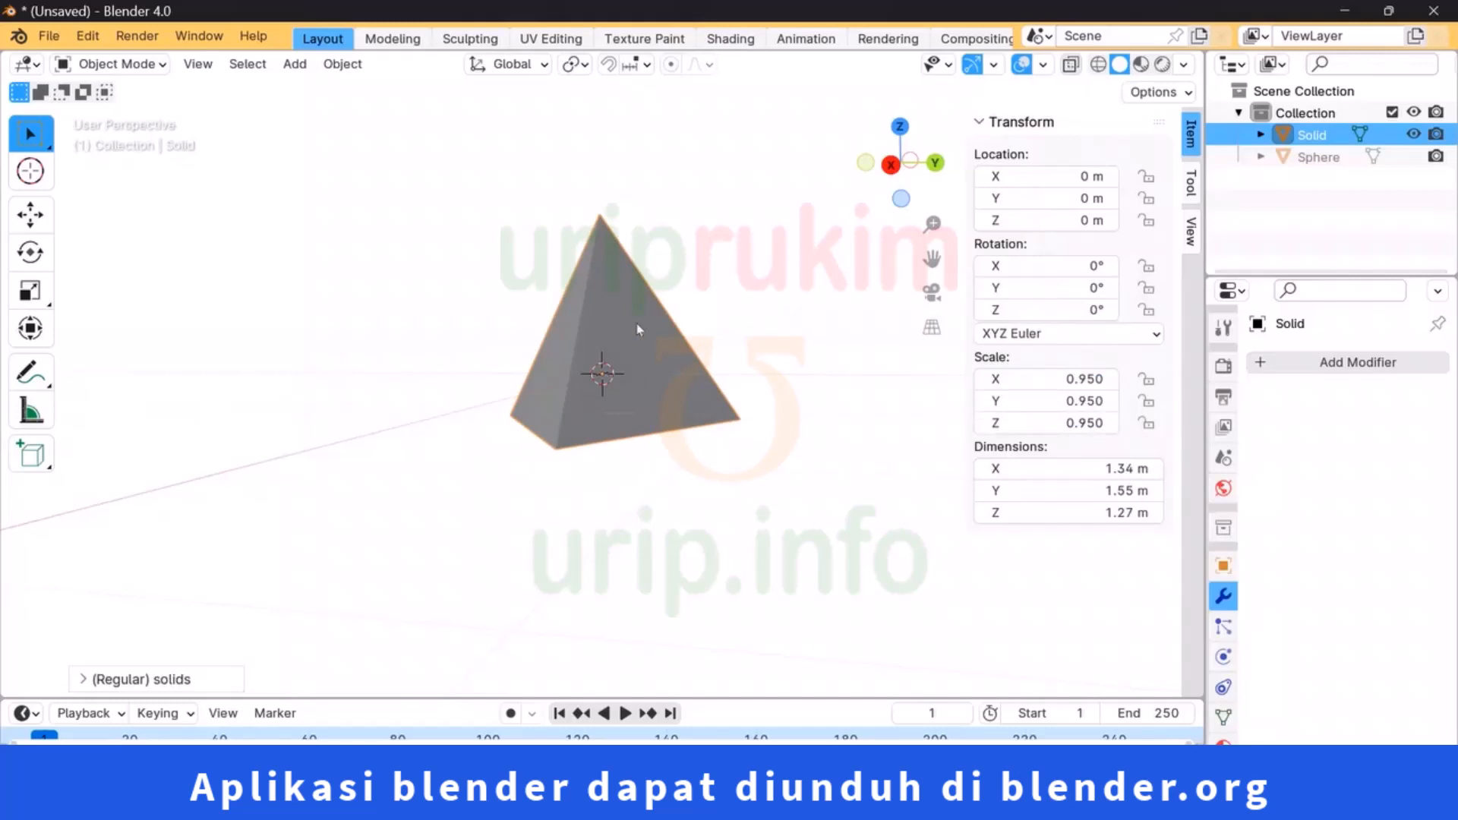
pyautogui.click(744, 288)
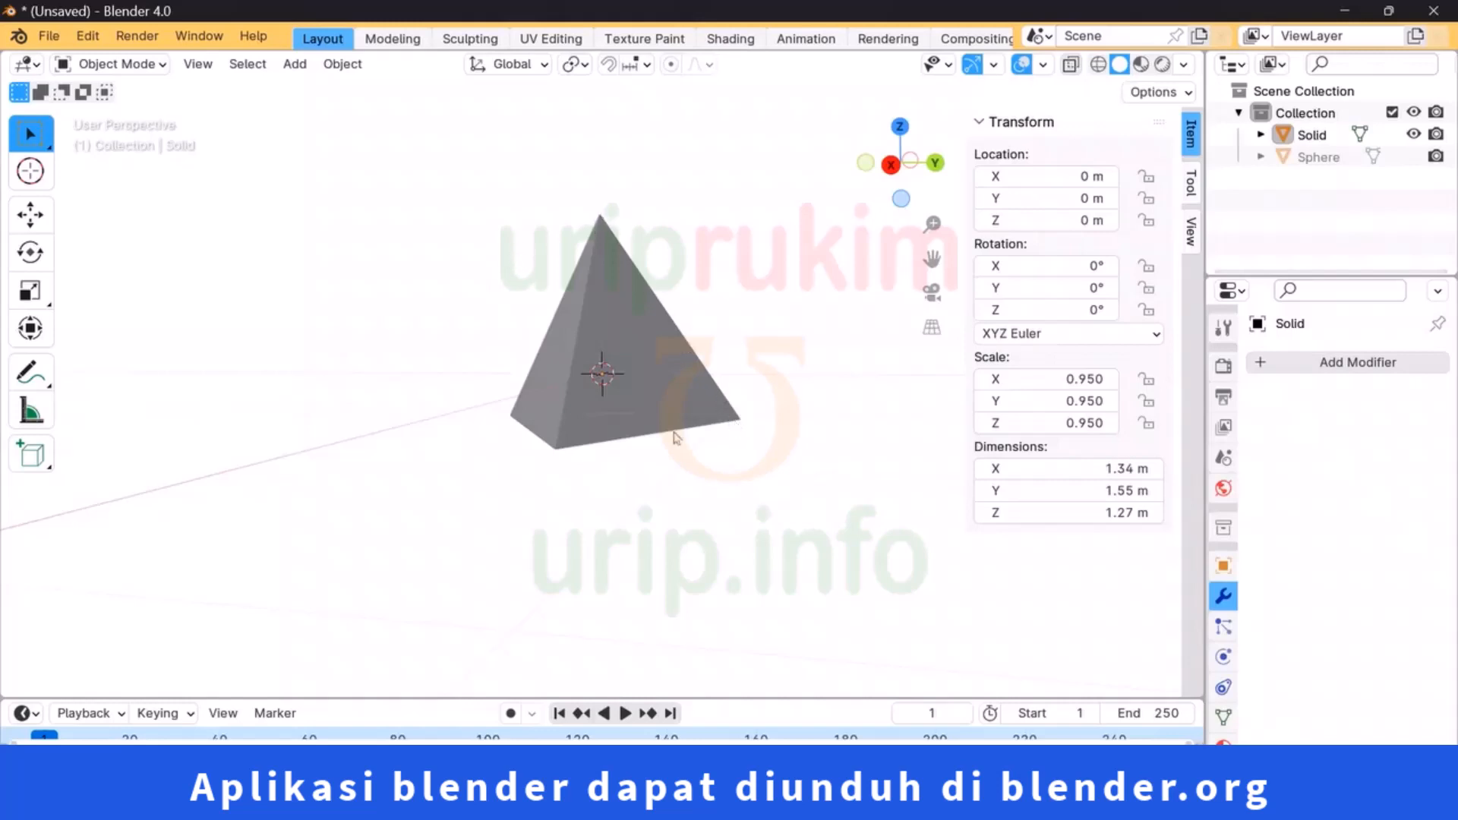
# Step: Add a cube at the scene's origin and set its scale to 0.6 in X and Y and 0.16 in Z
pyautogui.moveTo(762, 306); pyautogui.dragTo(486, 372, button='middle')
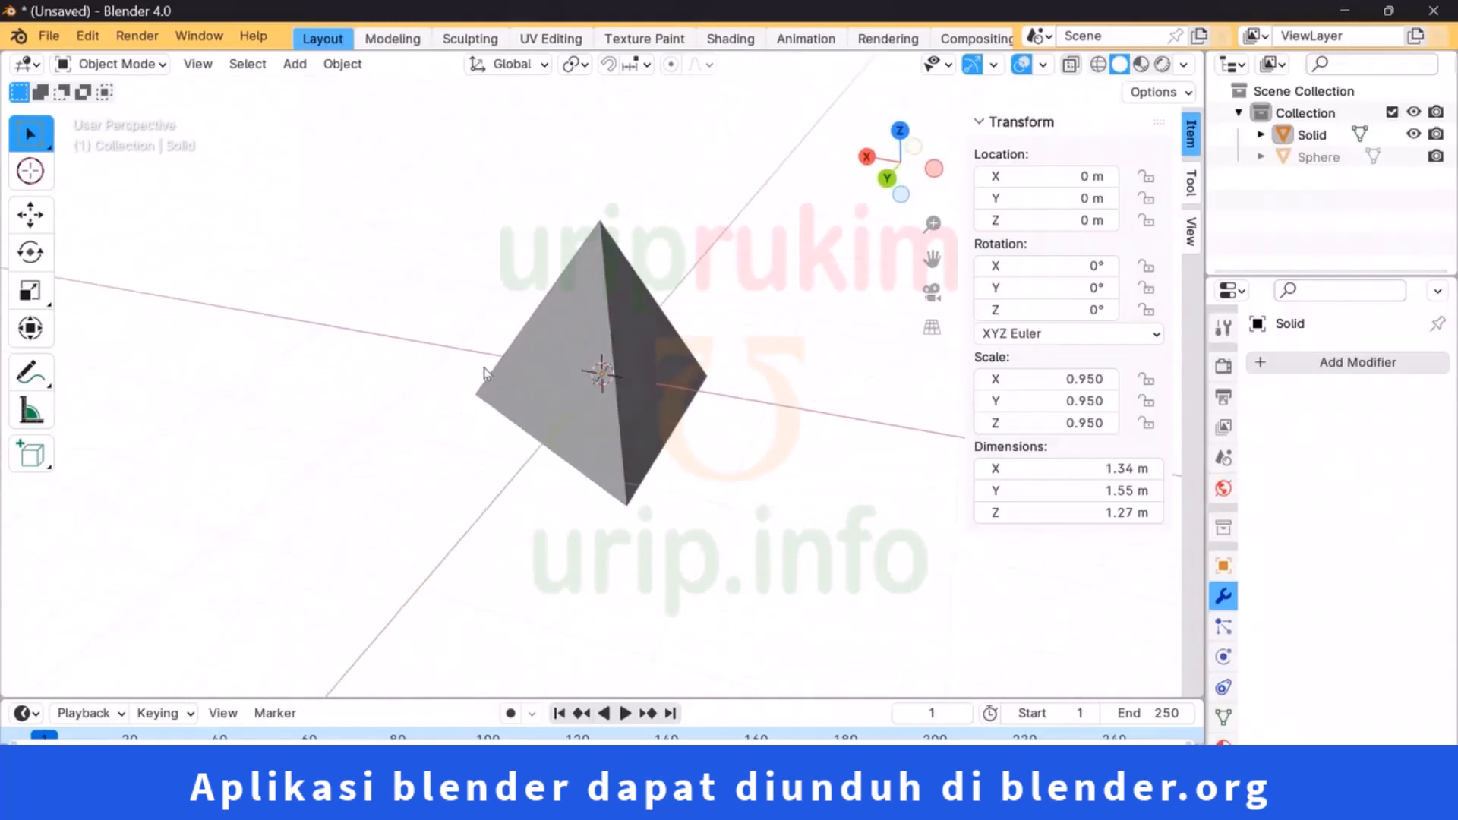
pyautogui.click(295, 72)
pyautogui.moveTo(327, 88)
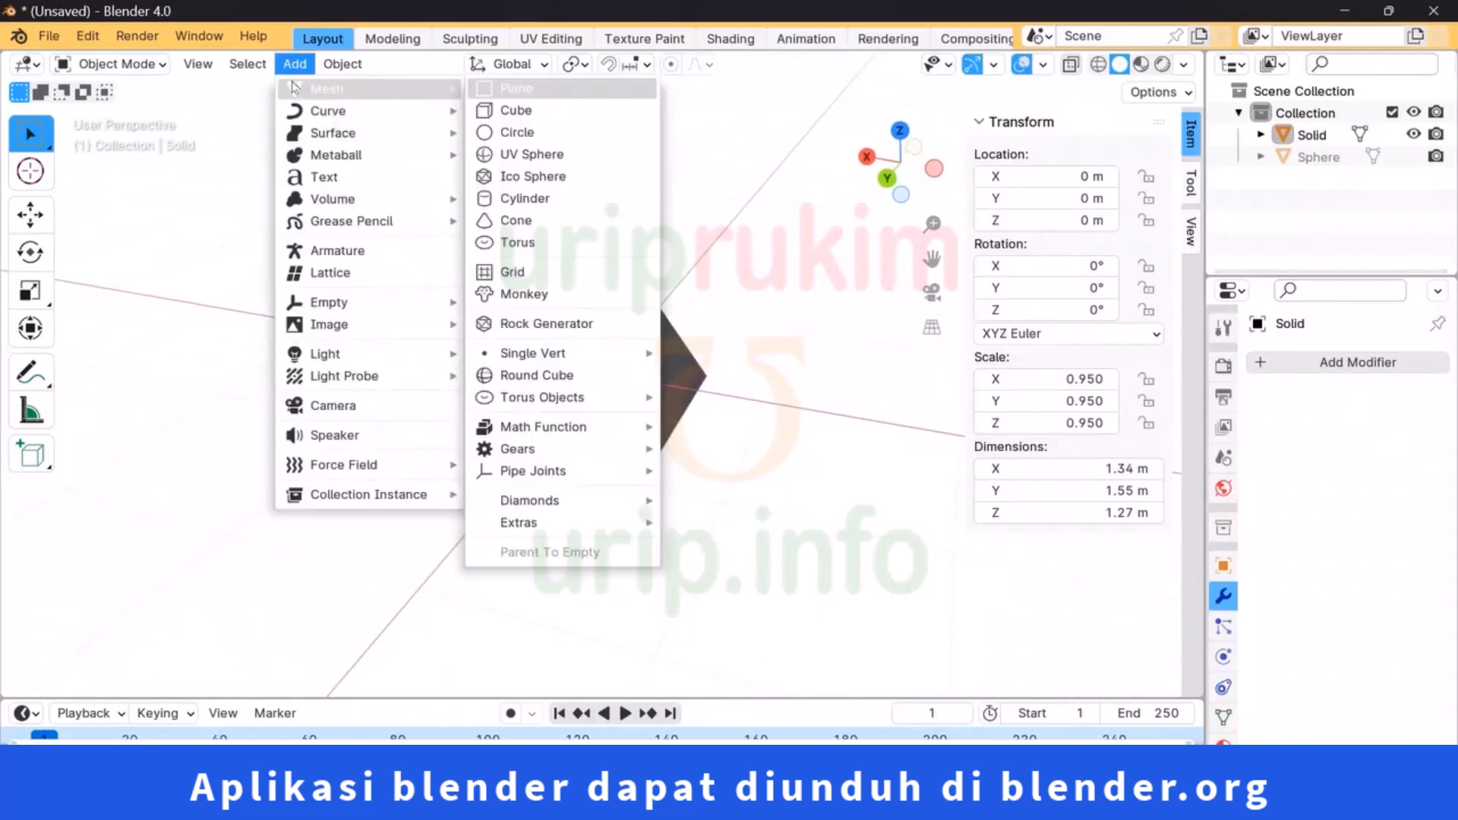
pyautogui.click(507, 111)
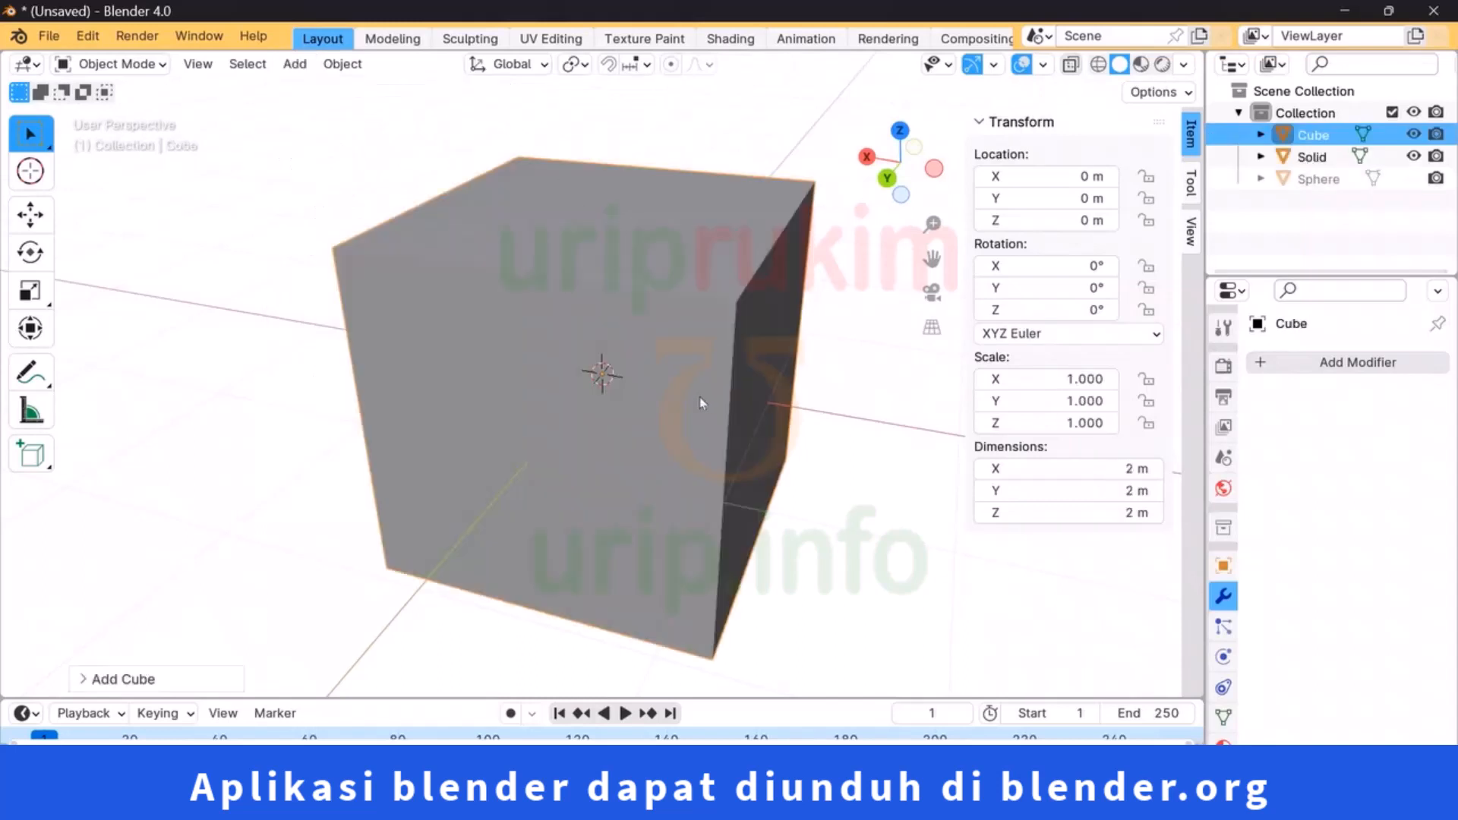
pyautogui.moveTo(1070, 423); pyautogui.dragTo(755, 423)
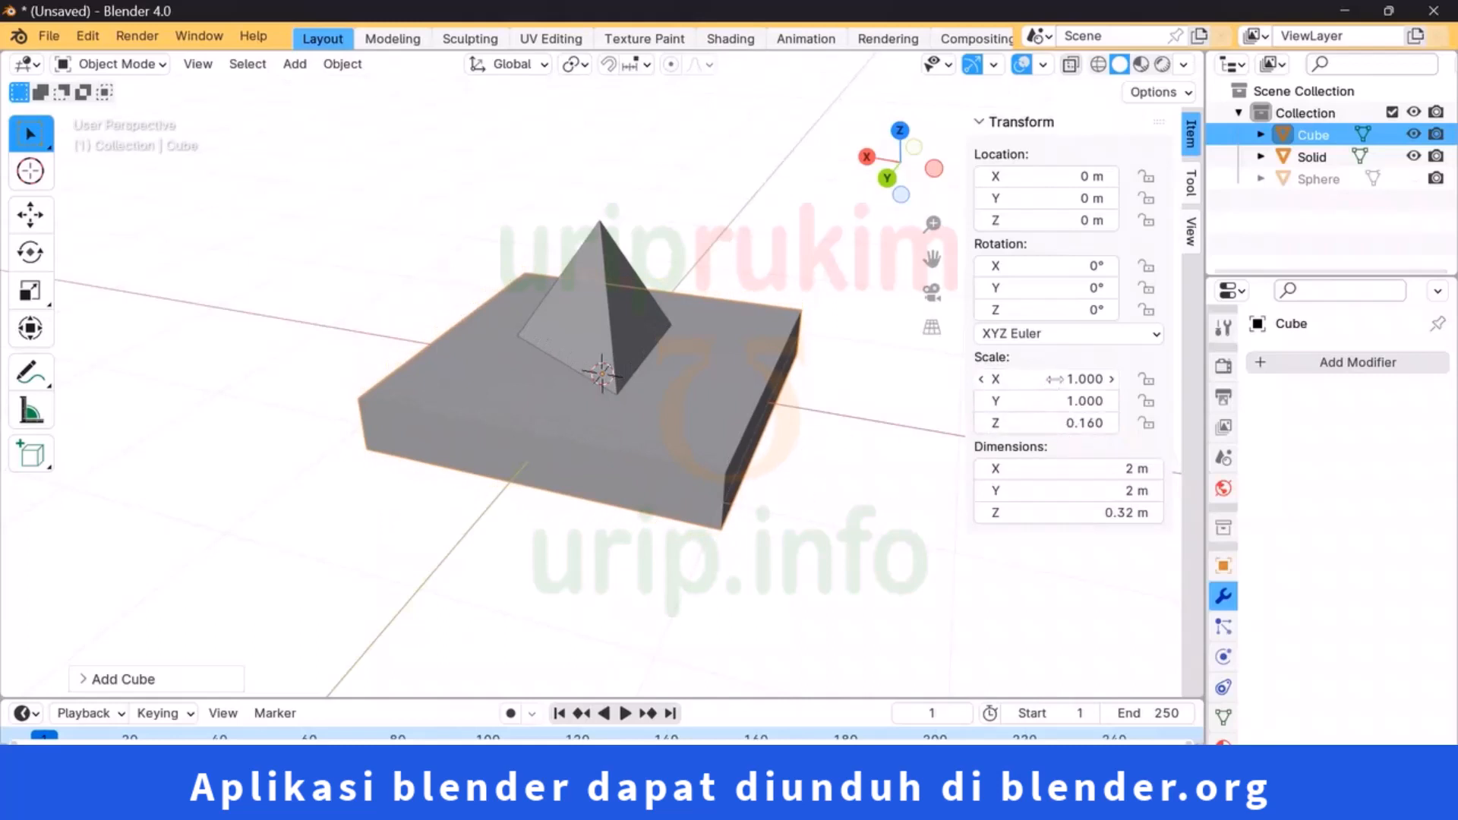
pyautogui.moveTo(1055, 379)
pyautogui.mouseDown()
pyautogui.moveTo(1060, 400)
pyautogui.moveTo(1065, 379)
pyautogui.mouseUp()
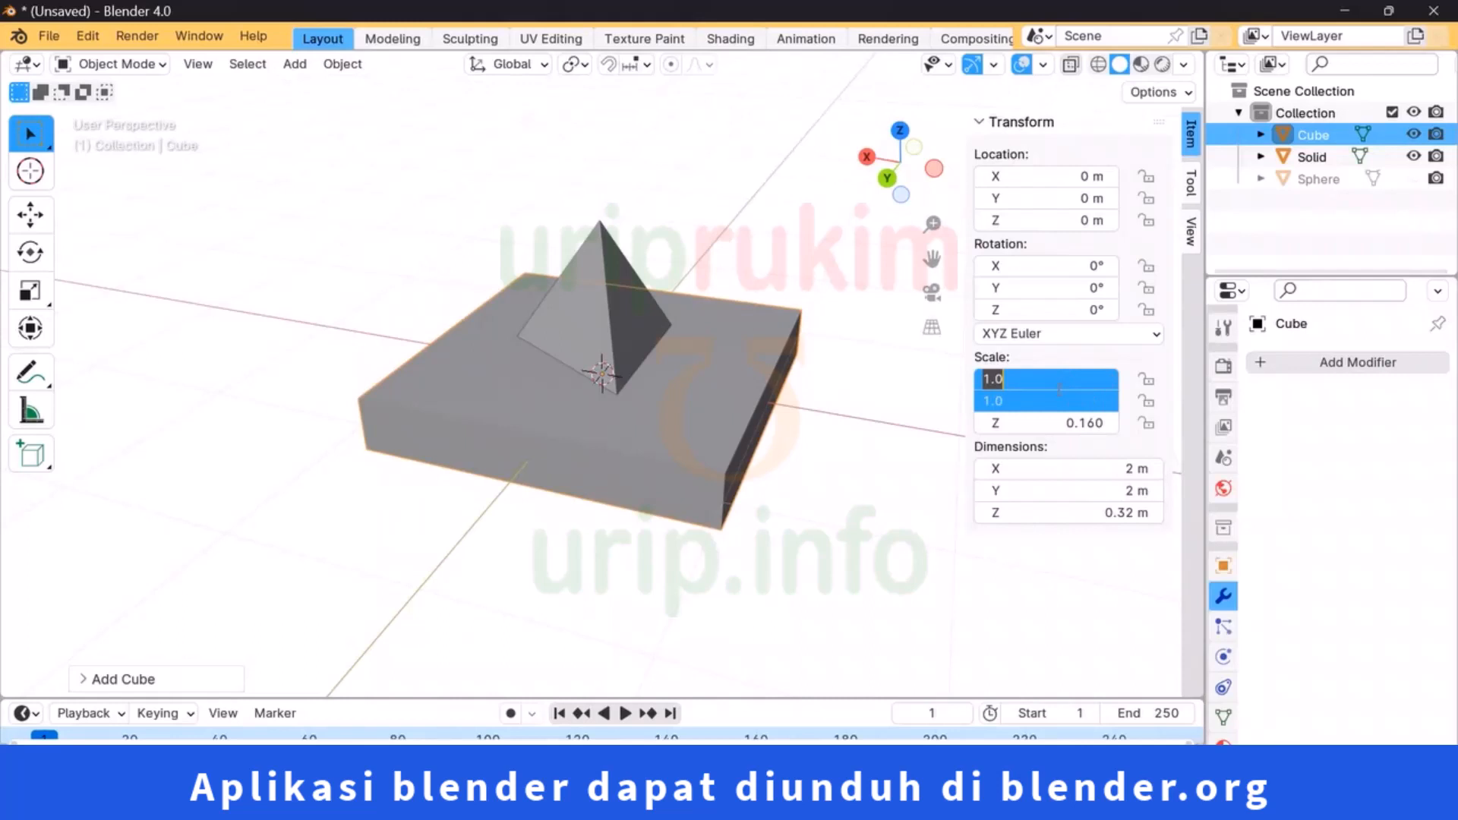
pyautogui.write('0.6')
pyautogui.press('Return')
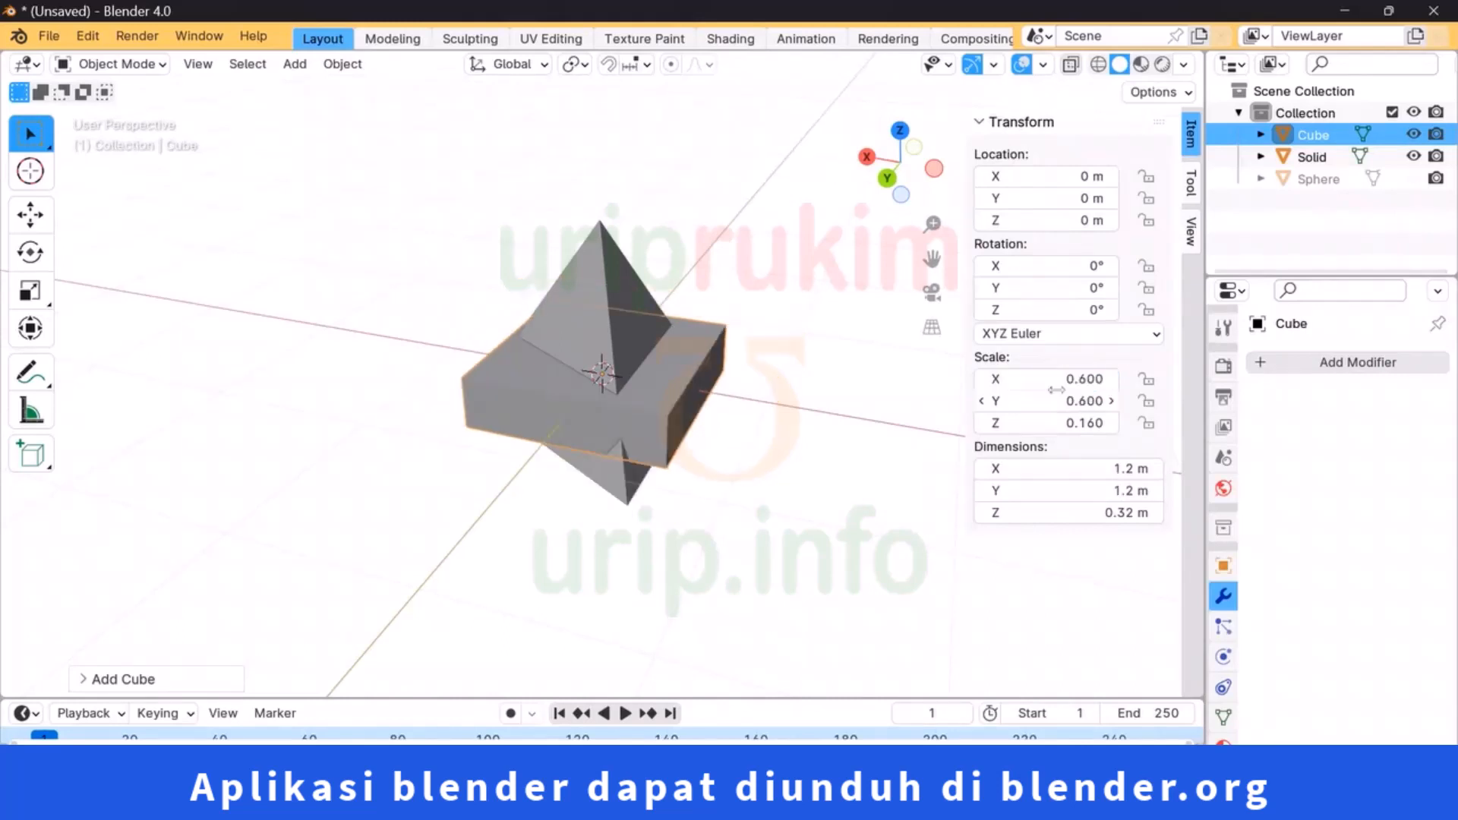
# Step: Move the flattened cube's origin to its bottom, deselect it, and hide the tetrahedral solid in the viewport
pyautogui.moveTo(758, 448); pyautogui.dragTo(799, 384, button='middle')
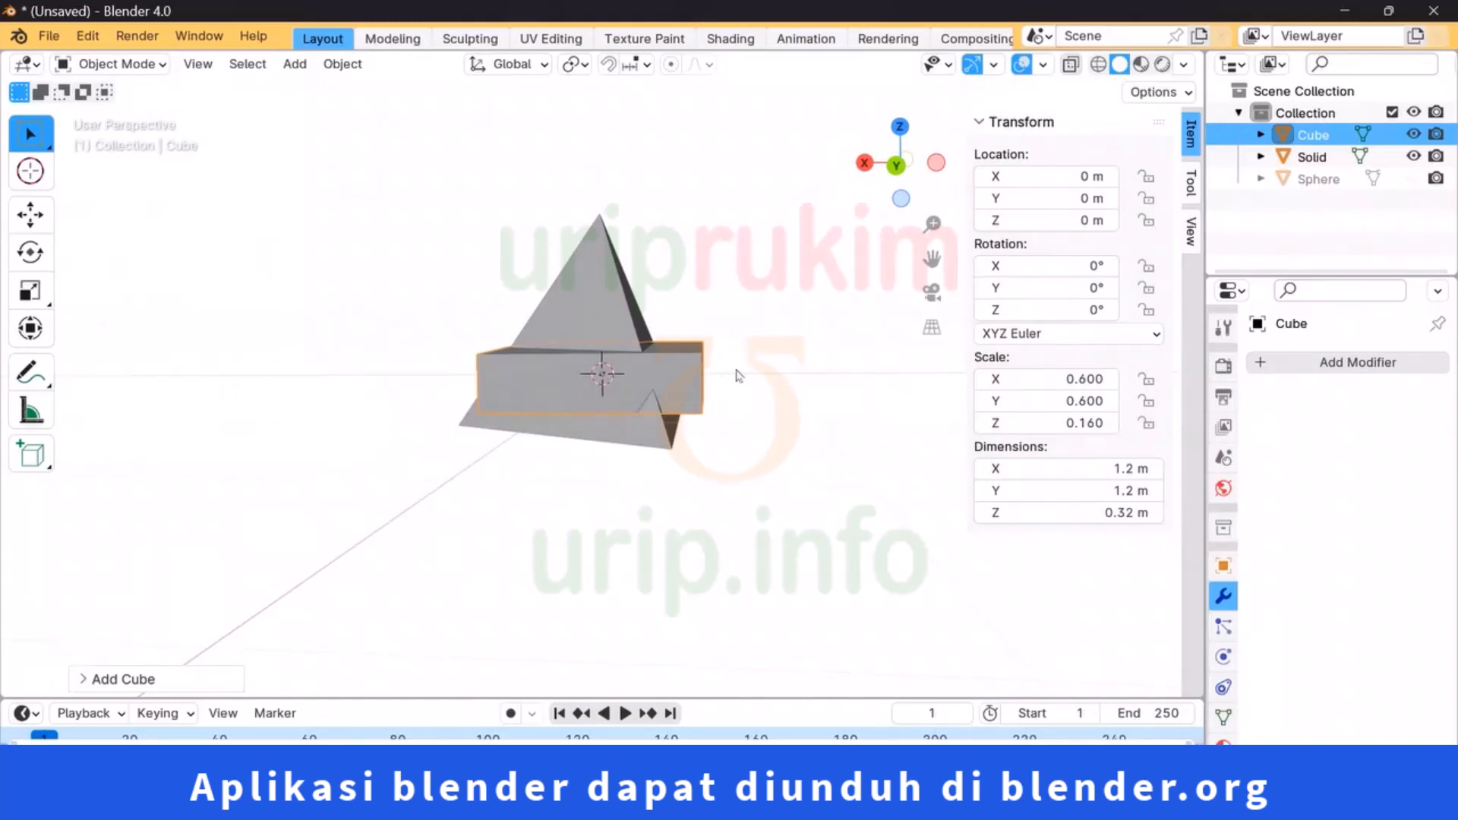
pyautogui.hotkey('ctrl', 'alt', 'x')
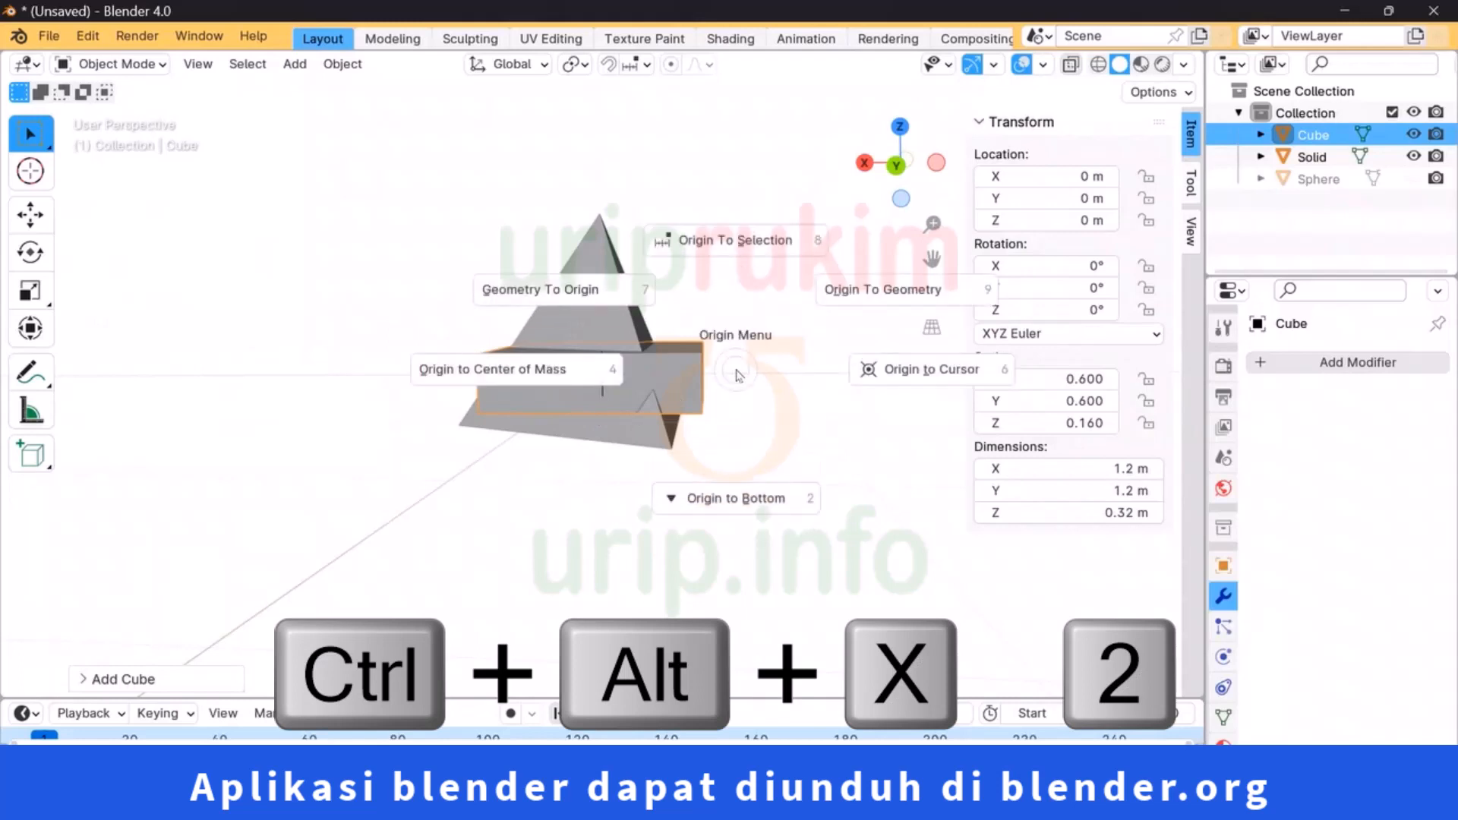
pyautogui.press('2')
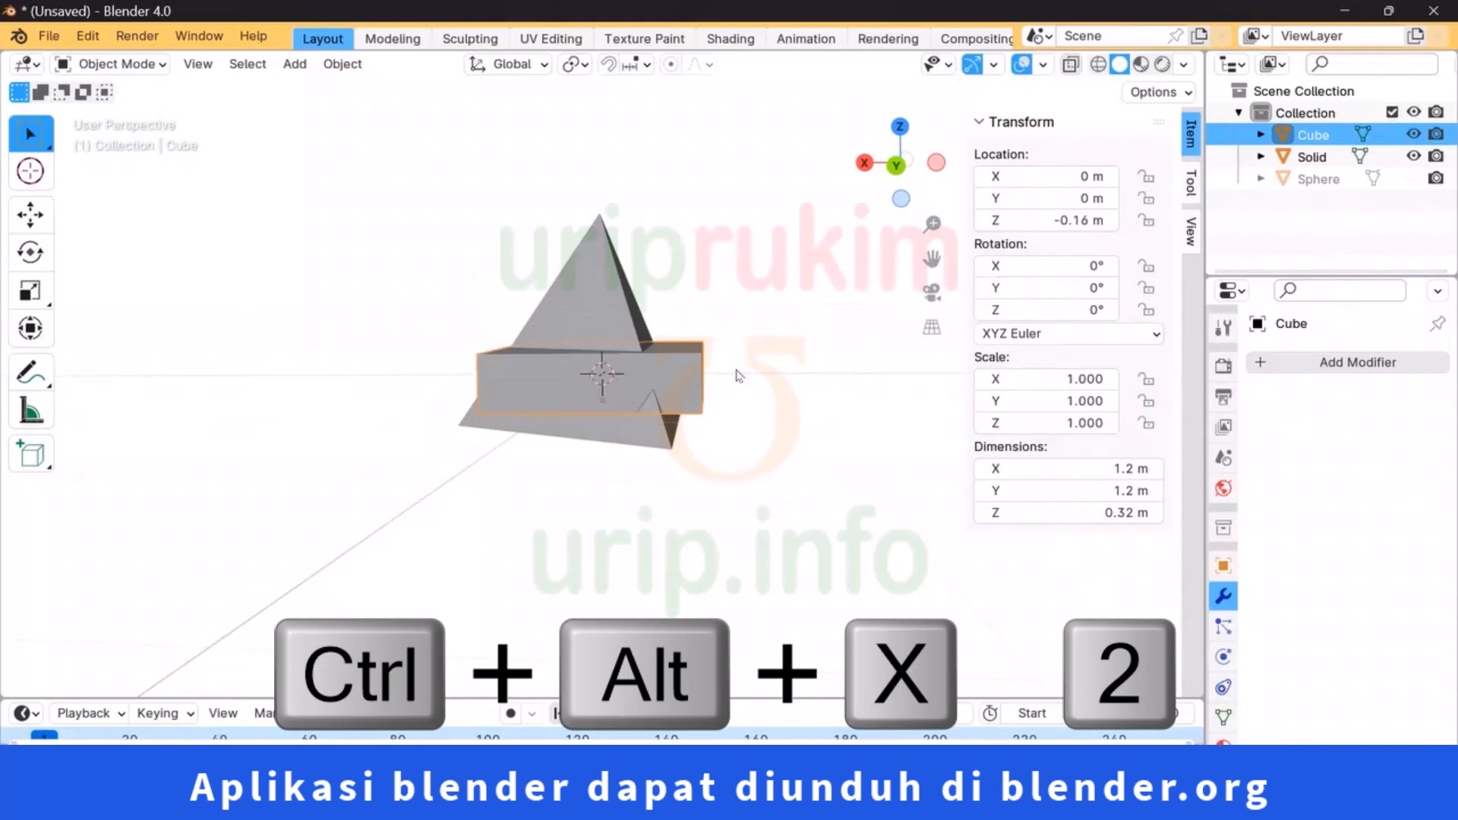
pyautogui.click(737, 375)
pyautogui.scroll(1, 606, 404)
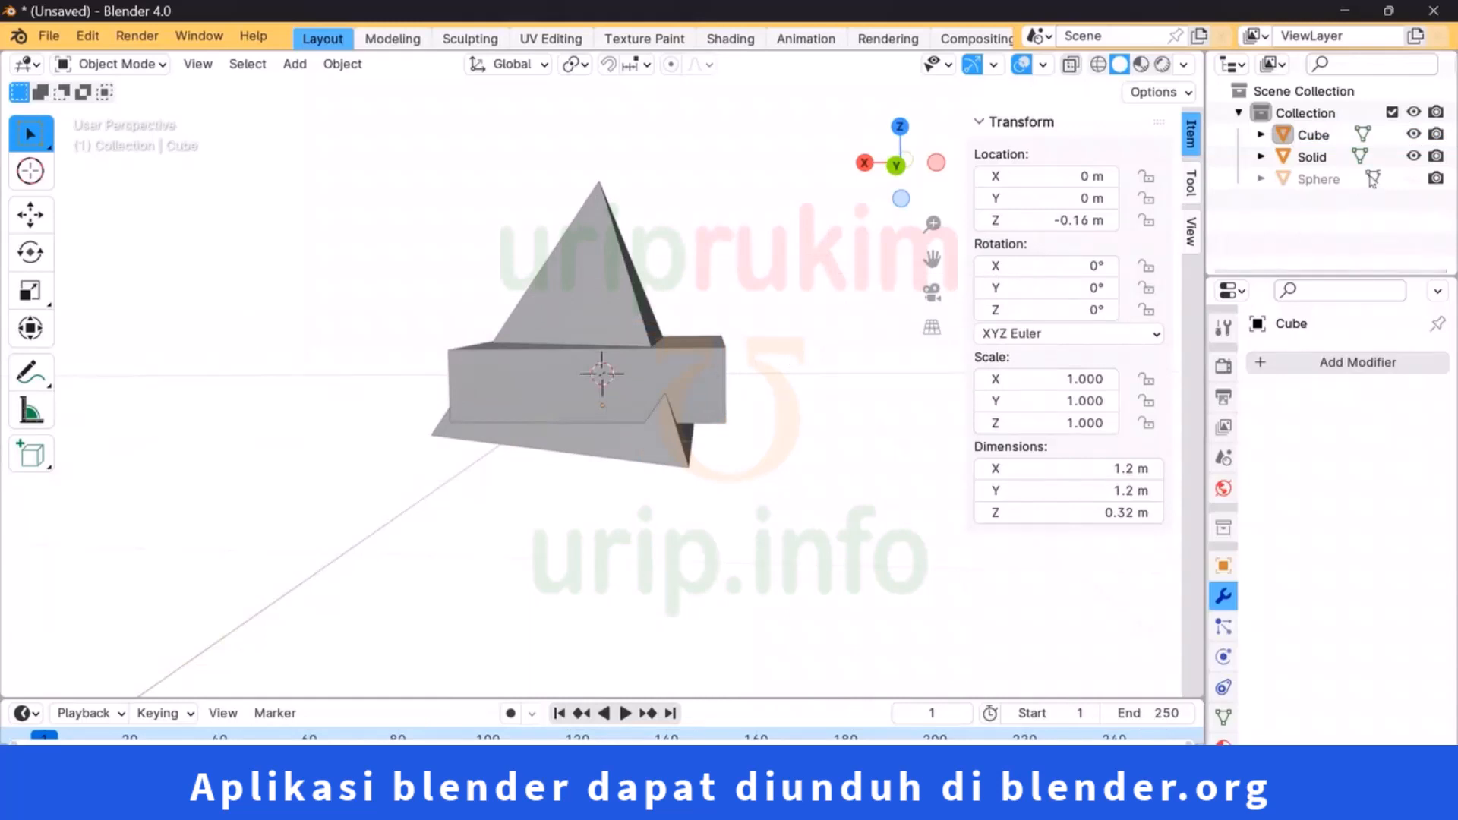
pyautogui.click(1413, 156)
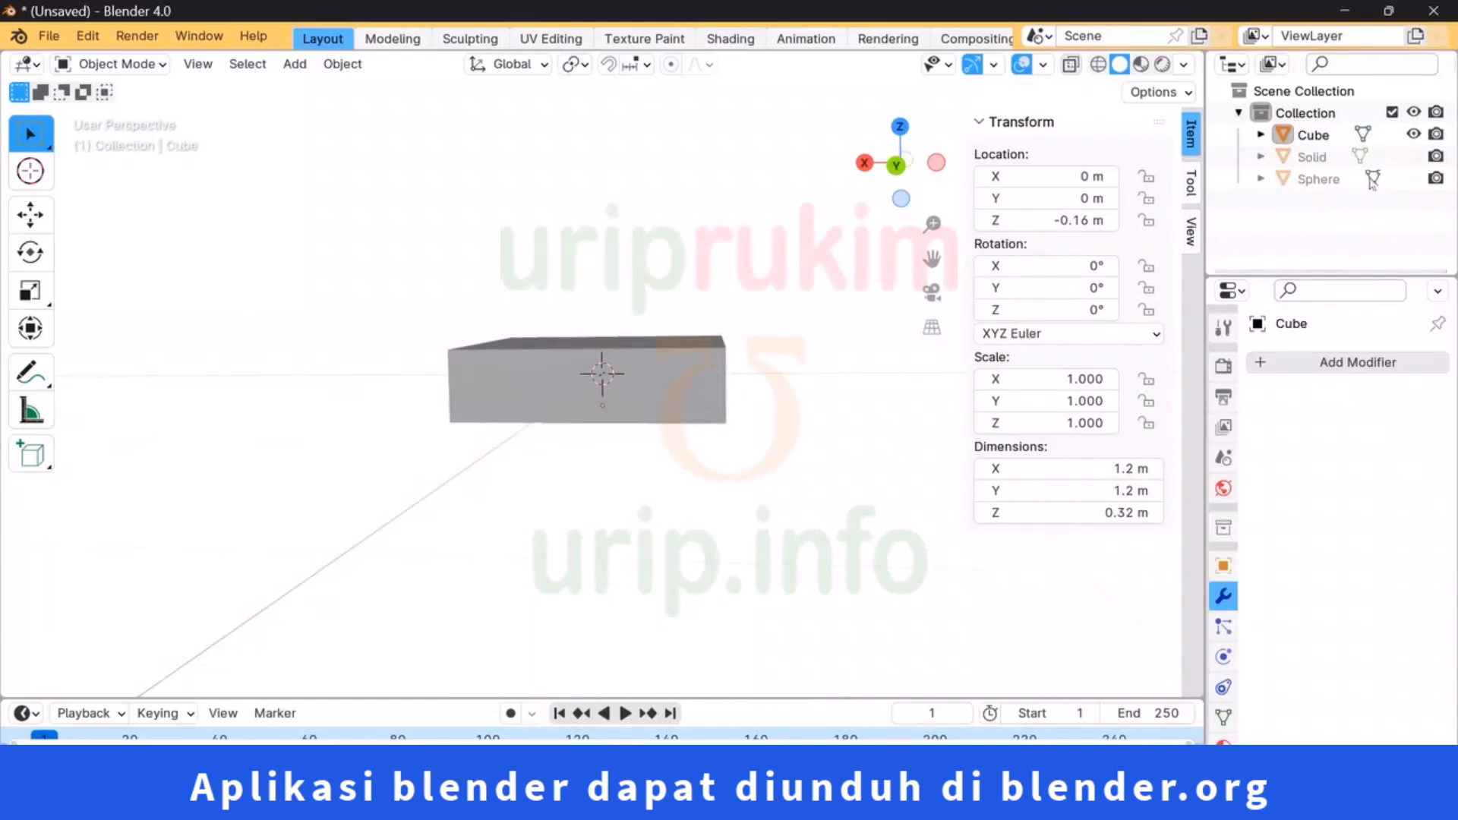
# Step: Unhide the tetrahedral solid in the viewport so it appears together with the flattened cube
pyautogui.moveTo(644, 491); pyautogui.dragTo(597, 424, button='middle')
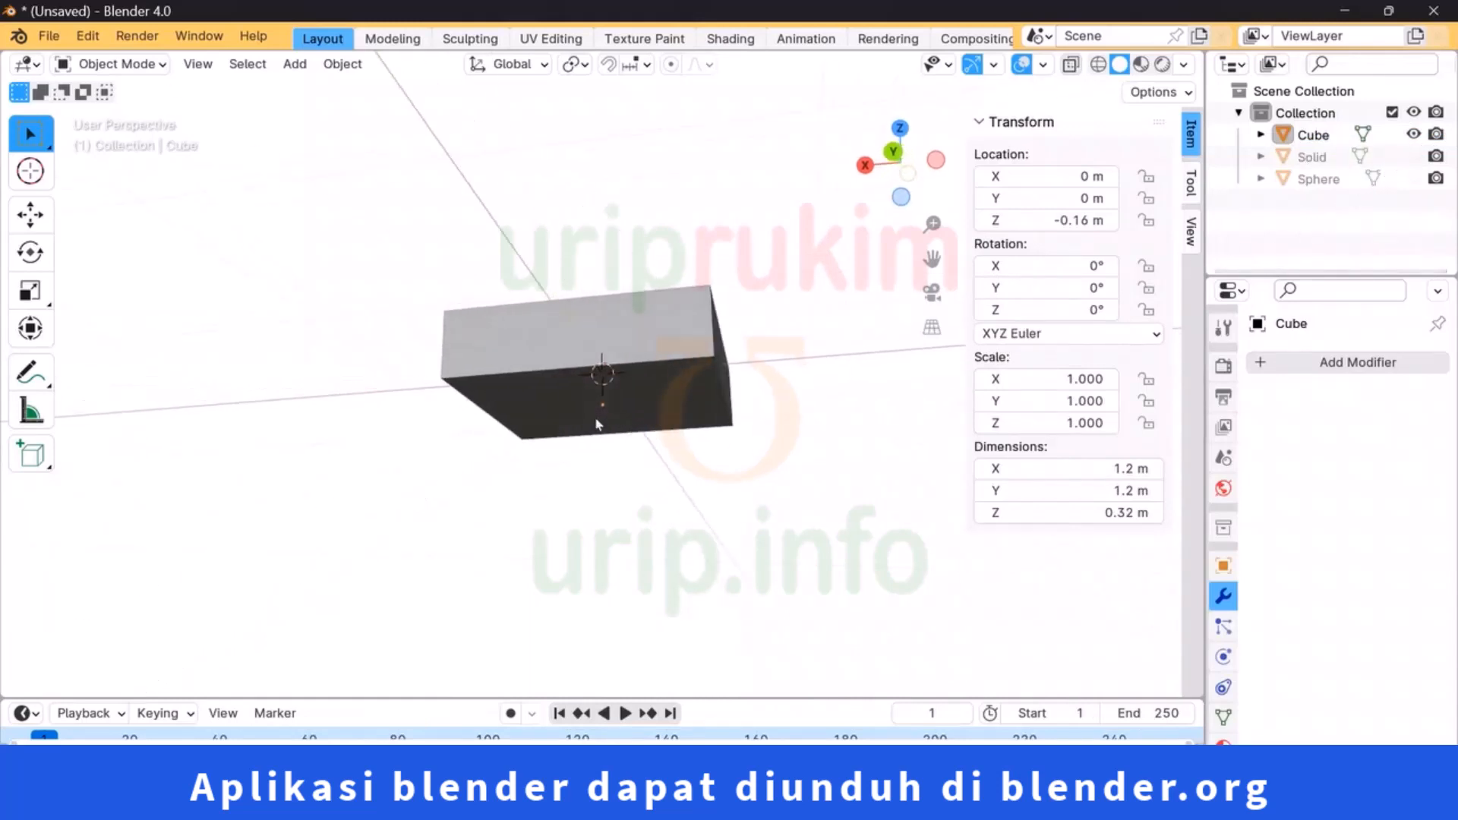
pyautogui.click(1413, 156)
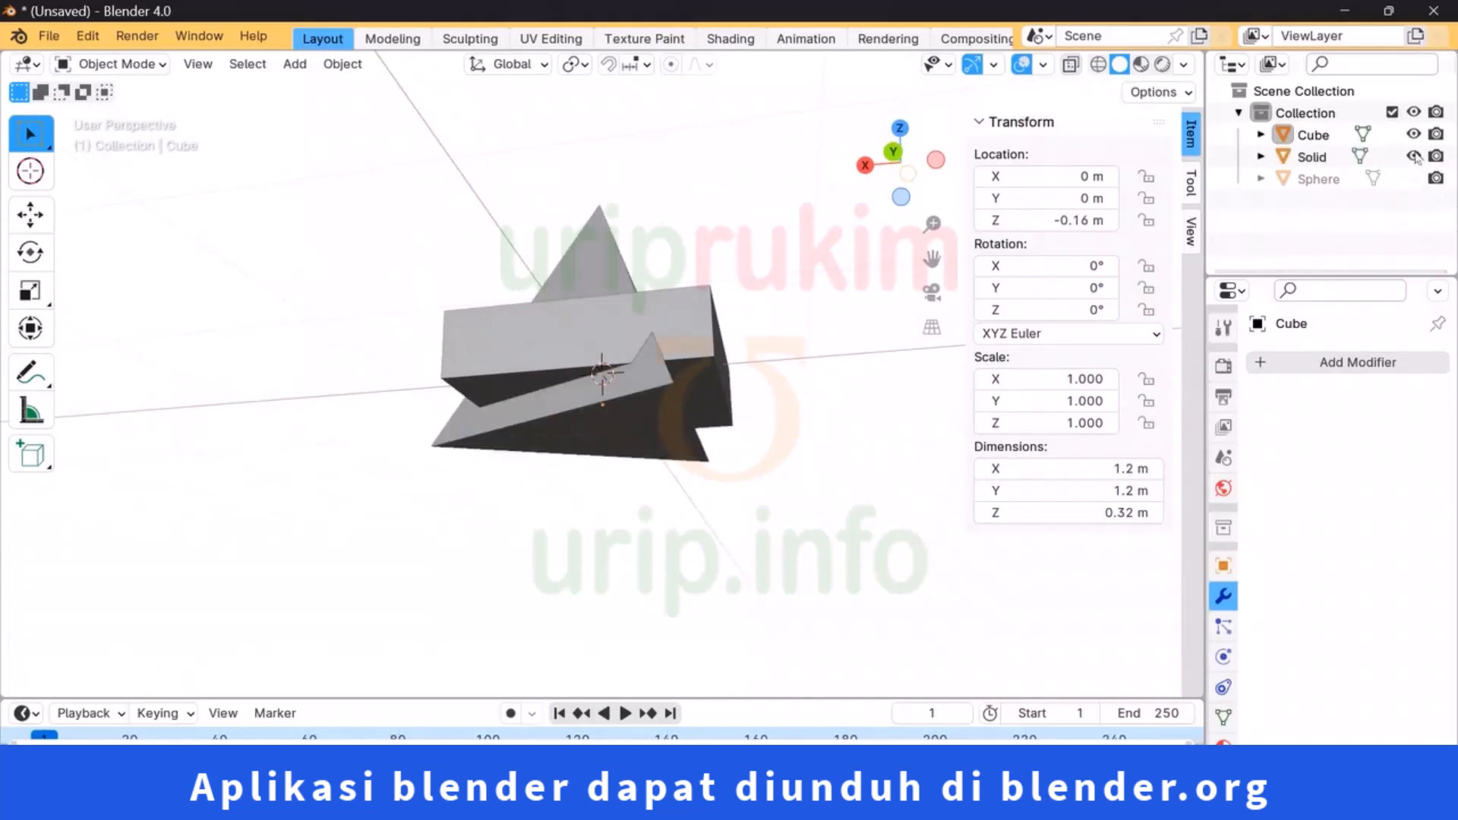
pyautogui.moveTo(772, 377); pyautogui.dragTo(773, 422, button='middle')
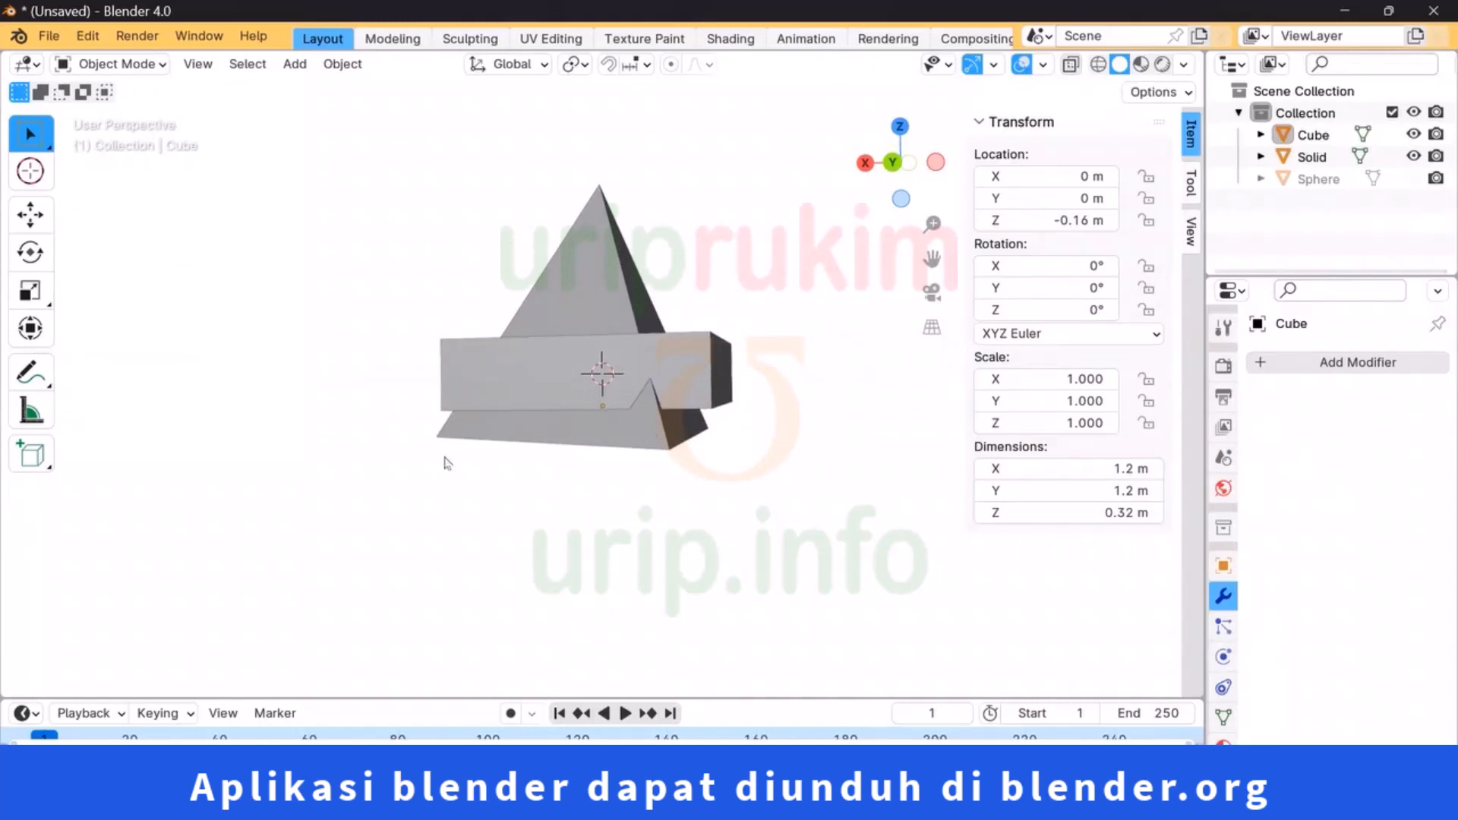
# Step: Enable snapping with Center to Vertex, turn on Align Rotation to Target, and let snapping affect Rotate as well
pyautogui.click(608, 65)
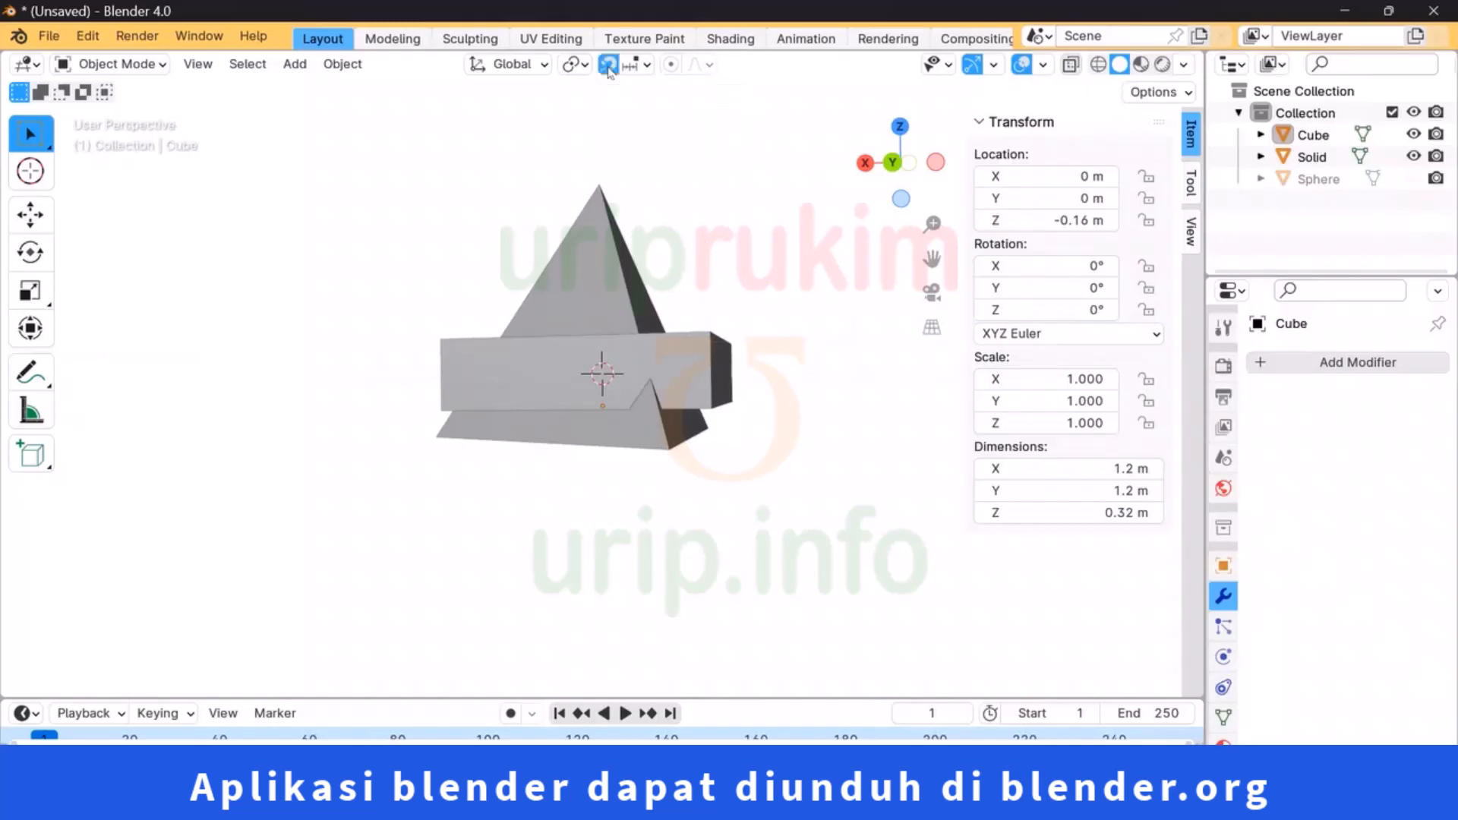
pyautogui.click(646, 67)
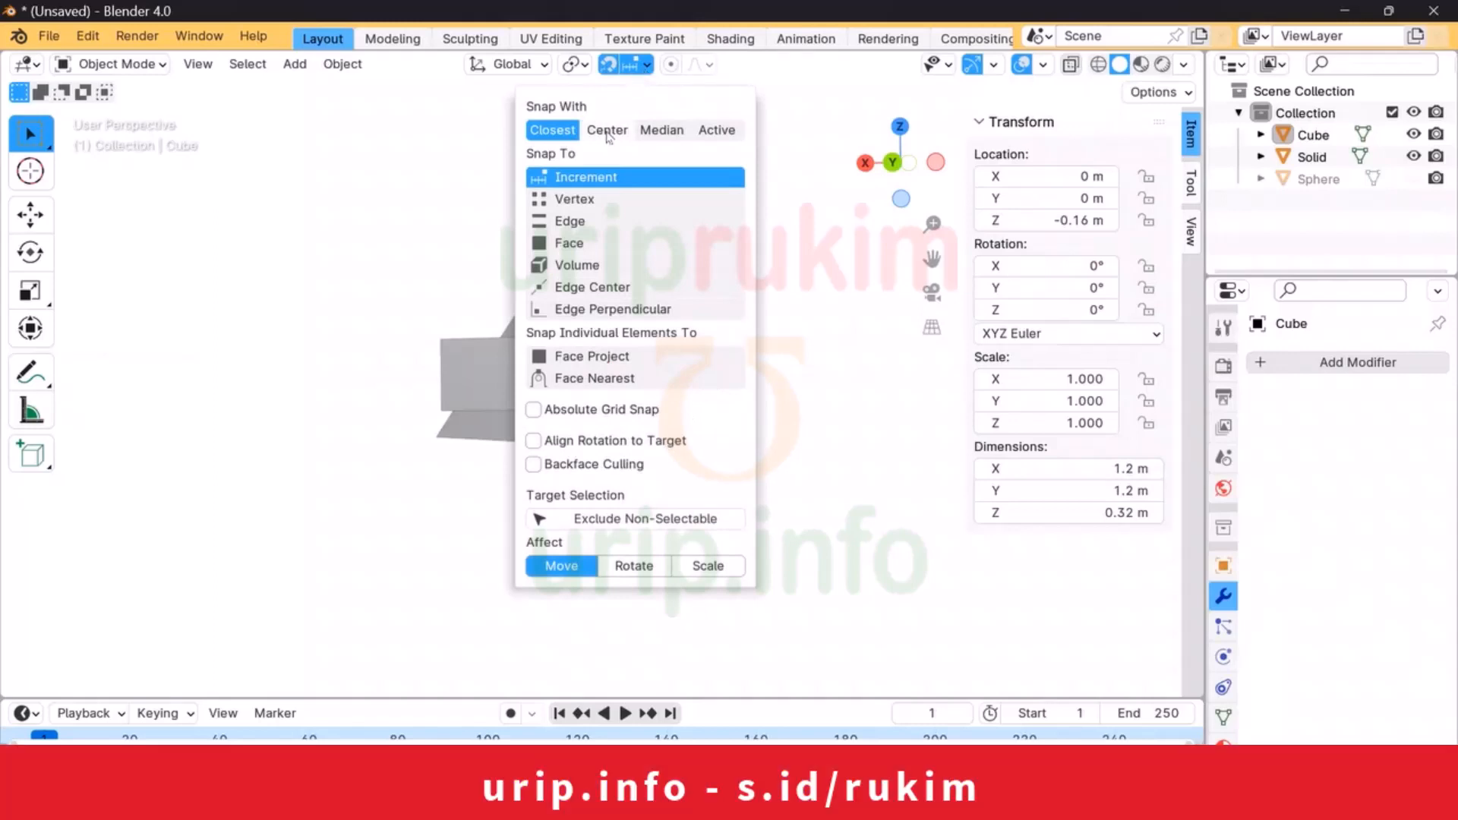
pyautogui.click(607, 131)
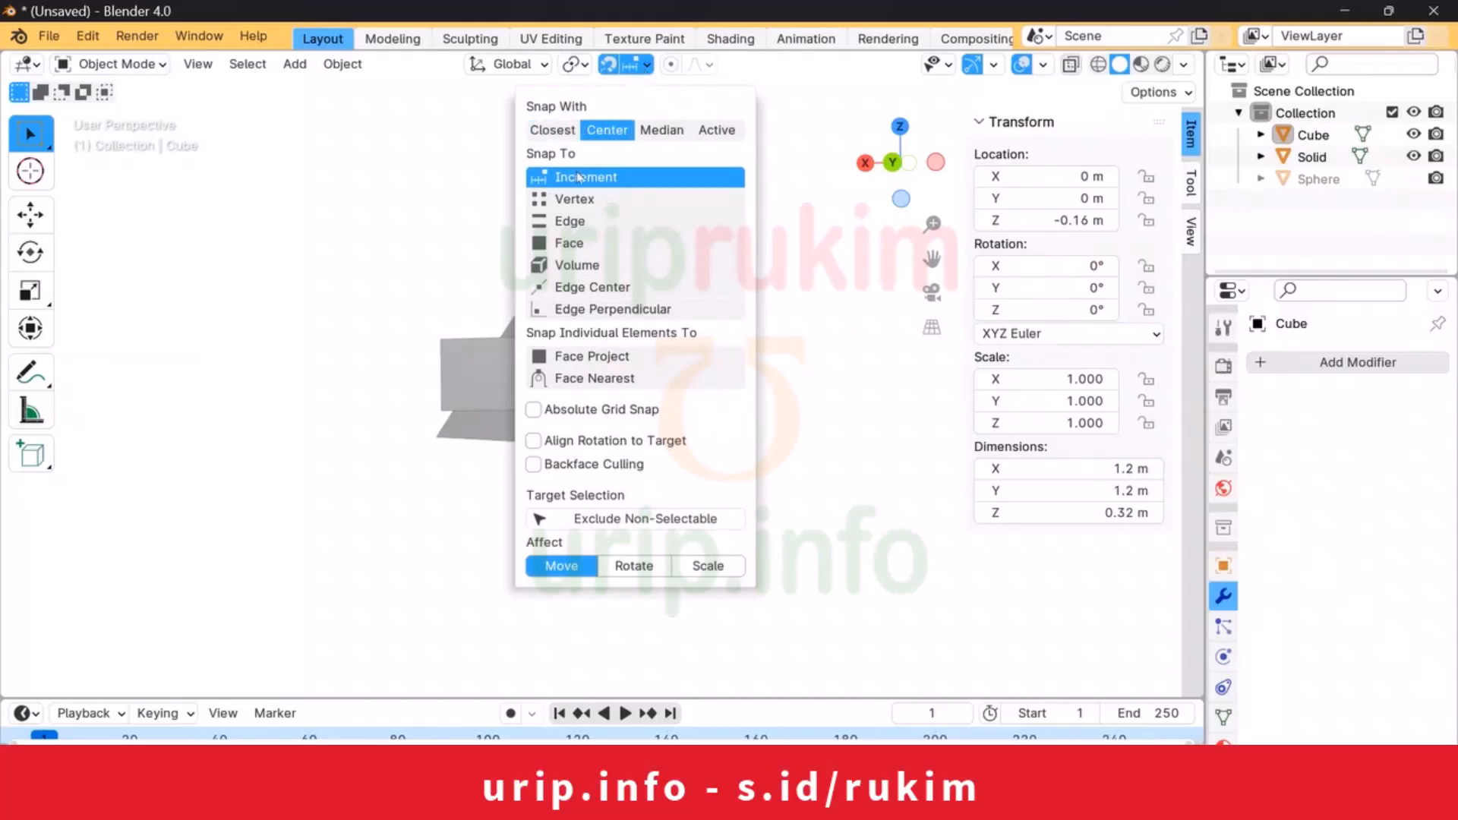
pyautogui.click(565, 199)
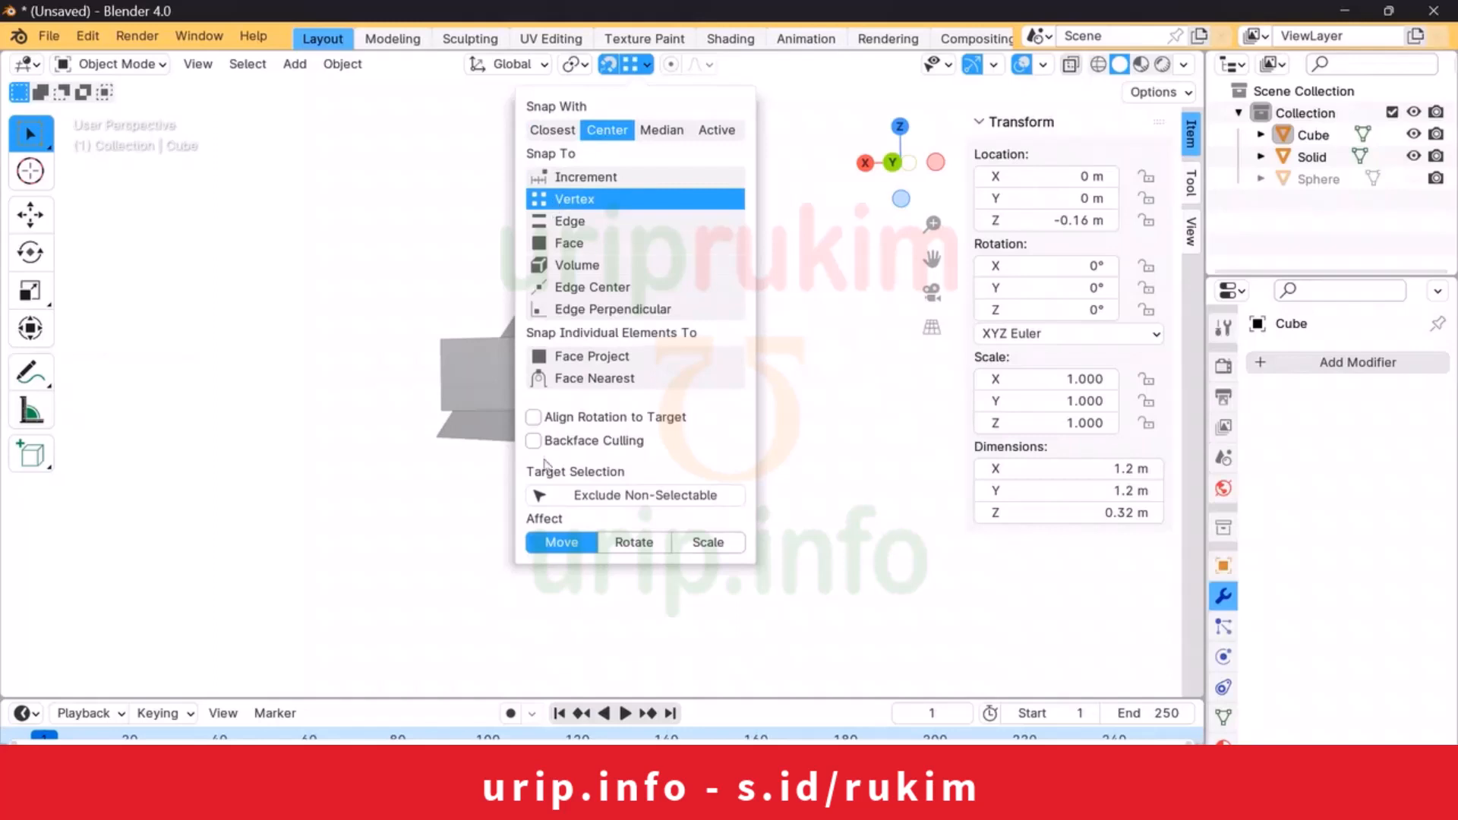
pyautogui.click(534, 417)
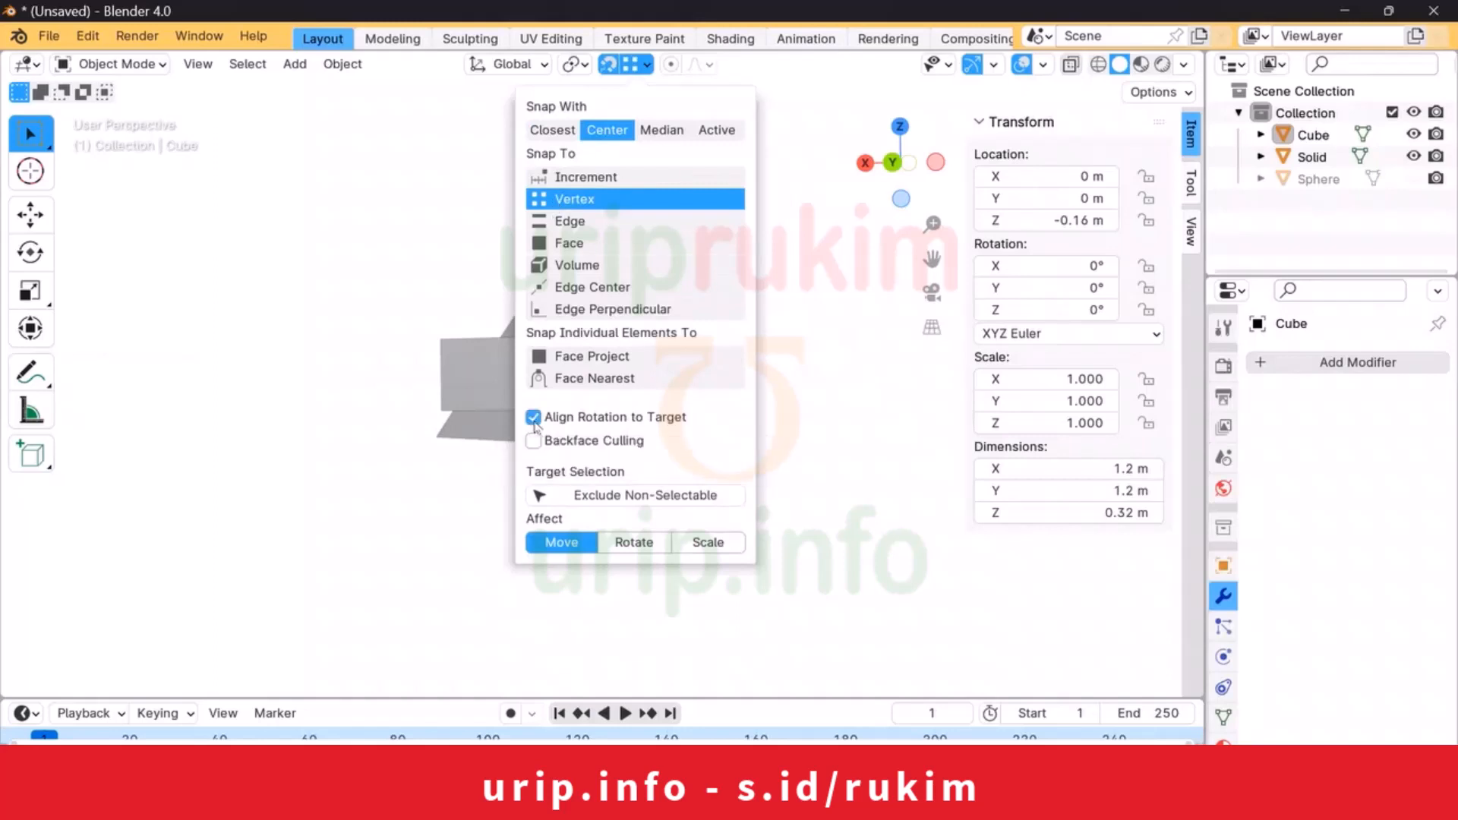
pyautogui.click(632, 542)
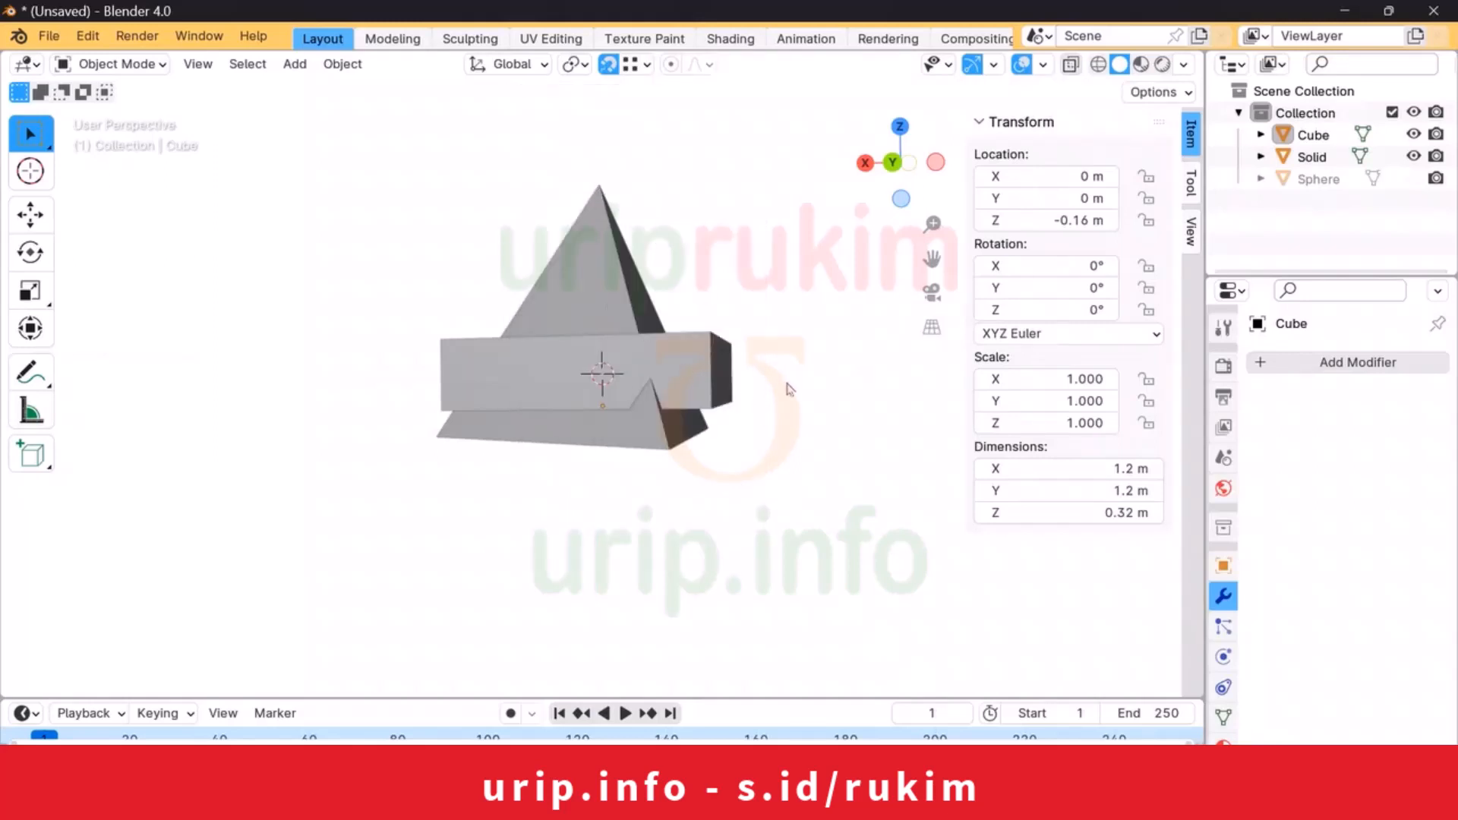
# Step: Move the flattened cube so its origin snaps onto the top vertex of the tetrahedral solid
pyautogui.click(701, 376)
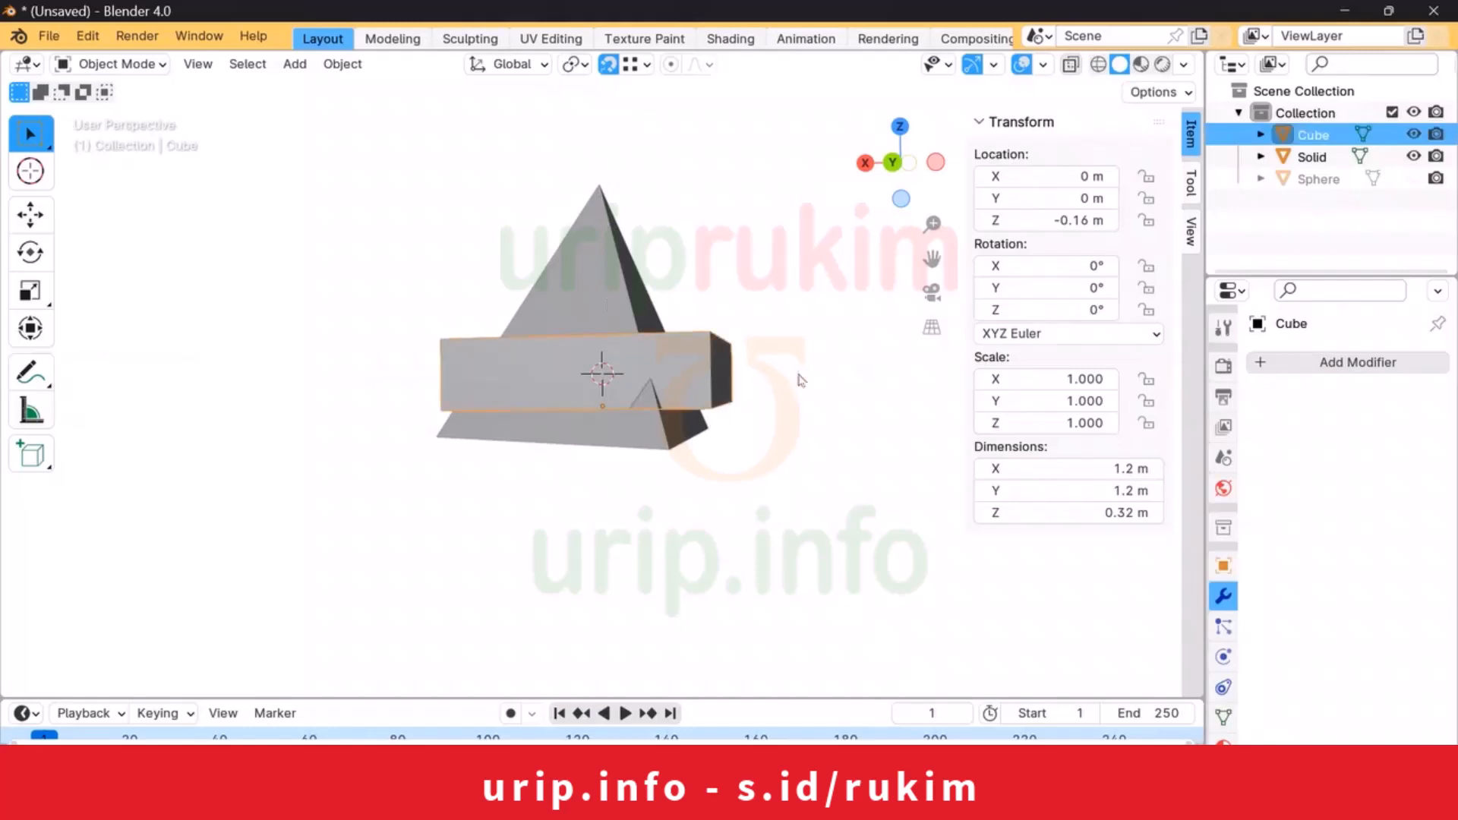
pyautogui.press('g')
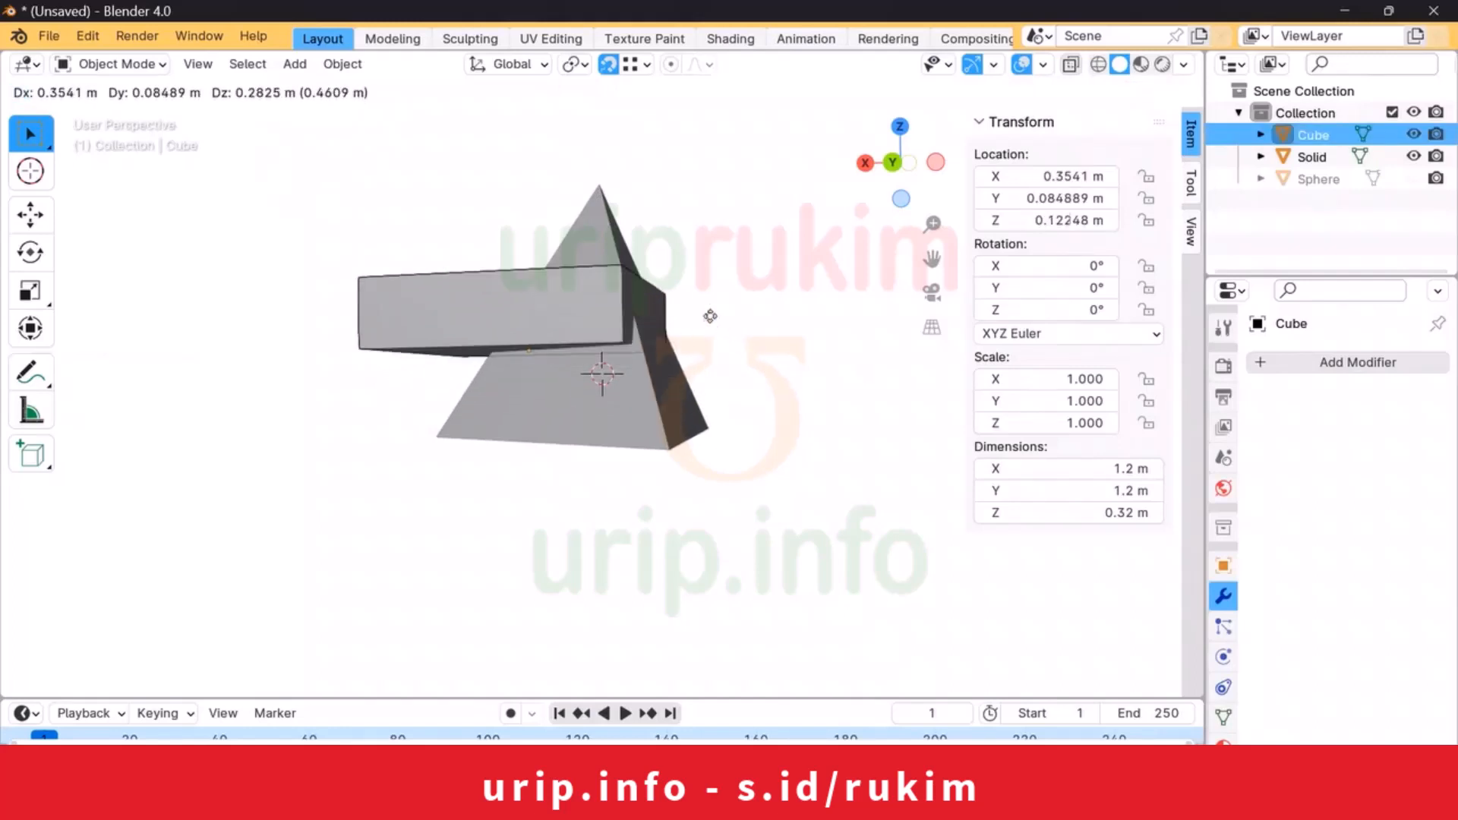
pyautogui.click(599, 186)
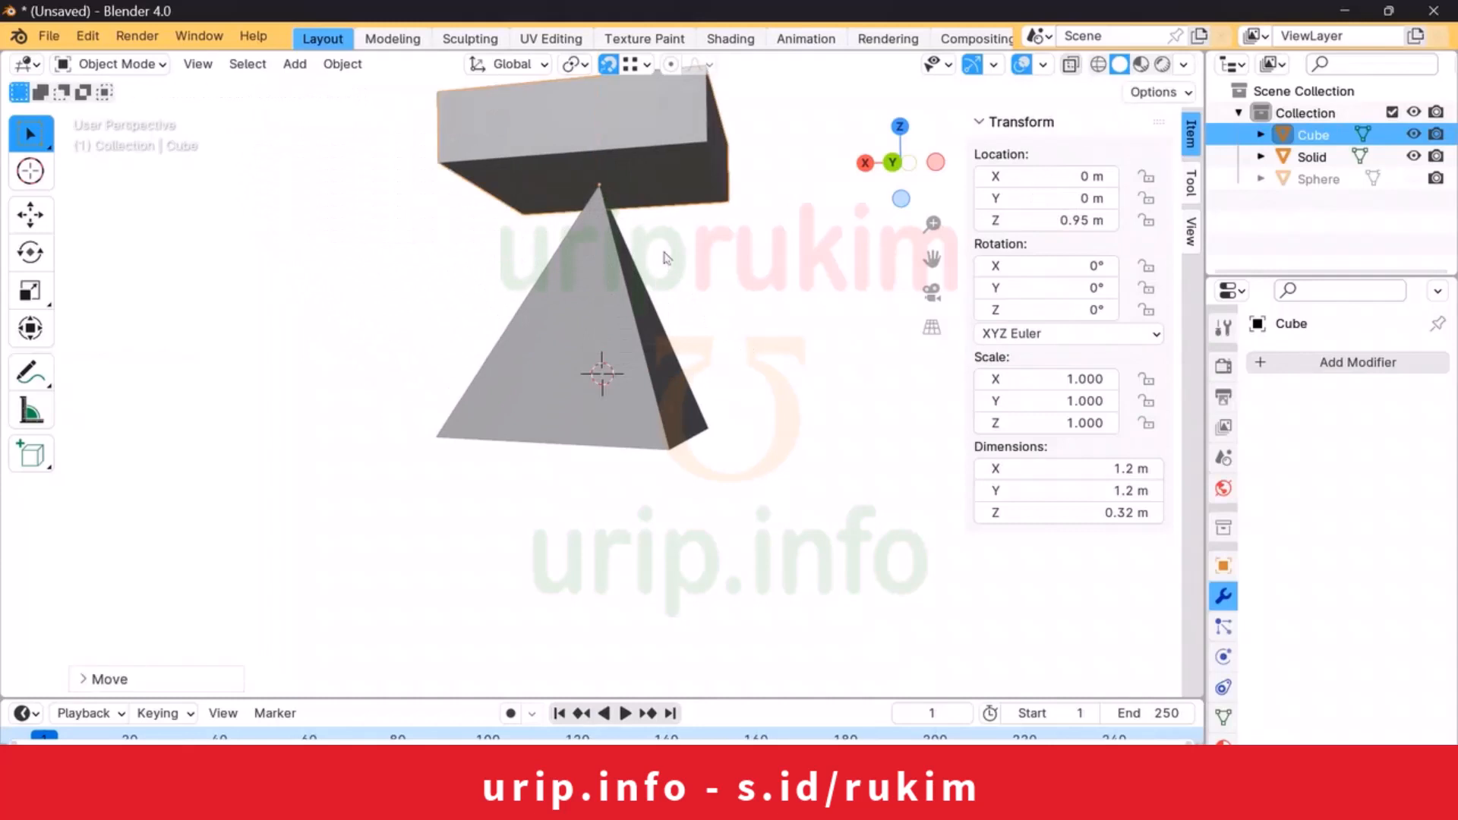
# Step: Duplicate the flattened cube three times, snapping one rotation-aligned copy onto each of the tetrahedral solid's three base vertices
pyautogui.moveTo(757, 271)
pyautogui.mouseDown(button='middle')
pyautogui.moveTo(736, 309)
pyautogui.moveTo(765, 299)
pyautogui.mouseUp(button='middle')
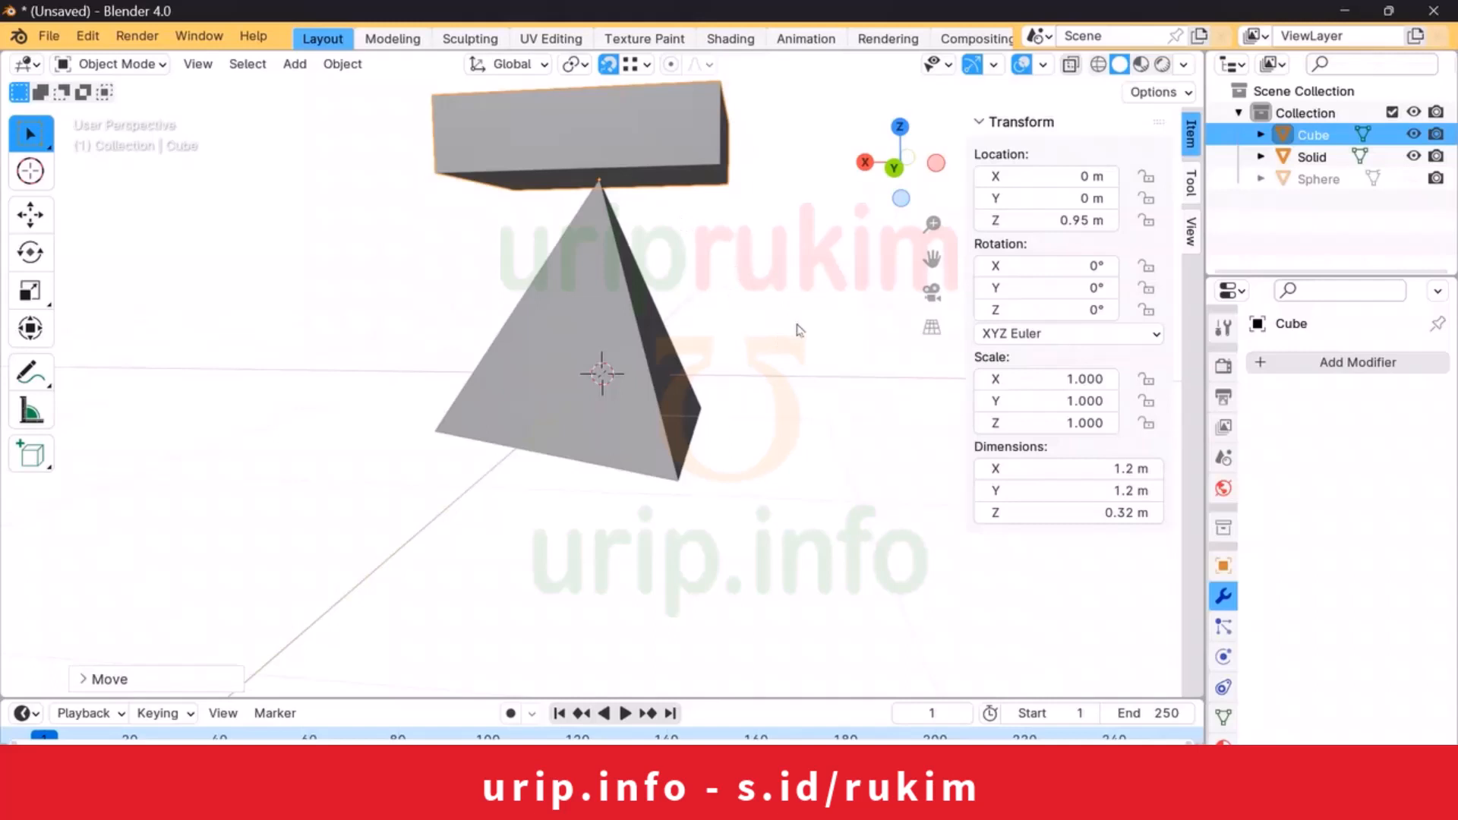
pyautogui.hotkey('shift', 'd')
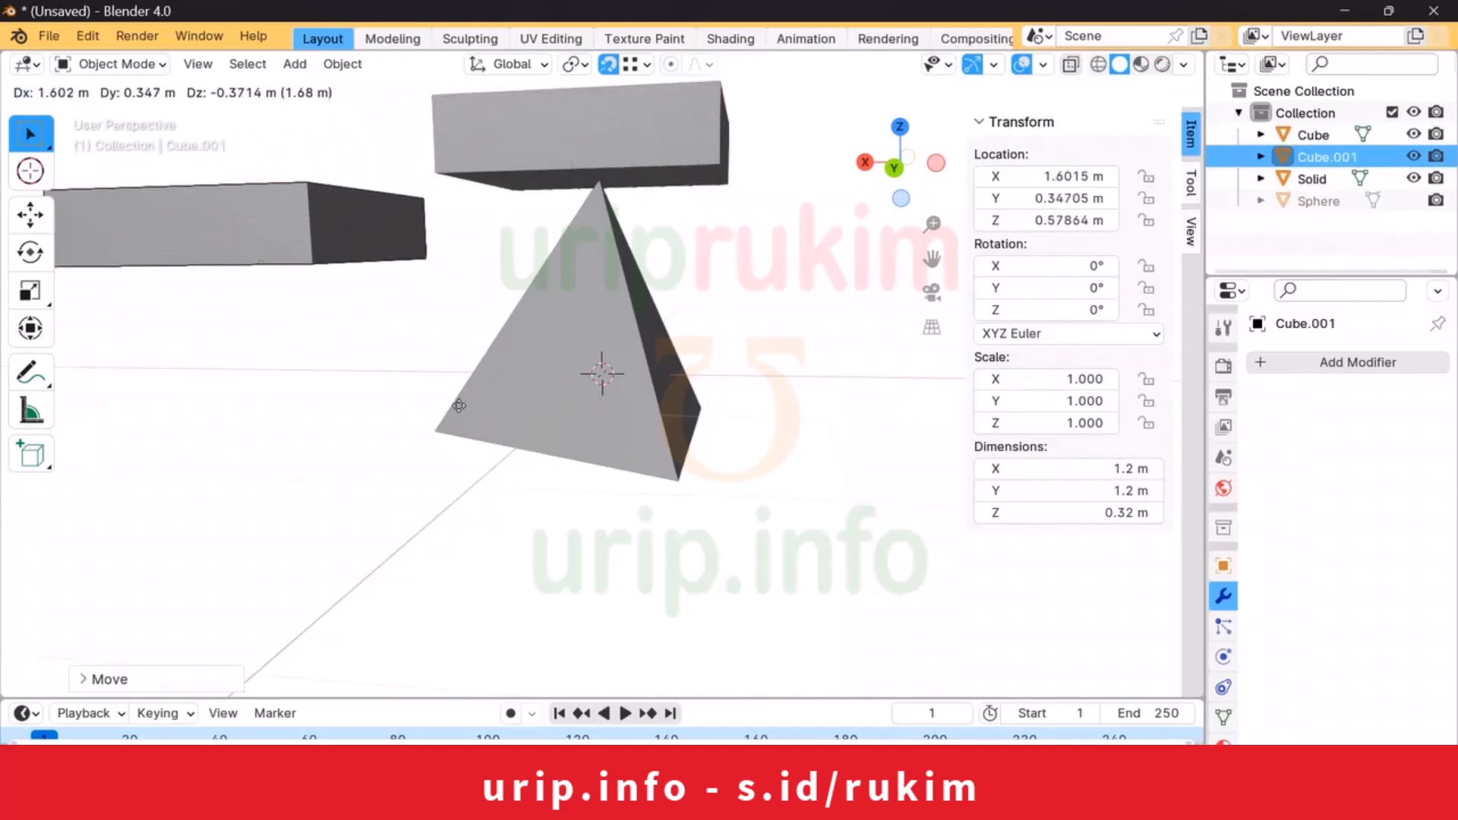
pyautogui.click(628, 571)
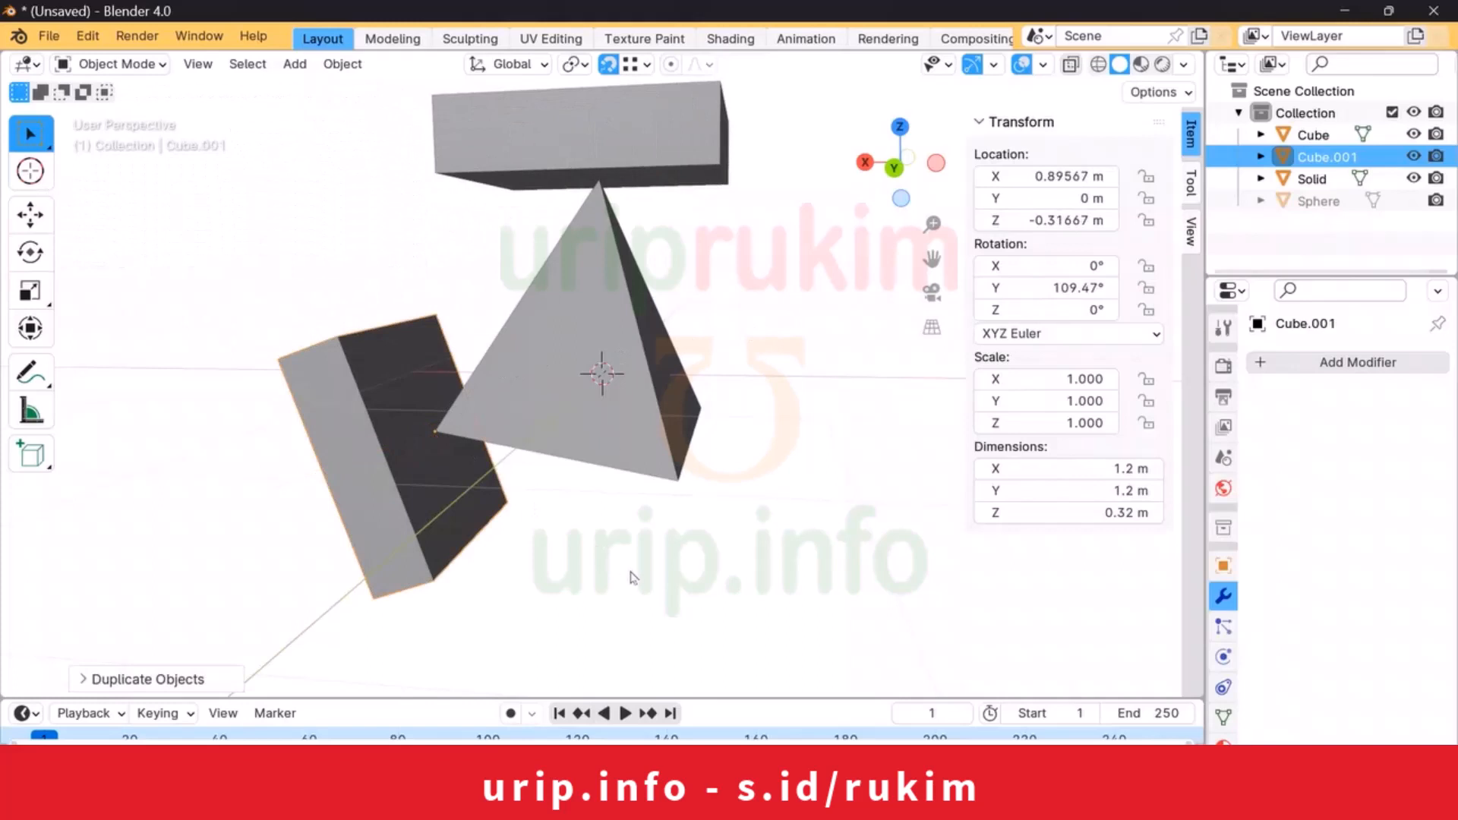
pyautogui.hotkey('shift', 'd')
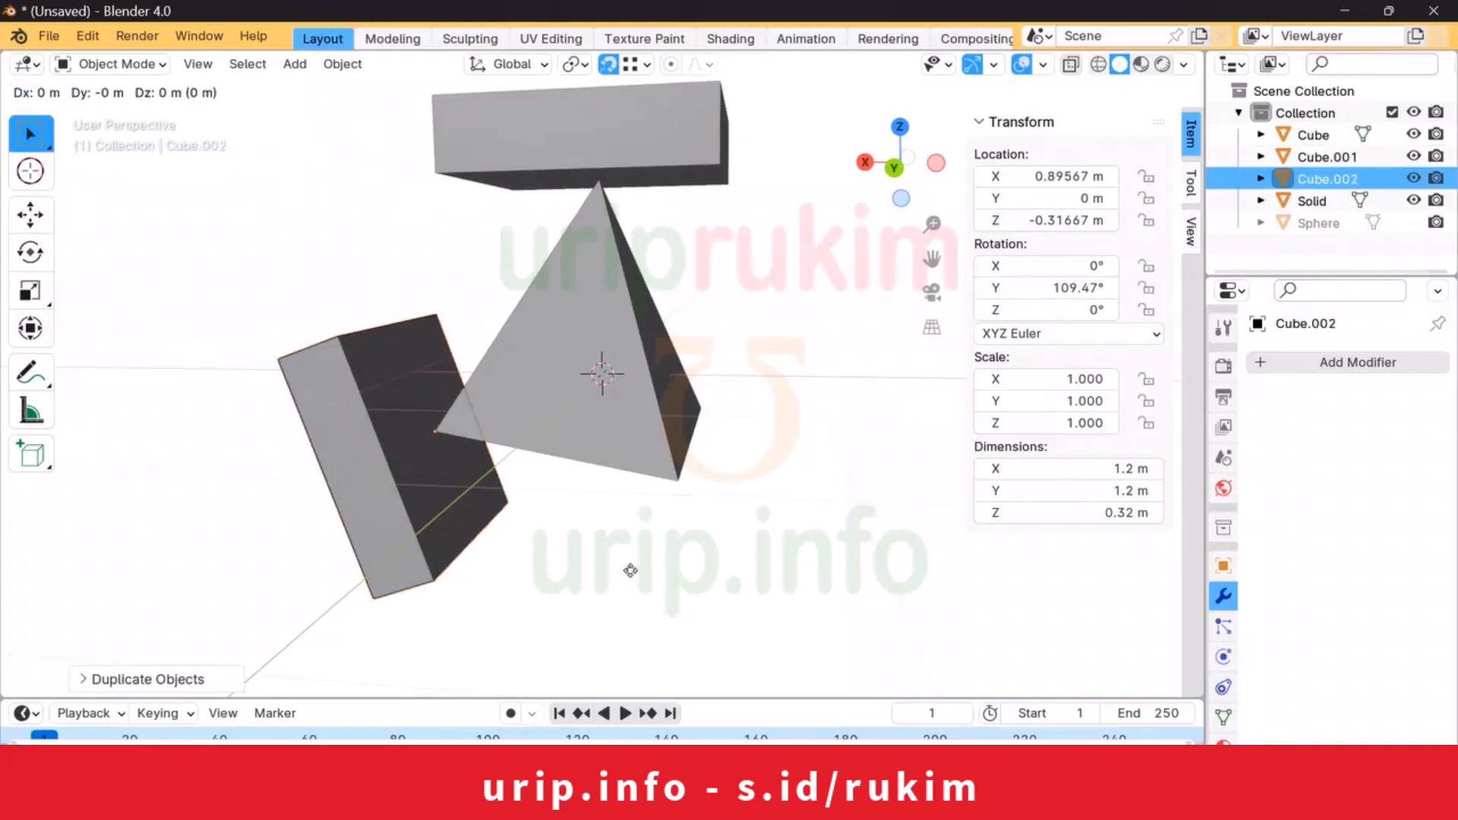
pyautogui.click(678, 495)
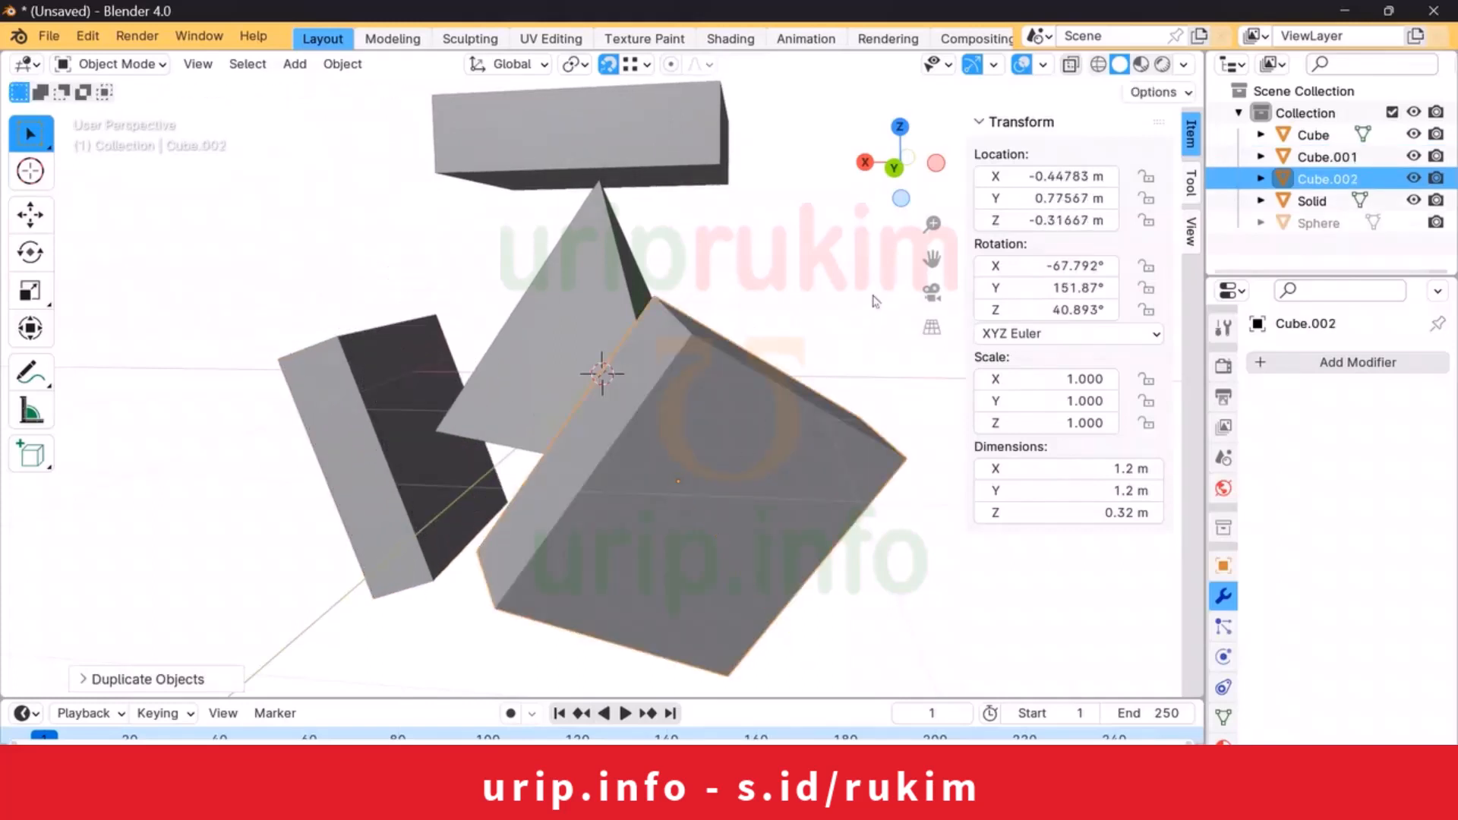
pyautogui.moveTo(874, 301); pyautogui.dragTo(598, 449, button='middle')
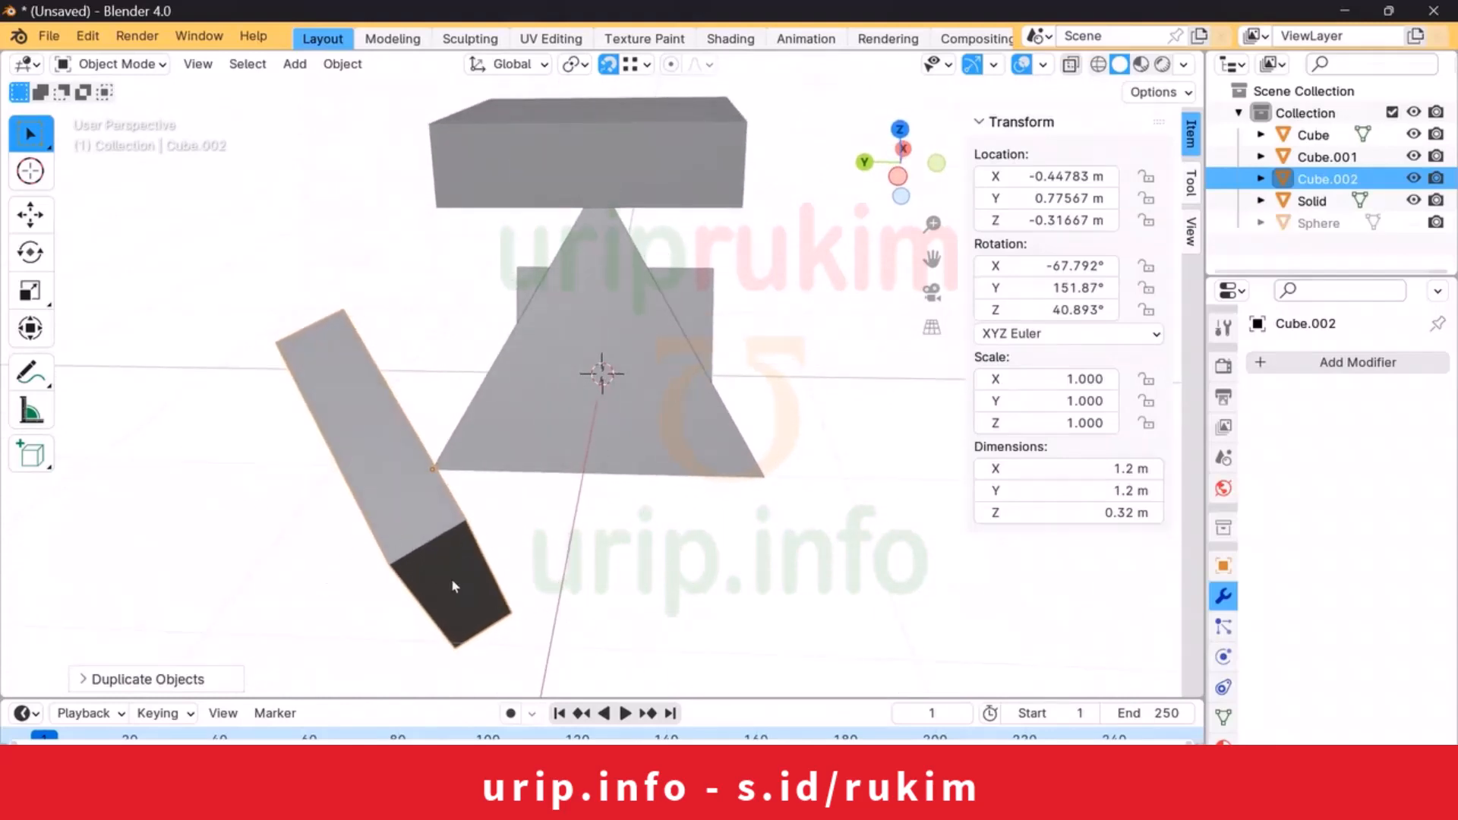
pyautogui.hotkey('shift', 'd')
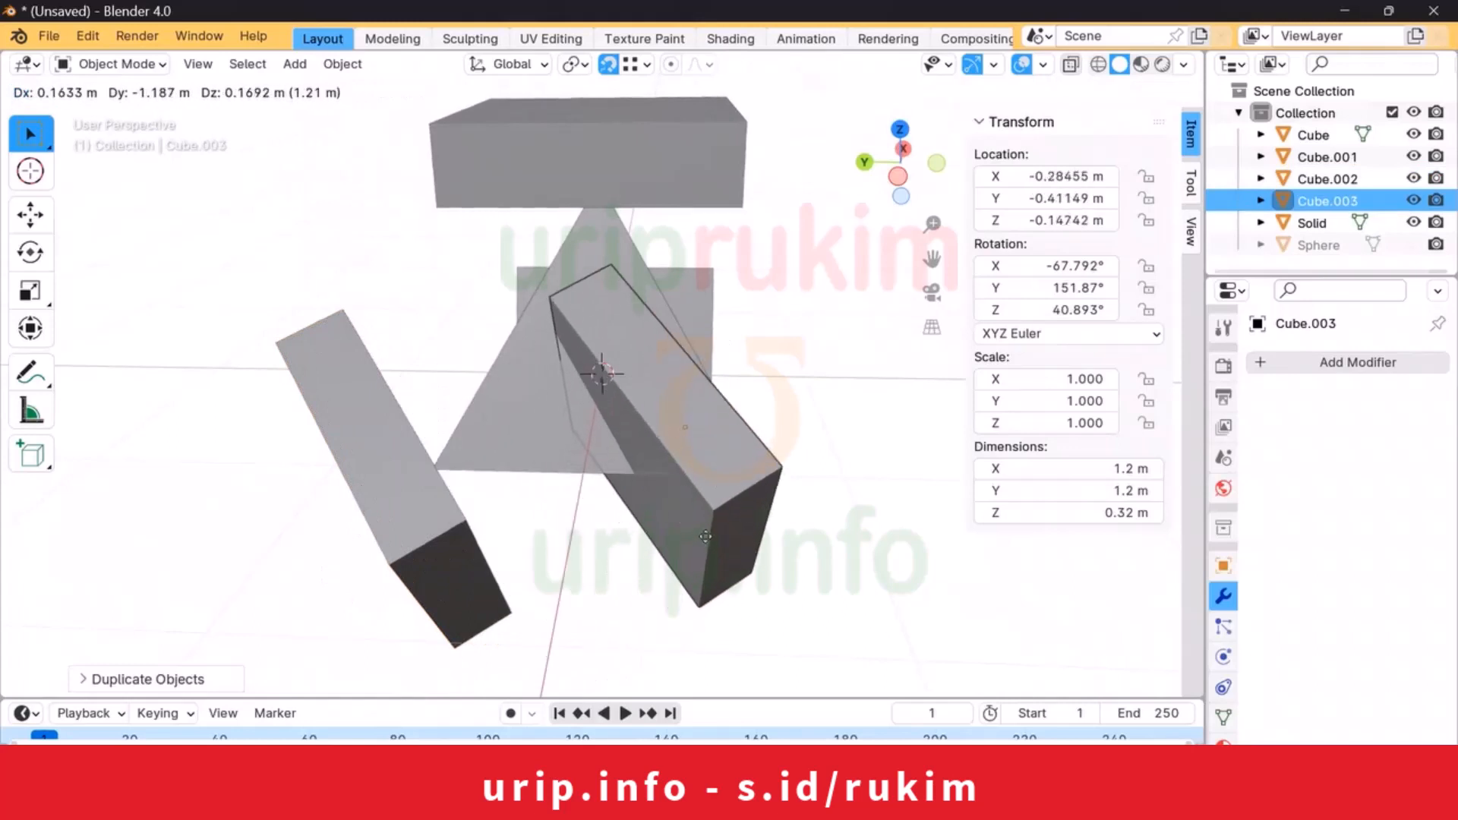
pyautogui.click(748, 488)
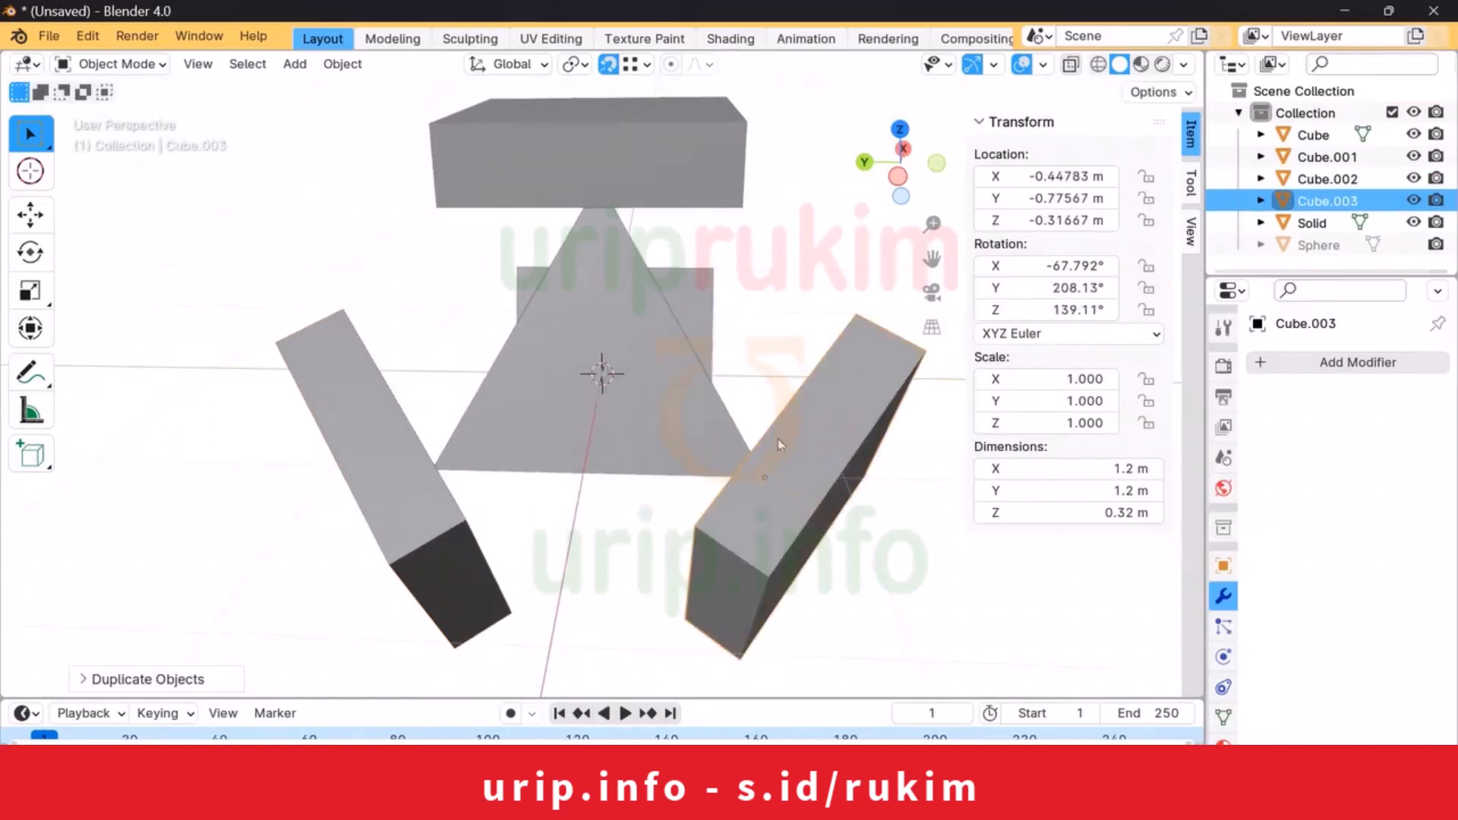
# Step: Hide the tetrahedral solid and unhide the sphere in the viewport
pyautogui.moveTo(817, 265); pyautogui.dragTo(656, 266, button='middle')
pyautogui.scroll(-2, 658, 265)
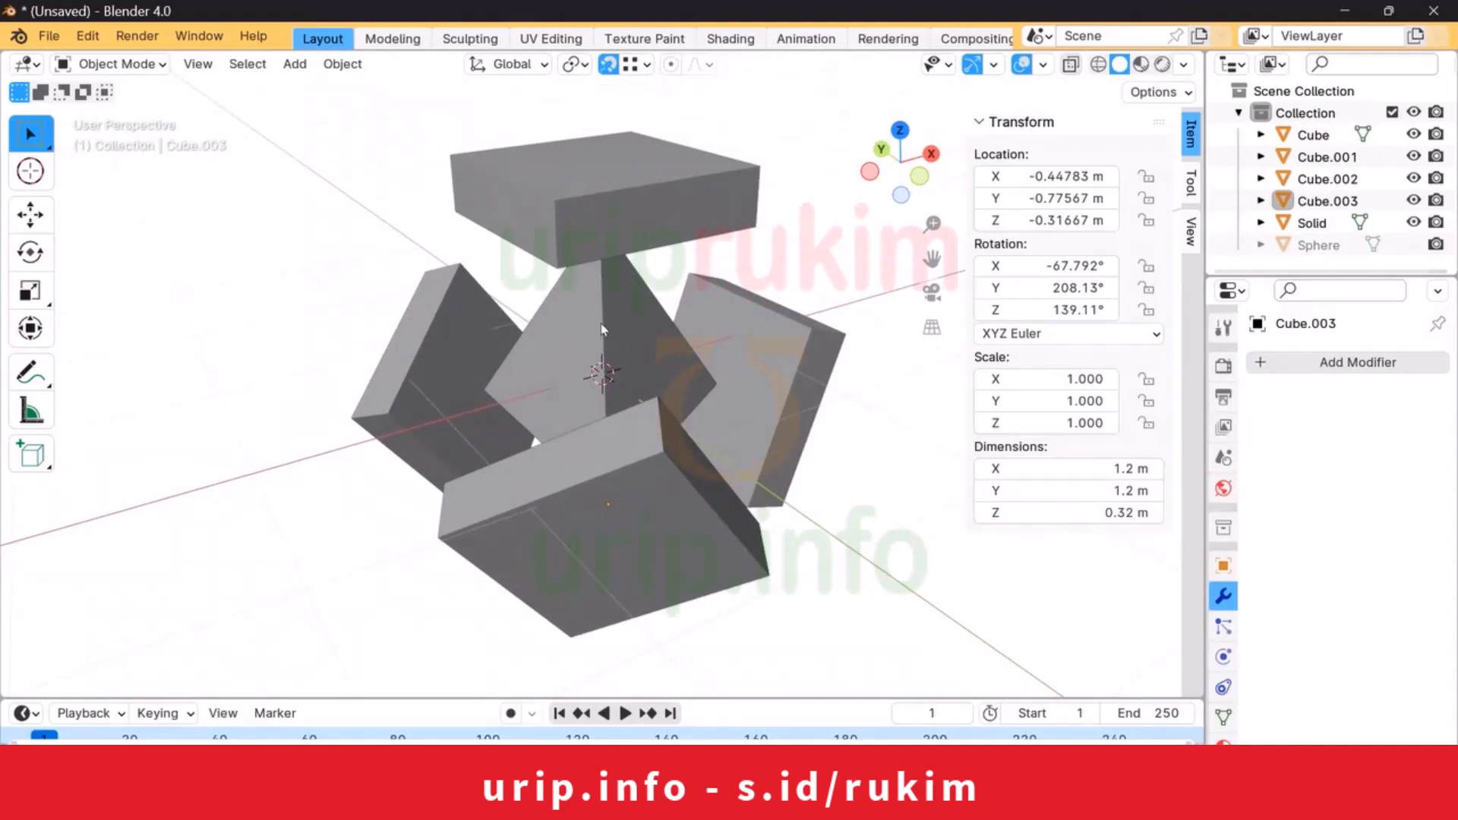
pyautogui.click(624, 346)
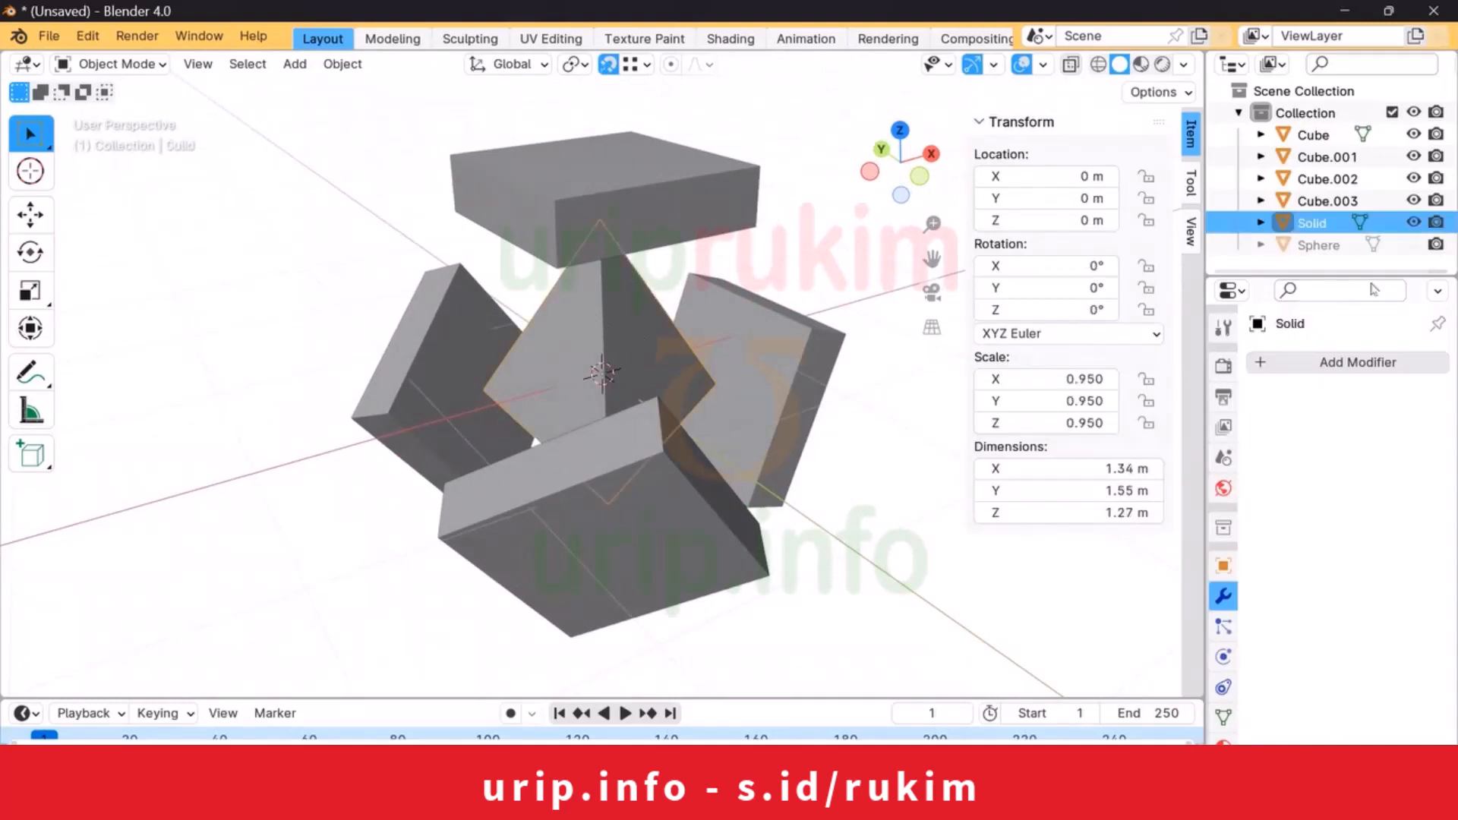
pyautogui.click(1414, 222)
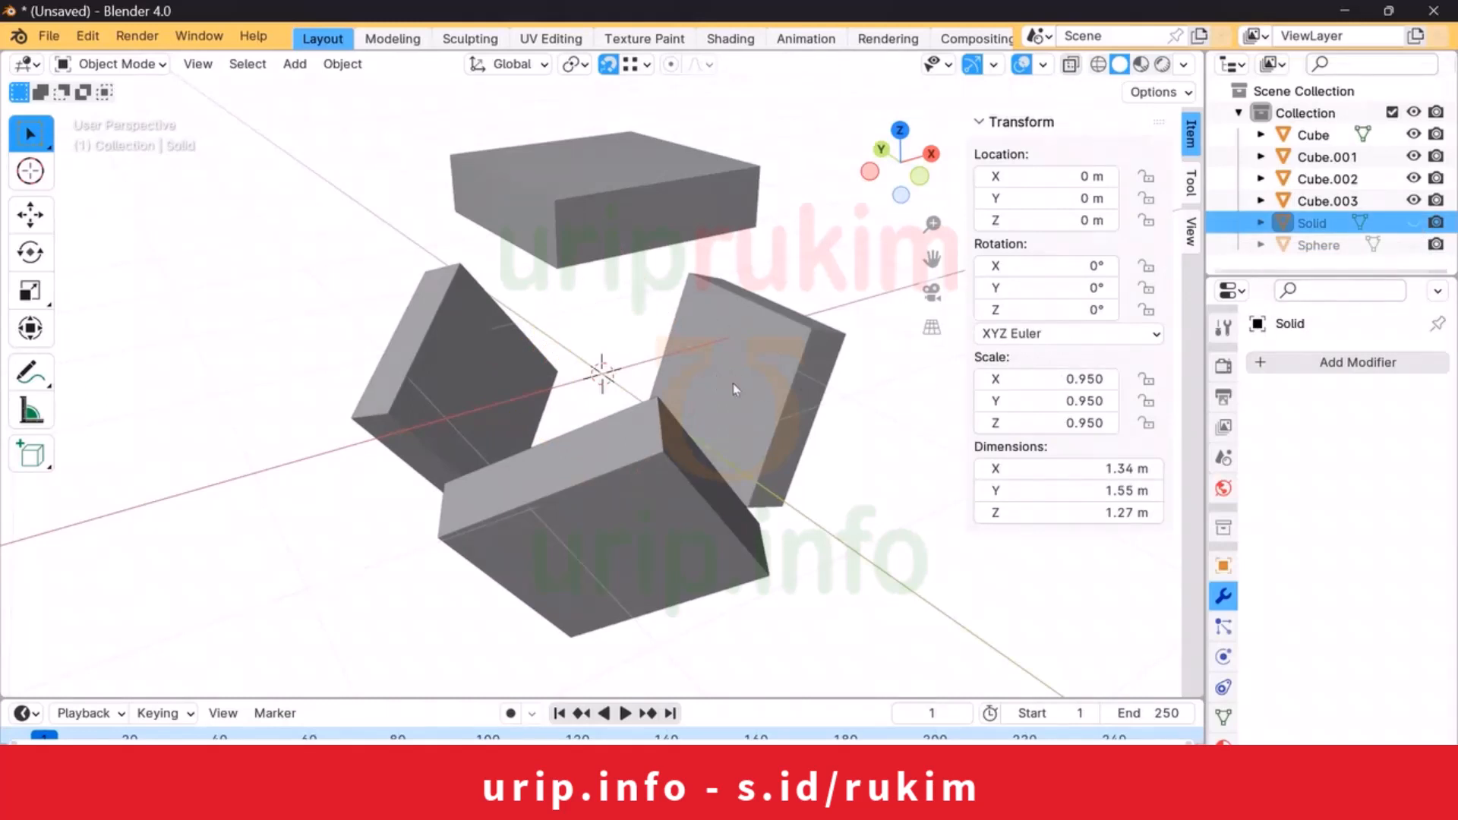
pyautogui.click(1415, 245)
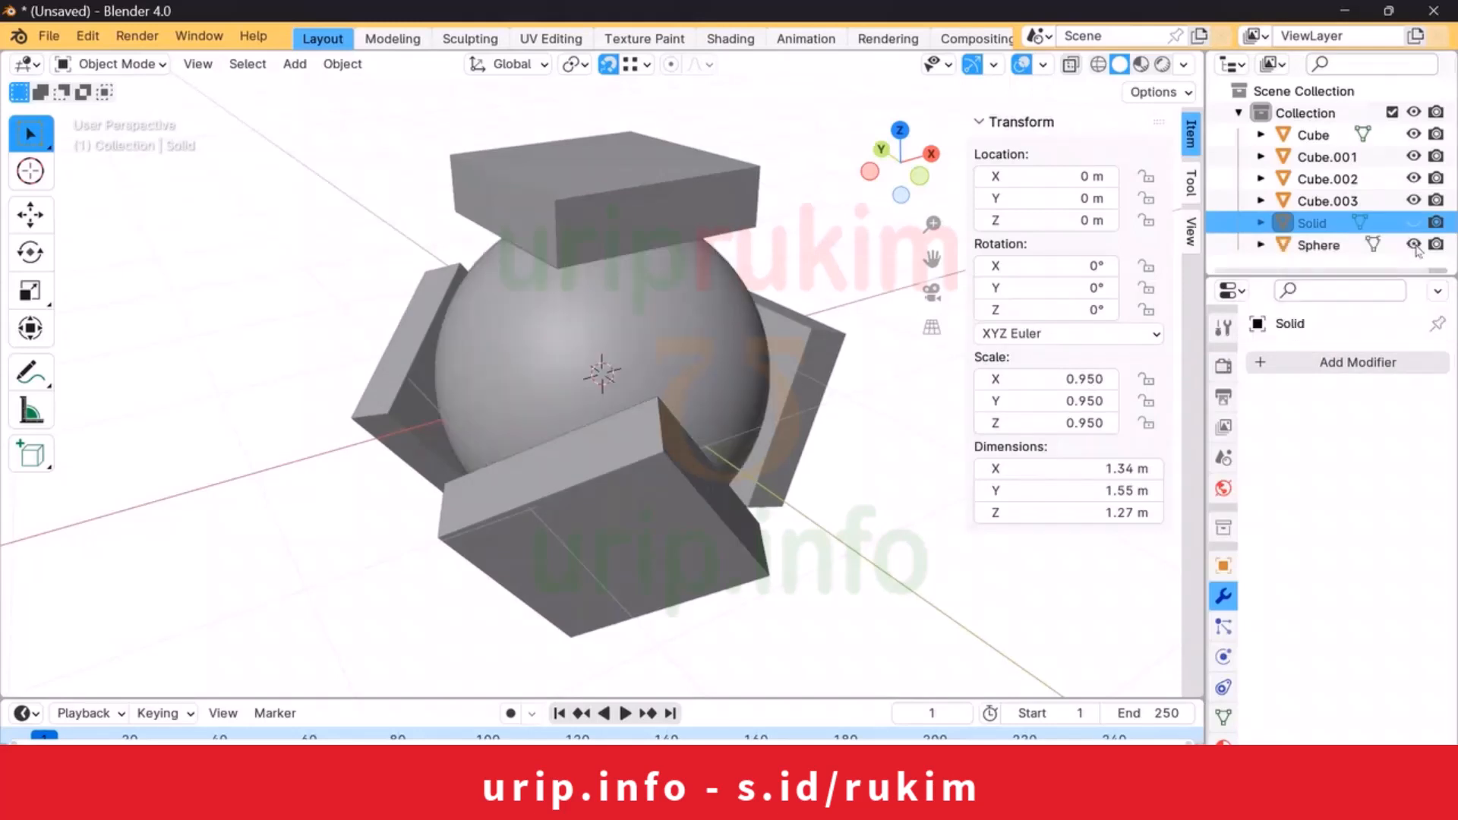
# Step: Add a Boolean Difference modifier to the sphere with Cube as the cutting object and apply it
pyautogui.moveTo(816, 271); pyautogui.dragTo(601, 241, button='middle')
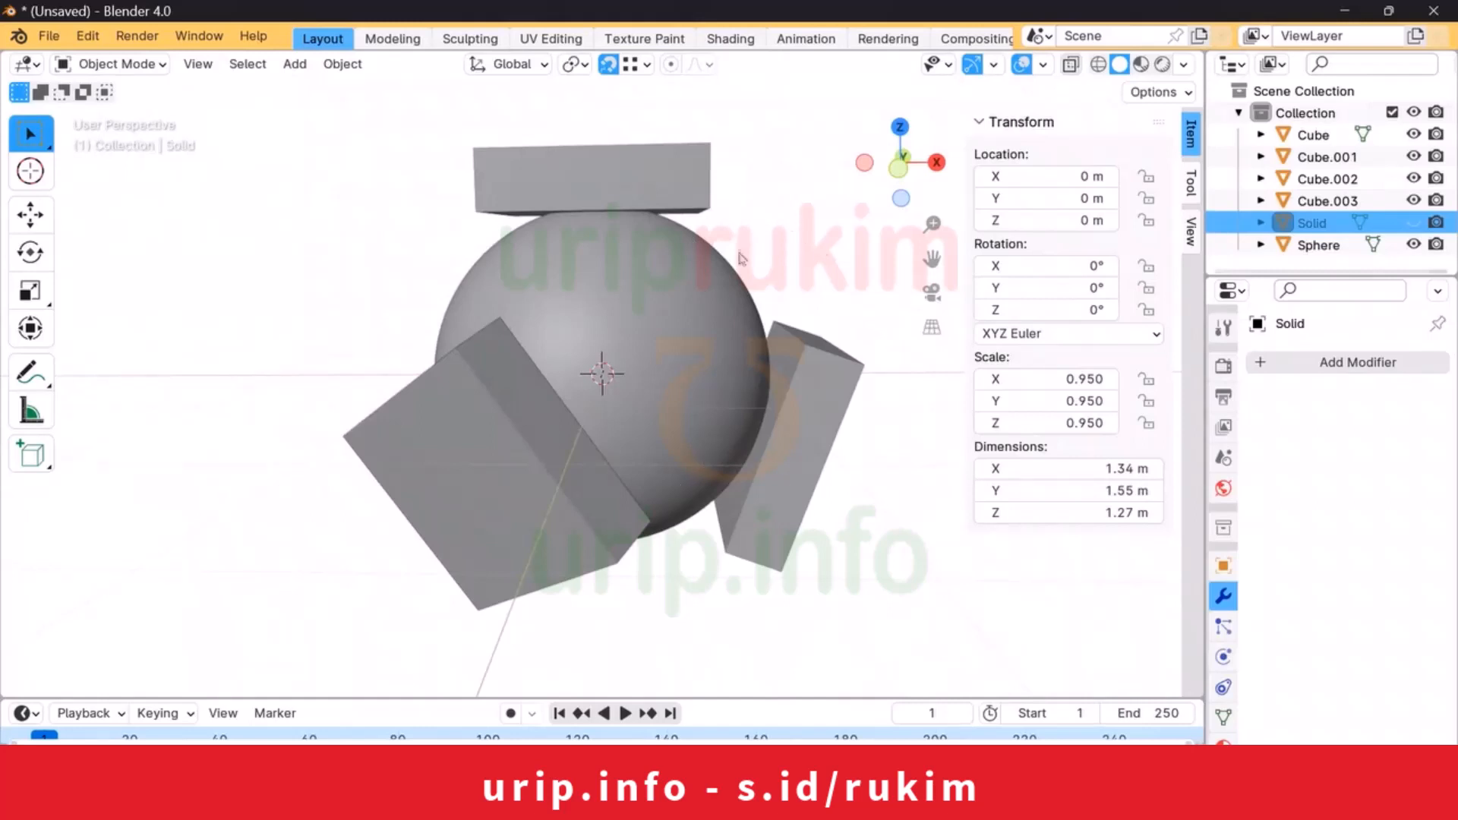
pyautogui.click(614, 290)
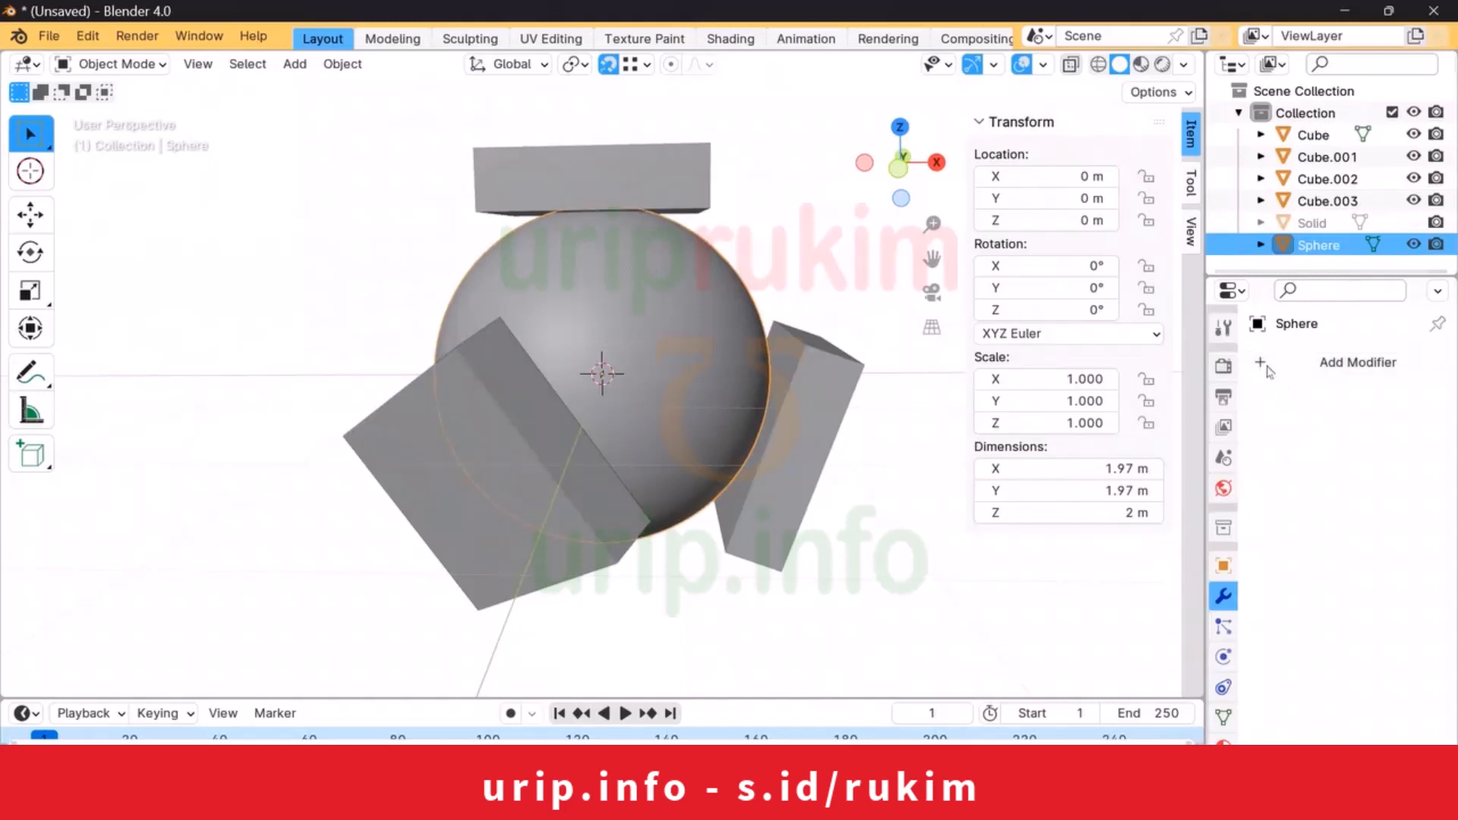
pyautogui.click(1370, 370)
pyautogui.moveTo(1370, 369)
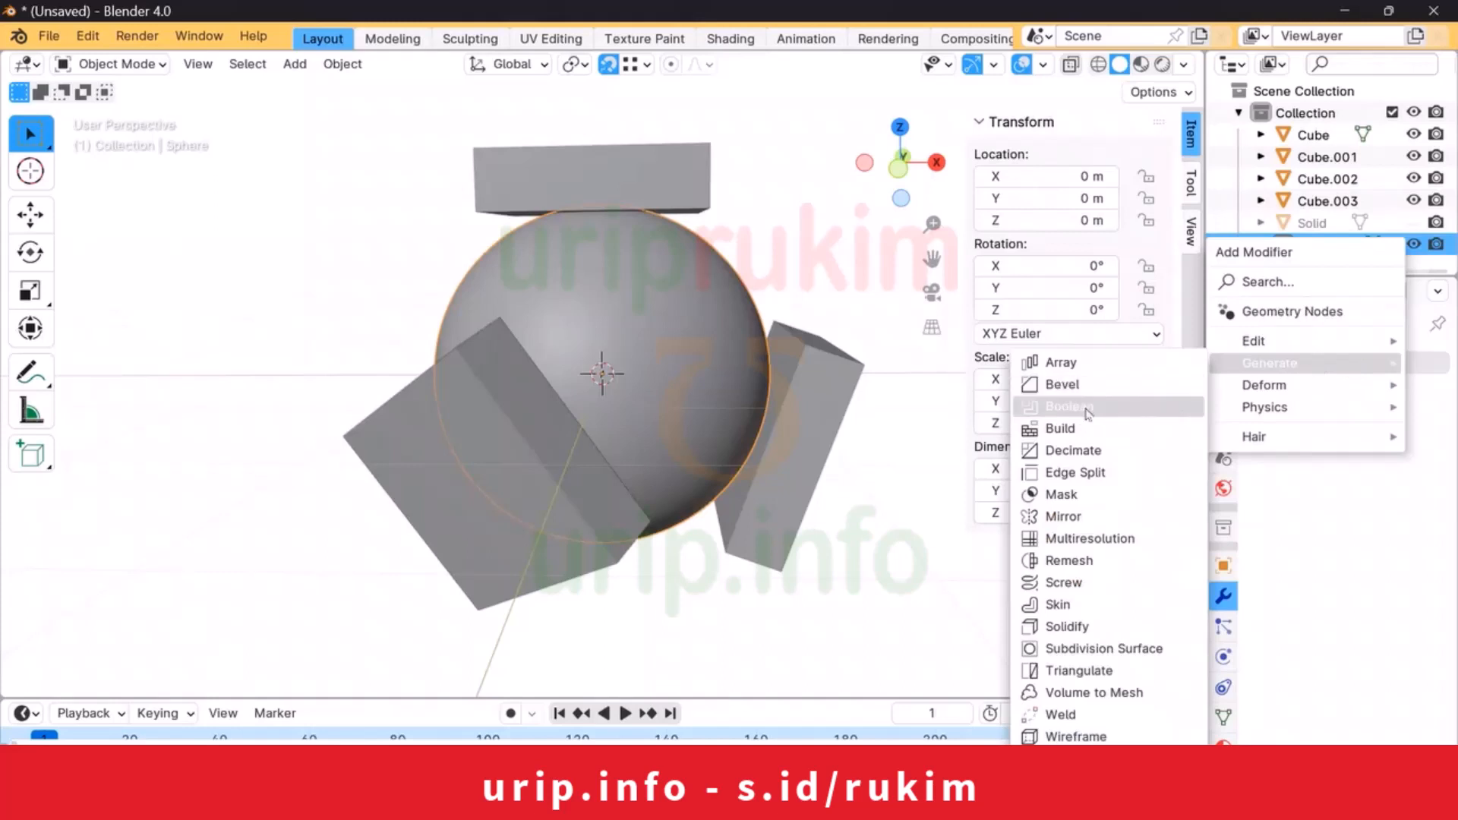
pyautogui.click(1086, 410)
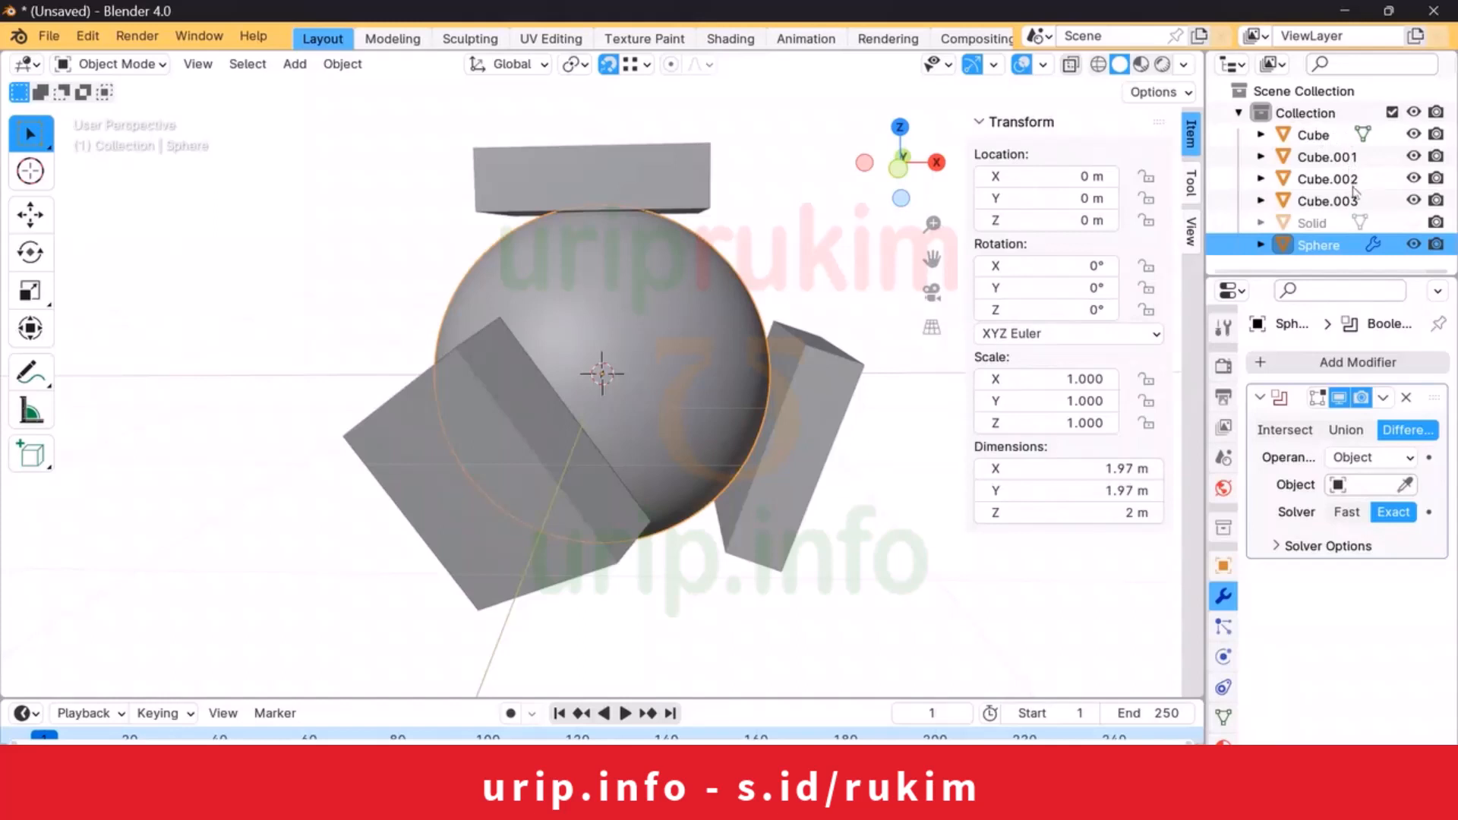
pyautogui.click(1368, 486)
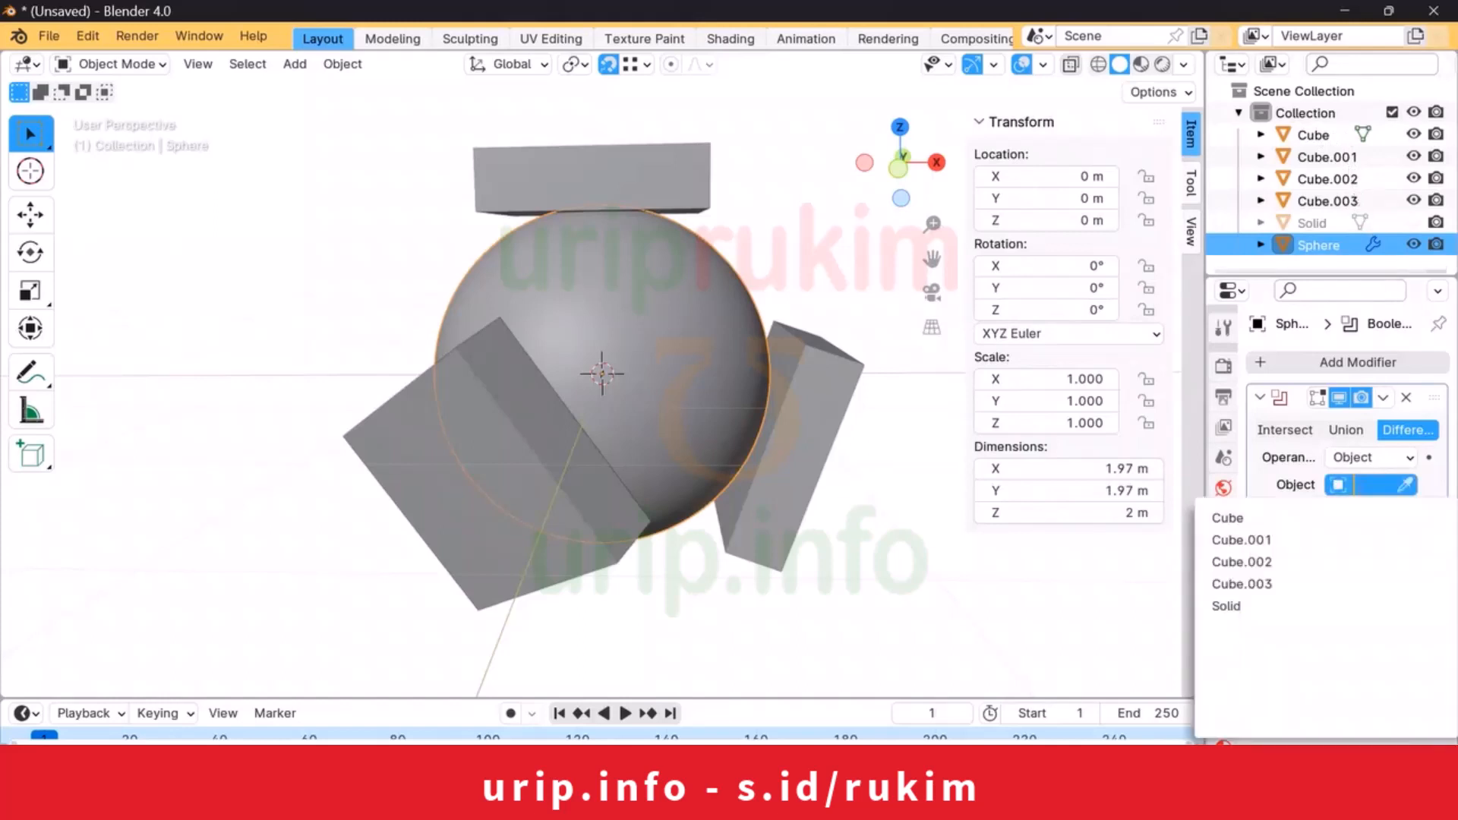
pyautogui.click(1257, 518)
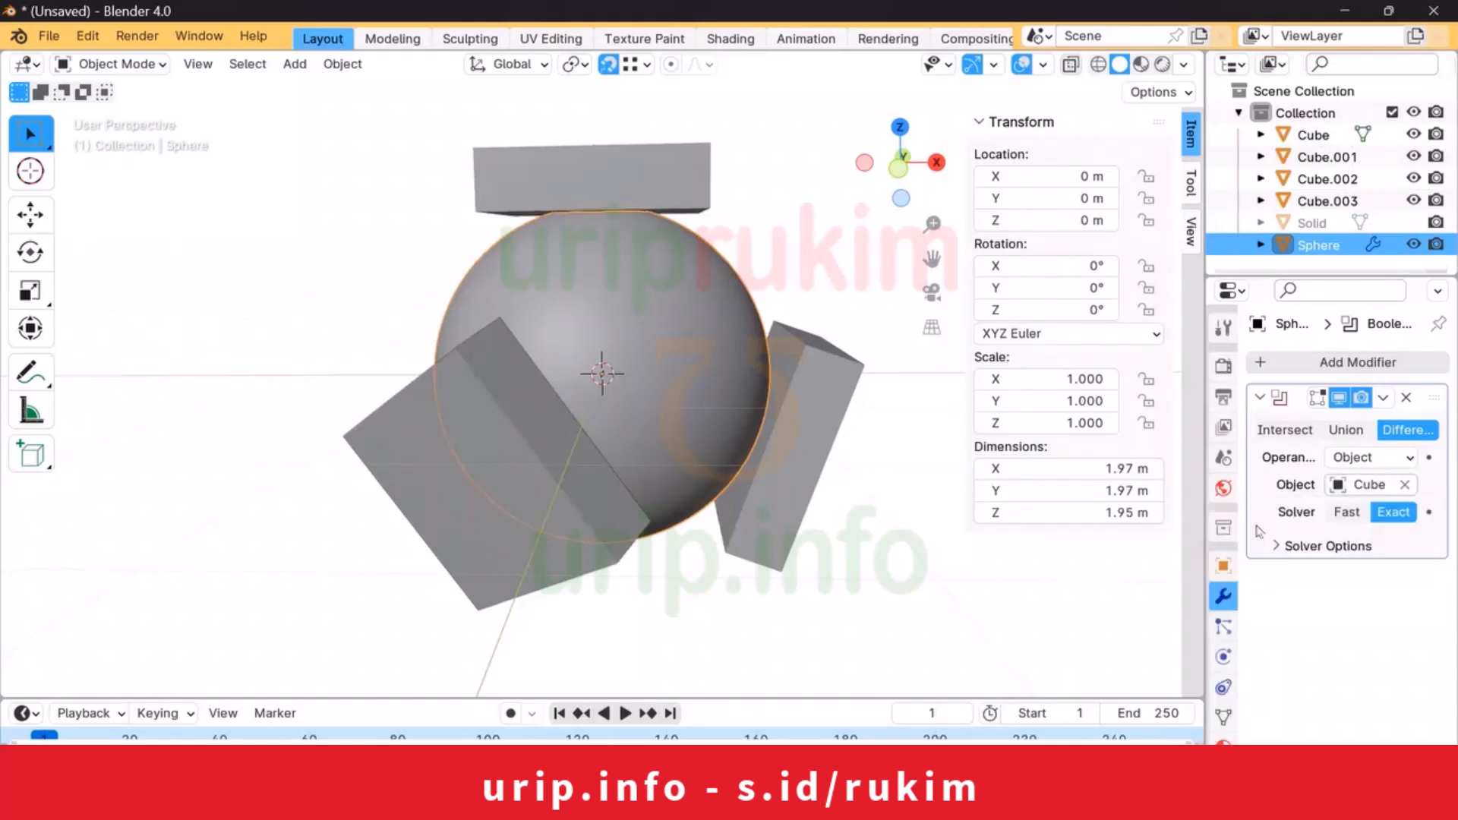
pyautogui.click(1382, 397)
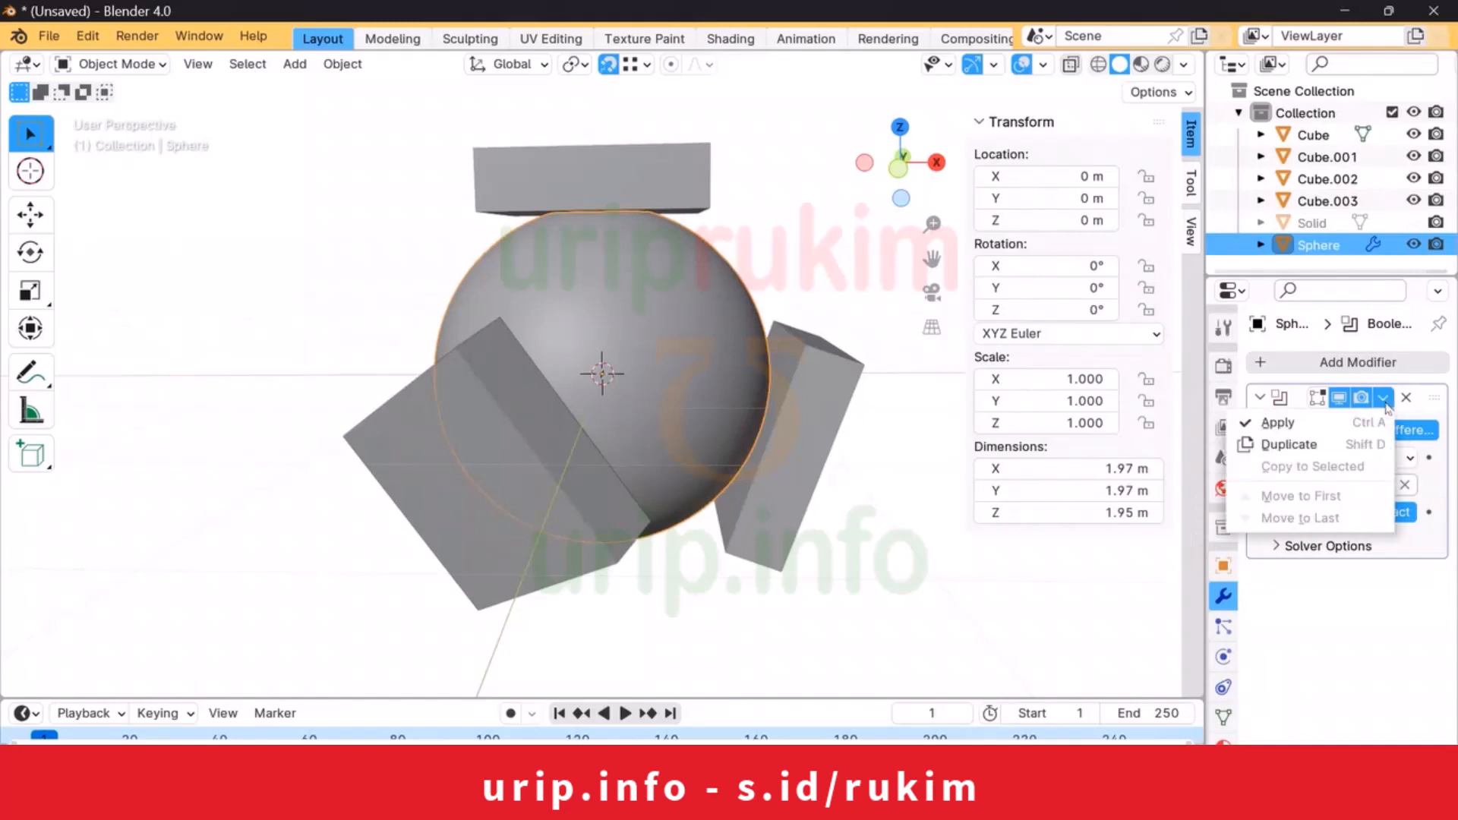
pyautogui.click(1309, 425)
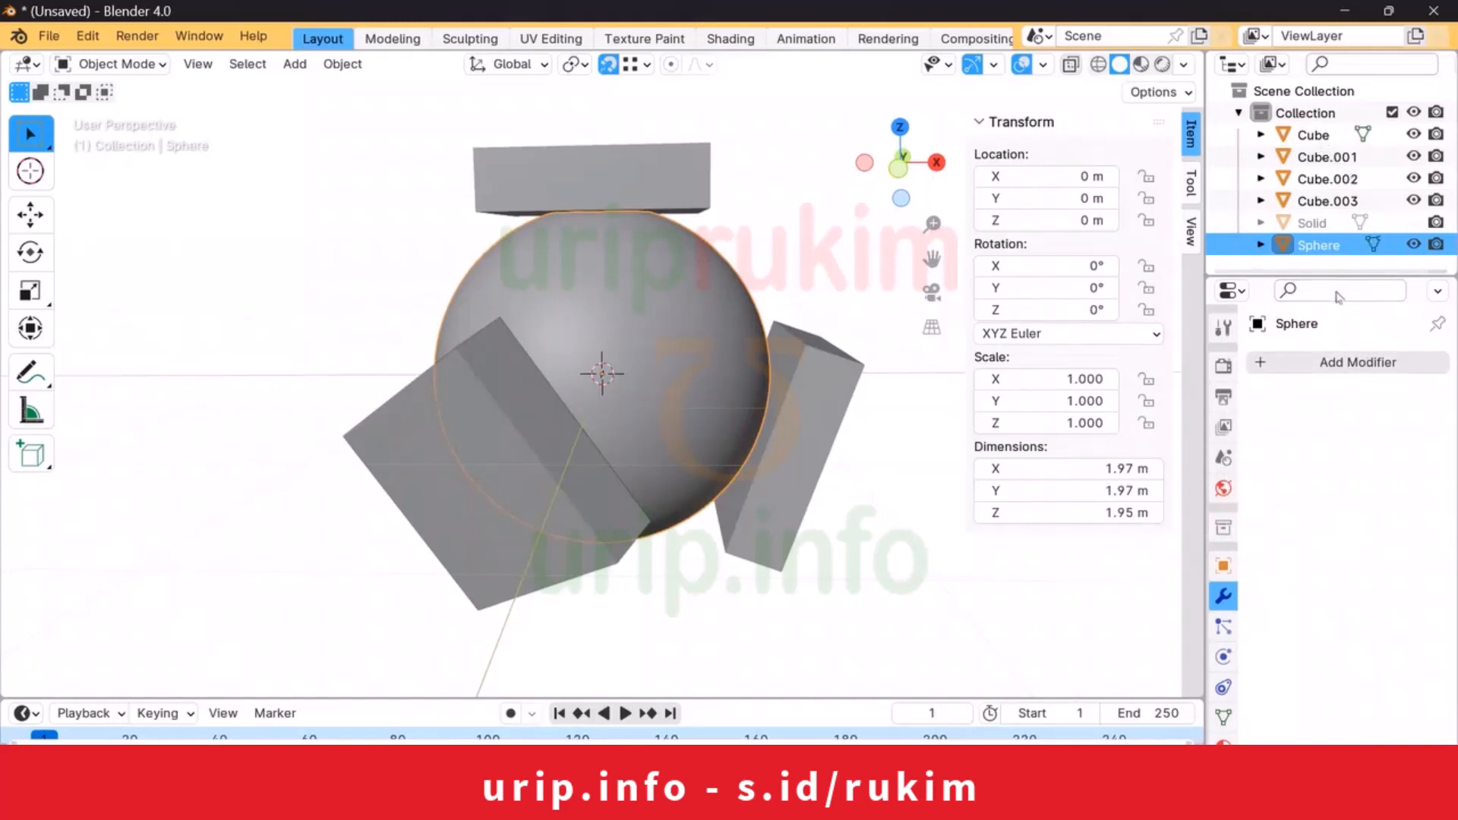
# Step: Add a Boolean Difference modifier to the sphere with Cube.001 as the cutting object and apply it
pyautogui.click(1340, 367)
pyautogui.moveTo(1339, 372)
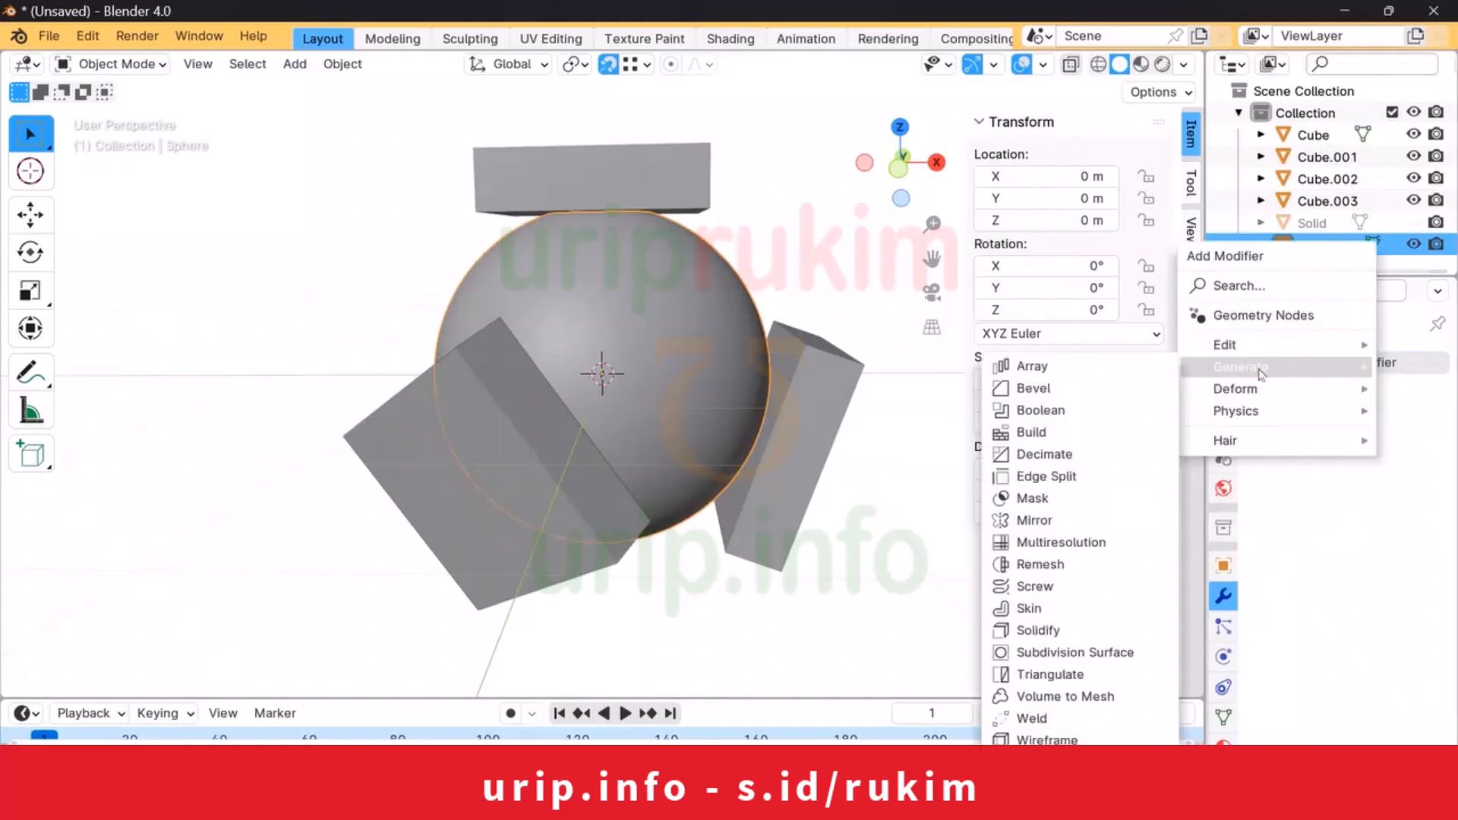
pyautogui.click(1061, 411)
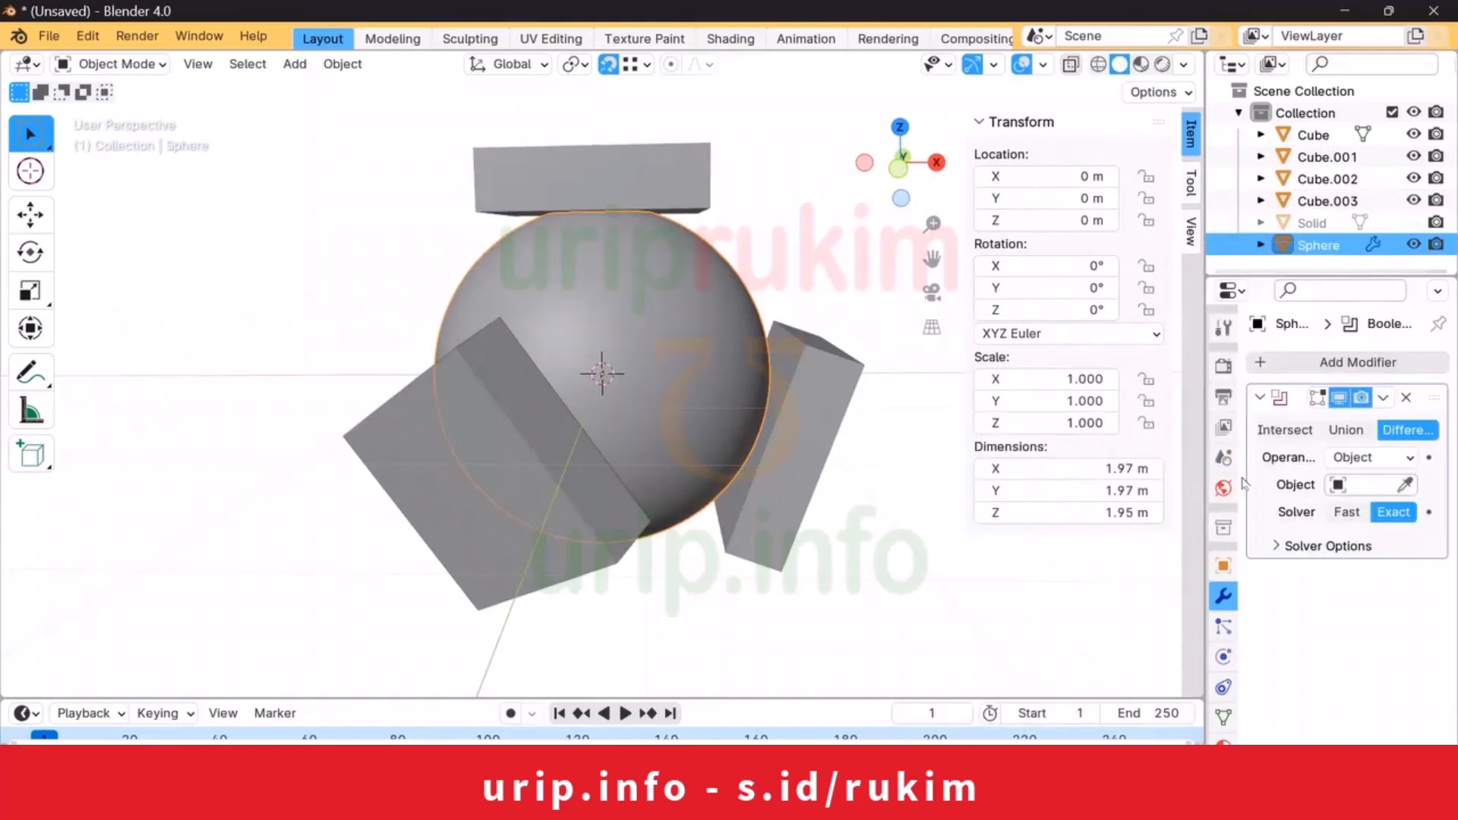
pyautogui.click(1354, 486)
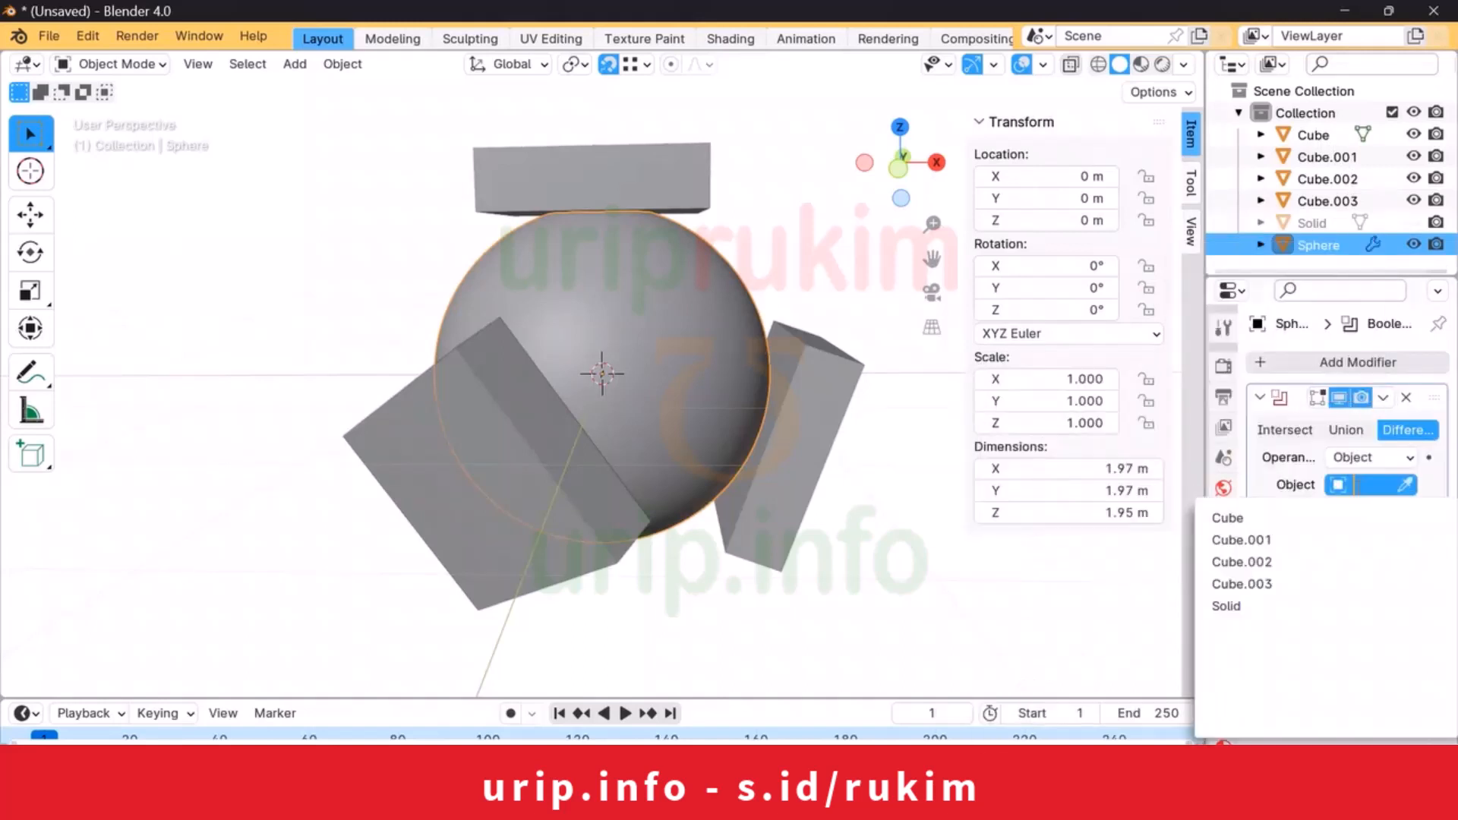
pyautogui.click(1262, 541)
pyautogui.click(1382, 398)
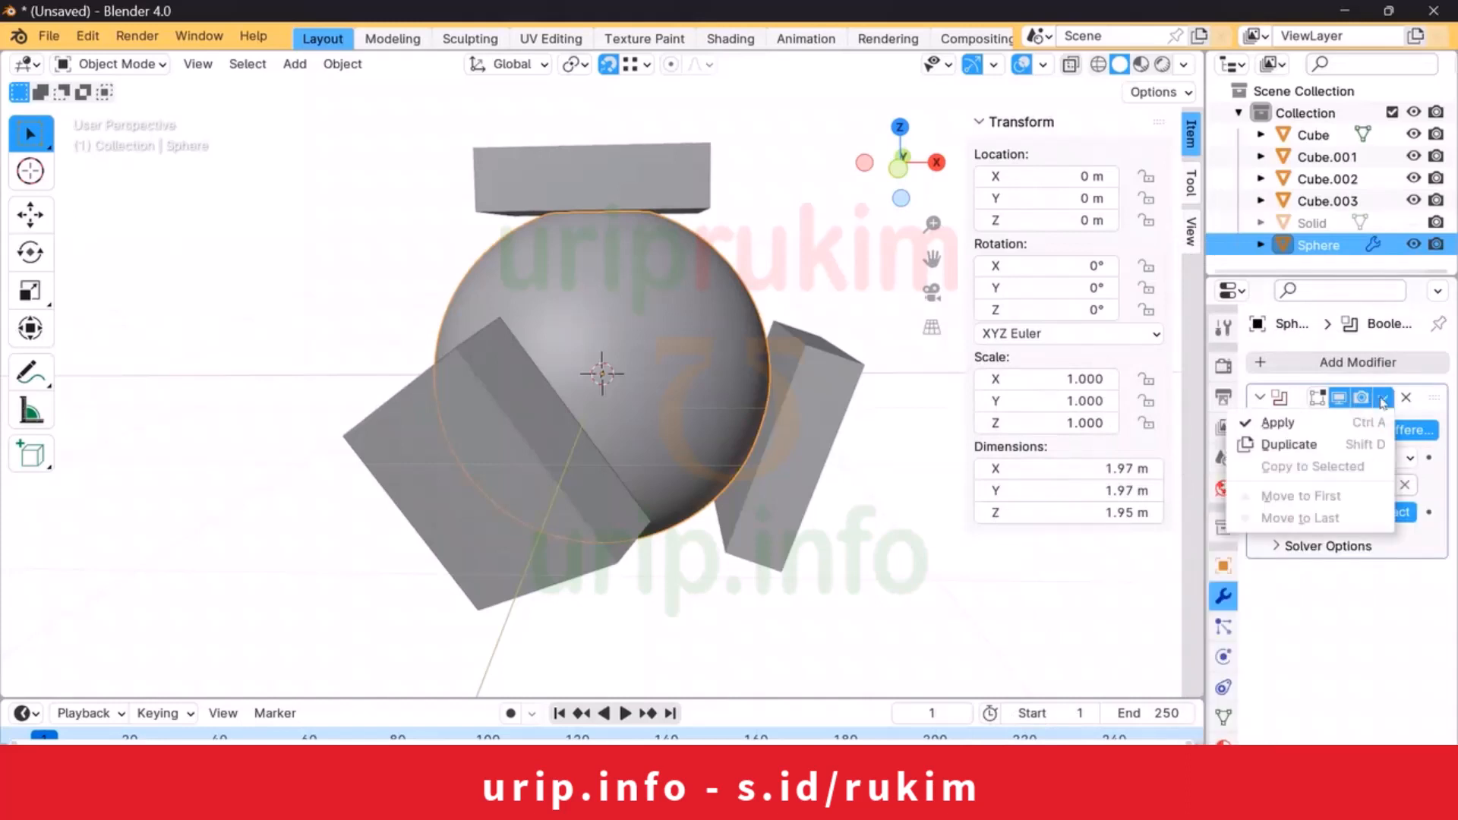
pyautogui.click(1303, 427)
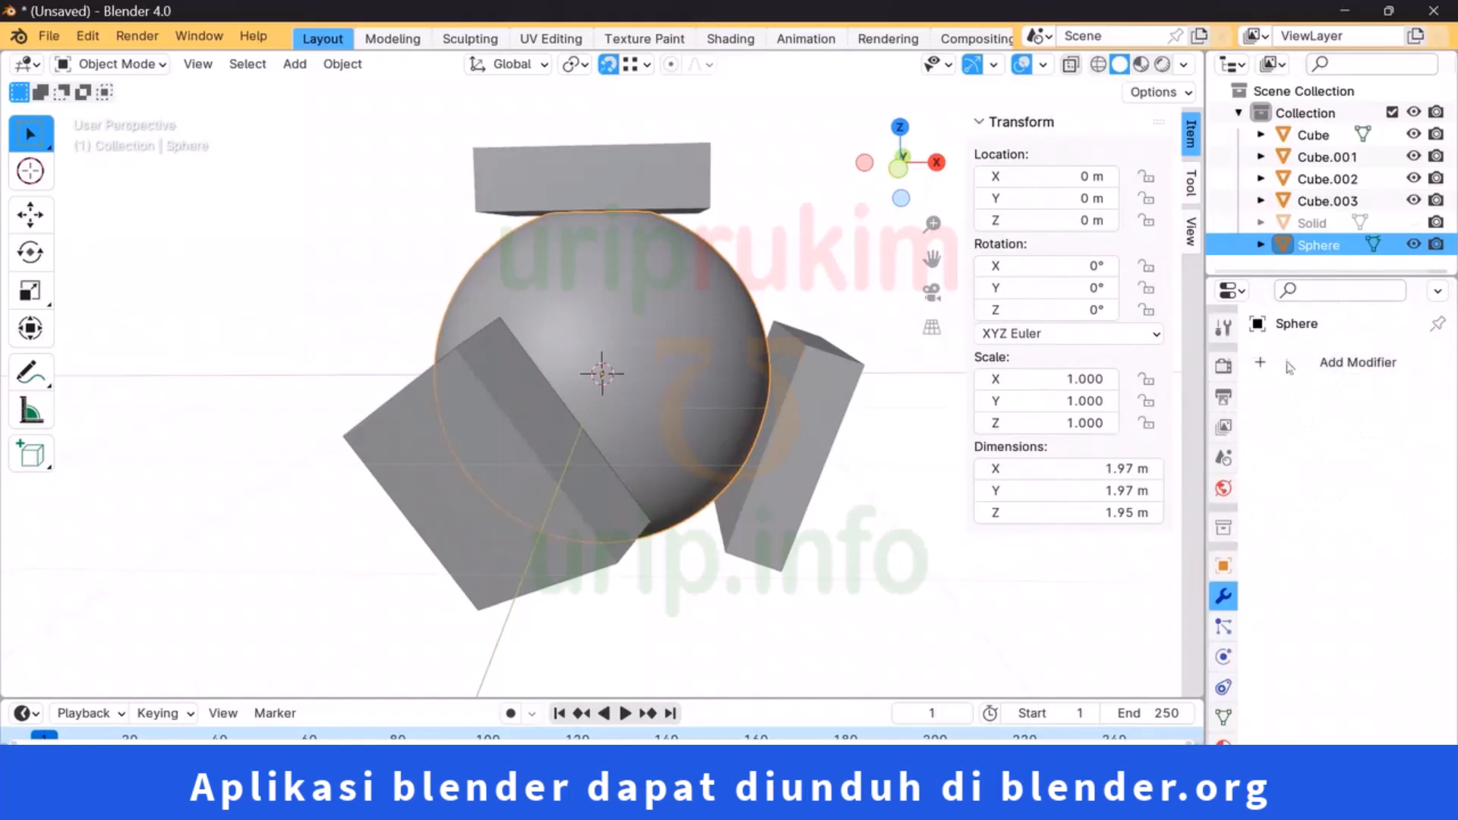
# Step: Add a Boolean Difference modifier to the sphere with Cube.002 as the cutting object and apply it
pyautogui.click(1357, 363)
pyautogui.click(1040, 397)
pyautogui.click(1359, 484)
pyautogui.click(1279, 560)
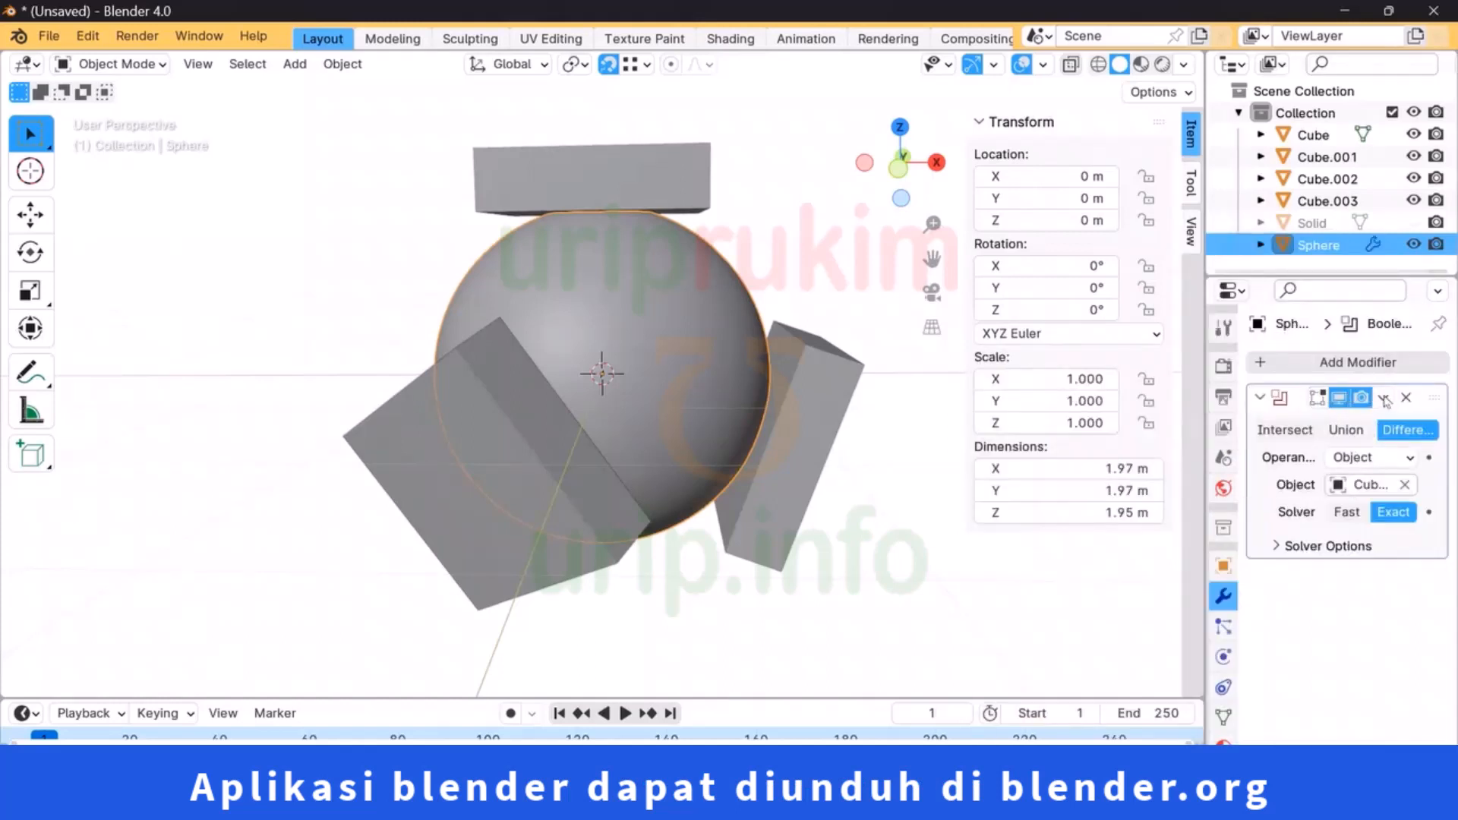
pyautogui.click(1382, 397)
pyautogui.click(1303, 428)
# Step: Add a Boolean Difference modifier to the sphere with Cube.003 as the cutting object and apply it
pyautogui.click(1357, 363)
pyautogui.moveTo(1337, 361)
pyautogui.click(1061, 410)
pyautogui.click(1359, 486)
pyautogui.click(1278, 581)
pyautogui.click(1382, 398)
pyautogui.click(1291, 422)
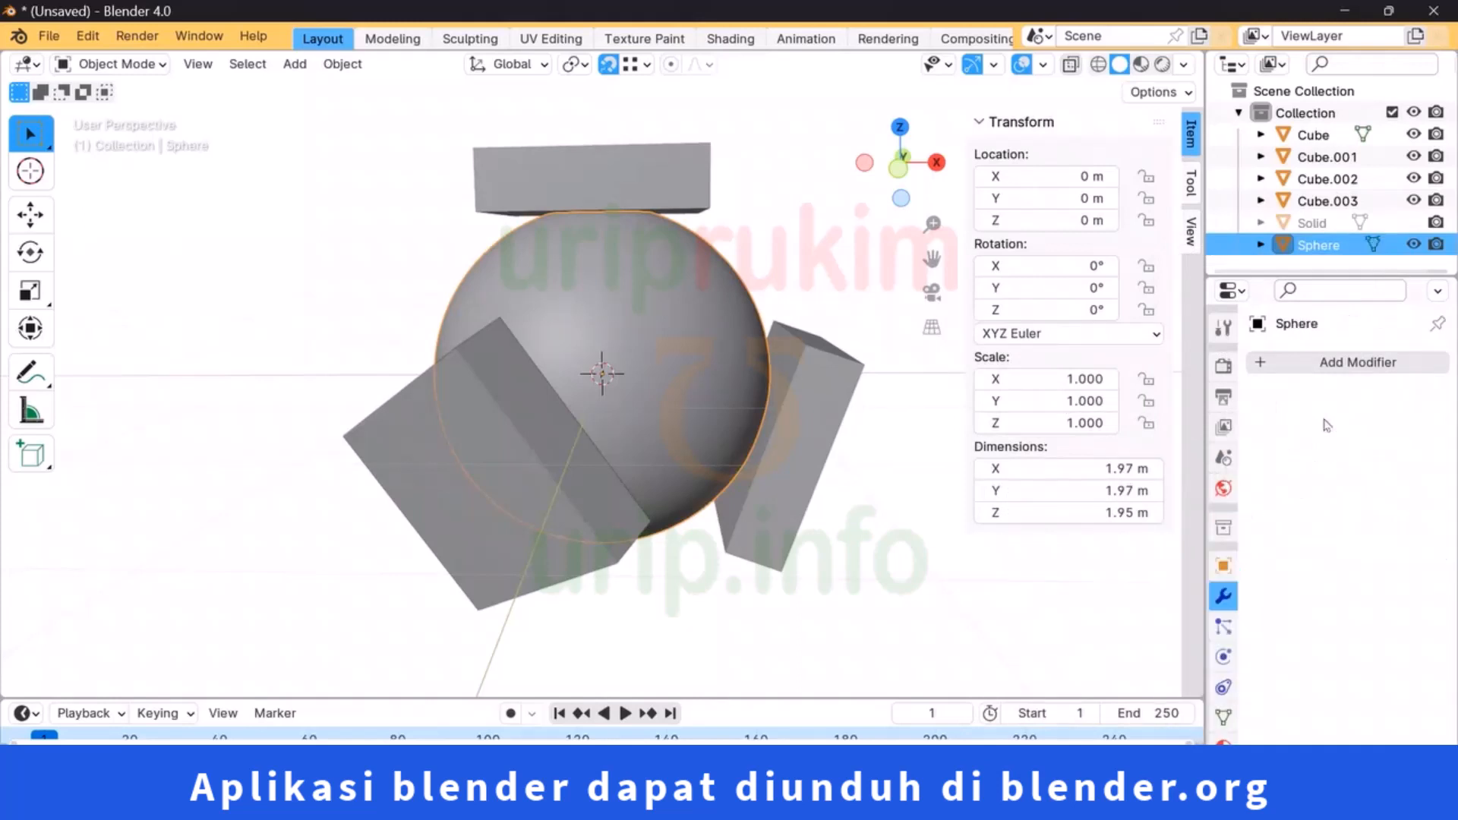
# Step: Hide Cube, Cube.001, Cube.002 and Cube.003 in the viewport and inspect the flat cuts on the sphere
pyautogui.moveTo(786, 282); pyautogui.dragTo(667, 348, button='middle')
pyautogui.click(1413, 201)
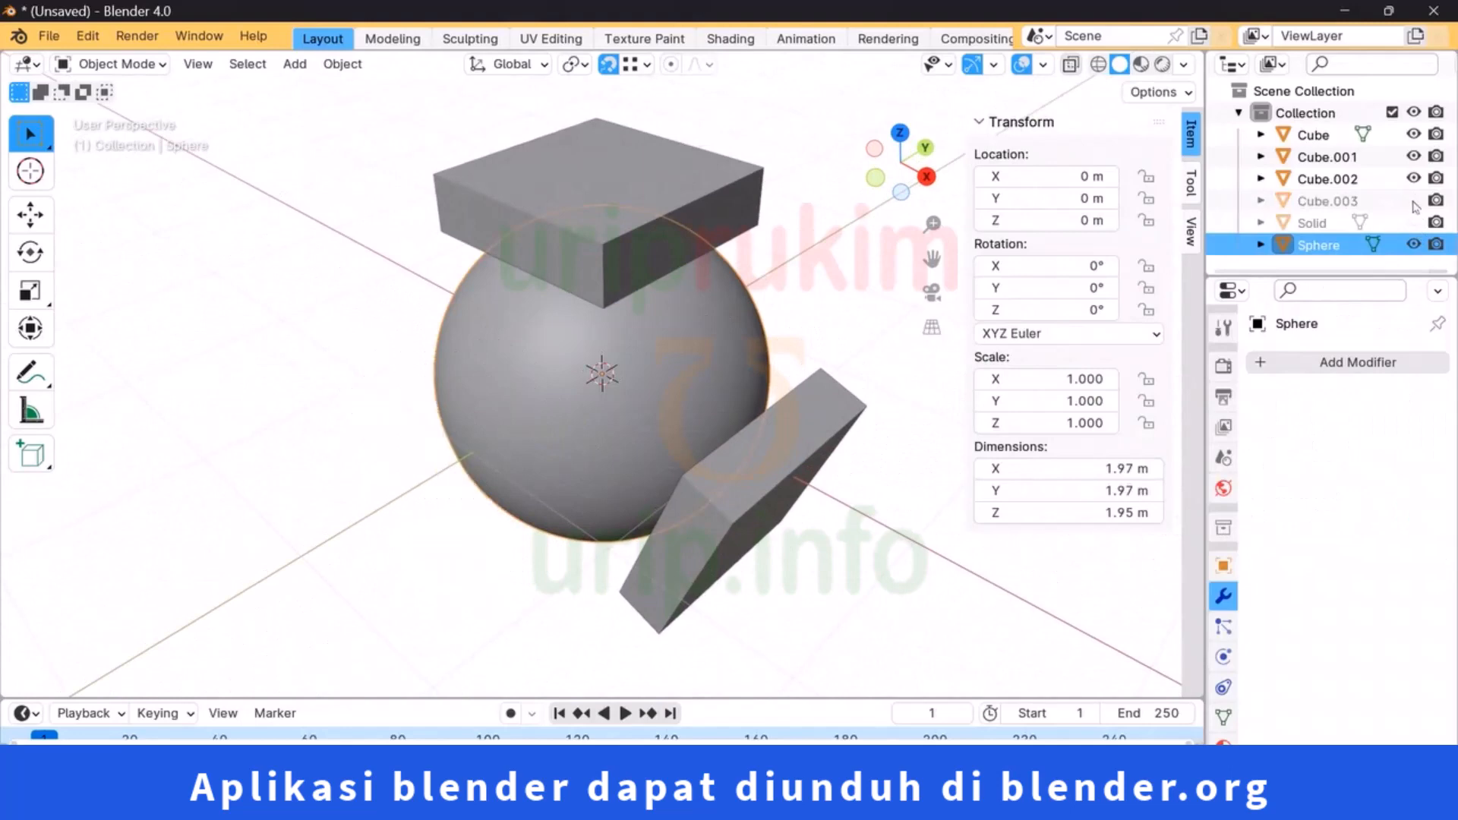
pyautogui.click(1413, 178)
pyautogui.click(1413, 156)
pyautogui.click(1413, 134)
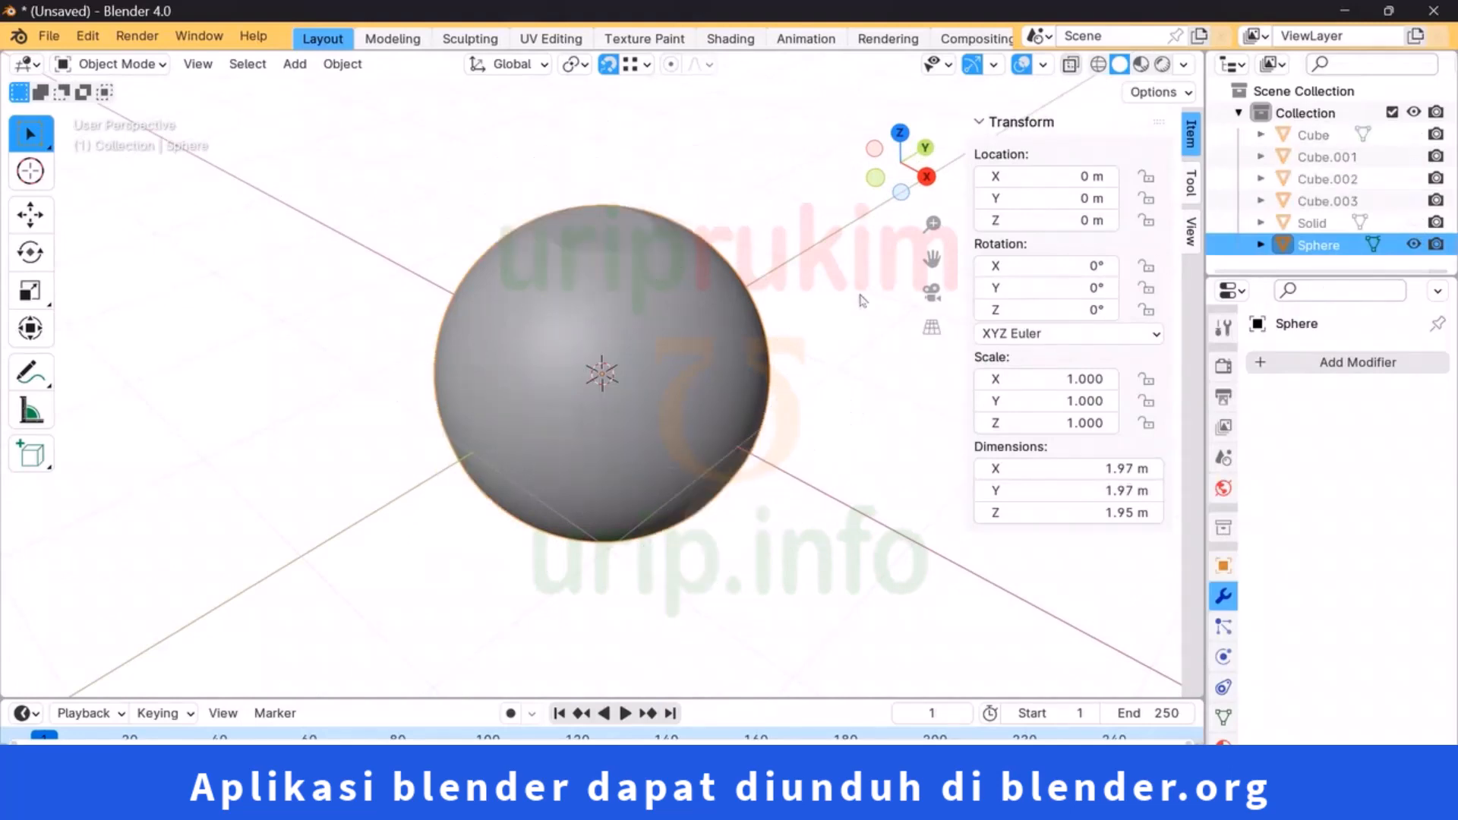
pyautogui.moveTo(862, 298)
pyautogui.mouseDown(button='middle')
pyautogui.moveTo(827, 220)
pyautogui.moveTo(722, 309)
pyautogui.moveTo(572, 245)
pyautogui.moveTo(394, 356)
pyautogui.moveTo(326, 280)
pyautogui.moveTo(319, 374)
pyautogui.moveTo(554, 406)
pyautogui.moveTo(627, 327)
pyautogui.moveTo(578, 394)
pyautogui.moveTo(521, 417)
pyautogui.moveTo(619, 414)
pyautogui.moveTo(665, 346)
pyautogui.mouseUp(button='middle')
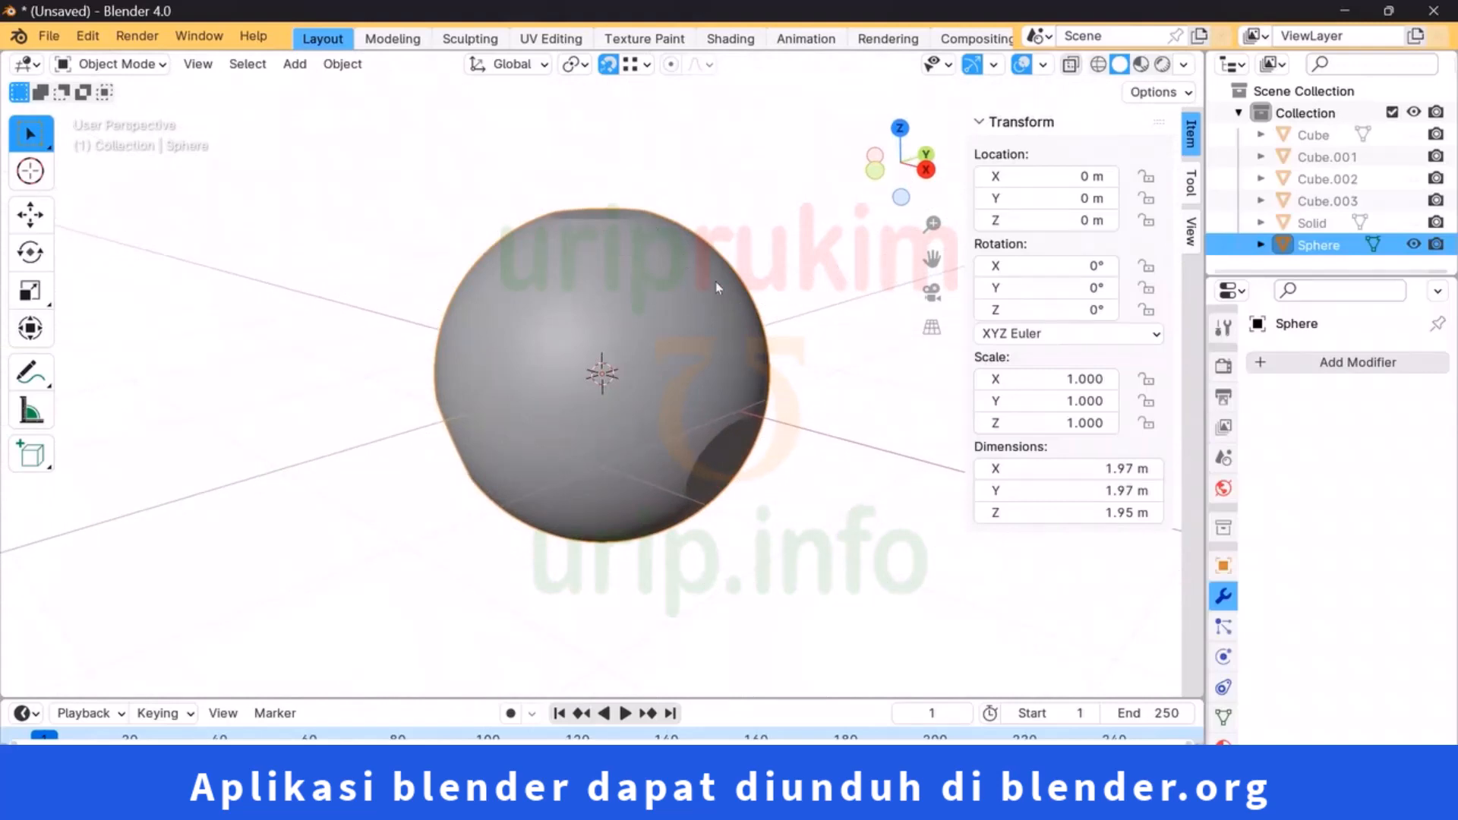
pyautogui.moveTo(745, 244)
pyautogui.mouseDown(button='middle')
pyautogui.moveTo(719, 293)
pyautogui.moveTo(670, 309)
pyautogui.moveTo(716, 323)
pyautogui.moveTo(685, 261)
pyautogui.moveTo(632, 294)
pyautogui.moveTo(599, 340)
pyautogui.moveTo(612, 370)
pyautogui.mouseUp(button='middle')
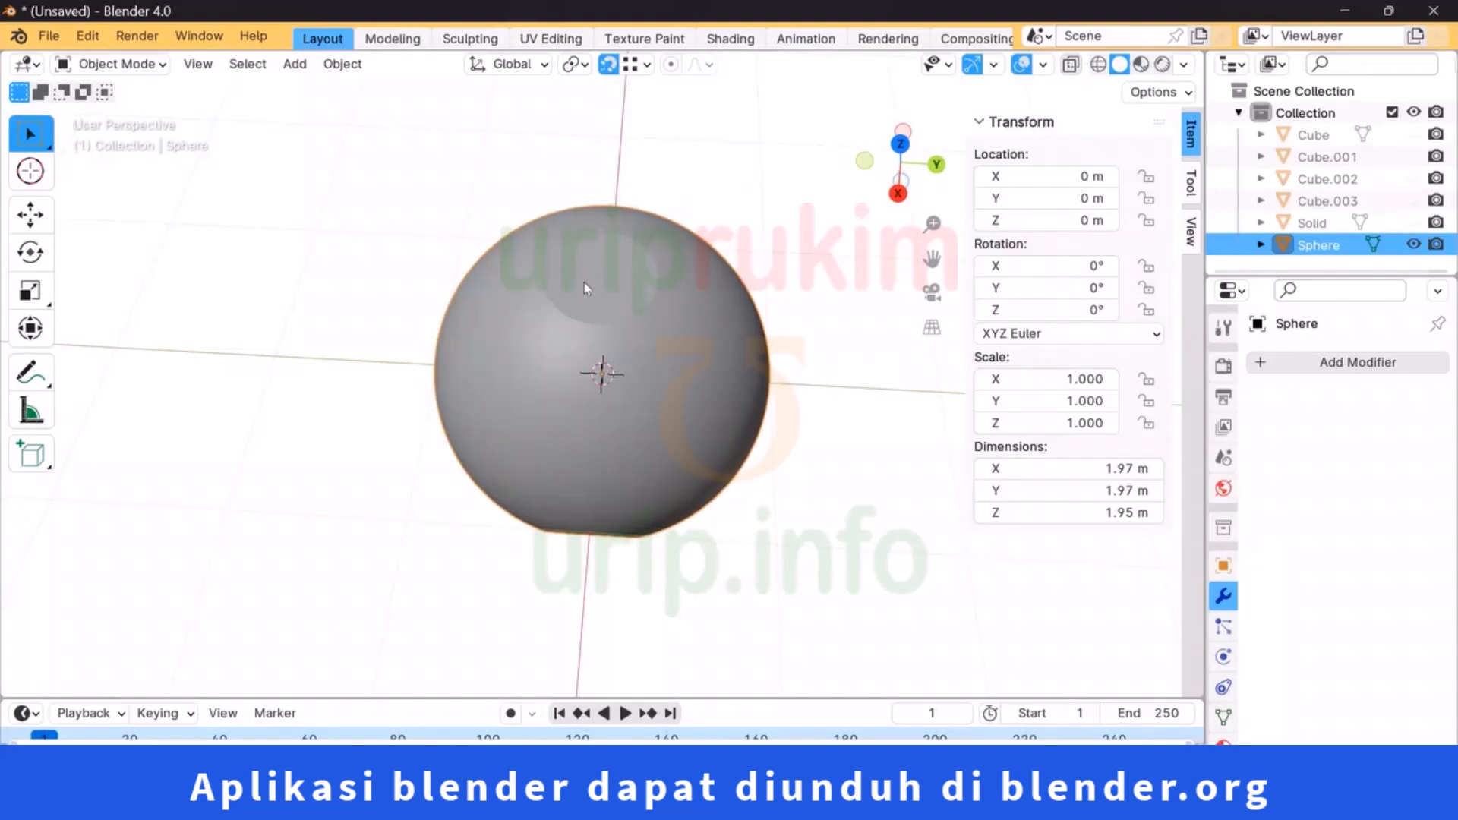
# Step: Switch the sphere to Edit Mode with face selection and apply Poke Faces to its top flat face
pyautogui.click(123, 66)
pyautogui.click(121, 114)
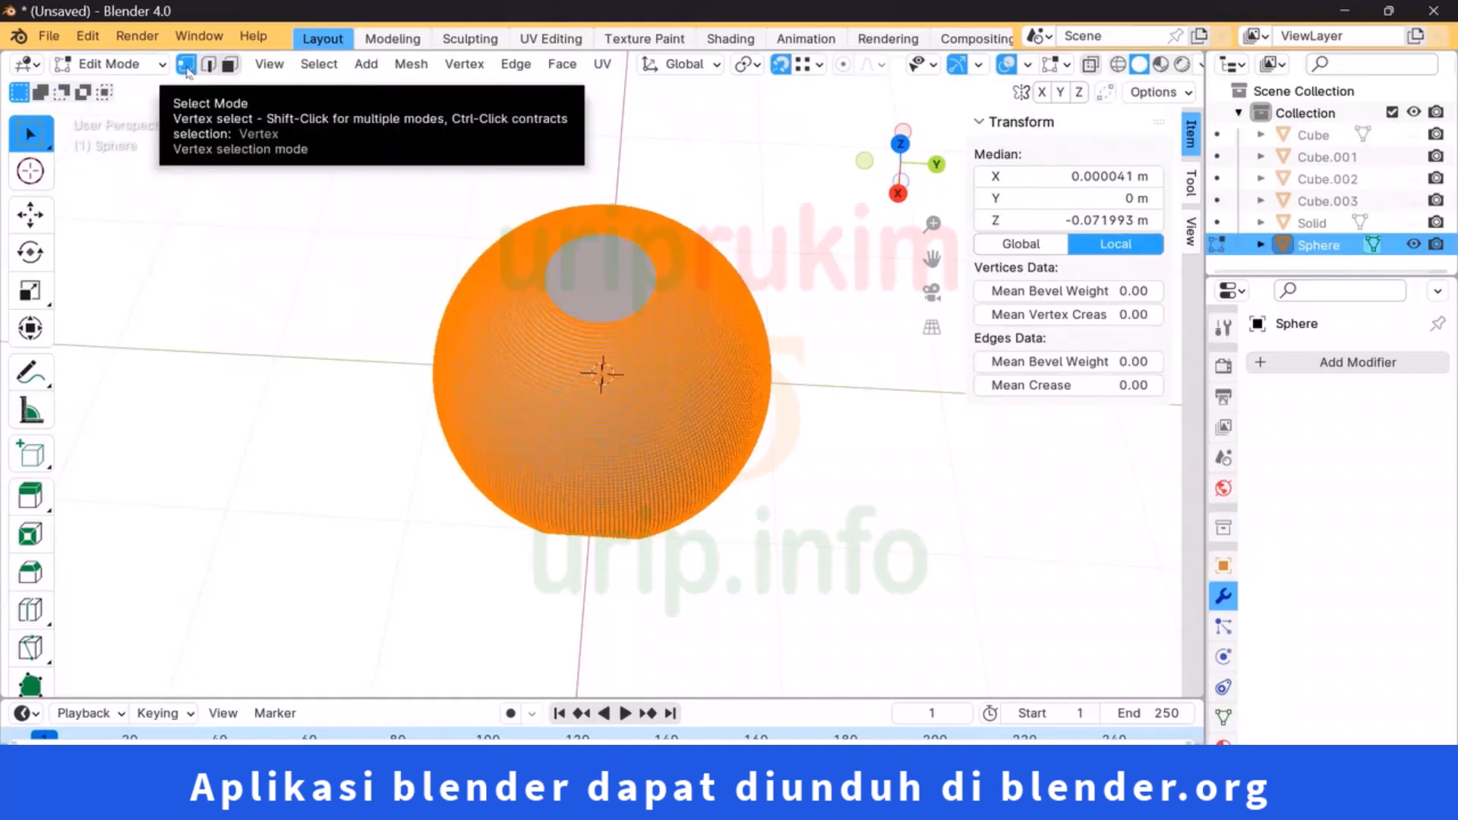
pyautogui.click(230, 65)
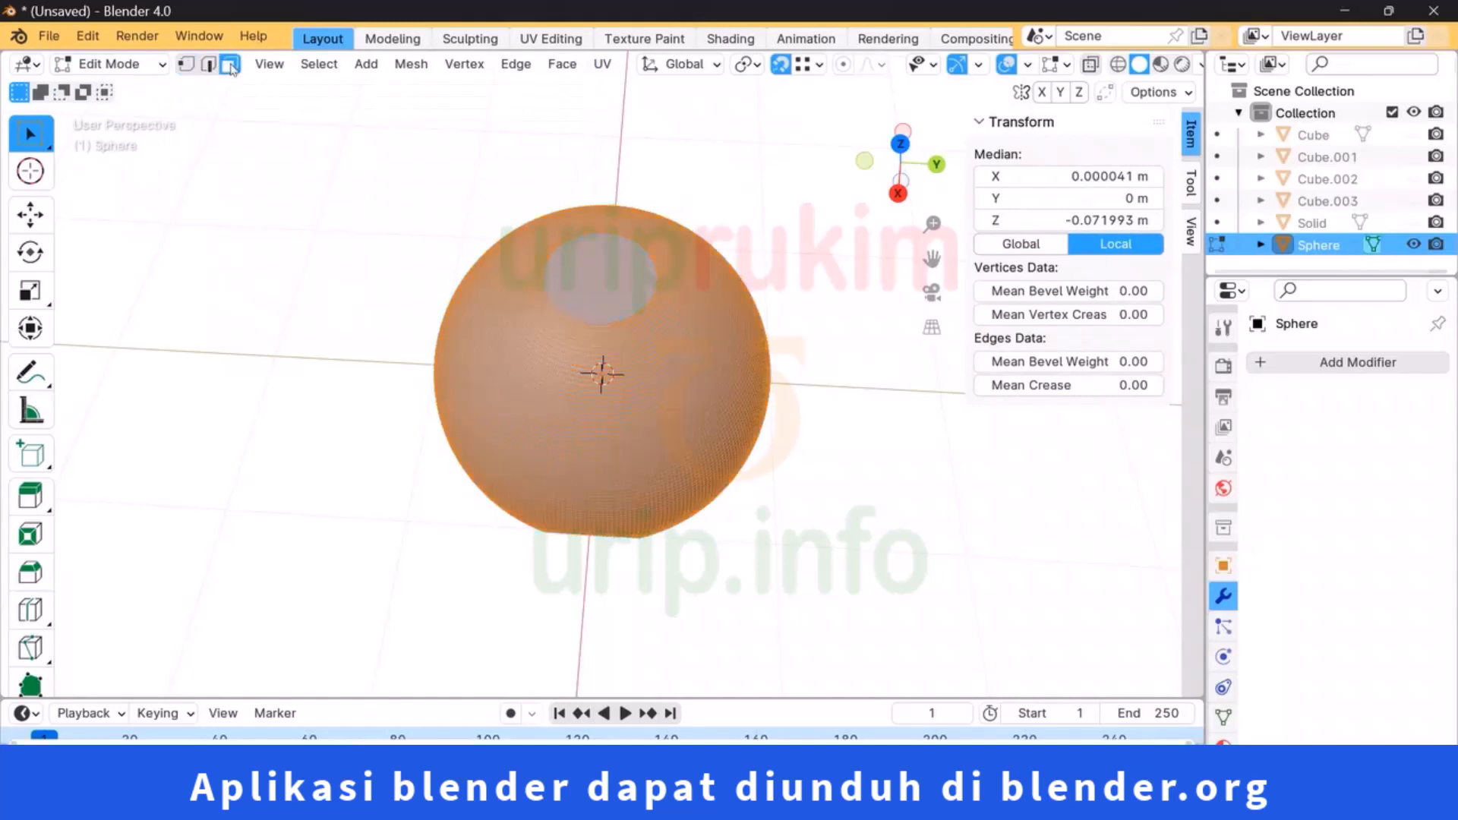
pyautogui.click(581, 257)
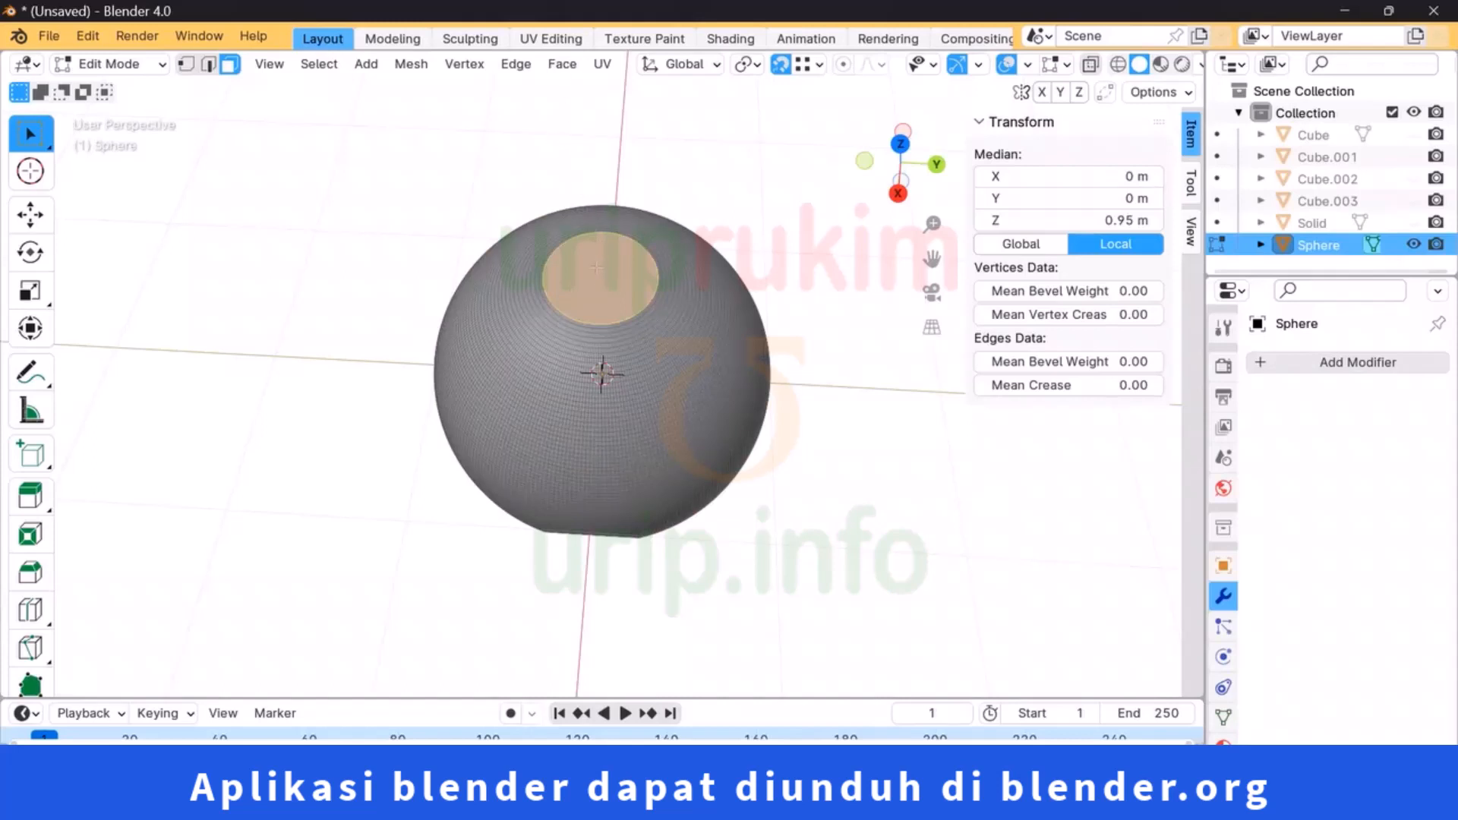
pyautogui.click(562, 64)
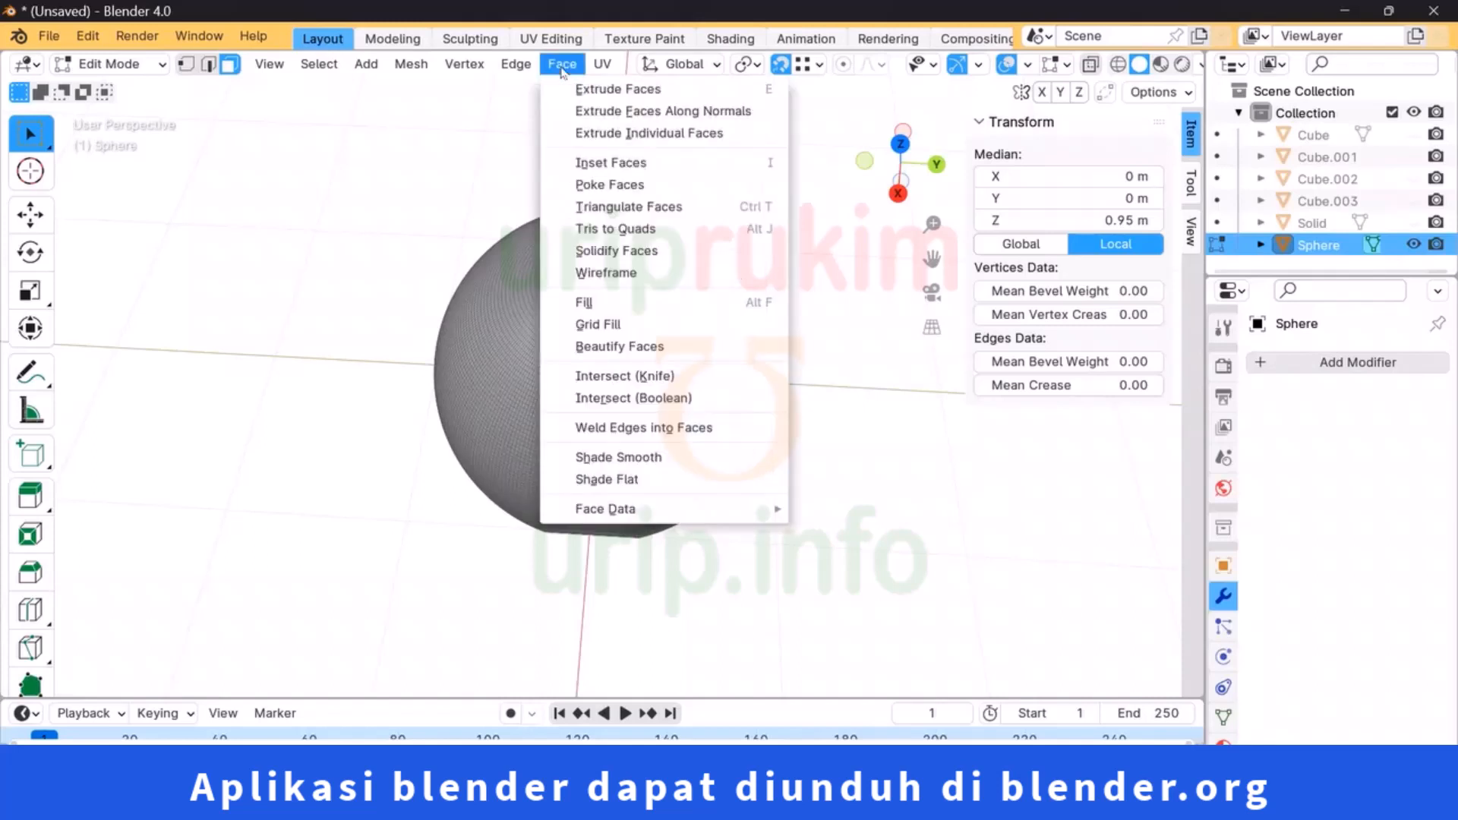
pyautogui.click(630, 187)
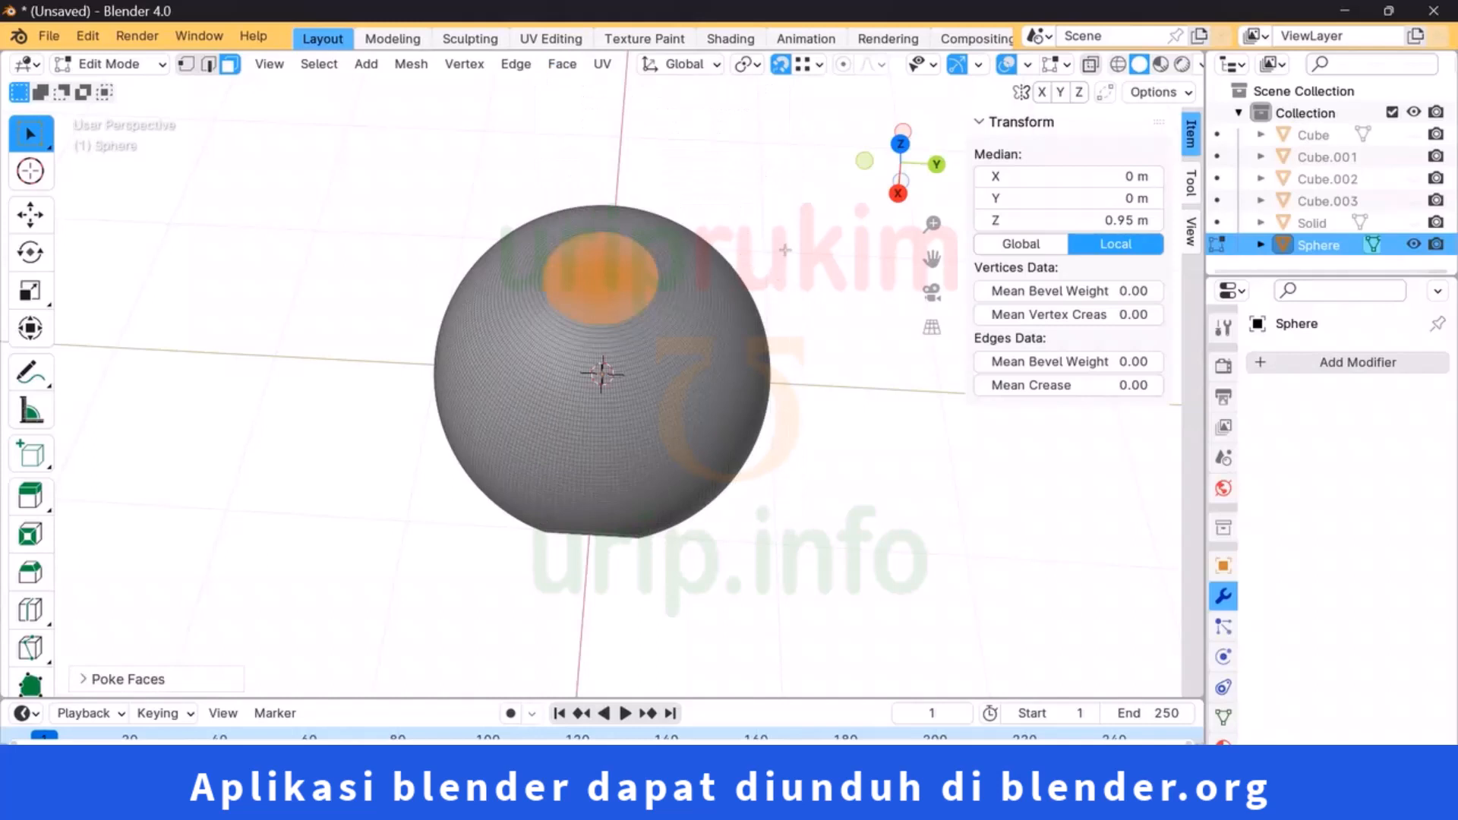
# Step: Apply Poke Faces to the lower flat face on the sphere's positive X side
pyautogui.moveTo(785, 249); pyautogui.dragTo(521, 411, button='middle')
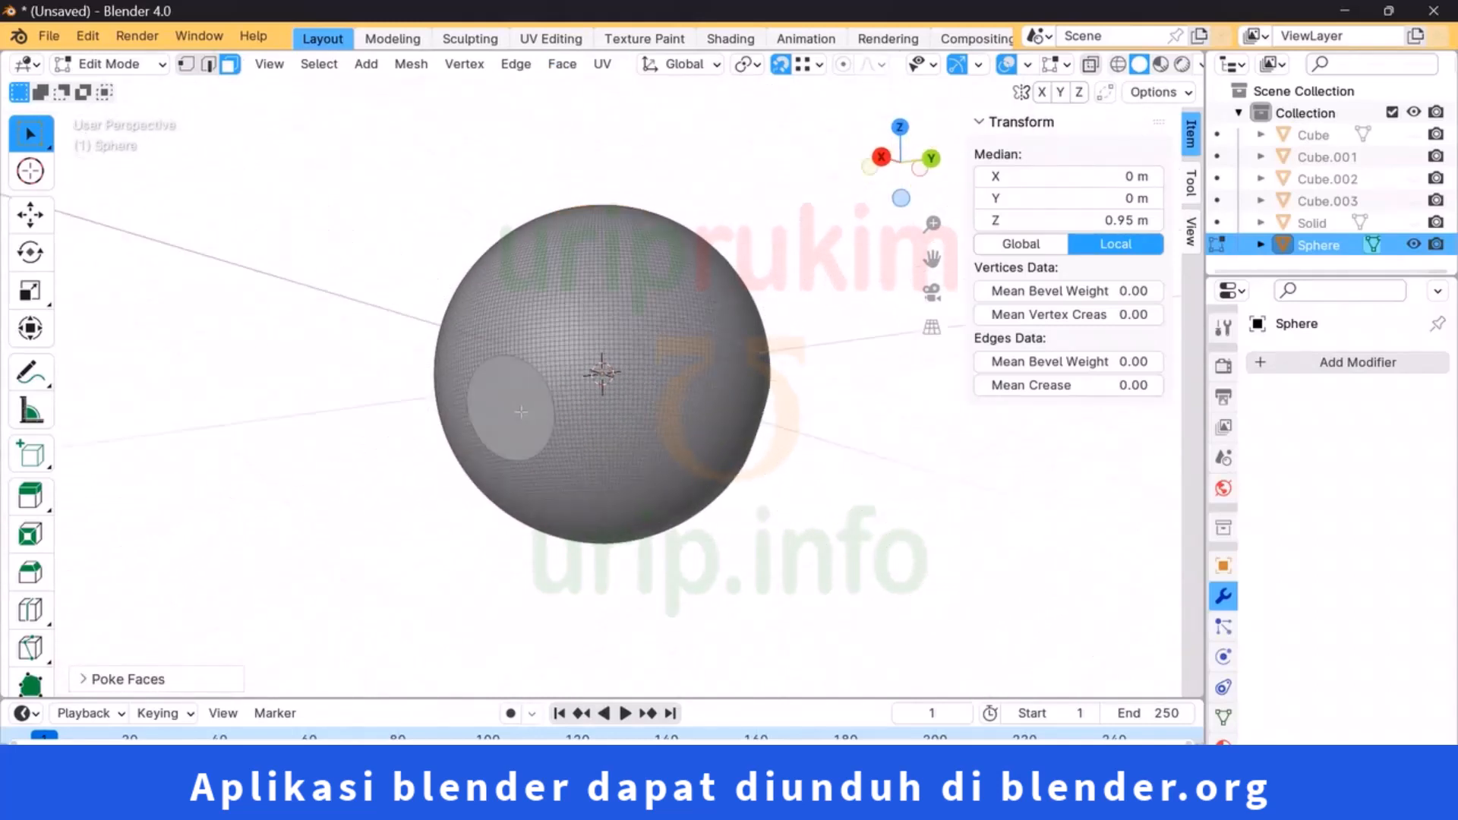
pyautogui.click(519, 410)
pyautogui.click(562, 64)
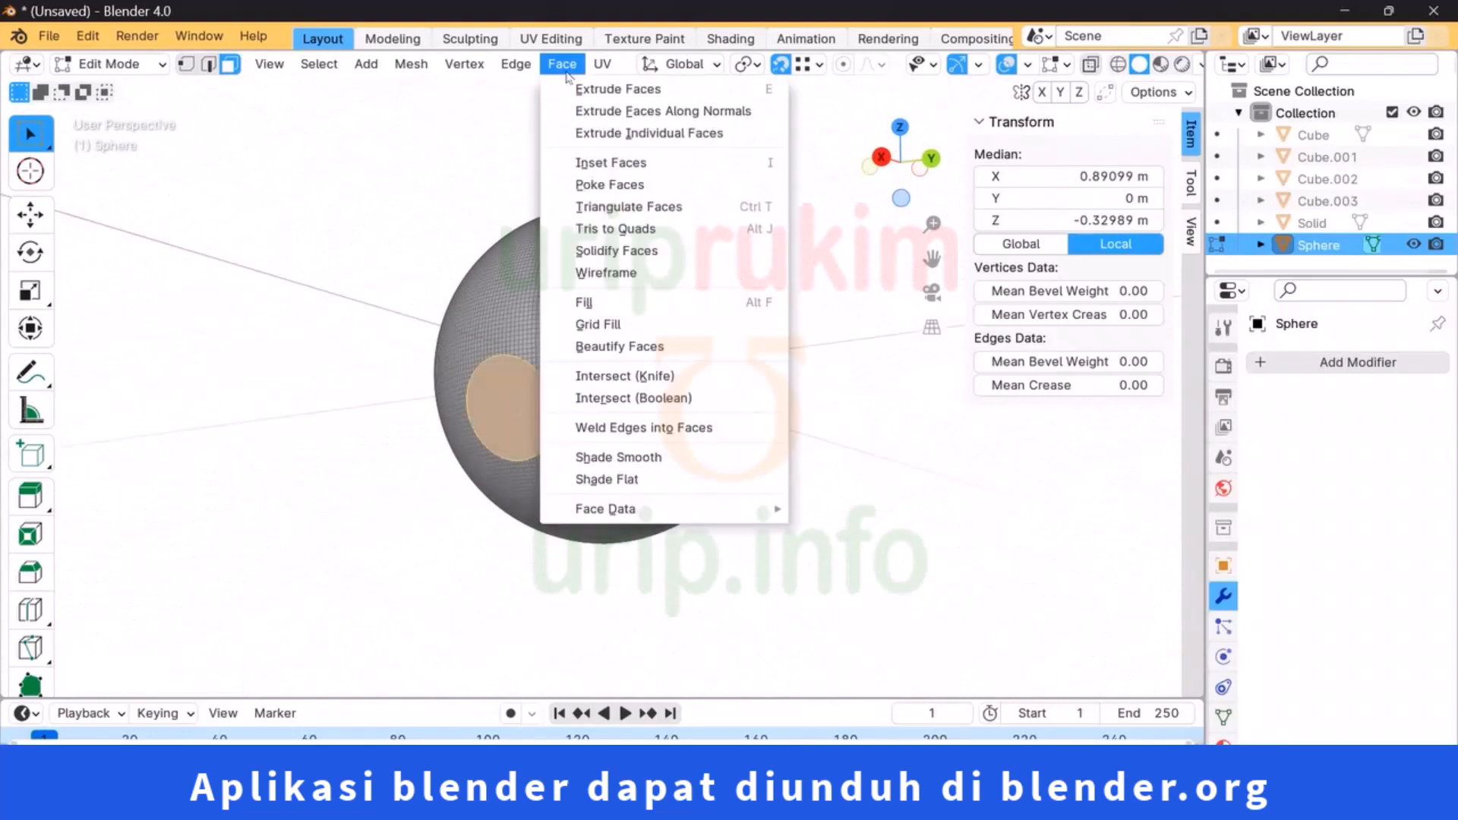
pyautogui.click(600, 185)
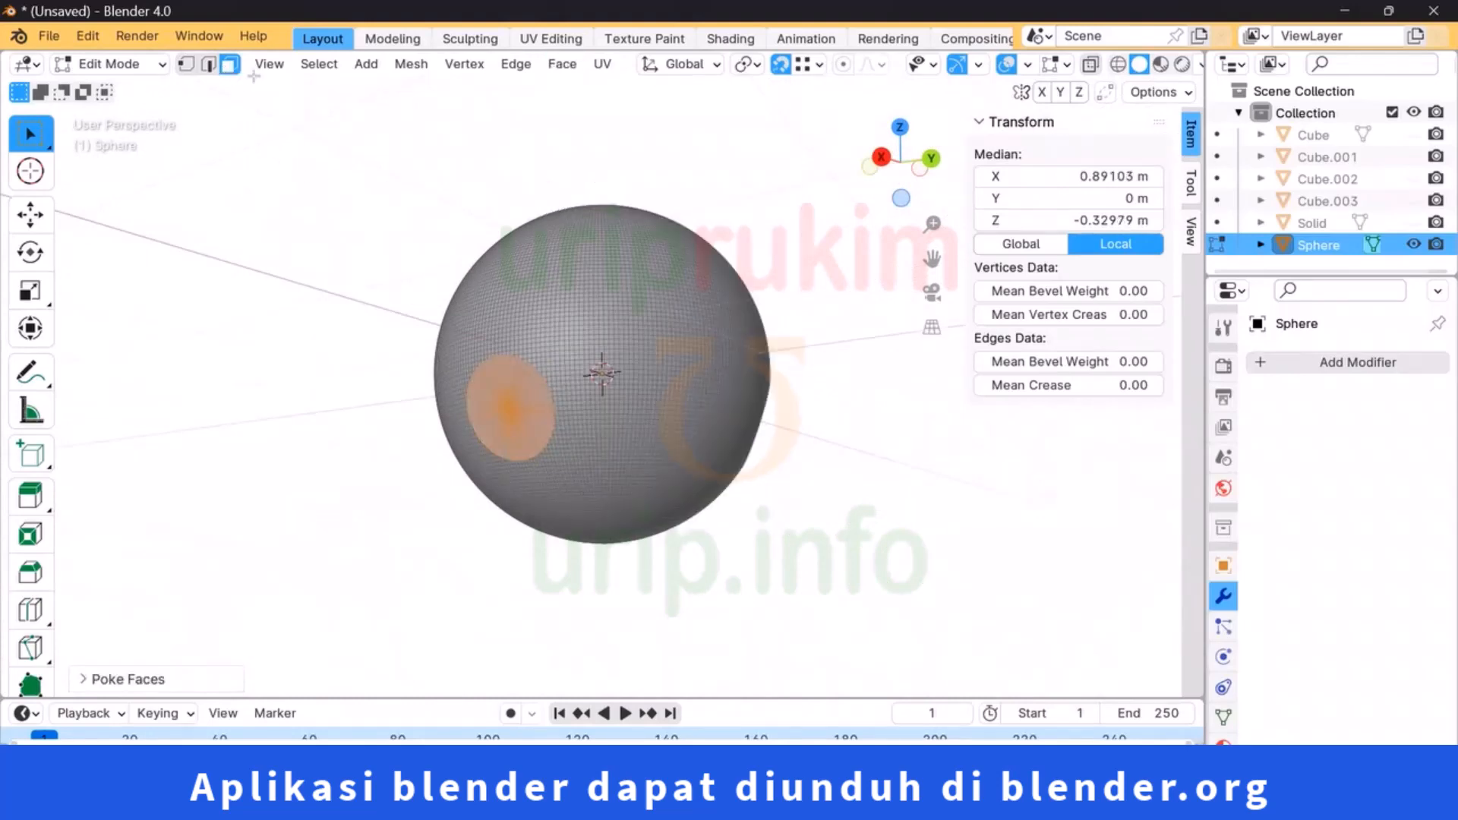
# Step: Apply Poke Faces to the lower flat face on the sphere's positive Y side
pyautogui.moveTo(851, 331); pyautogui.dragTo(677, 305, button='middle')
pyautogui.click(701, 383)
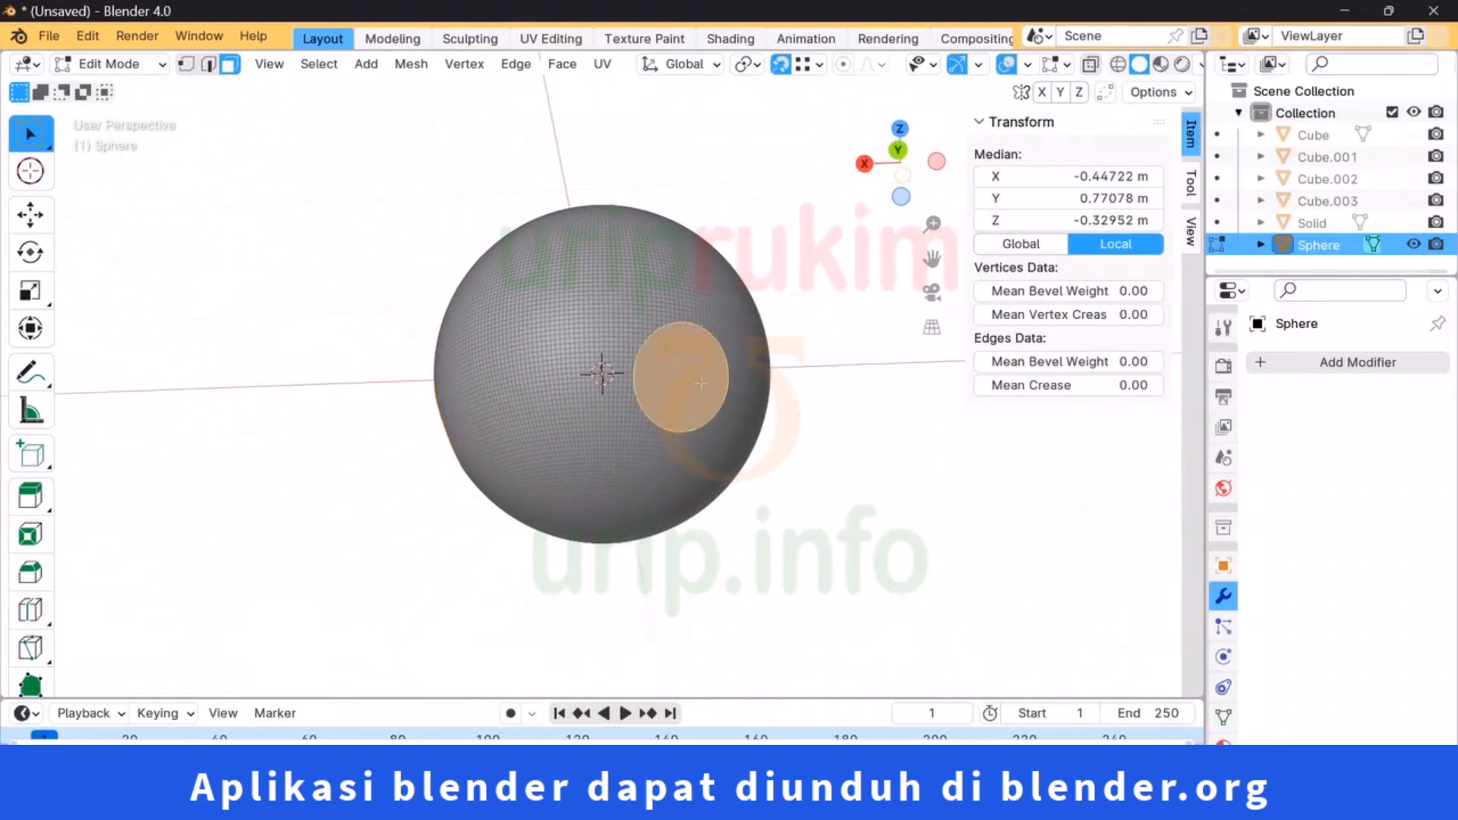
pyautogui.click(562, 64)
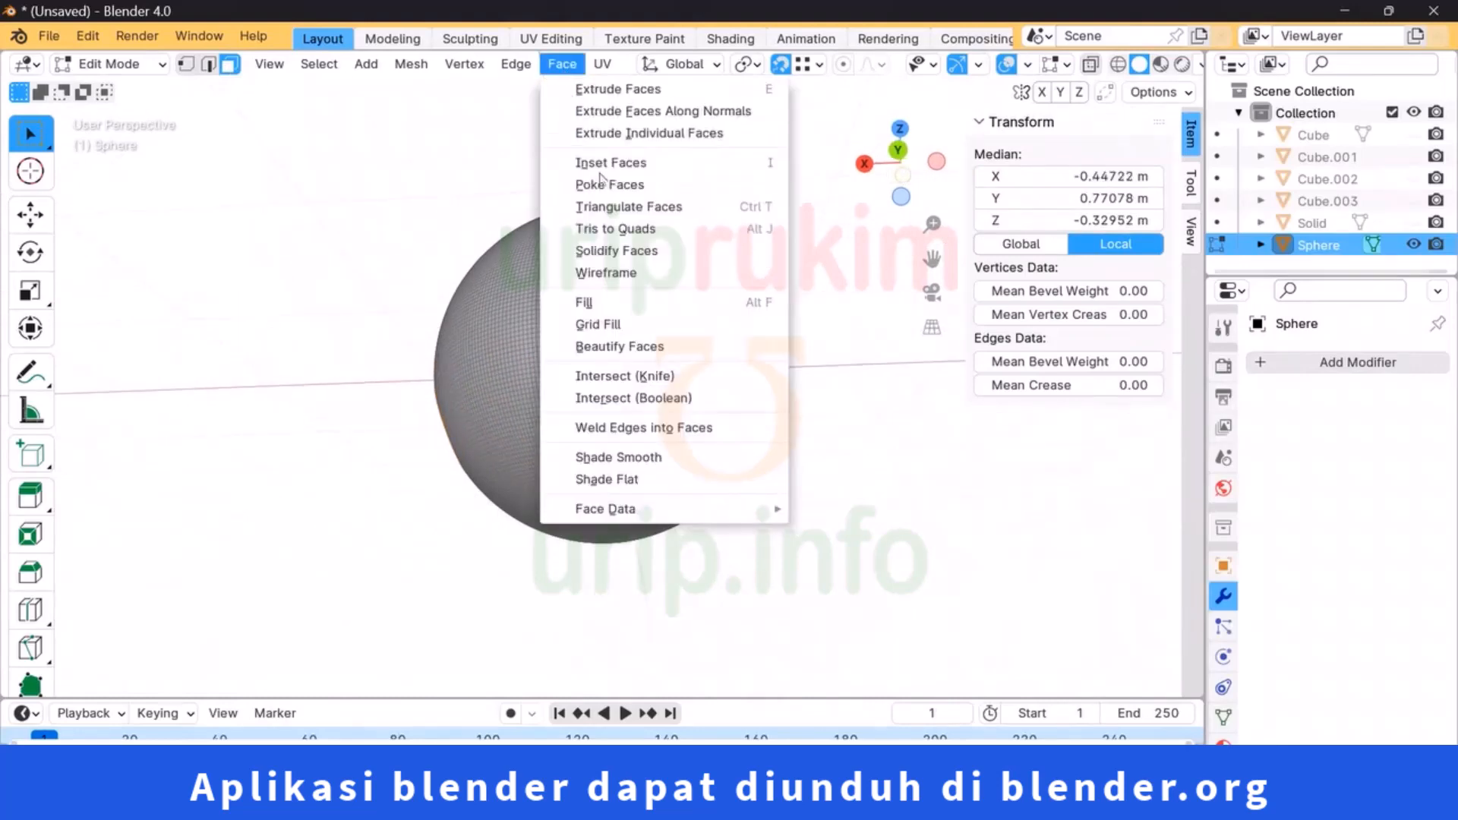
pyautogui.click(602, 182)
# Step: Apply Poke Faces to the lower flat face on the sphere's negative Y side and clear the selection
pyautogui.moveTo(672, 227); pyautogui.dragTo(361, 257, button='middle')
pyautogui.click(568, 366)
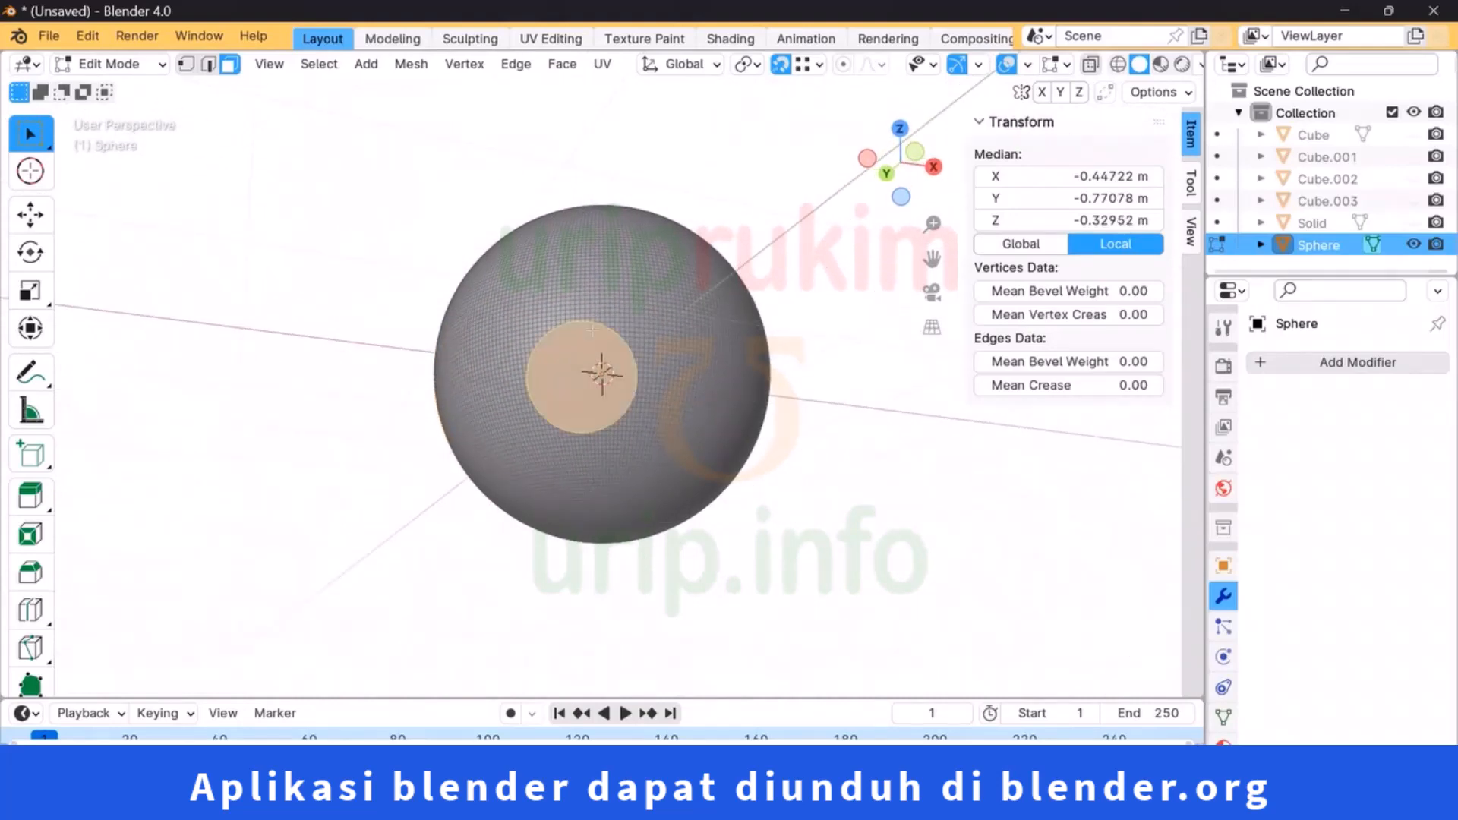
pyautogui.click(562, 64)
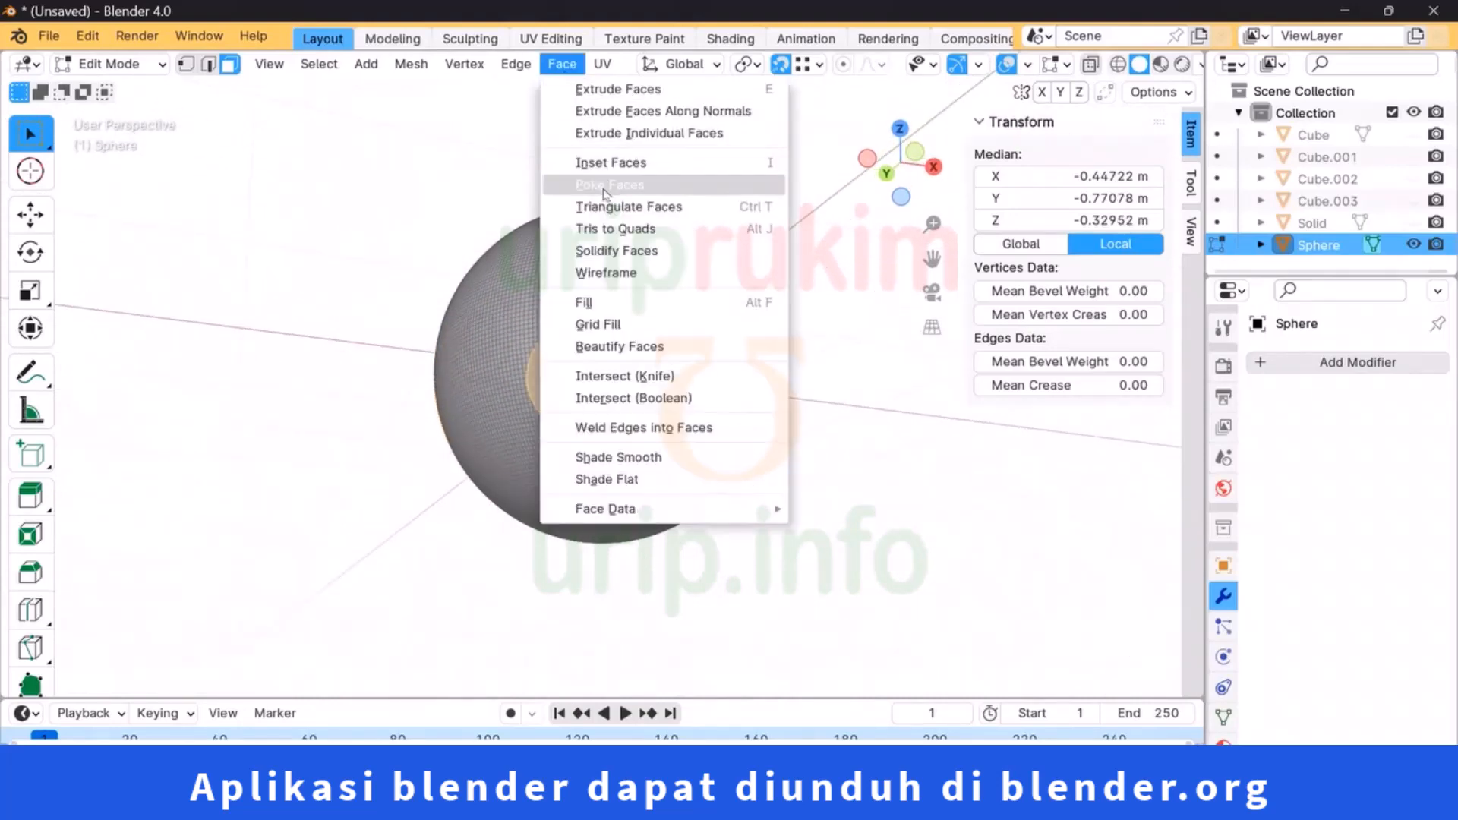
pyautogui.click(600, 184)
pyautogui.click(756, 193)
pyautogui.moveTo(755, 194); pyautogui.dragTo(609, 446, button='middle')
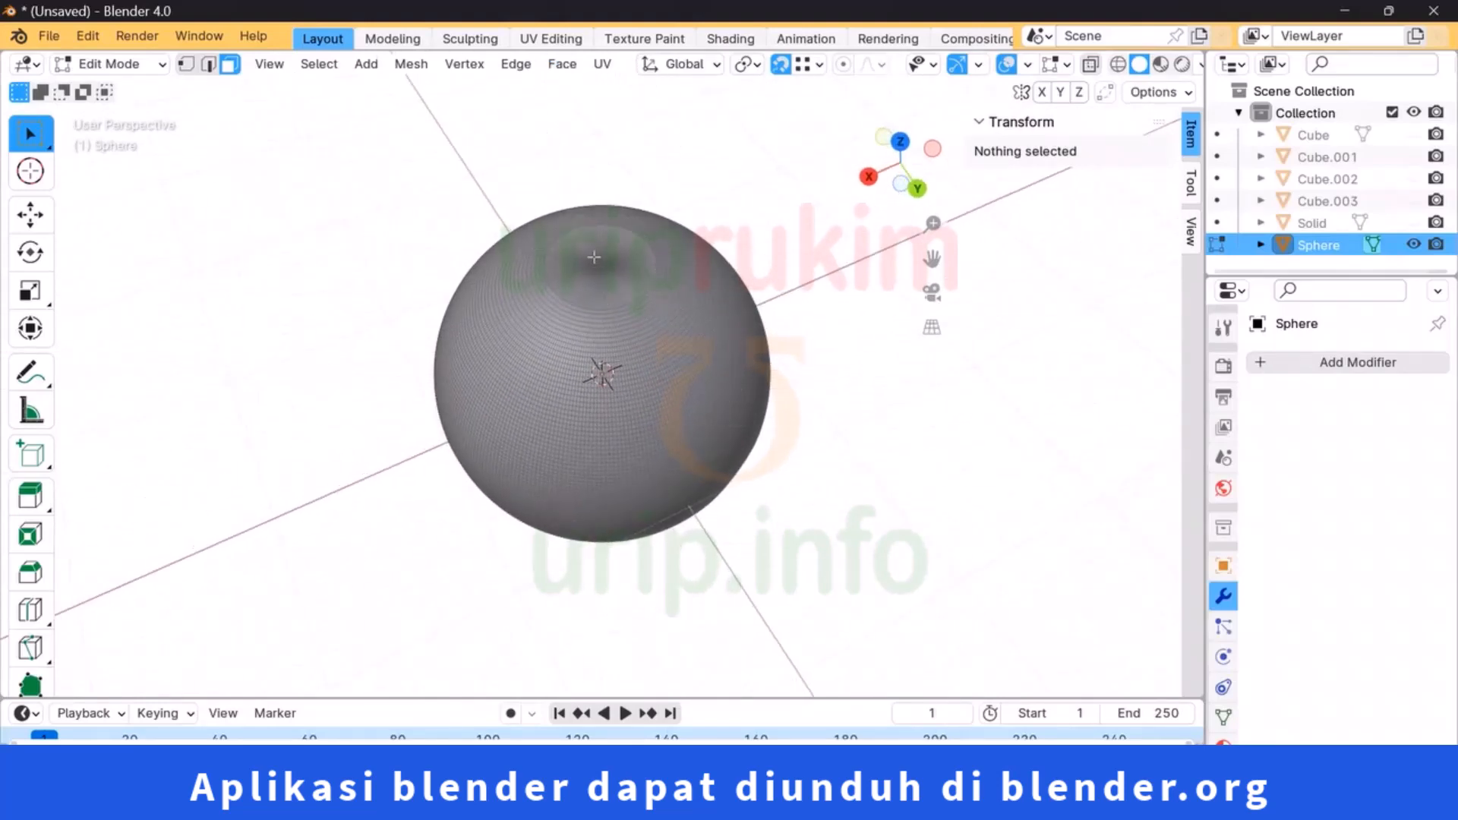
# Step: Select the triangles of the sphere's top flat face, apply Poke Faces to them again and return to Object Mode
pyautogui.click(624, 284)
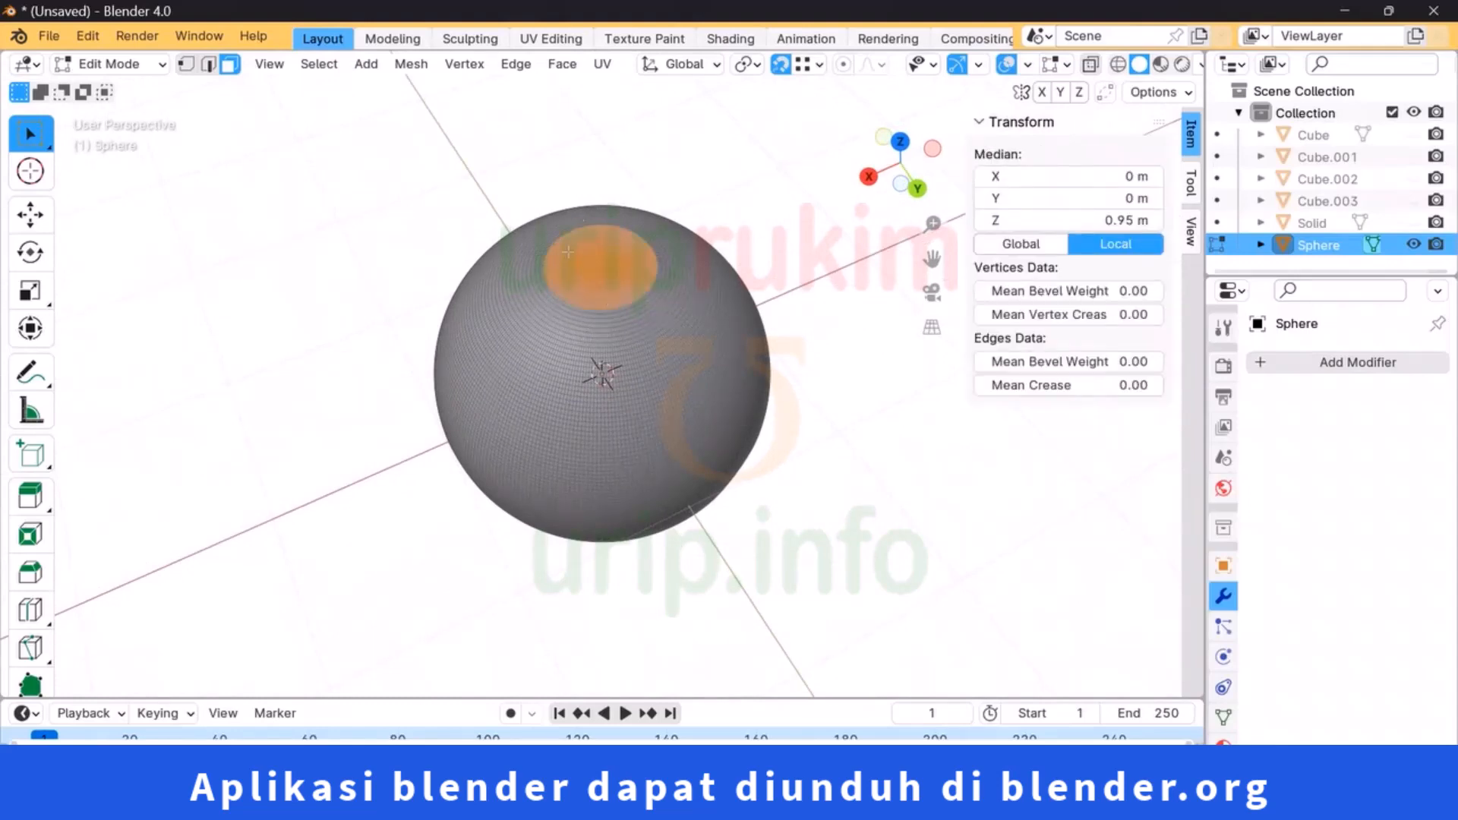
pyautogui.click(562, 65)
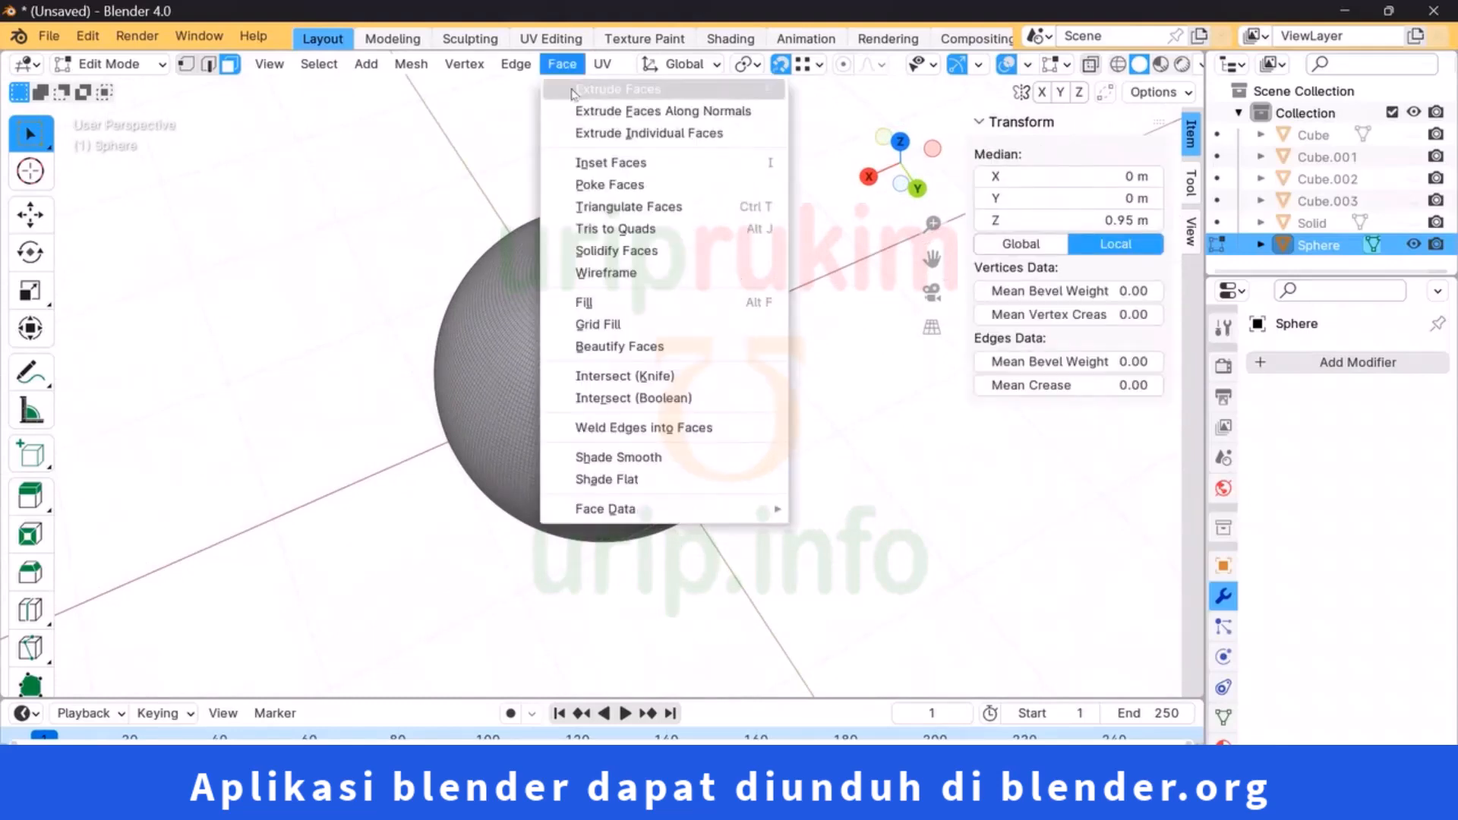
pyautogui.click(610, 185)
pyautogui.click(615, 185)
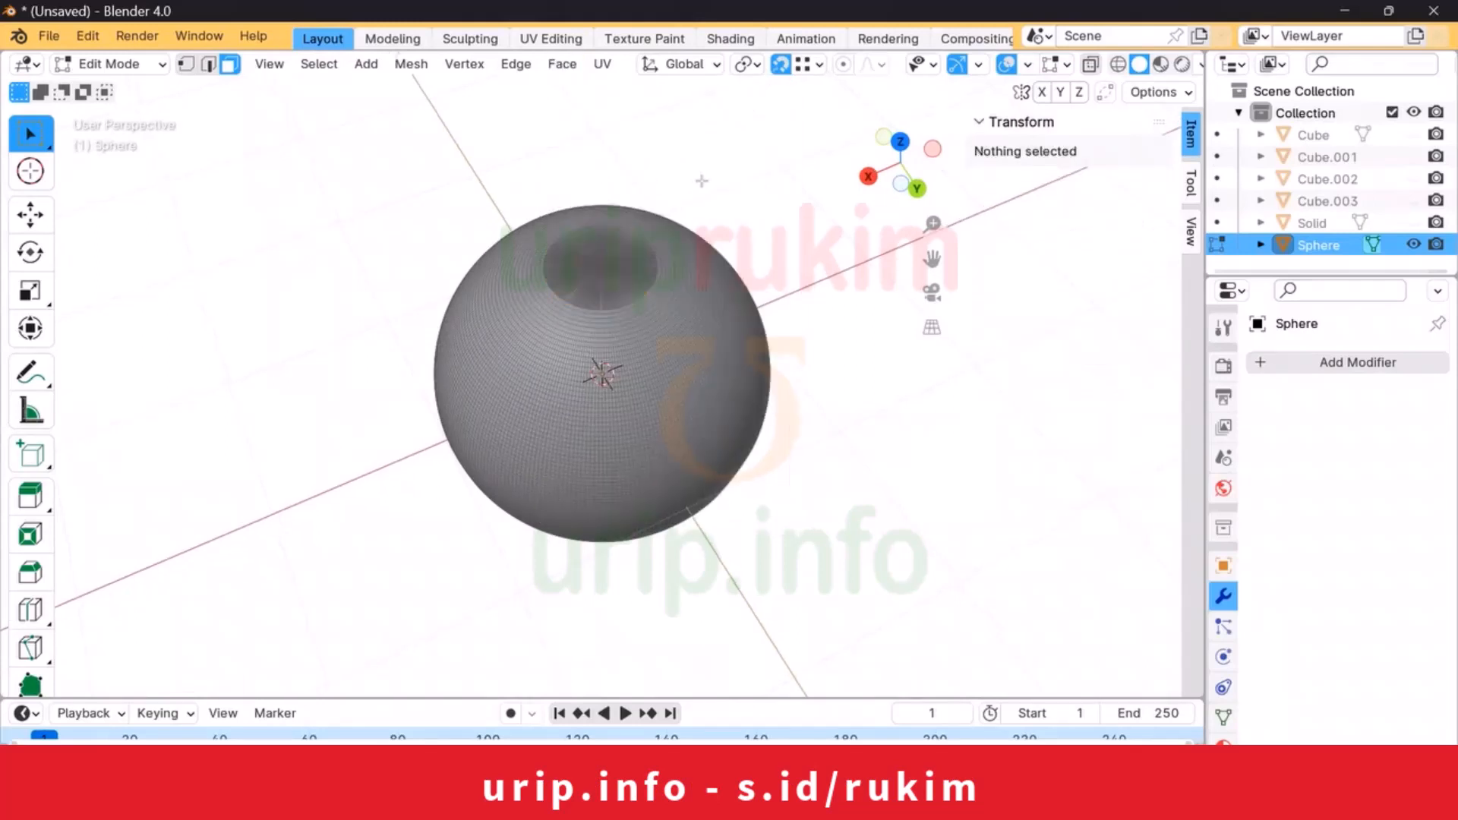
pyautogui.moveTo(615, 184); pyautogui.dragTo(699, 228, button='middle')
pyautogui.moveTo(617, 328); pyautogui.dragTo(612, 218, button='middle')
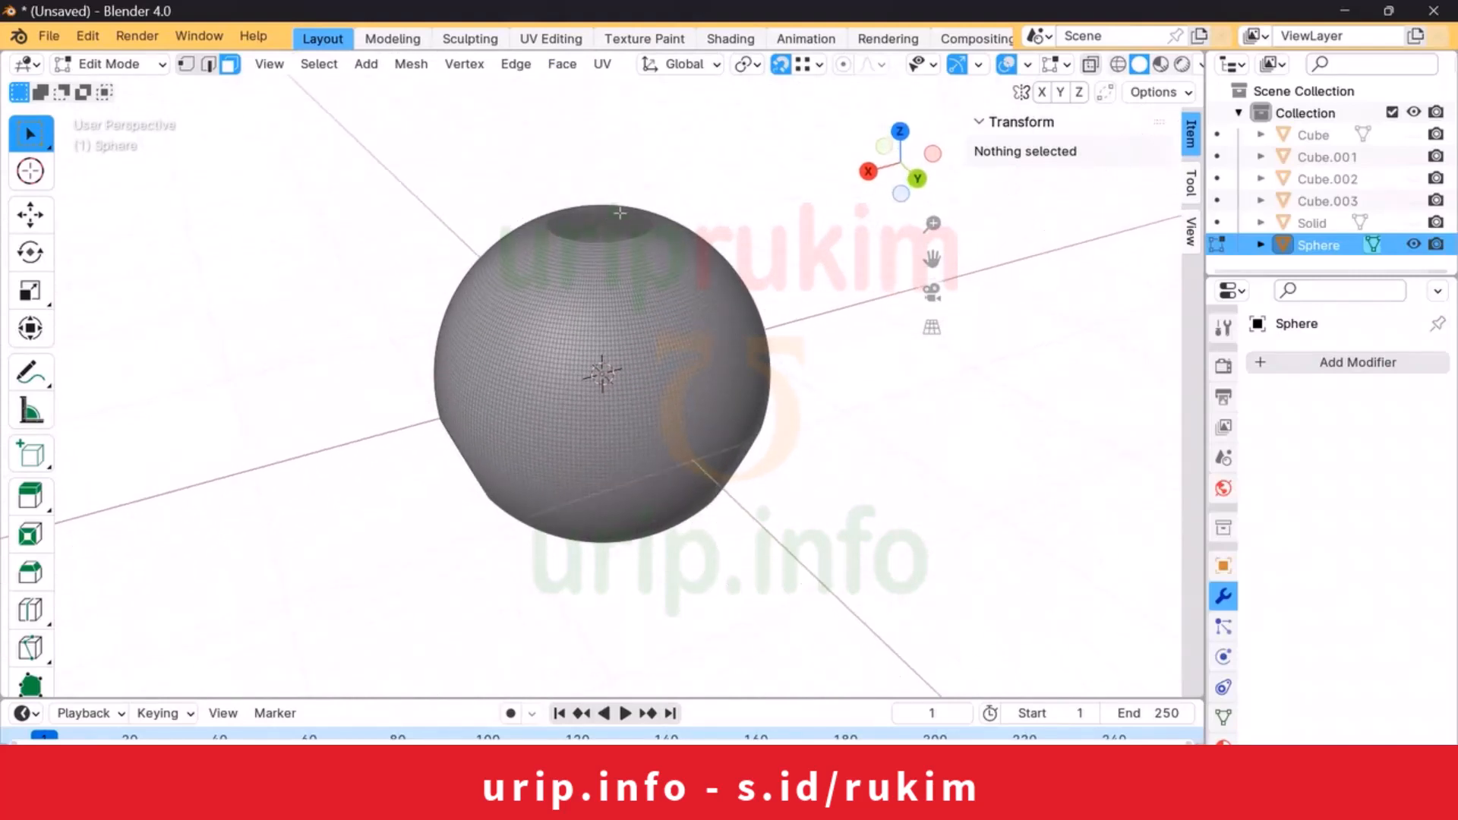
pyautogui.click(148, 65)
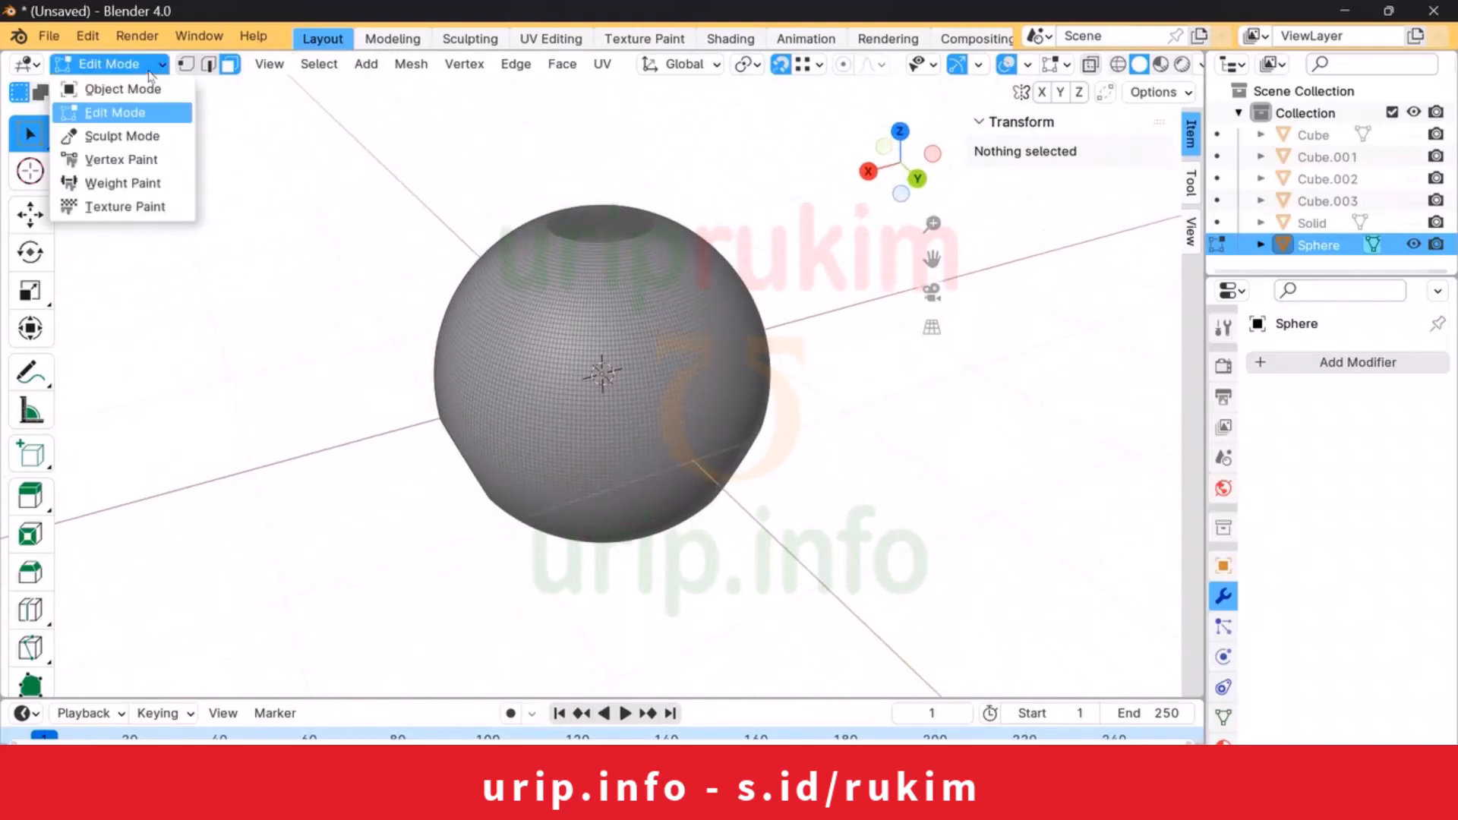
pyautogui.click(144, 101)
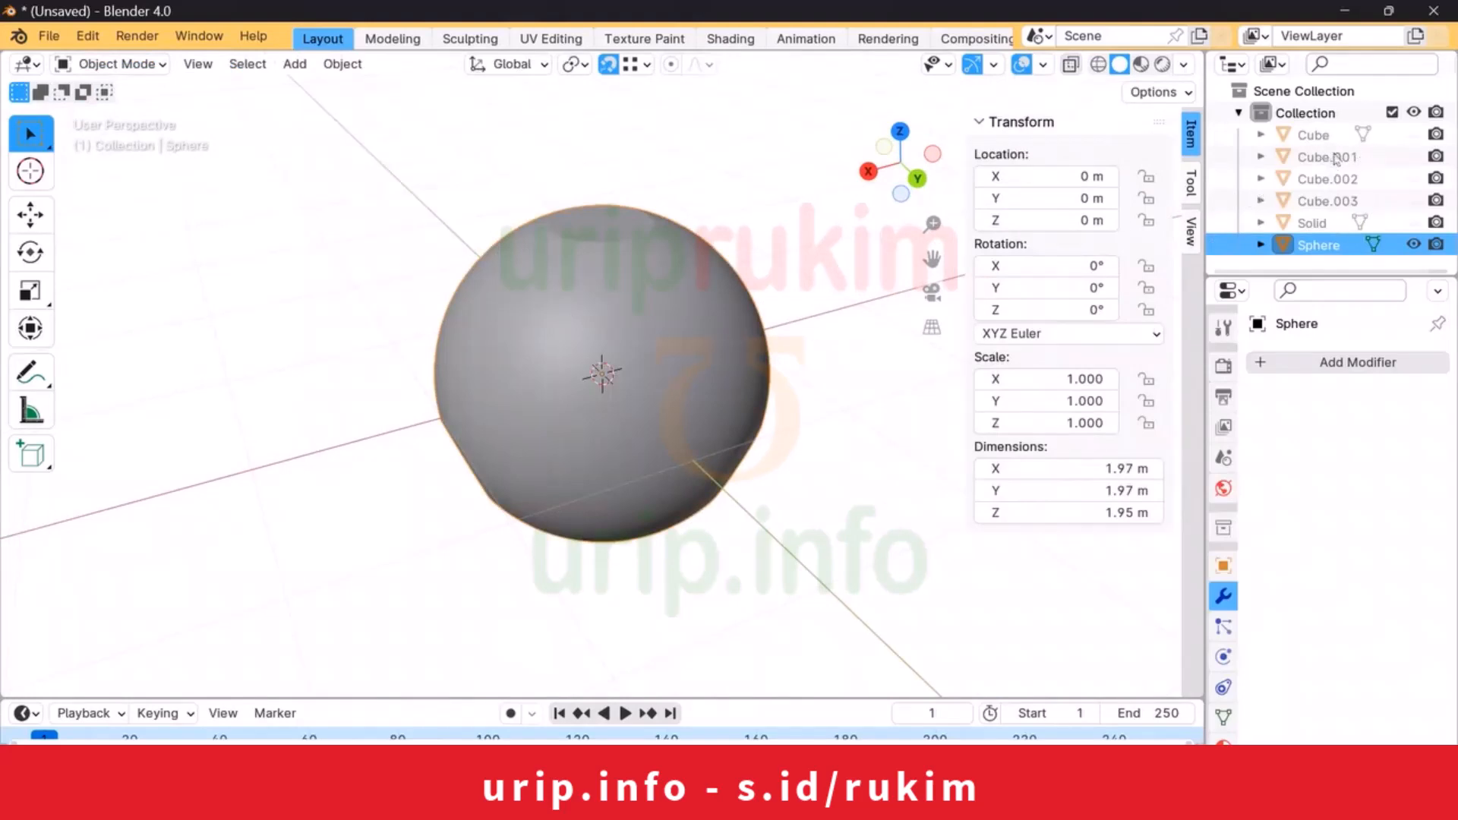
# Step: Delete the hidden helper objects Cube, Cube.001, Cube.002, Cube.003 and Solid, keeping only the sphere
pyautogui.click(1315, 136)
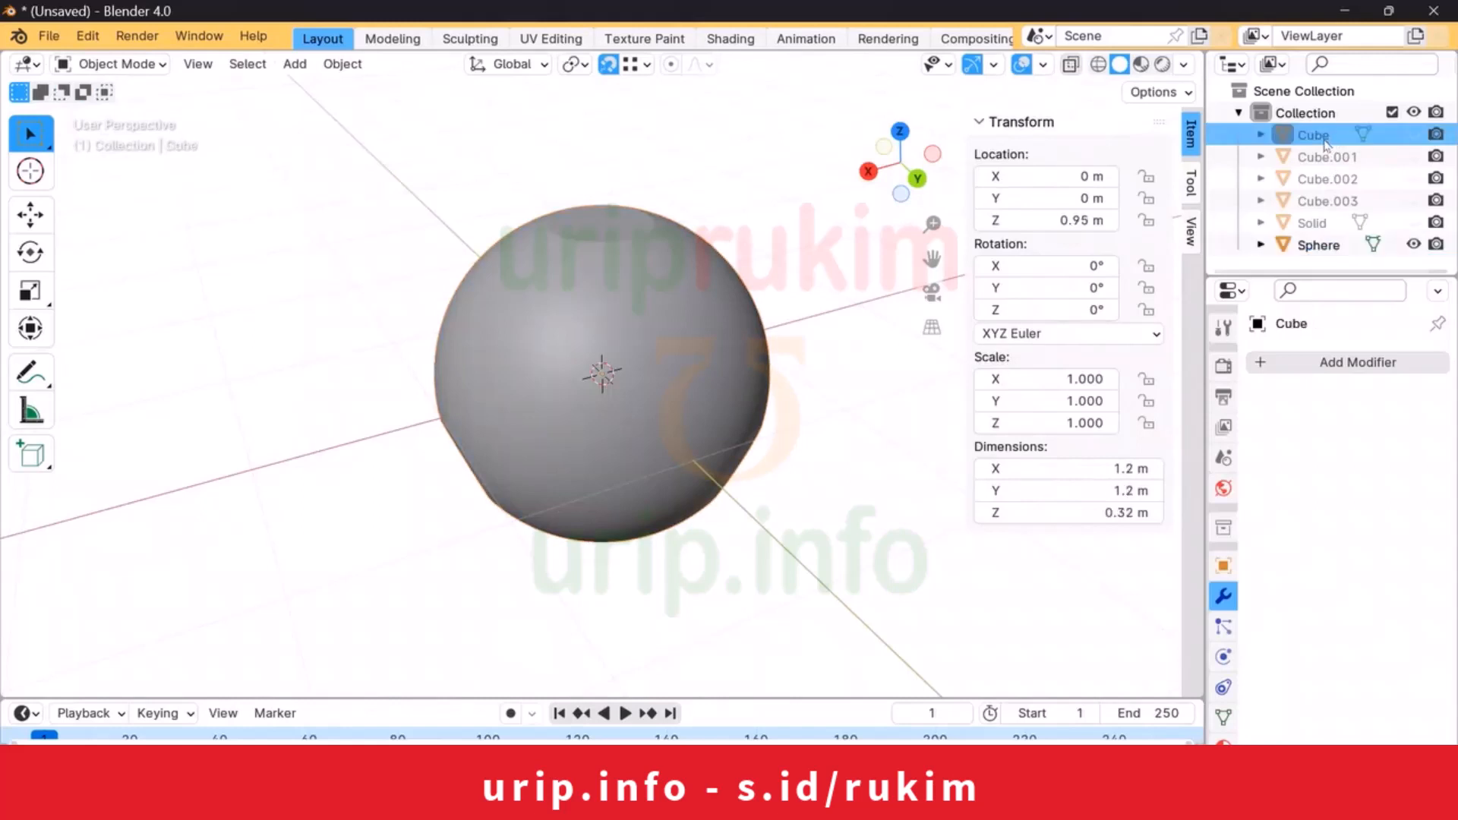
pyautogui.press('x')
pyautogui.click(1325, 142)
pyautogui.press('x')
pyautogui.click(1325, 143)
pyautogui.press('x')
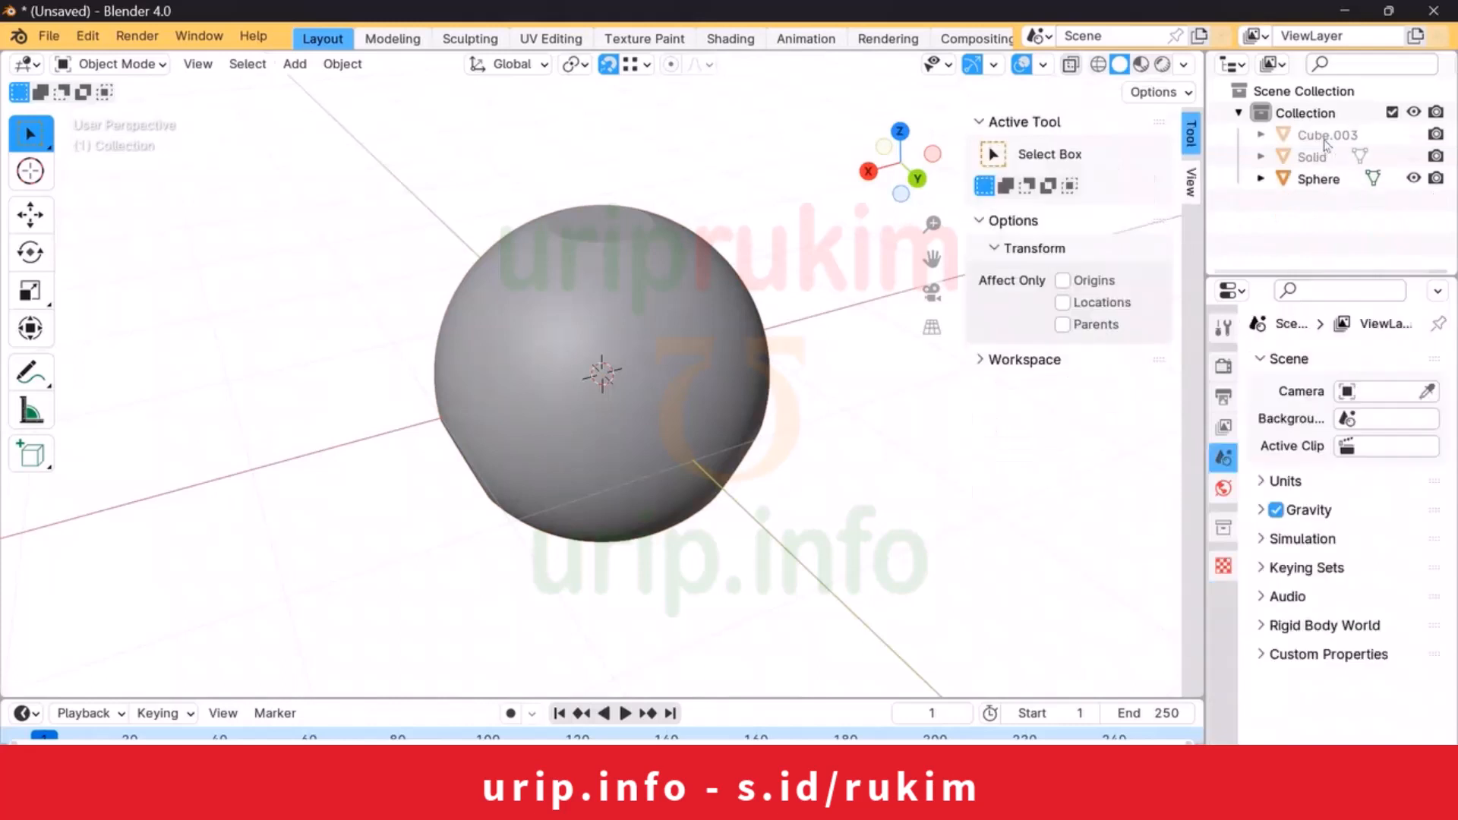
pyautogui.click(1325, 143)
pyautogui.press('x')
pyautogui.click(1325, 143)
pyautogui.press('x')
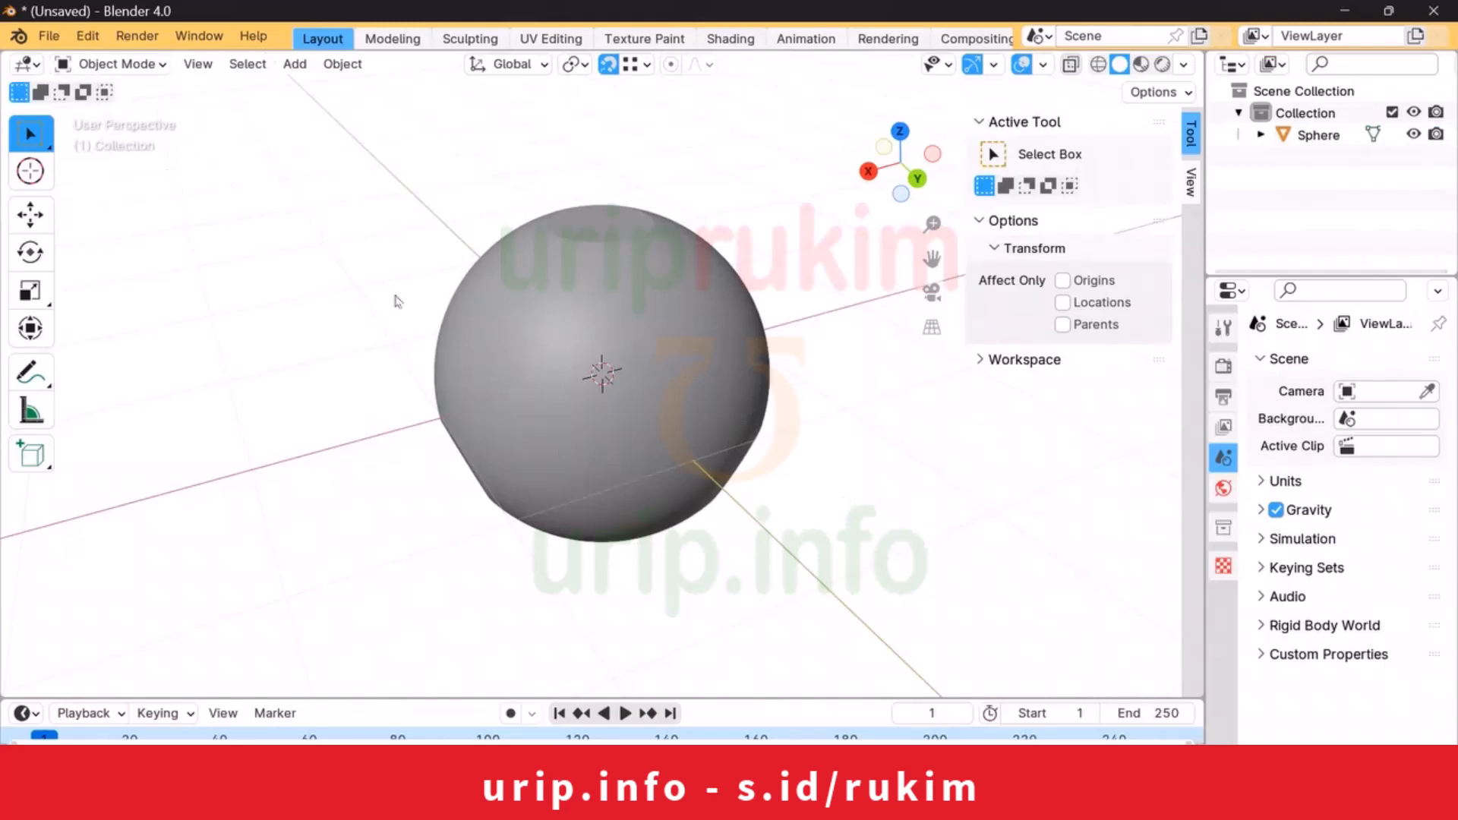
# Step: Save the file as "C tet" in the D:\Dokumen Kastem folder
pyautogui.moveTo(511, 324)
pyautogui.mouseDown(button='middle')
pyautogui.moveTo(522, 293)
pyautogui.moveTo(486, 281)
pyautogui.mouseUp(button='middle')
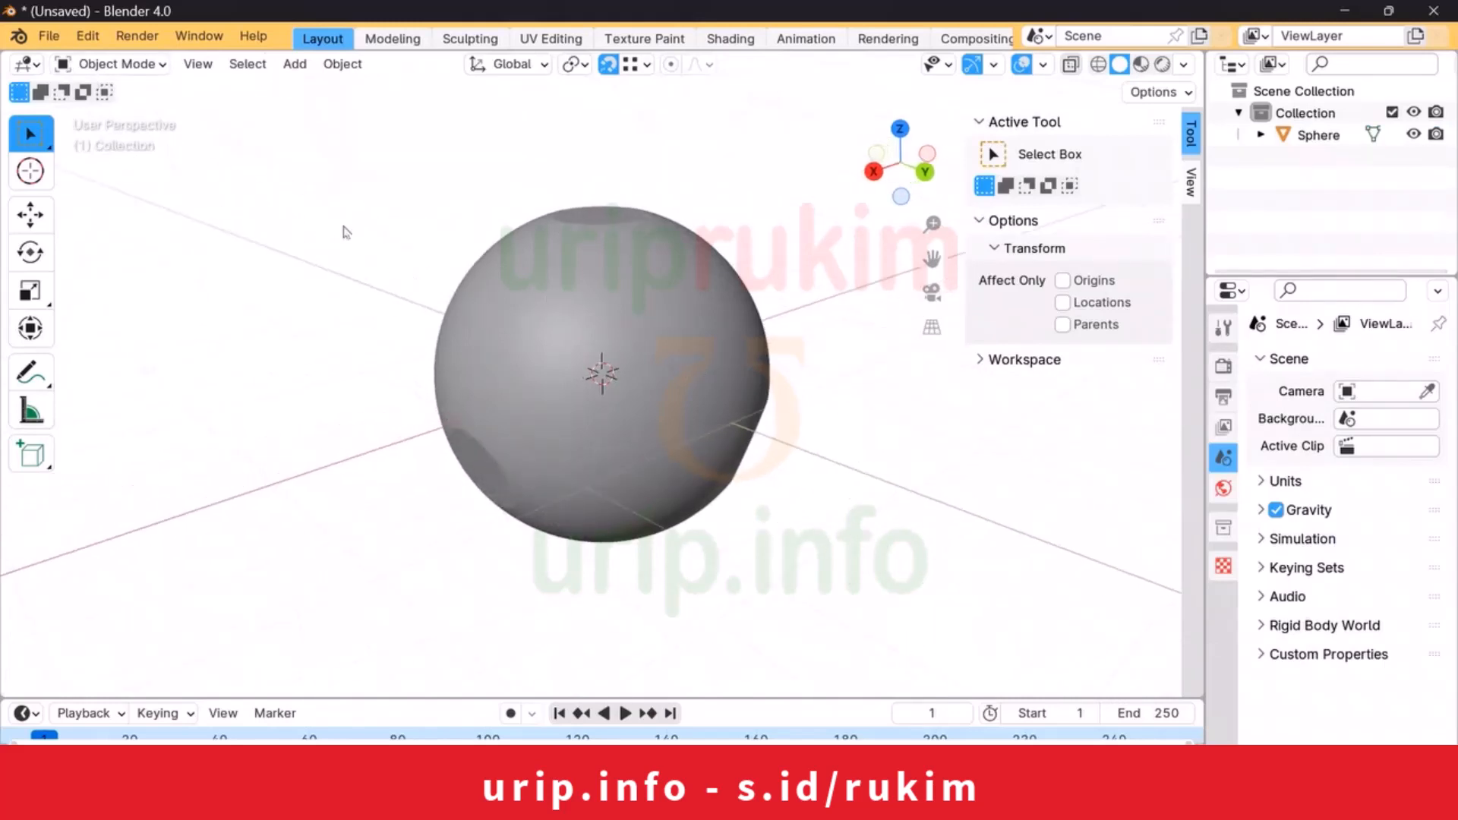
pyautogui.click(50, 39)
pyautogui.click(79, 178)
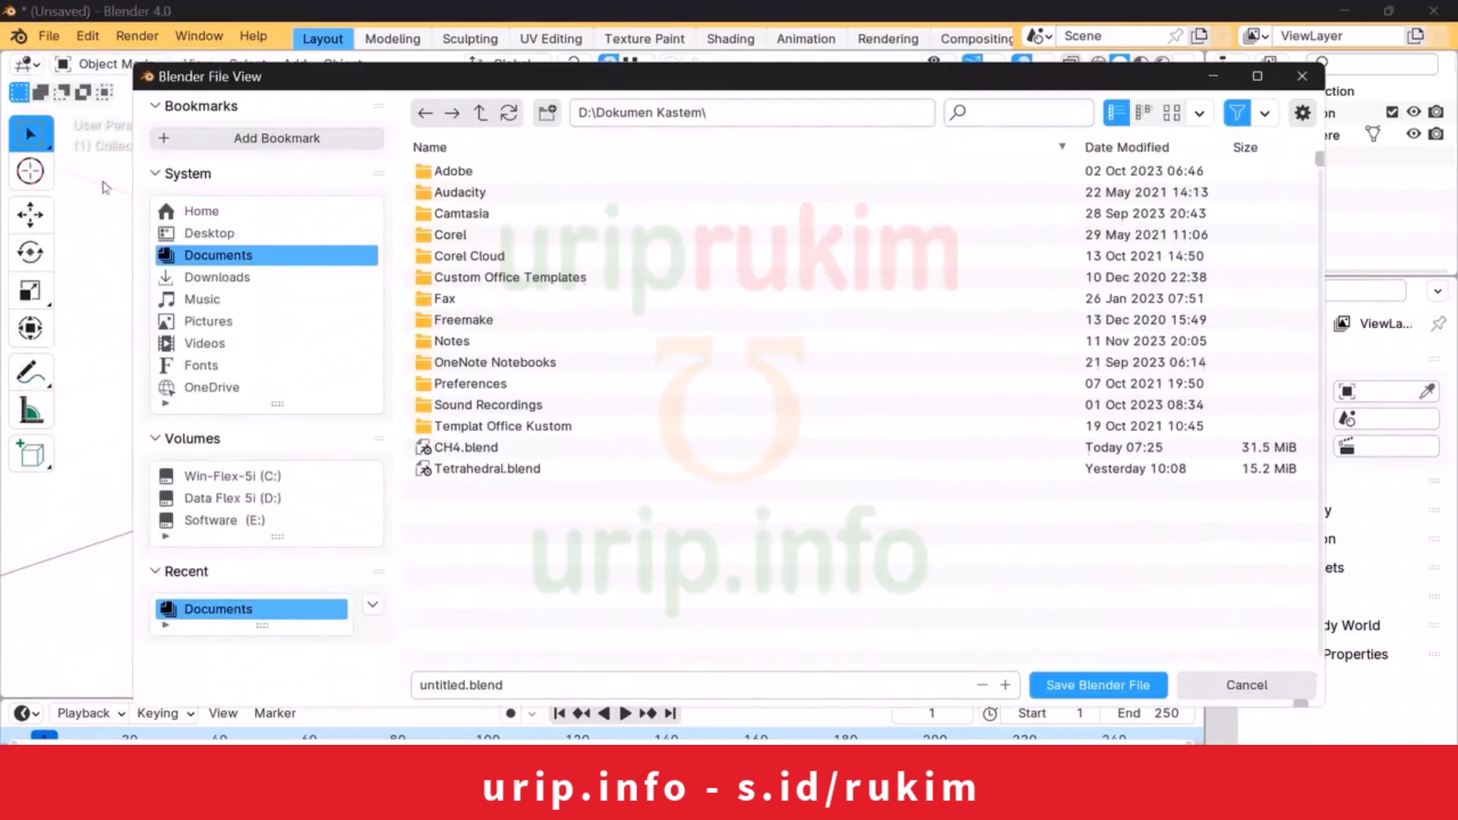
pyautogui.click(537, 675)
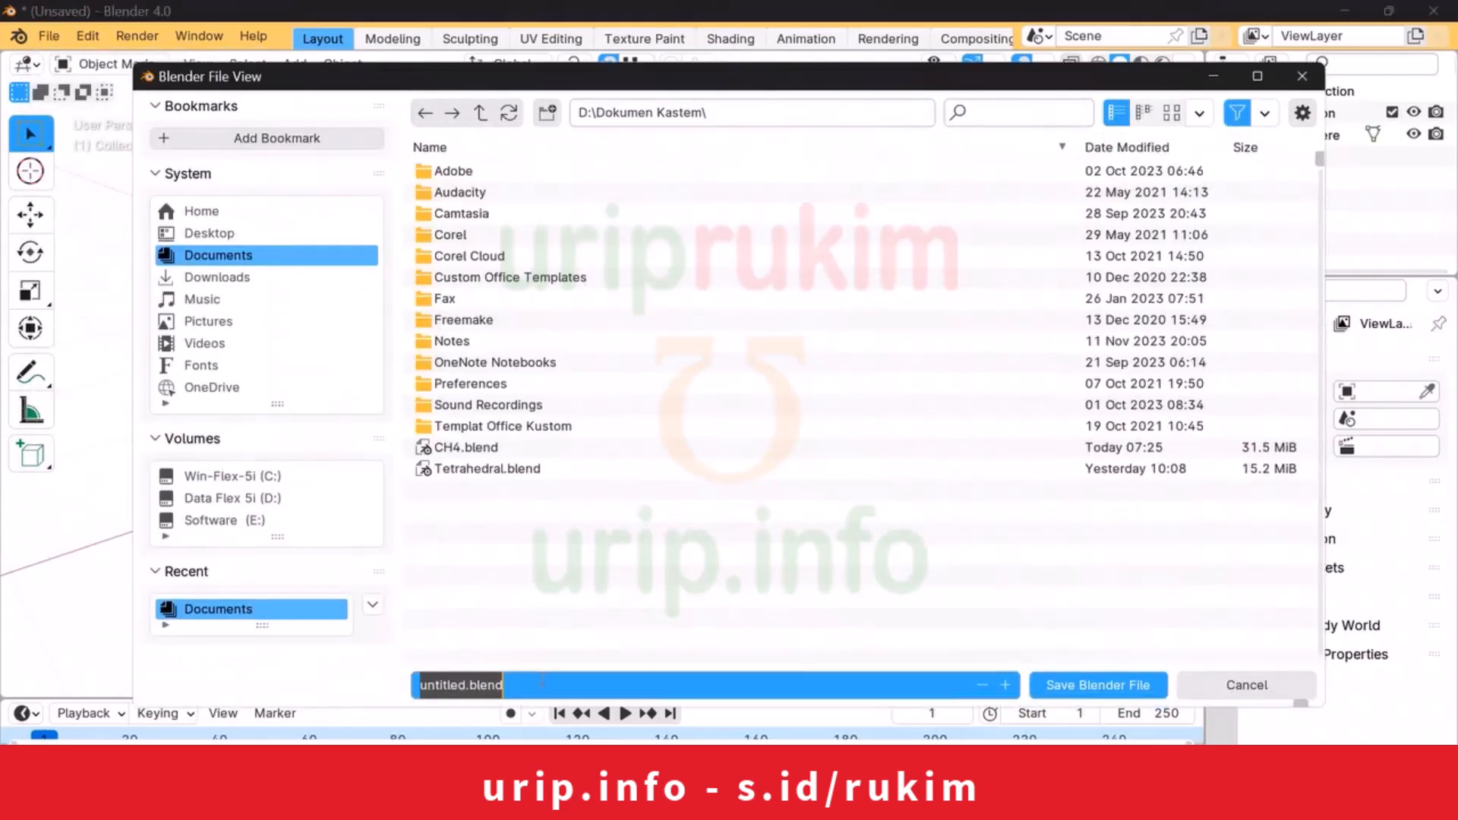
pyautogui.write('C')
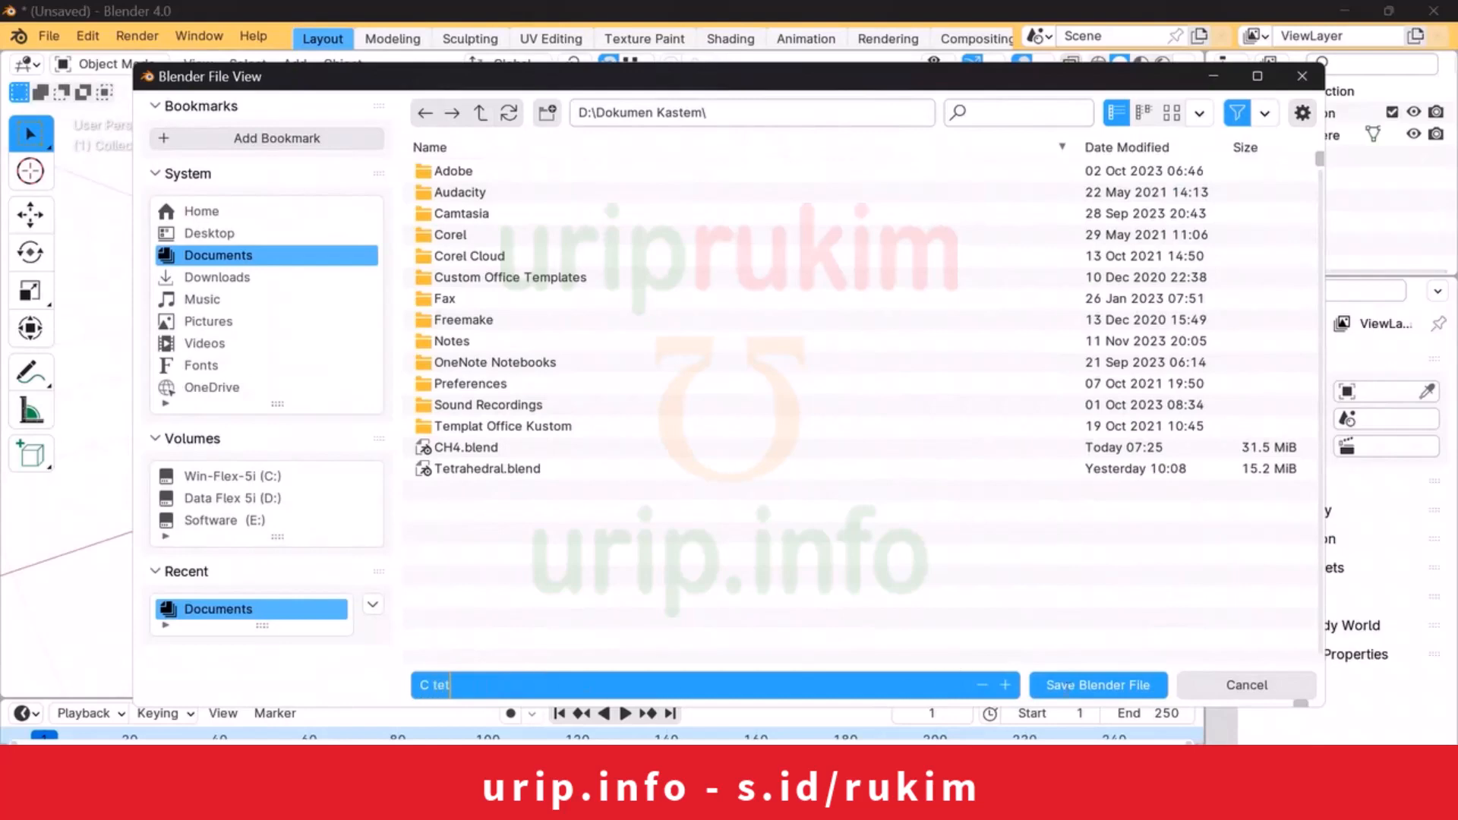
pyautogui.write(' tet')
pyautogui.press('Return')
pyautogui.click(1070, 687)
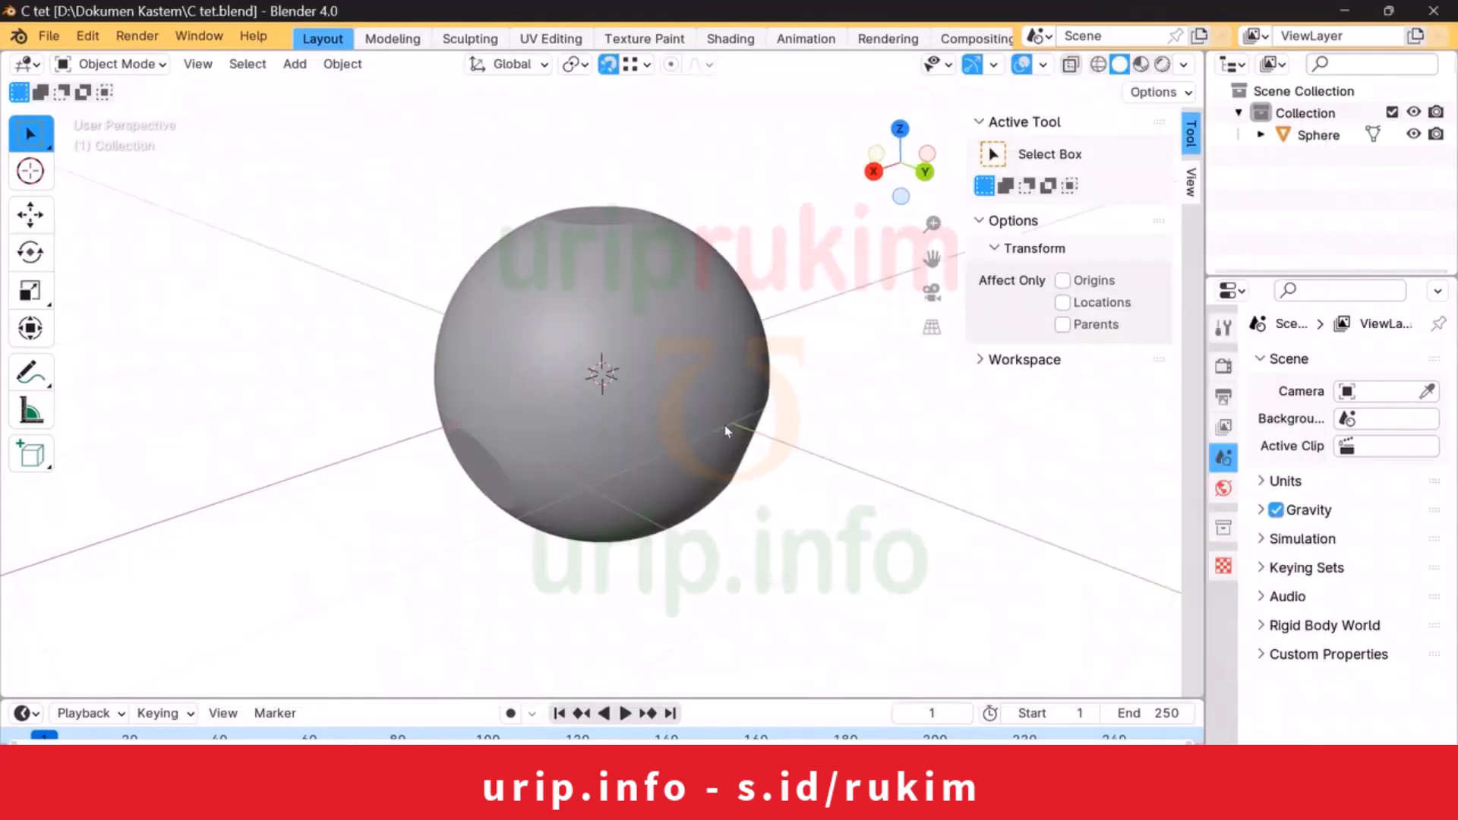
# Step: Enlarge the timeline area, switch it to the Asset Browser and show the Molekul catalog
pyautogui.moveTo(751, 394); pyautogui.dragTo(735, 384, button='middle')
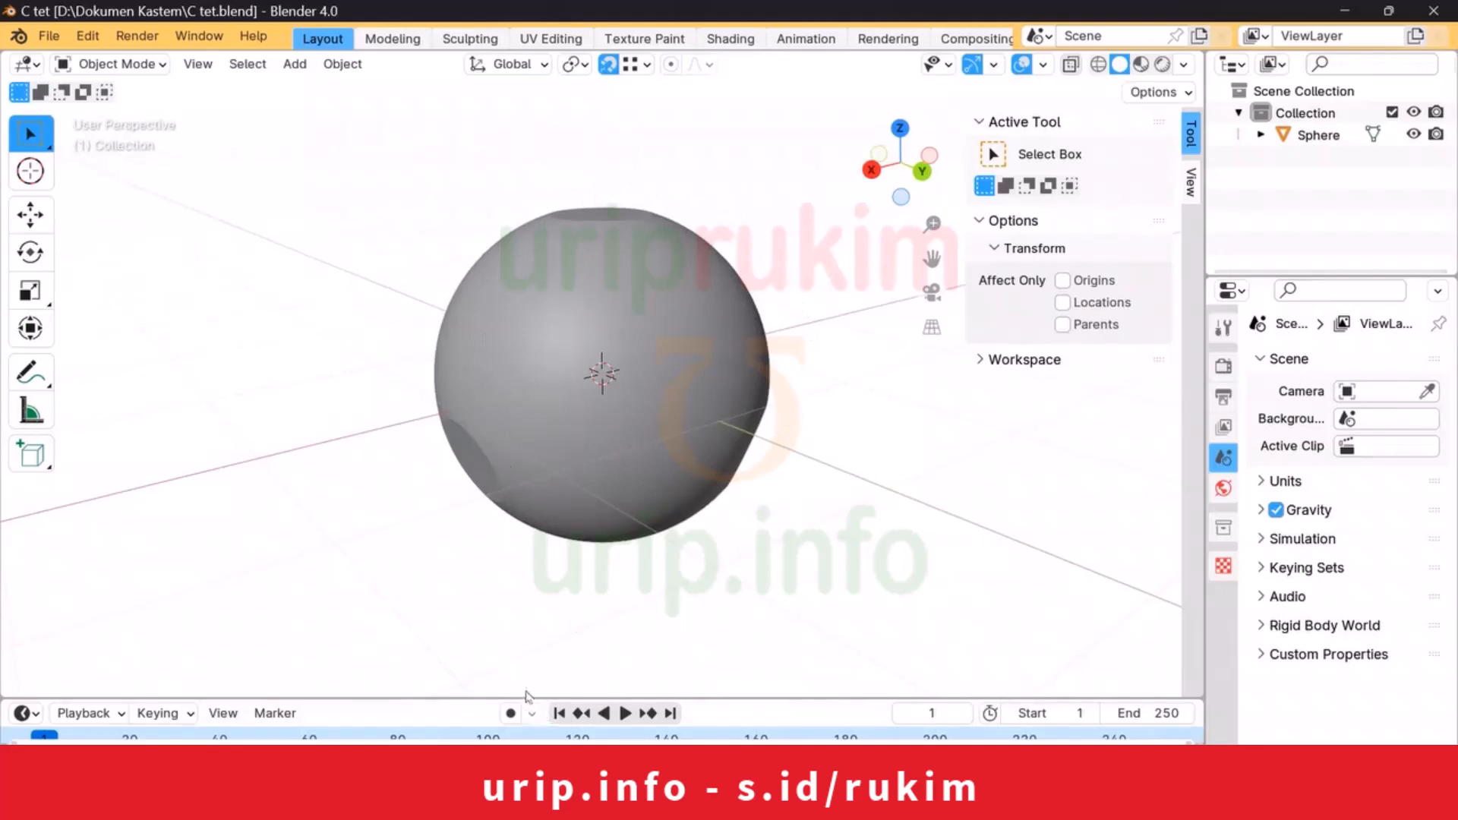
pyautogui.moveTo(522, 696); pyautogui.dragTo(565, 544)
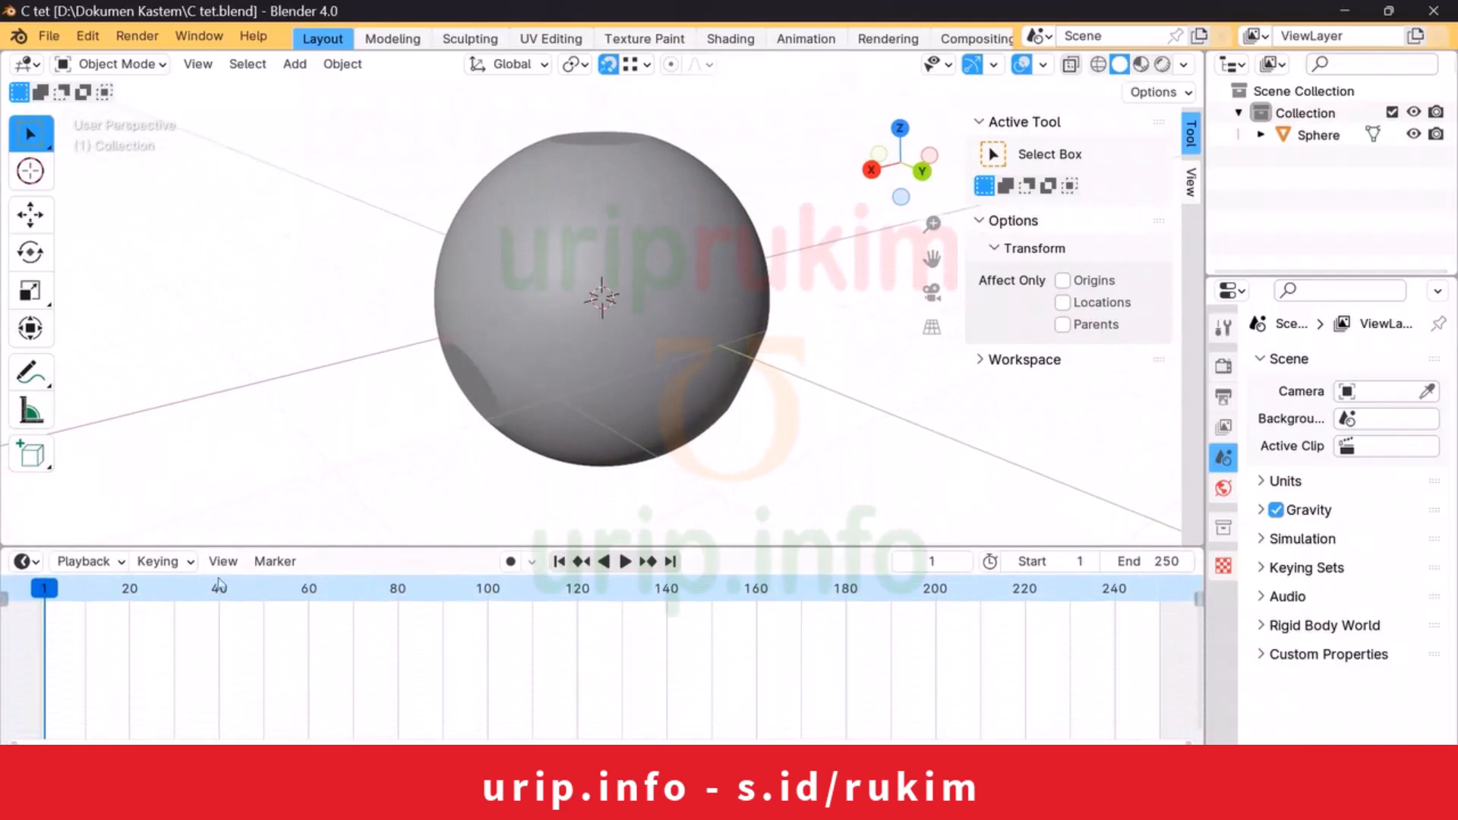
pyautogui.click(35, 562)
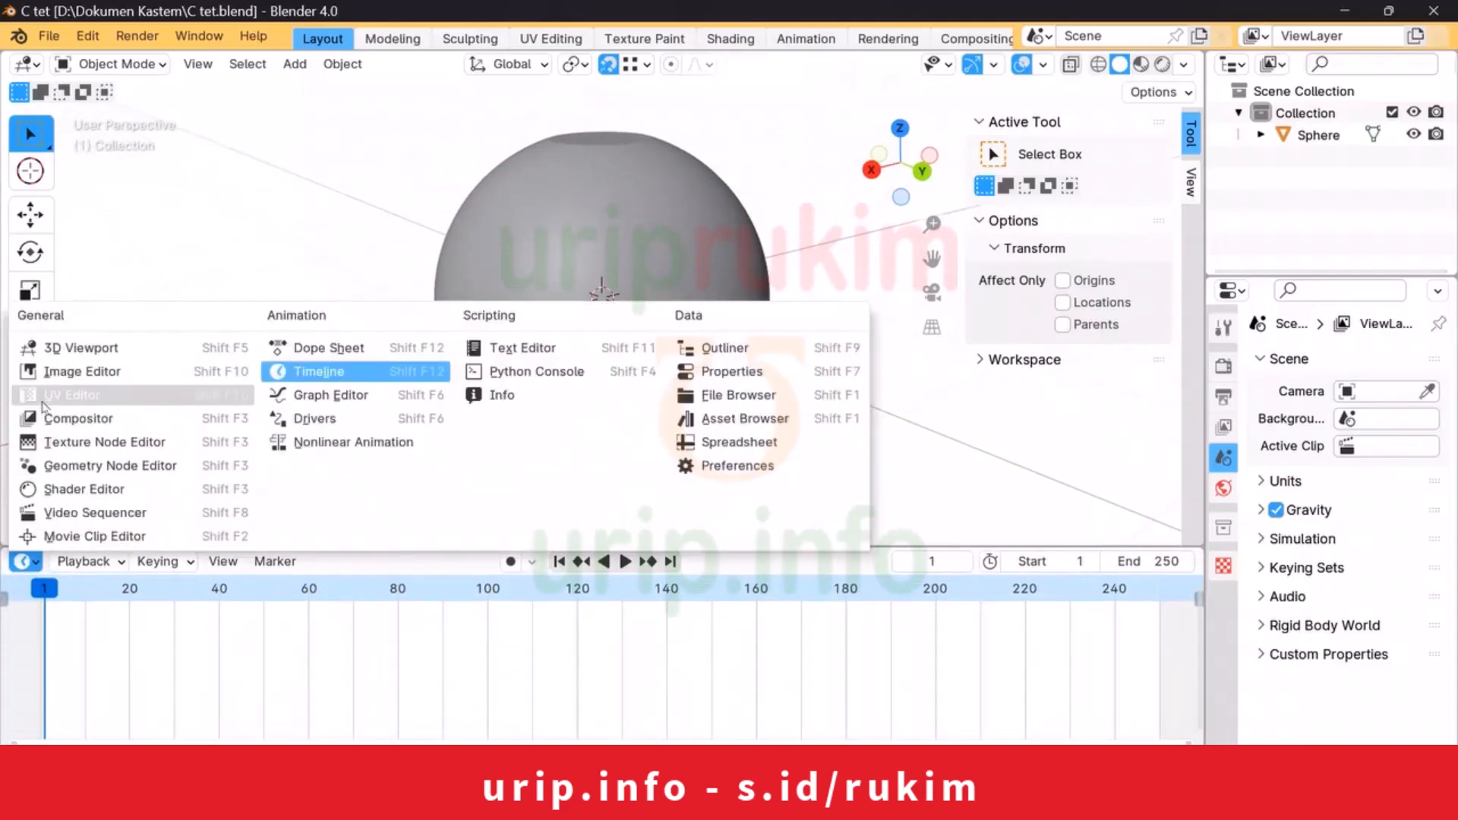
pyautogui.click(703, 421)
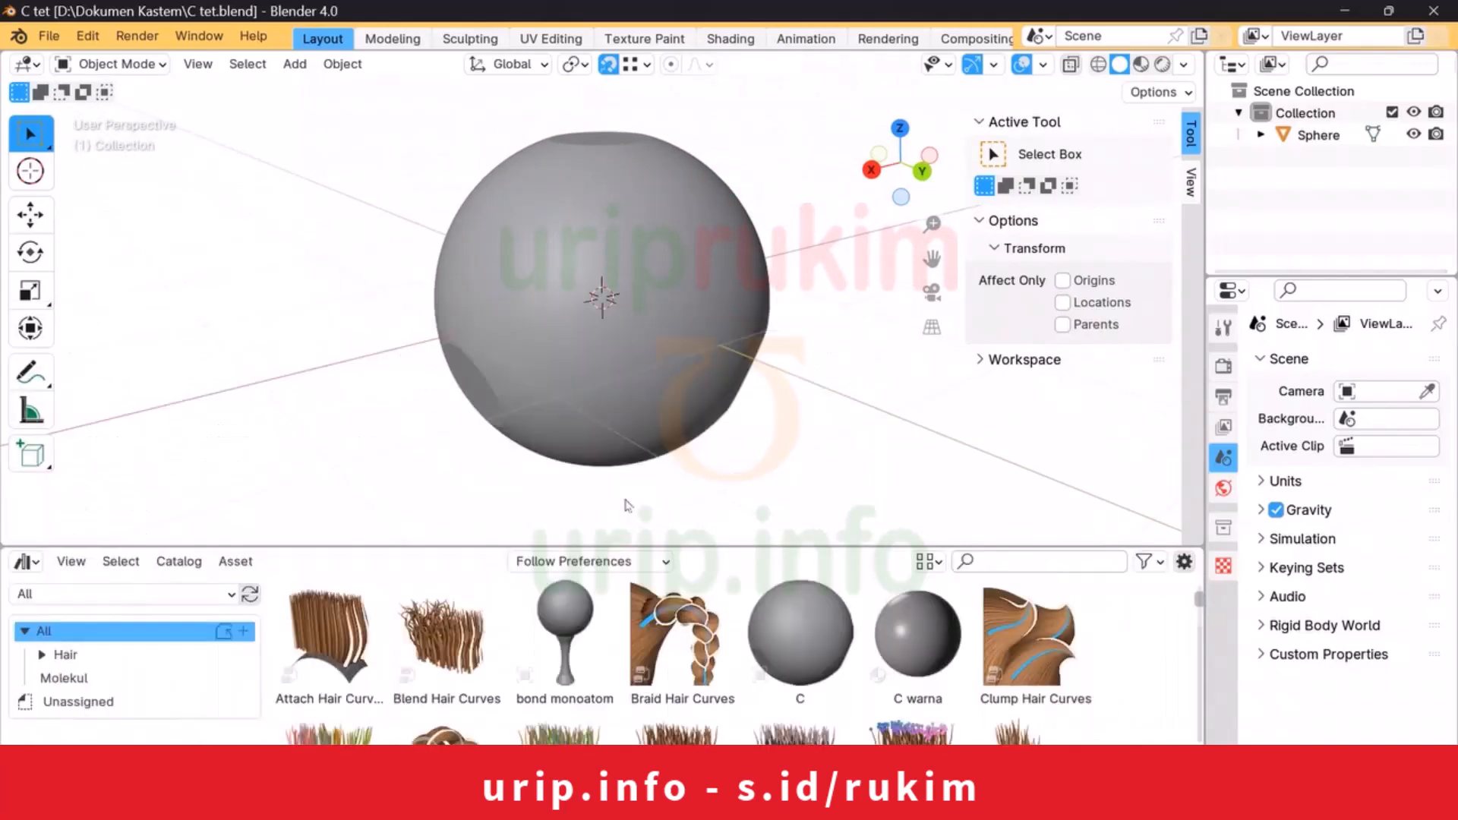
pyautogui.click(76, 678)
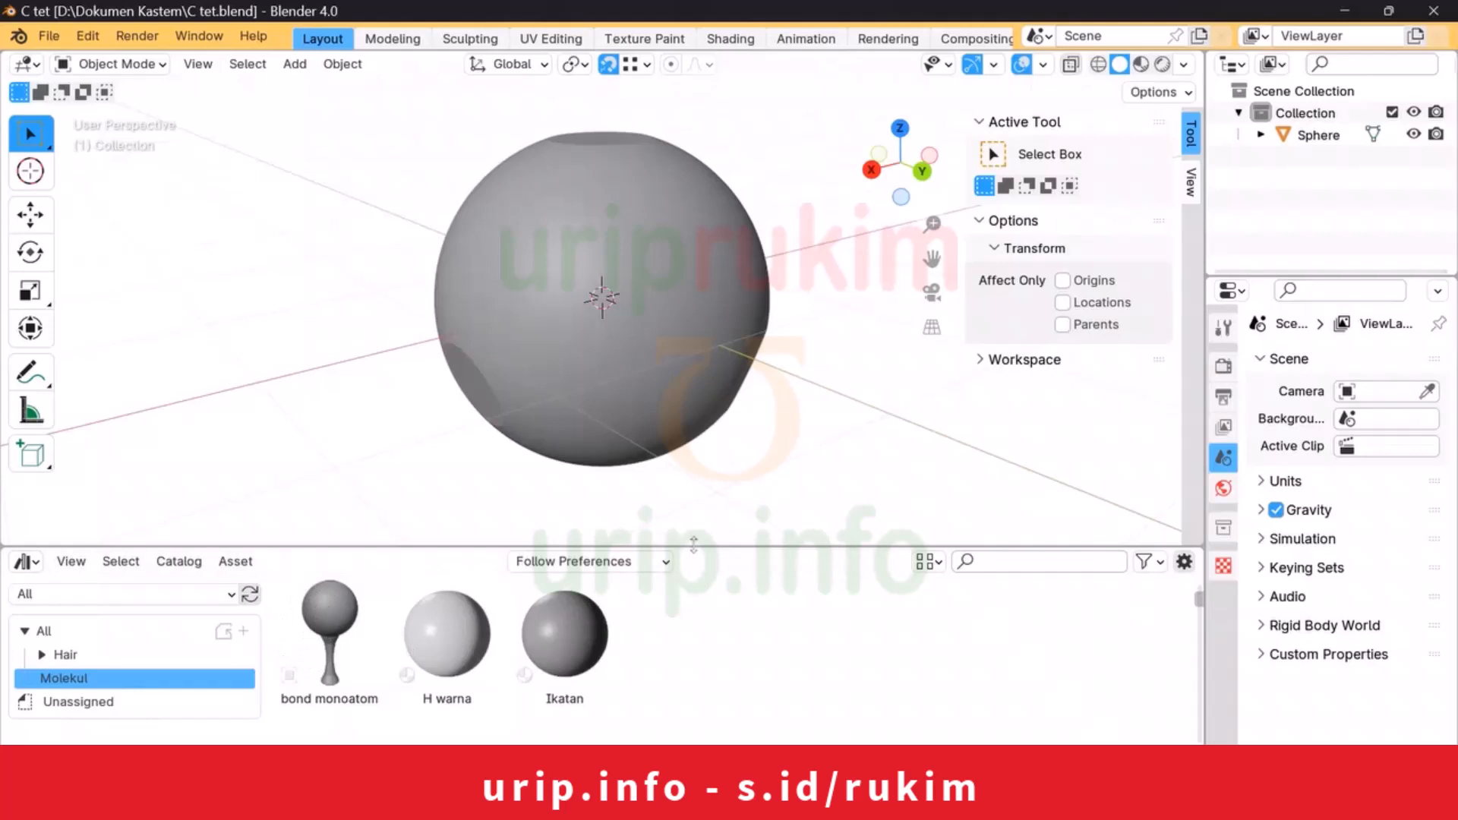
# Step: Add the bond monoatom asset from the Molekul catalog to the scene beside the sphere and clear the selection
pyautogui.moveTo(693, 544); pyautogui.dragTo(693, 586)
pyautogui.moveTo(332, 668); pyautogui.dragTo(332, 320)
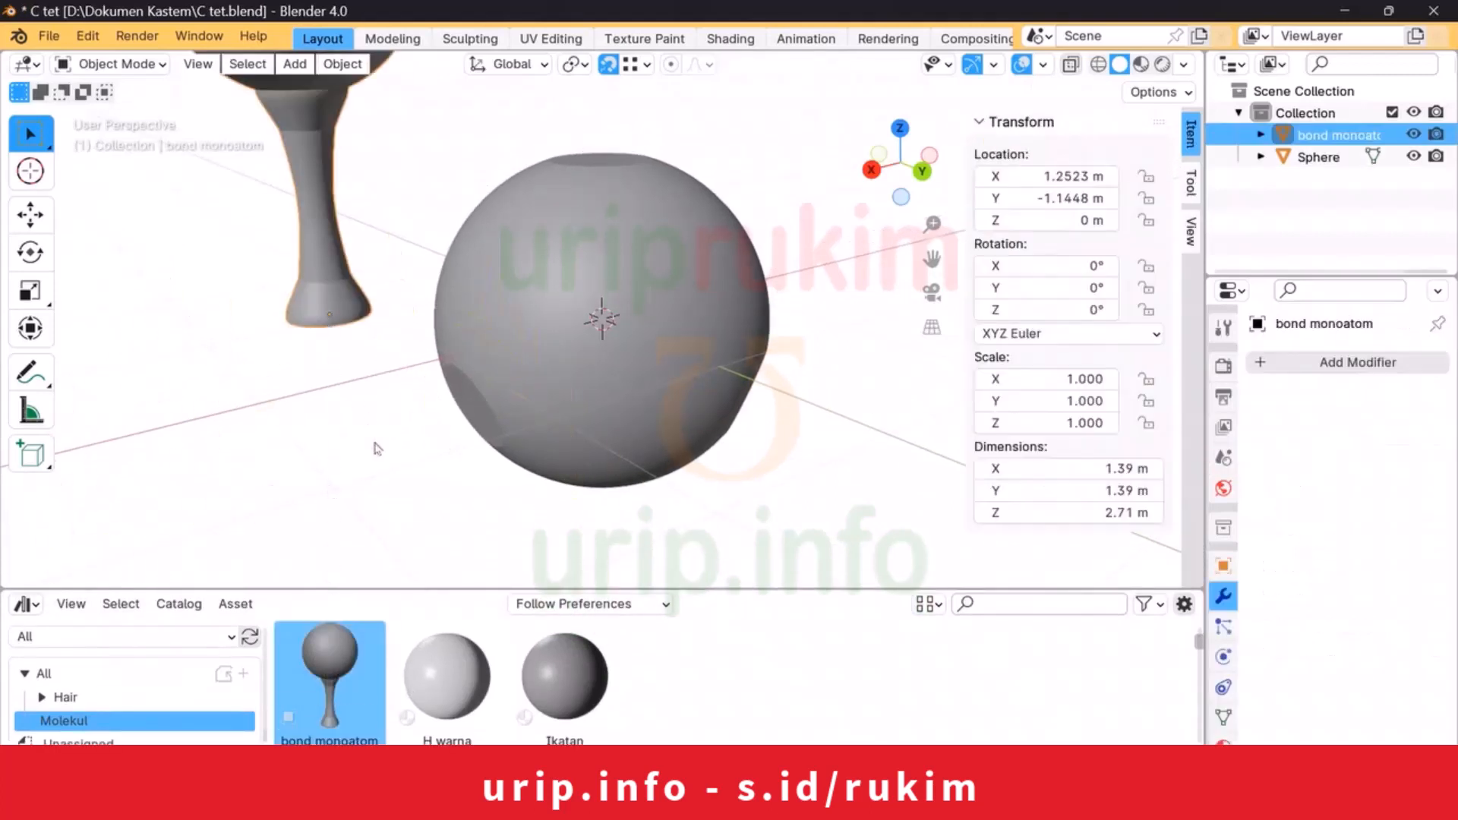
pyautogui.scroll(-3, 376, 451)
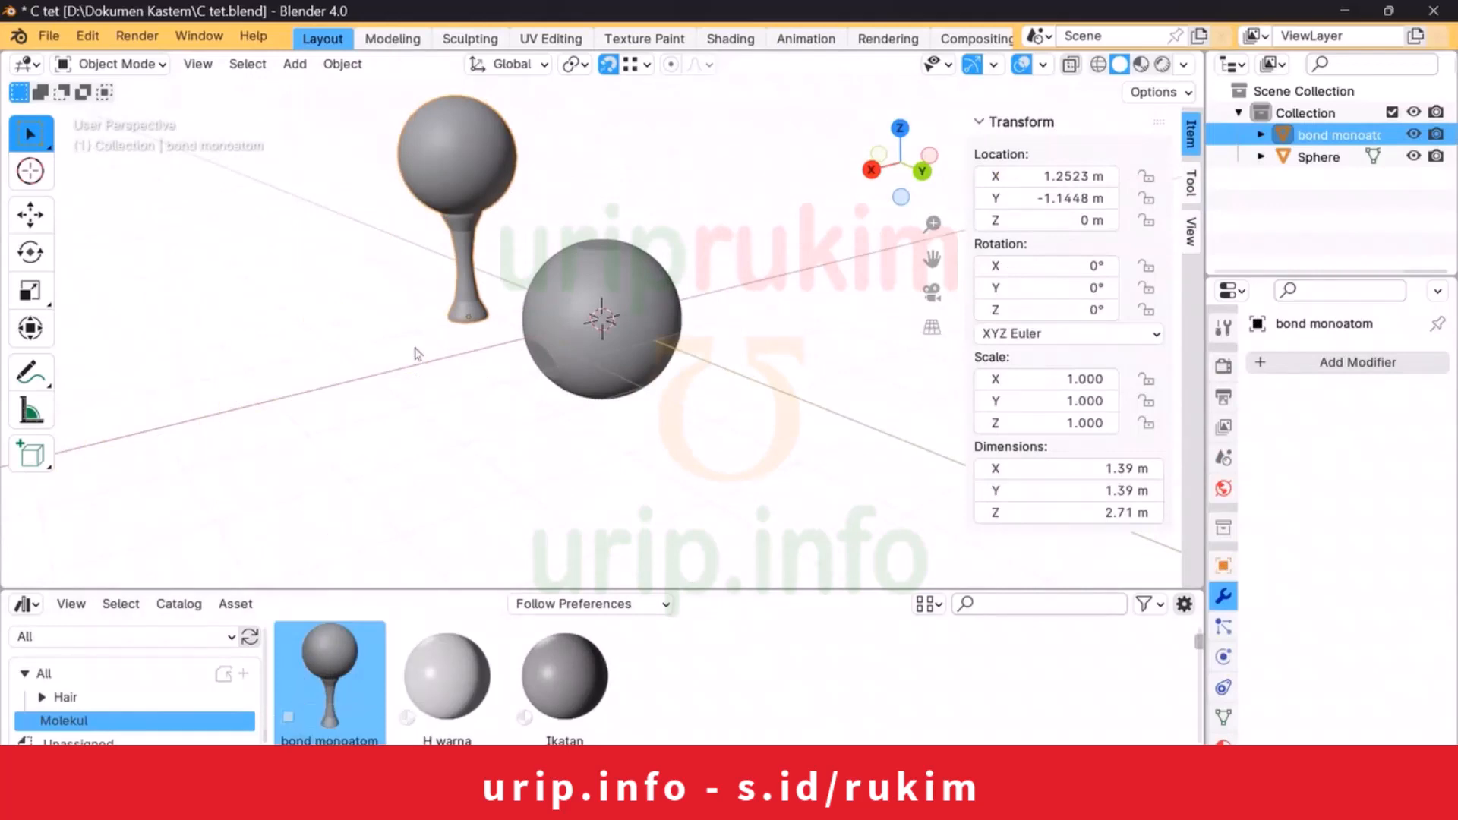
pyautogui.click(647, 137)
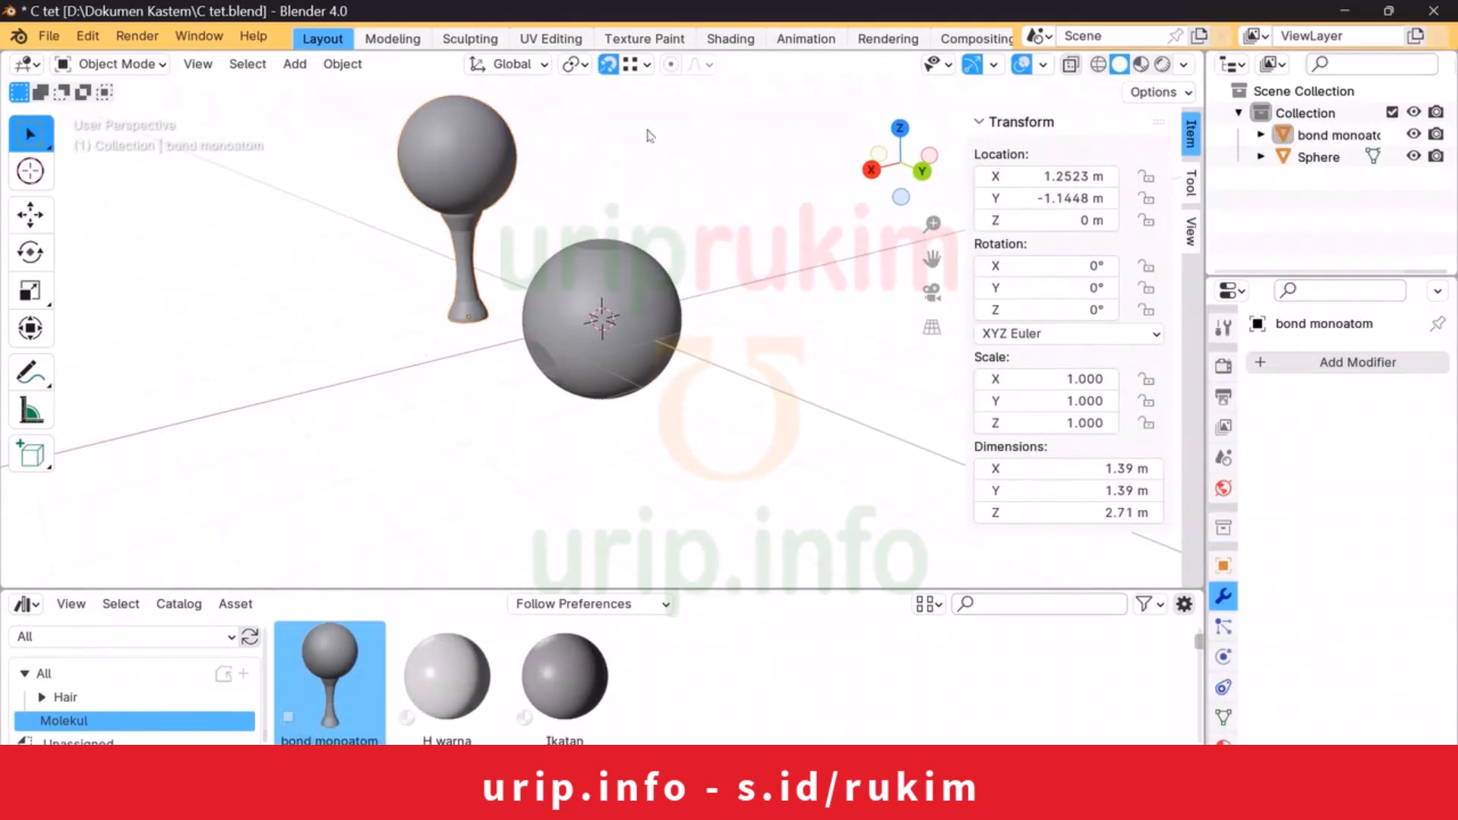
# Step: Move the bond monoatom object with snapping onto the centre of the sphere's top flat face, at X 0, Y 0, Z 0.95 m
pyautogui.click(469, 153)
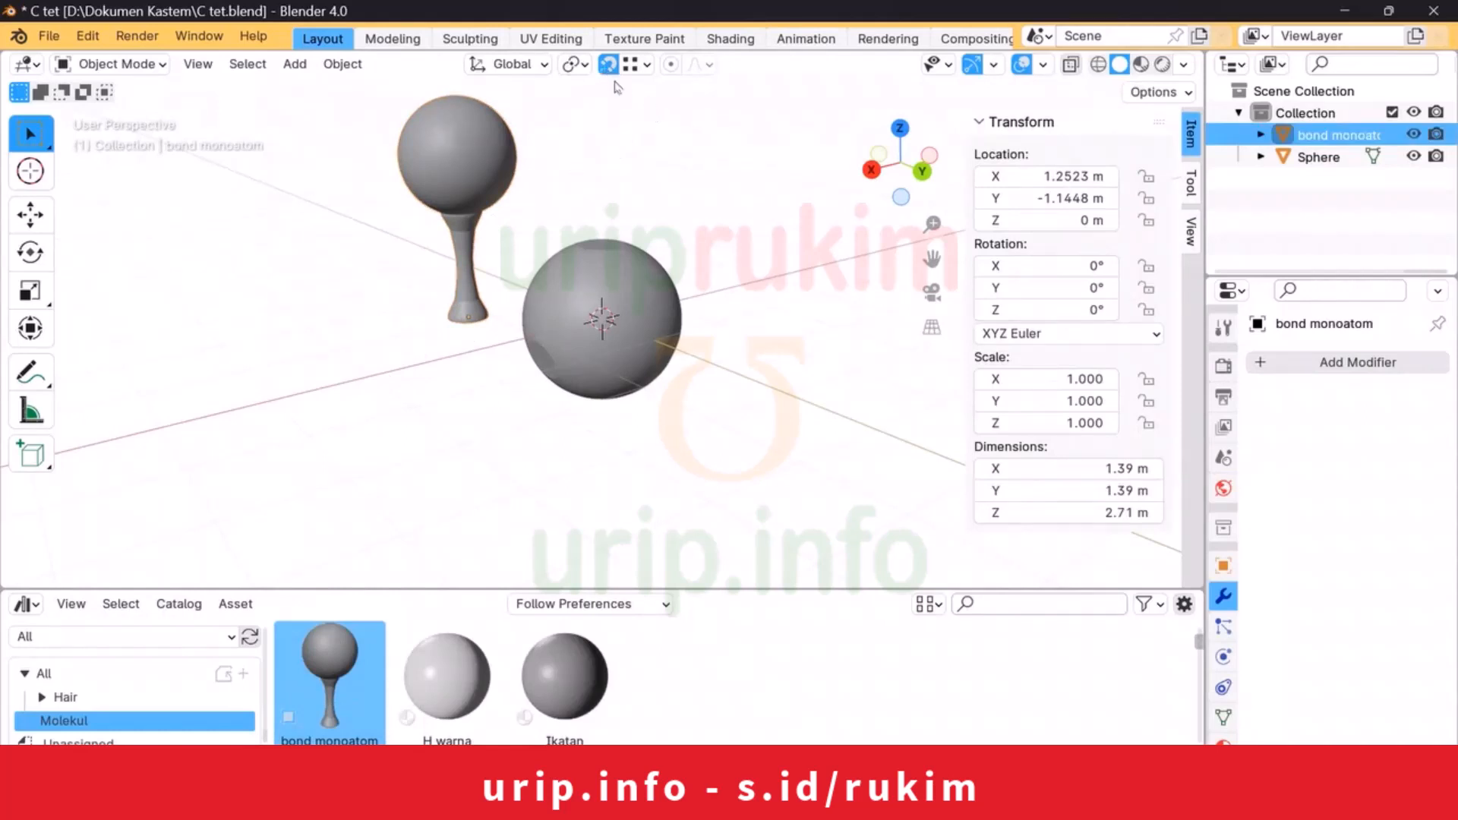
pyautogui.click(647, 67)
pyautogui.press('g')
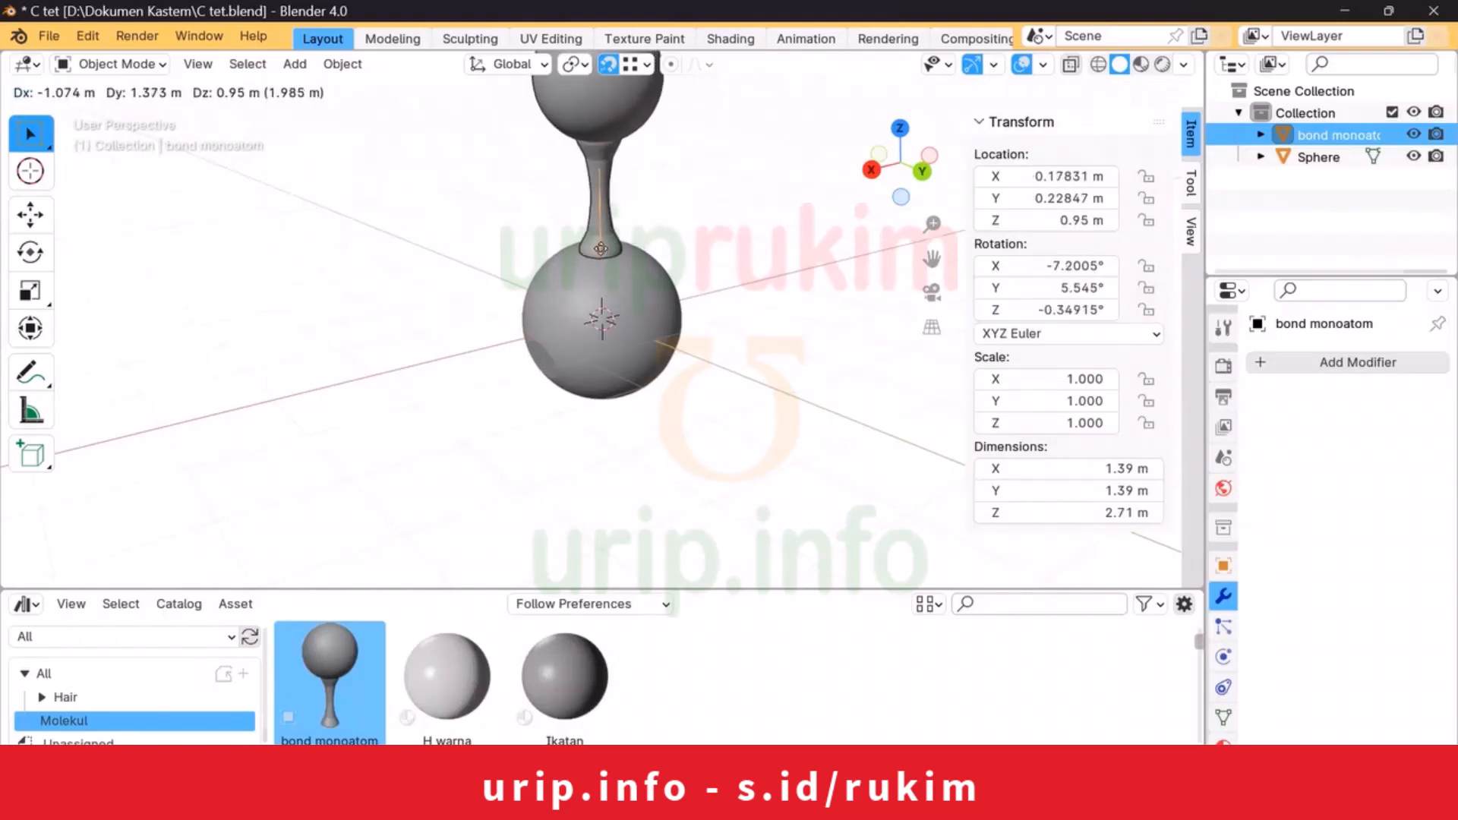
pyautogui.click(600, 242)
pyautogui.click(706, 223)
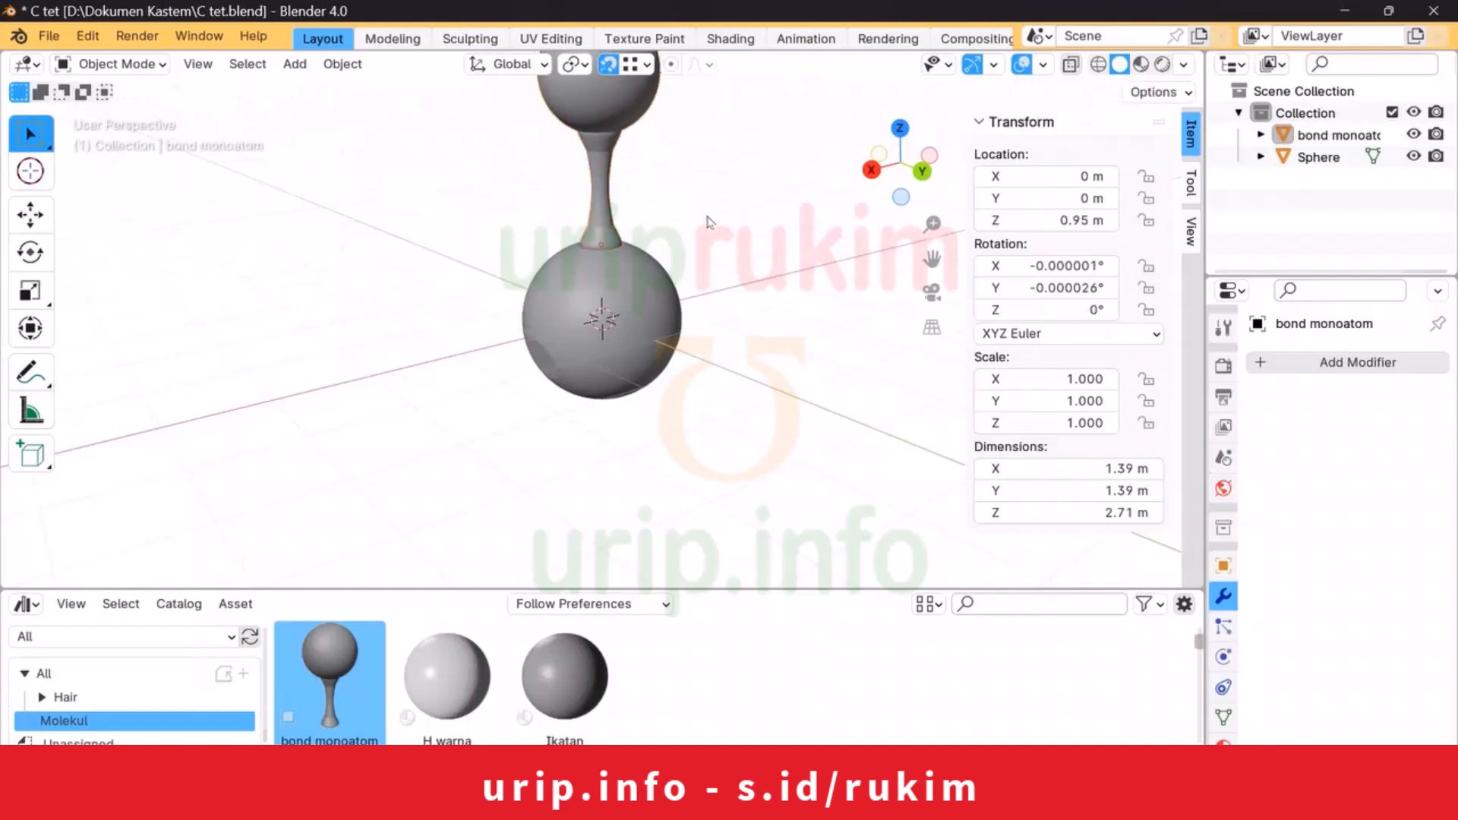
# Step: Shrink the Asset Browser area to enlarge the 3D viewport and inspect how the bond sits on the sphere's top face
pyautogui.moveTo(706, 223); pyautogui.dragTo(581, 358, button='middle')
pyautogui.moveTo(605, 590); pyautogui.dragTo(605, 722)
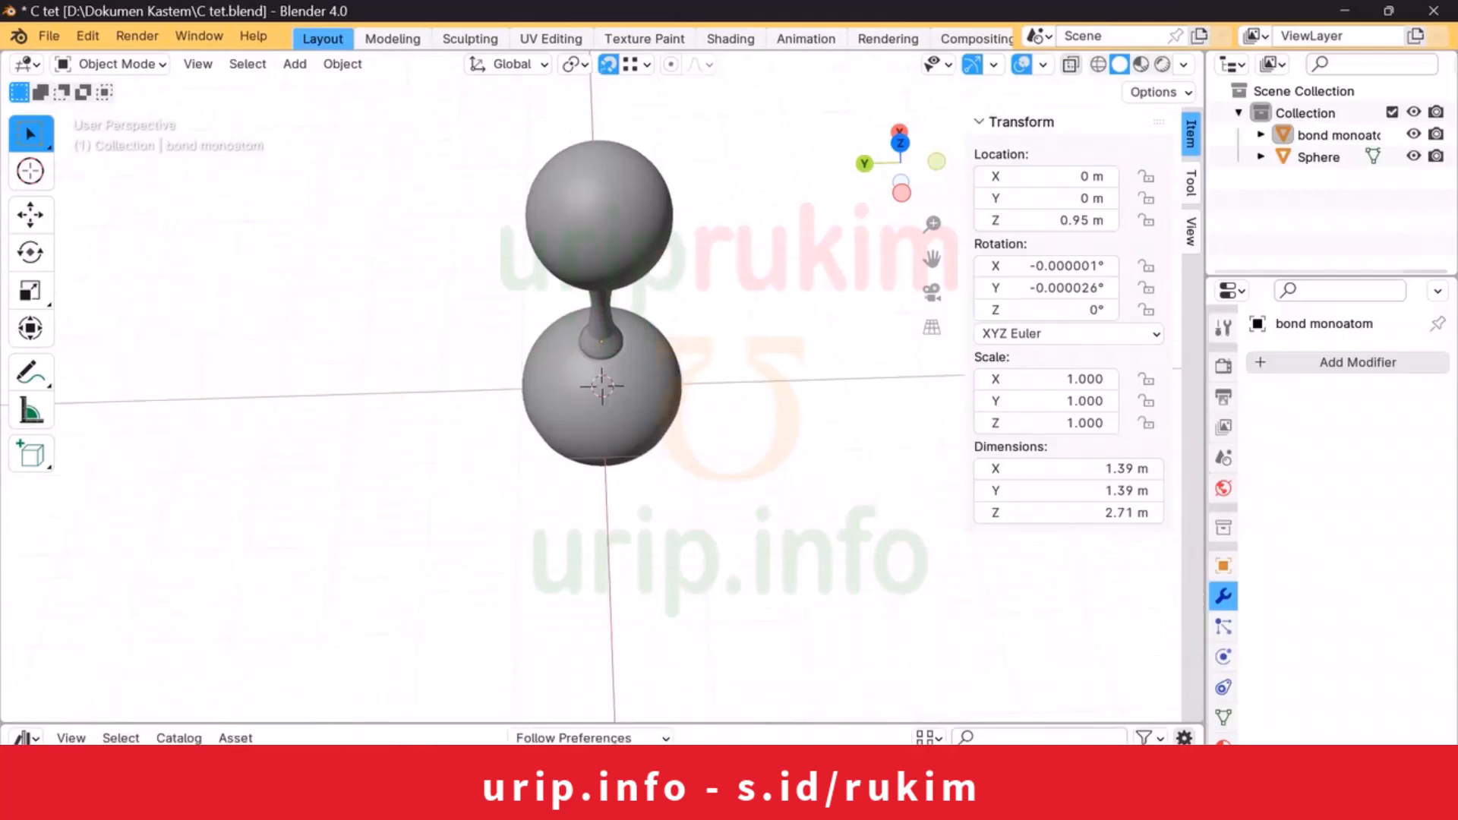
pyautogui.scroll(8, 663, 346)
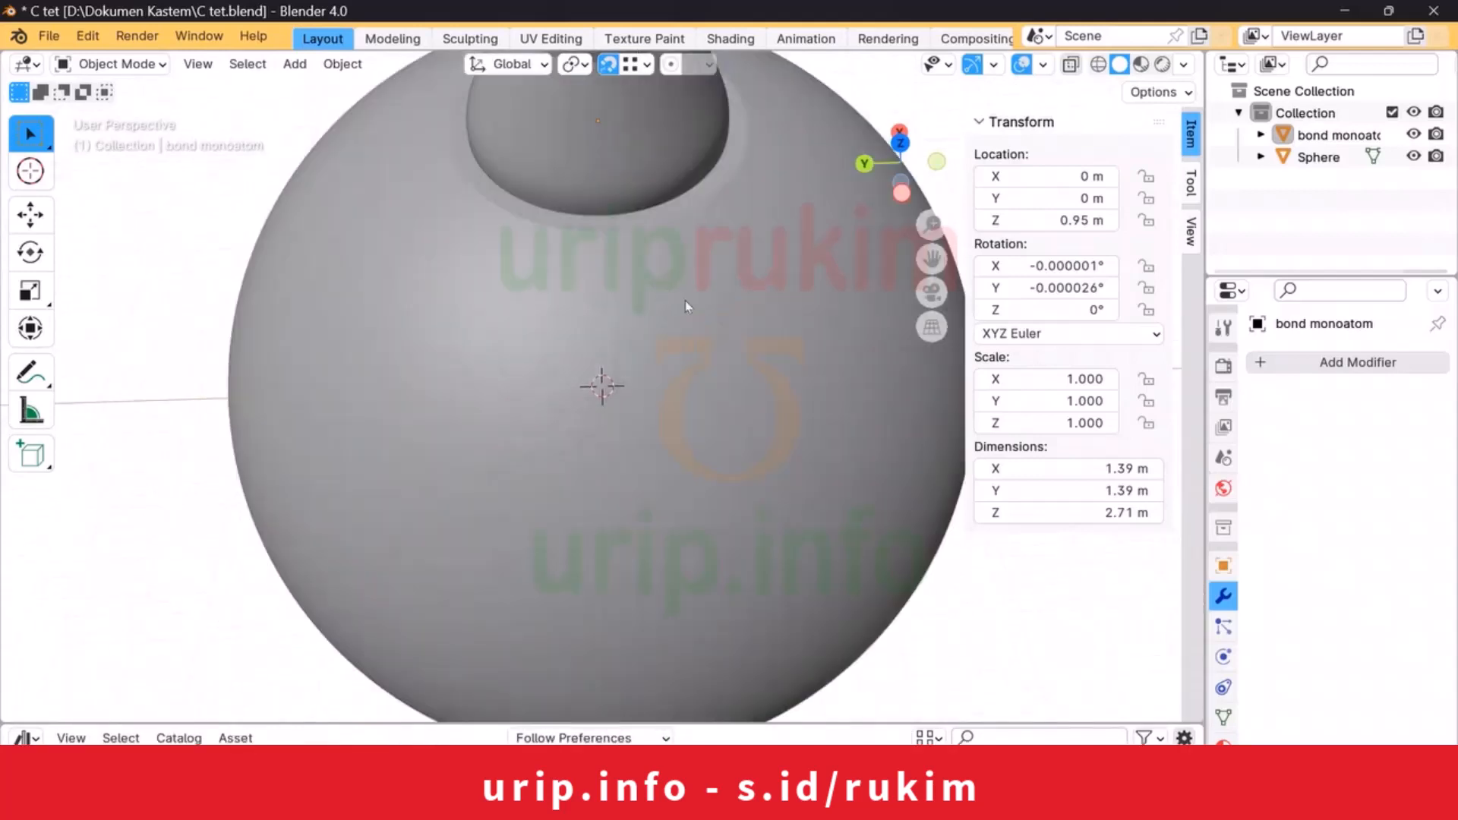
pyautogui.moveTo(685, 301)
pyautogui.mouseDown(button='middle')
pyautogui.moveTo(617, 263)
pyautogui.moveTo(590, 273)
pyautogui.moveTo(673, 295)
pyautogui.mouseUp(button='middle')
pyautogui.scroll(-6, 618, 266)
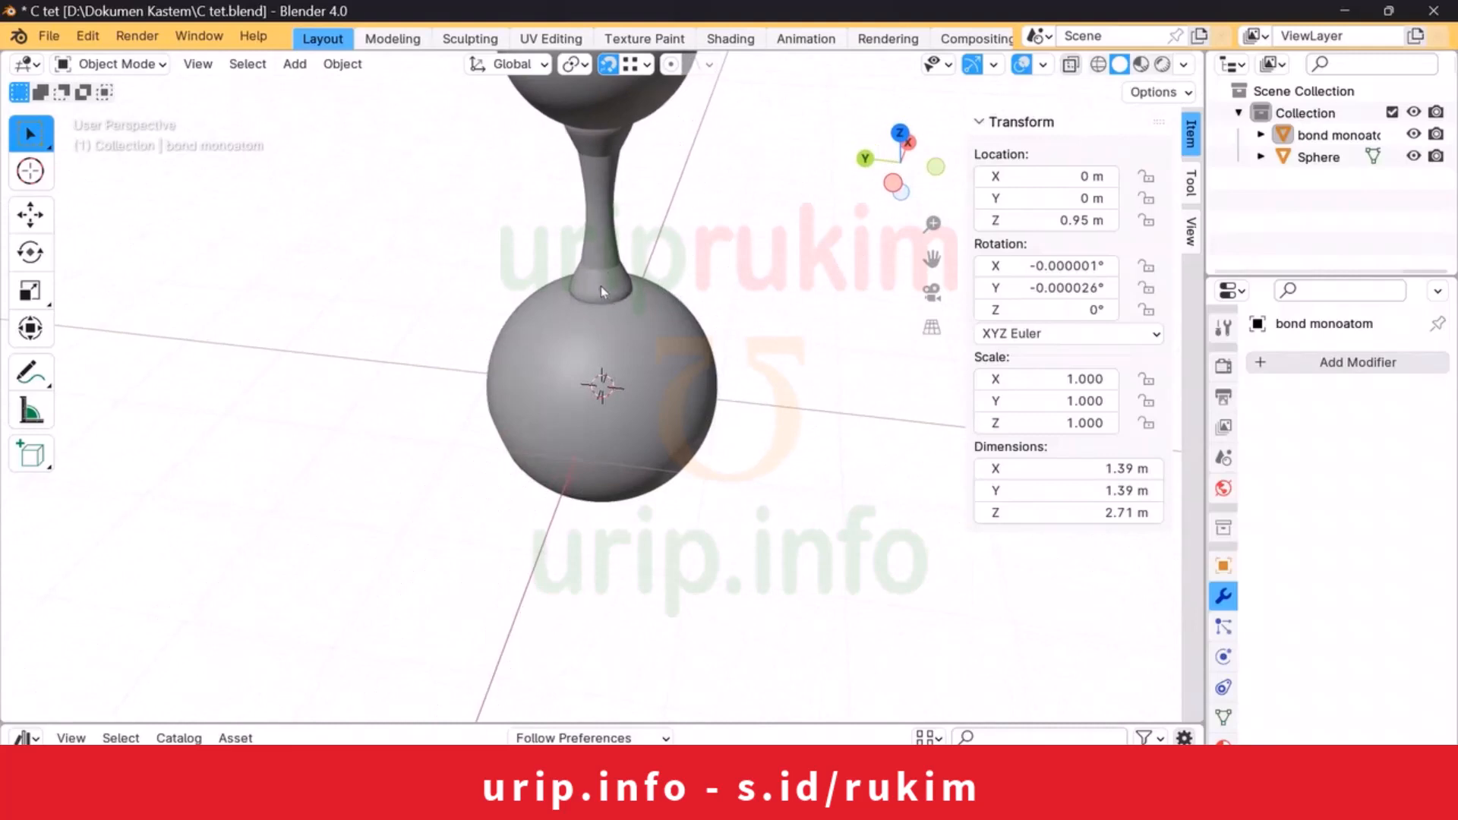
# Step: Duplicate the top bond and snap the copy onto the lower flat face on the positive Y side, at -0.44719, 0.77454, -0.32034 m
pyautogui.click(605, 227)
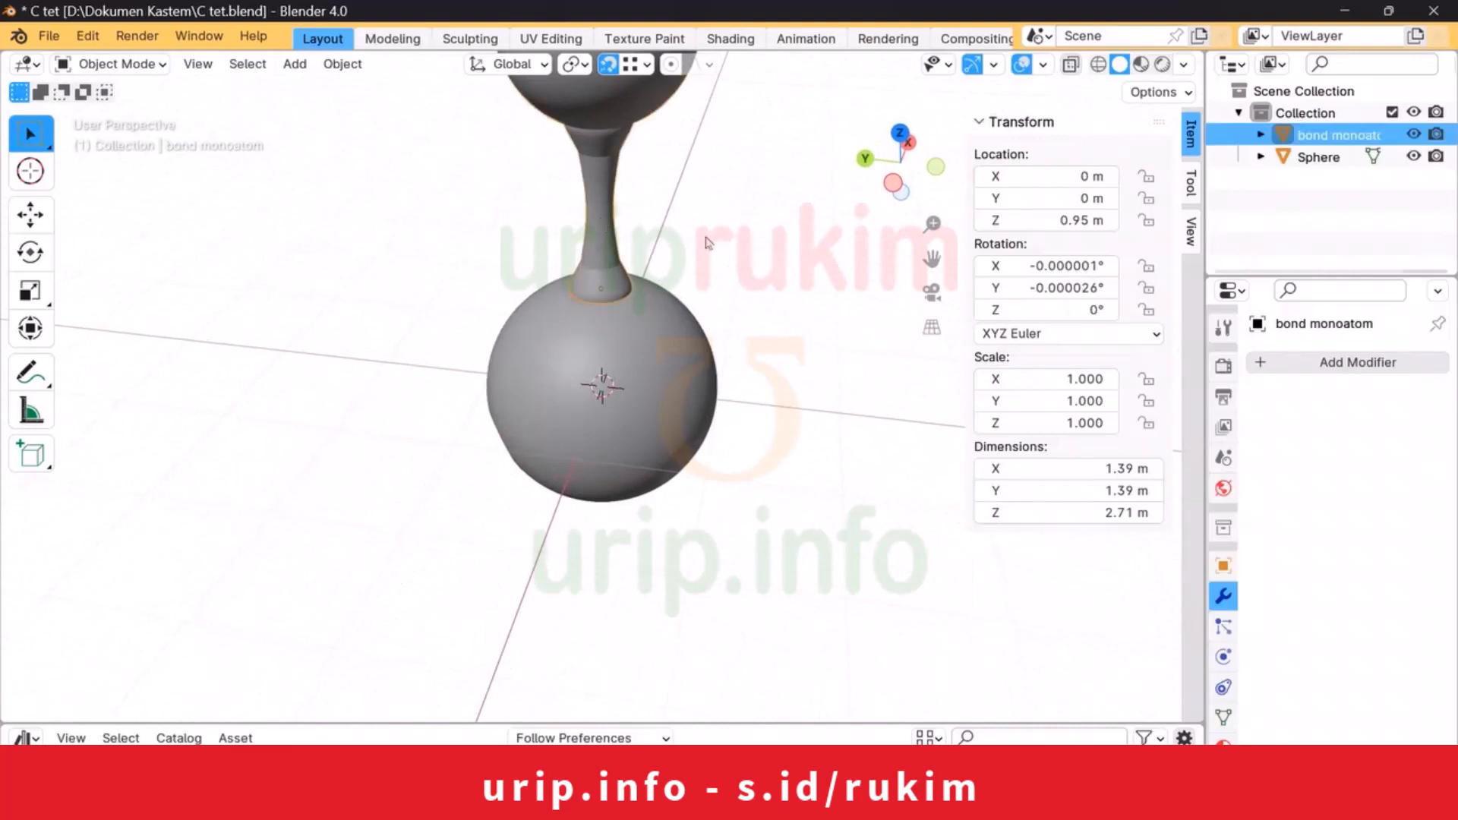
pyautogui.hotkey('shift', 'd')
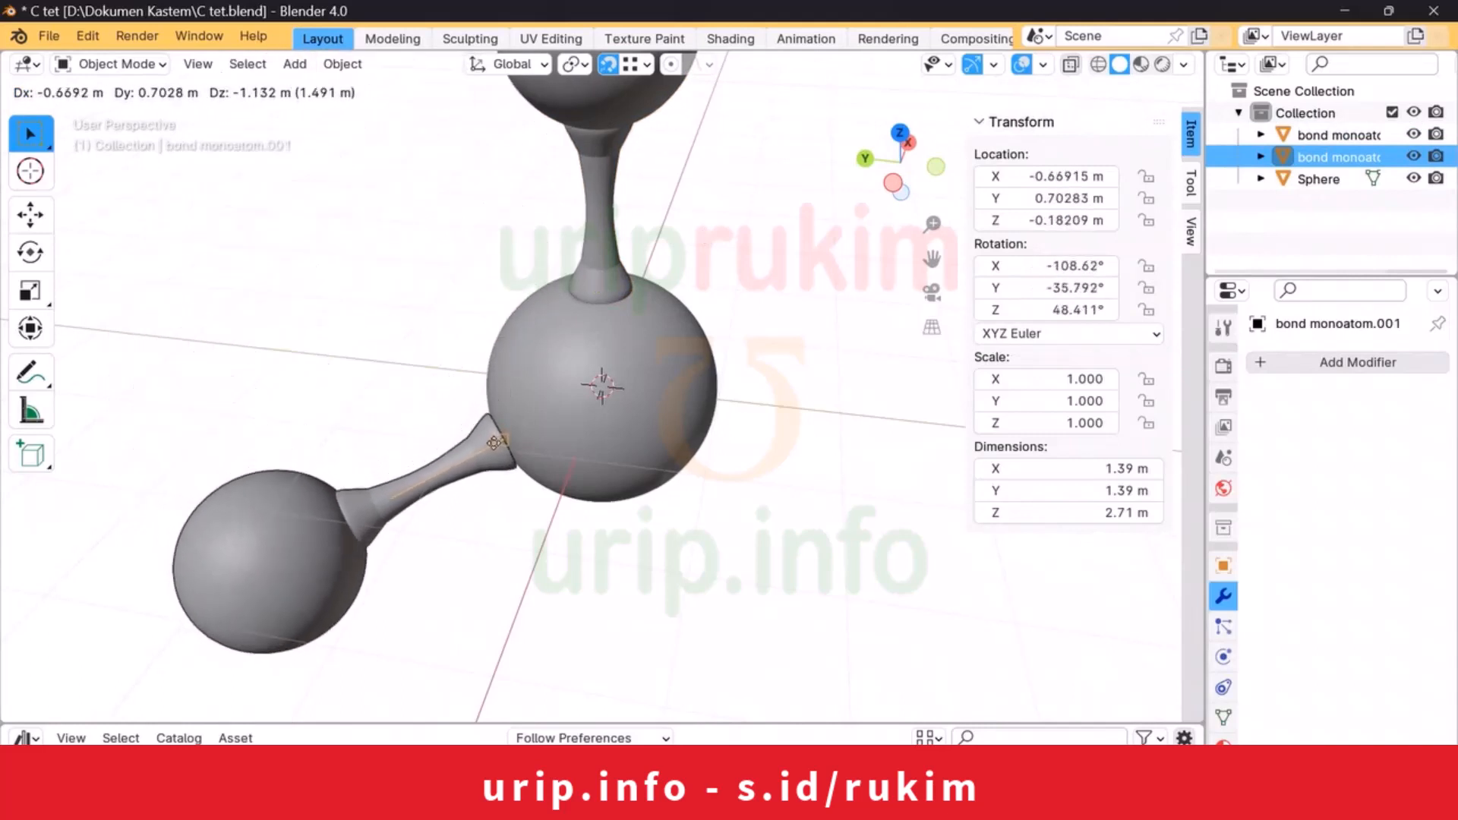
pyautogui.click(495, 448)
pyautogui.click(429, 400)
pyautogui.moveTo(417, 376); pyautogui.dragTo(710, 227, button='middle')
pyautogui.click(735, 391)
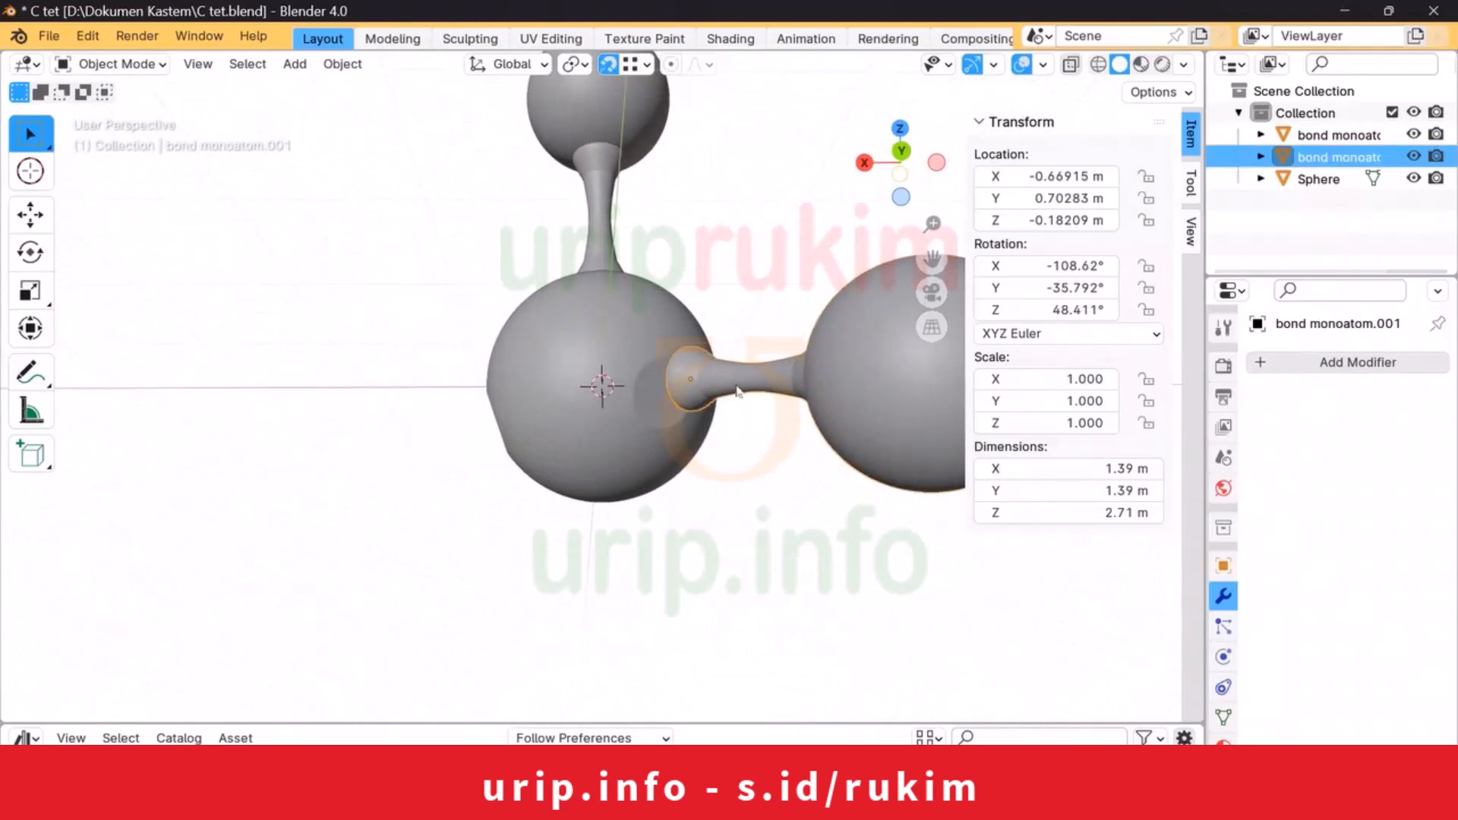
pyautogui.moveTo(738, 393); pyautogui.dragTo(590, 406)
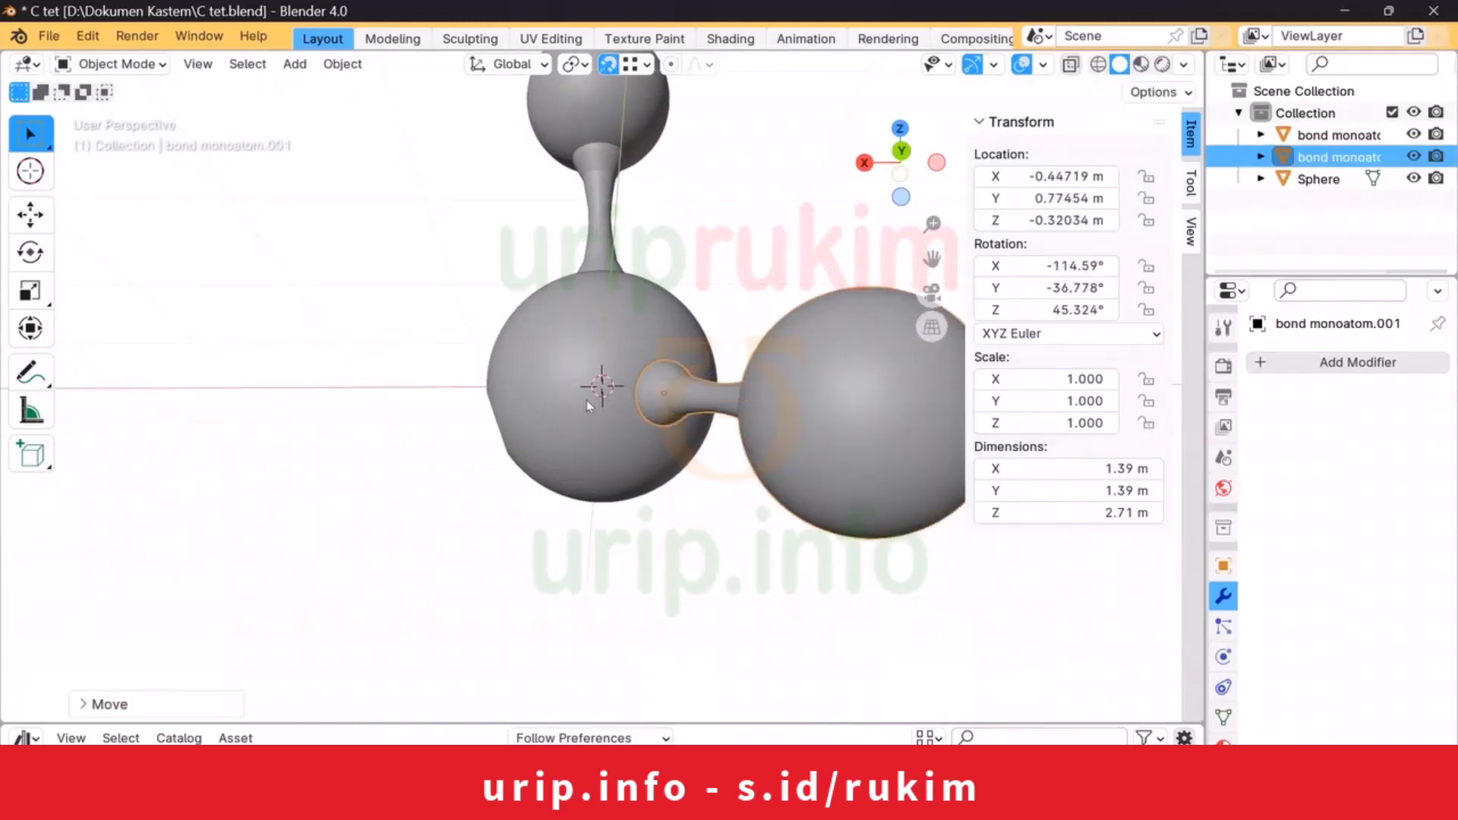
# Step: Duplicate the bond again and snap the copy onto the lower flat face on the positive X side, at 0.89437, 0, -0.32034 m
pyautogui.hotkey('shift', 'd')
pyautogui.click(486, 427)
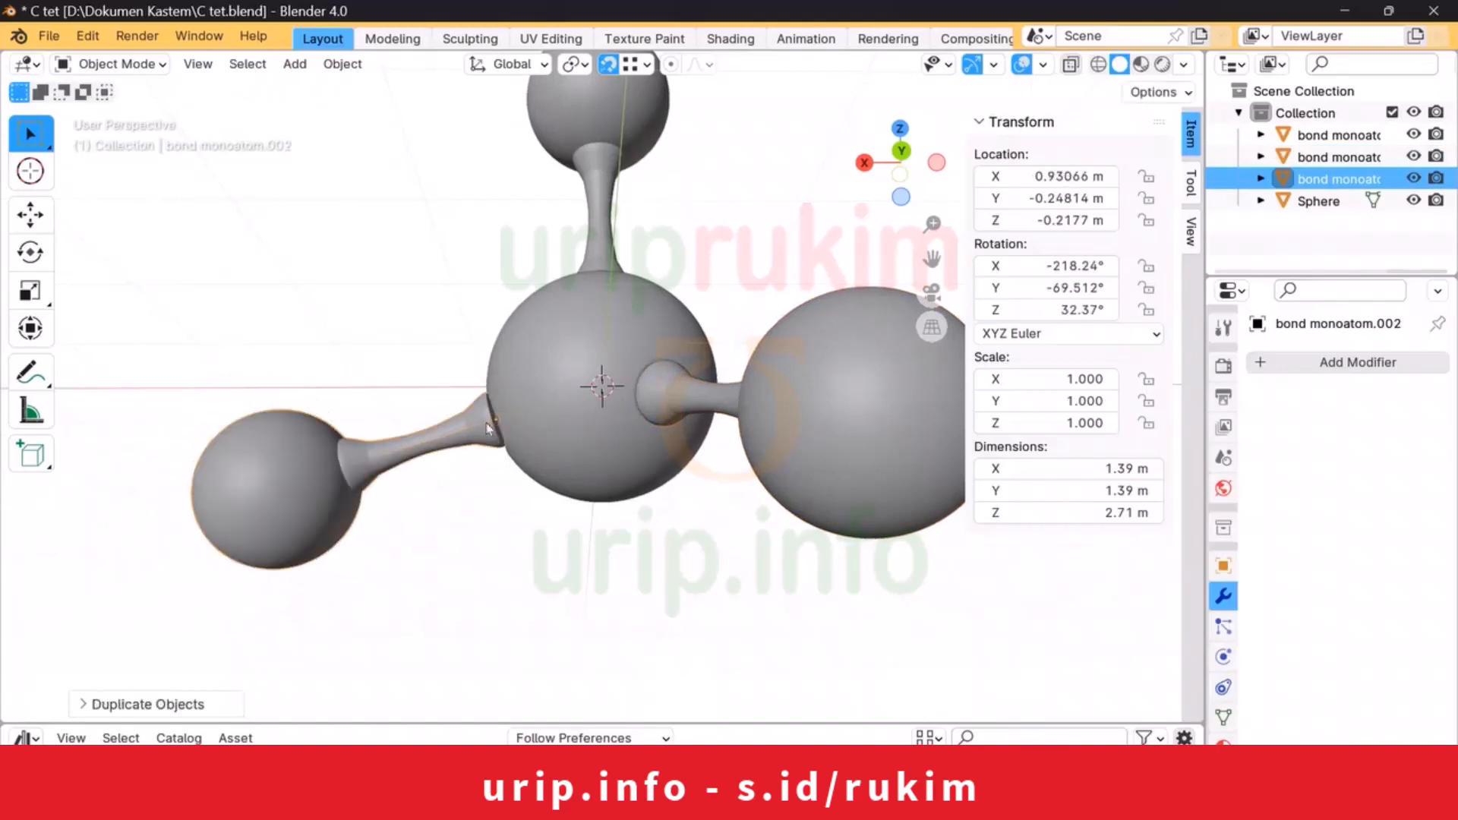
pyautogui.click(460, 395)
pyautogui.moveTo(401, 313); pyautogui.dragTo(756, 302, button='middle')
pyautogui.click(693, 380)
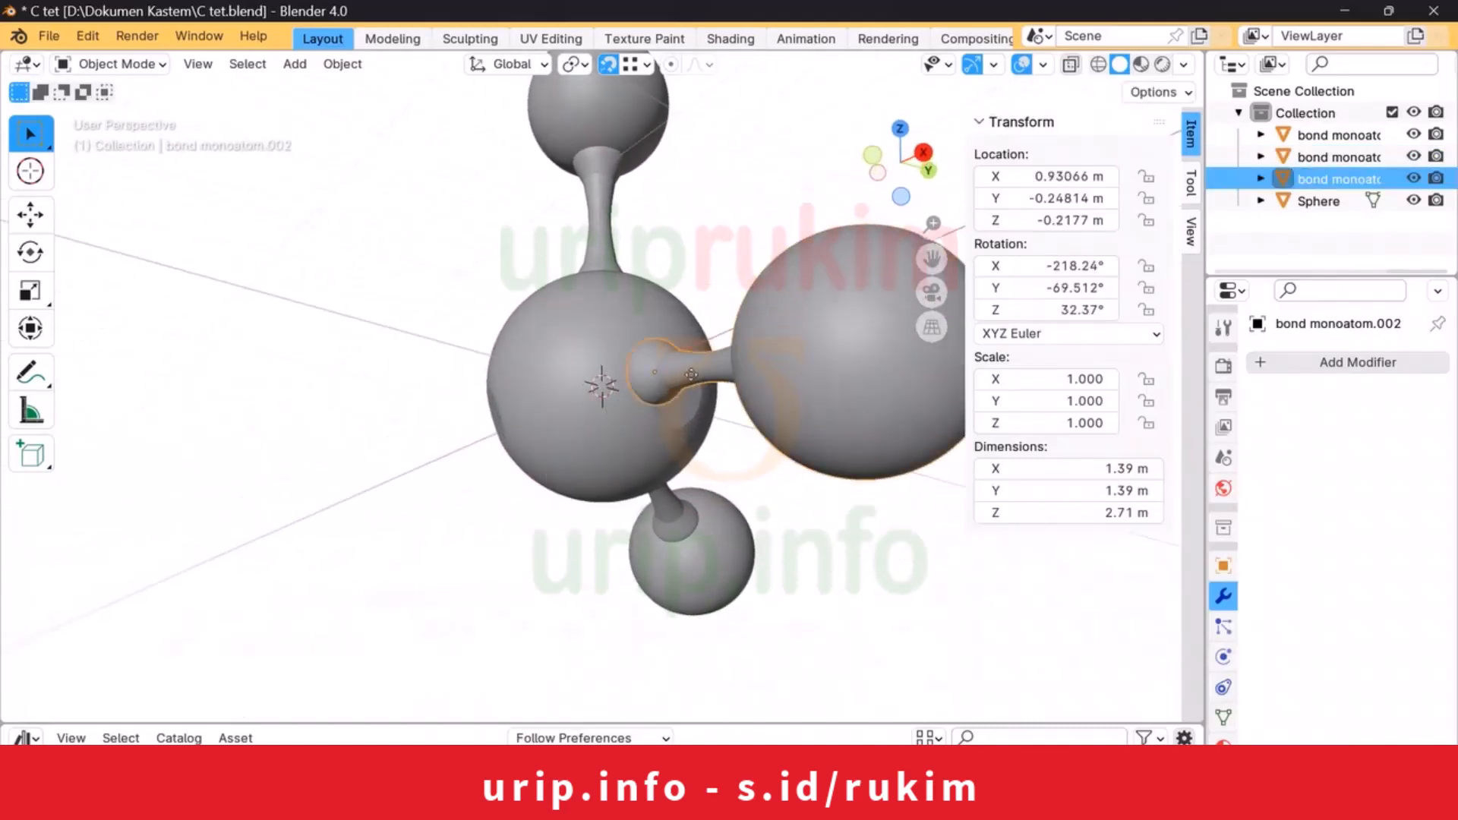
pyautogui.press('g')
pyautogui.click(682, 393)
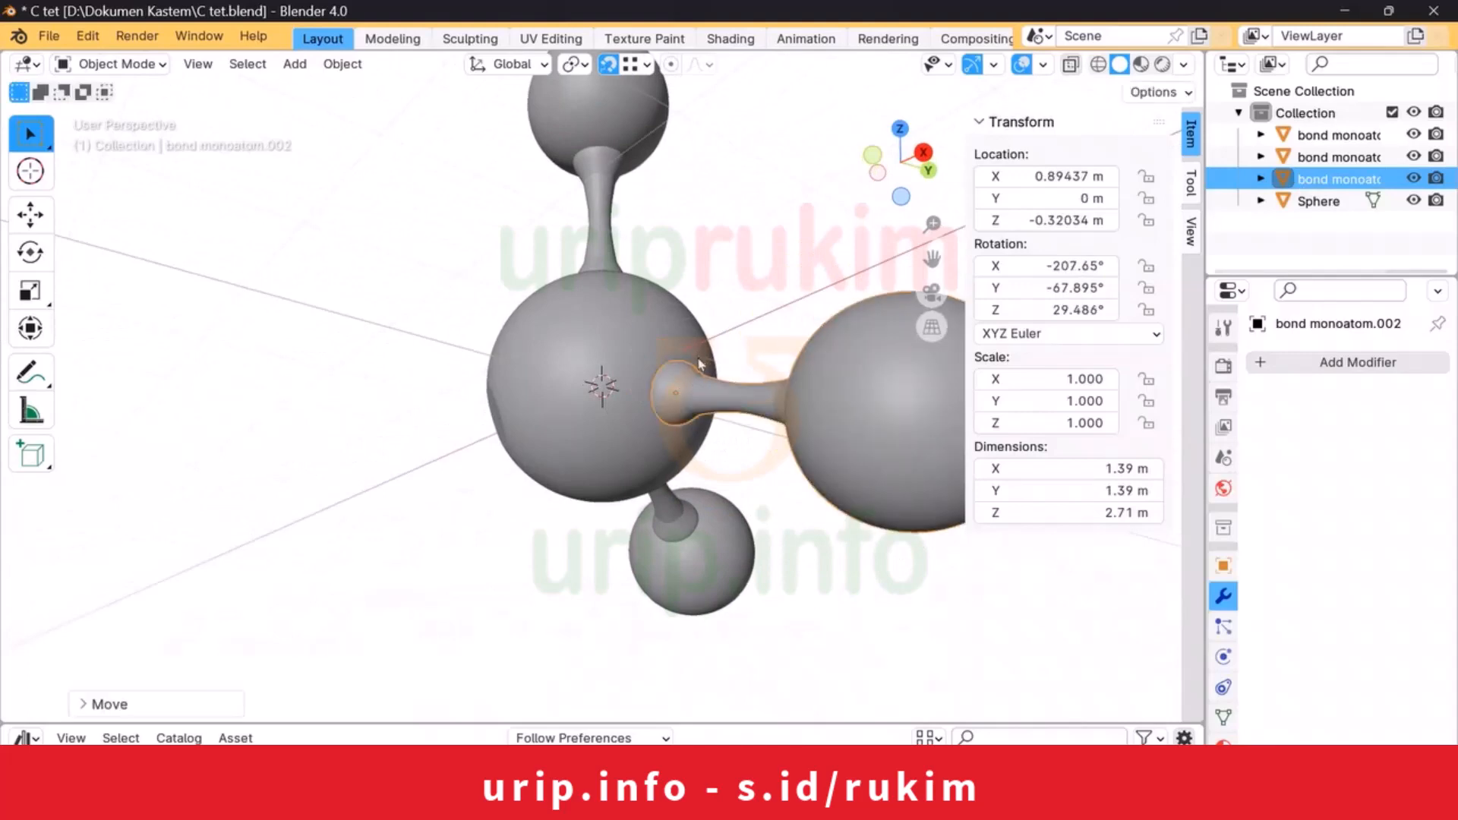
# Step: Duplicate a fourth bond and snap it onto the lower flat face on the negative Y side, at -0.44719, -0.77454, -0.32034 m
pyautogui.hotkey('shift', 'd')
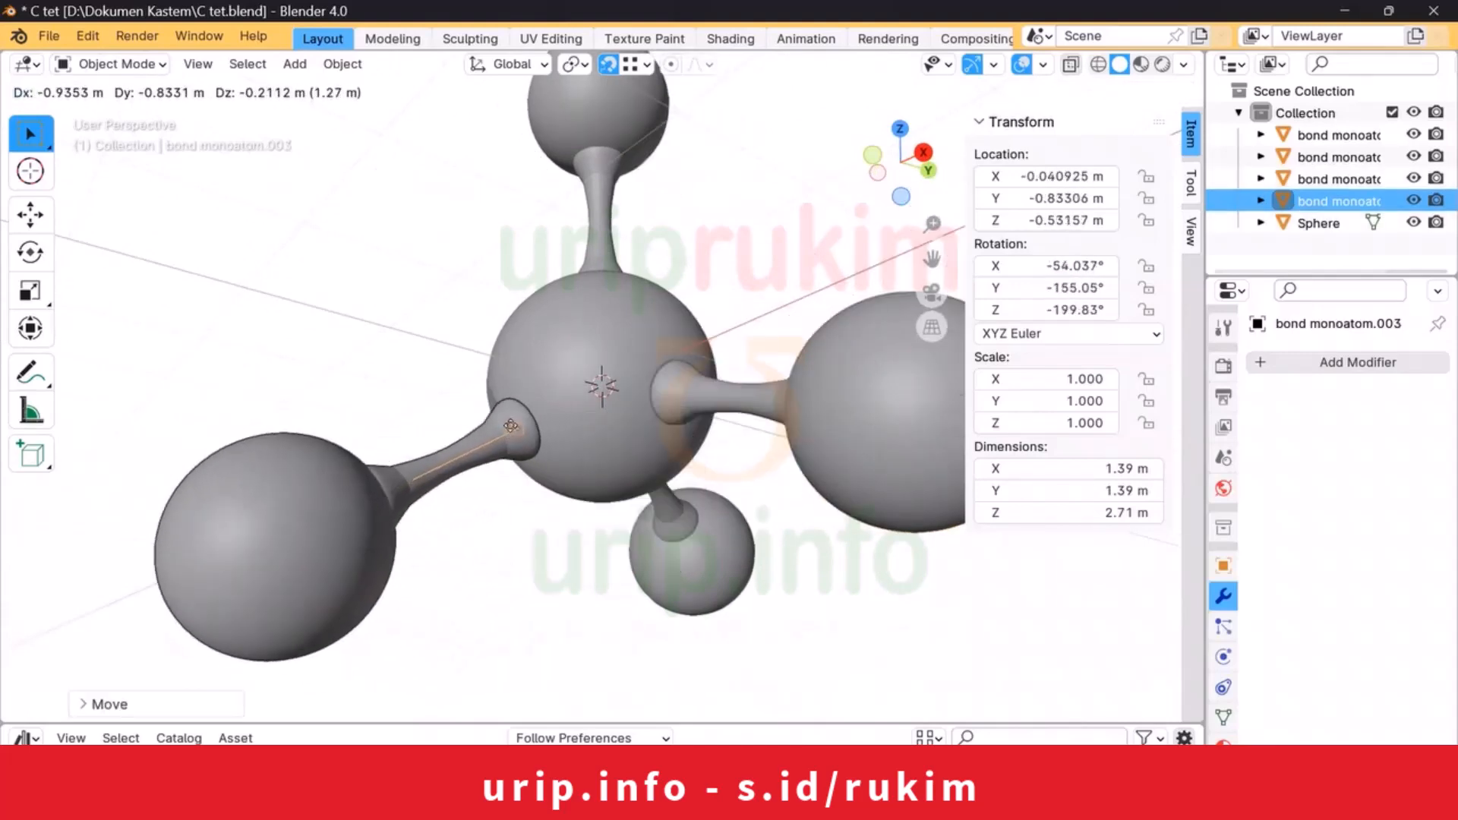
pyautogui.click(490, 422)
pyautogui.click(416, 354)
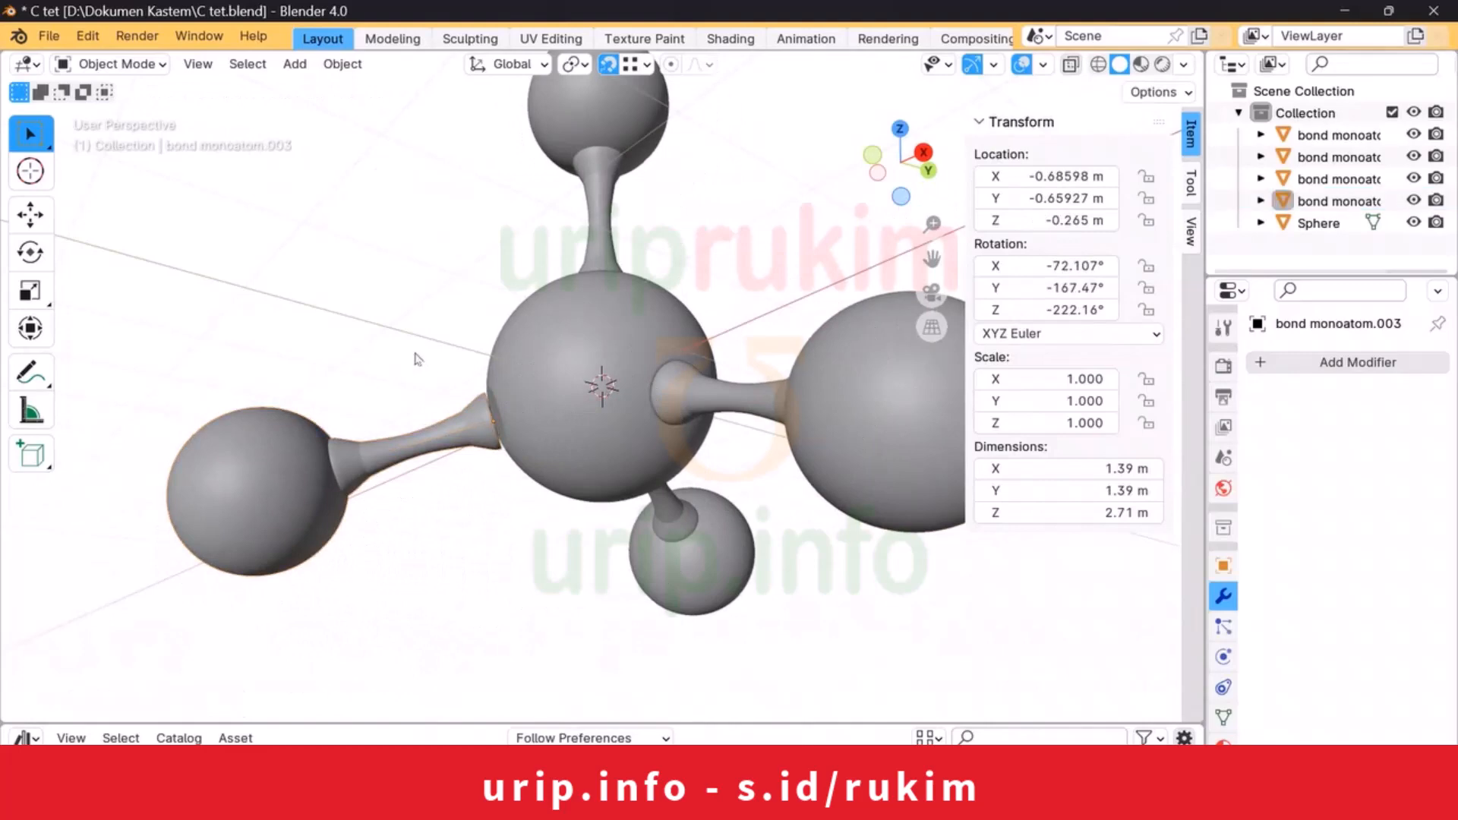
pyautogui.moveTo(375, 331); pyautogui.dragTo(543, 213, button='middle')
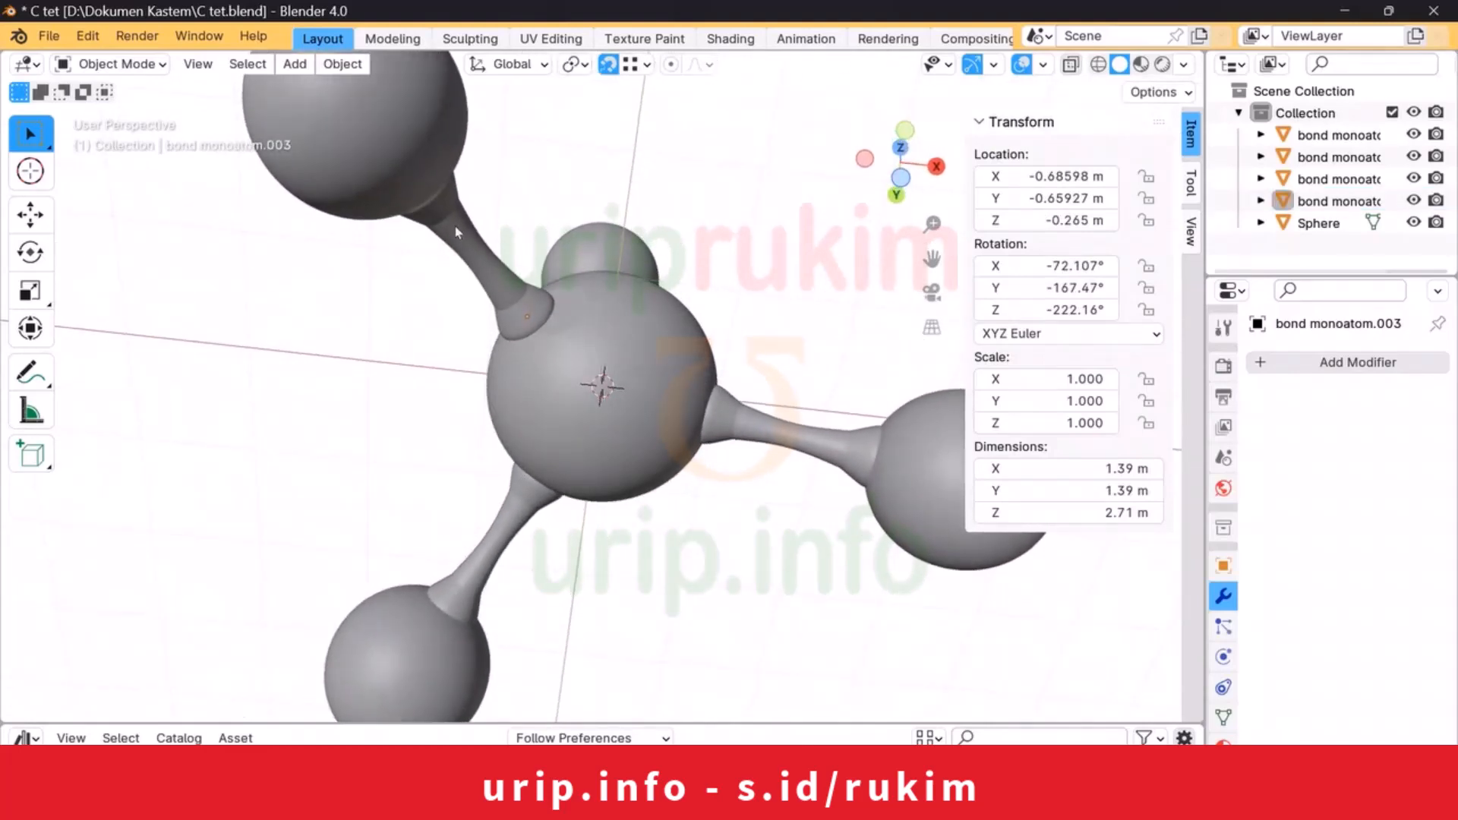
pyautogui.click(478, 264)
pyautogui.press('g')
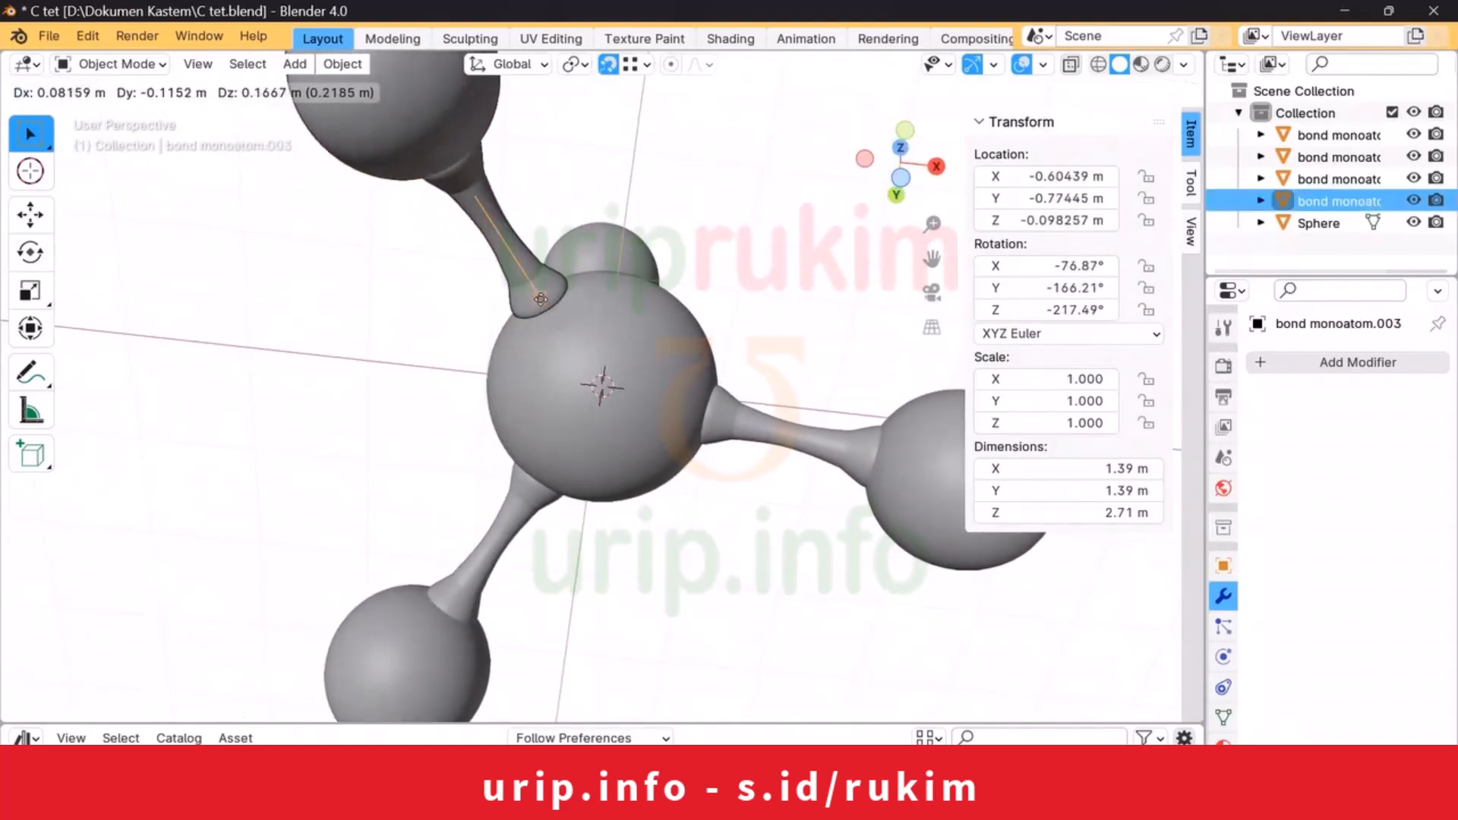
pyautogui.click(577, 325)
pyautogui.click(820, 249)
# Step: Switch the viewport shading to Material Preview and examine the assembled tetrahedral molecule from several sides
pyautogui.moveTo(819, 253); pyautogui.dragTo(672, 365, button='middle')
pyautogui.scroll(-6, 683, 297)
pyautogui.moveTo(683, 297); pyautogui.dragTo(627, 396, button='middle')
pyautogui.scroll(5, 565, 400)
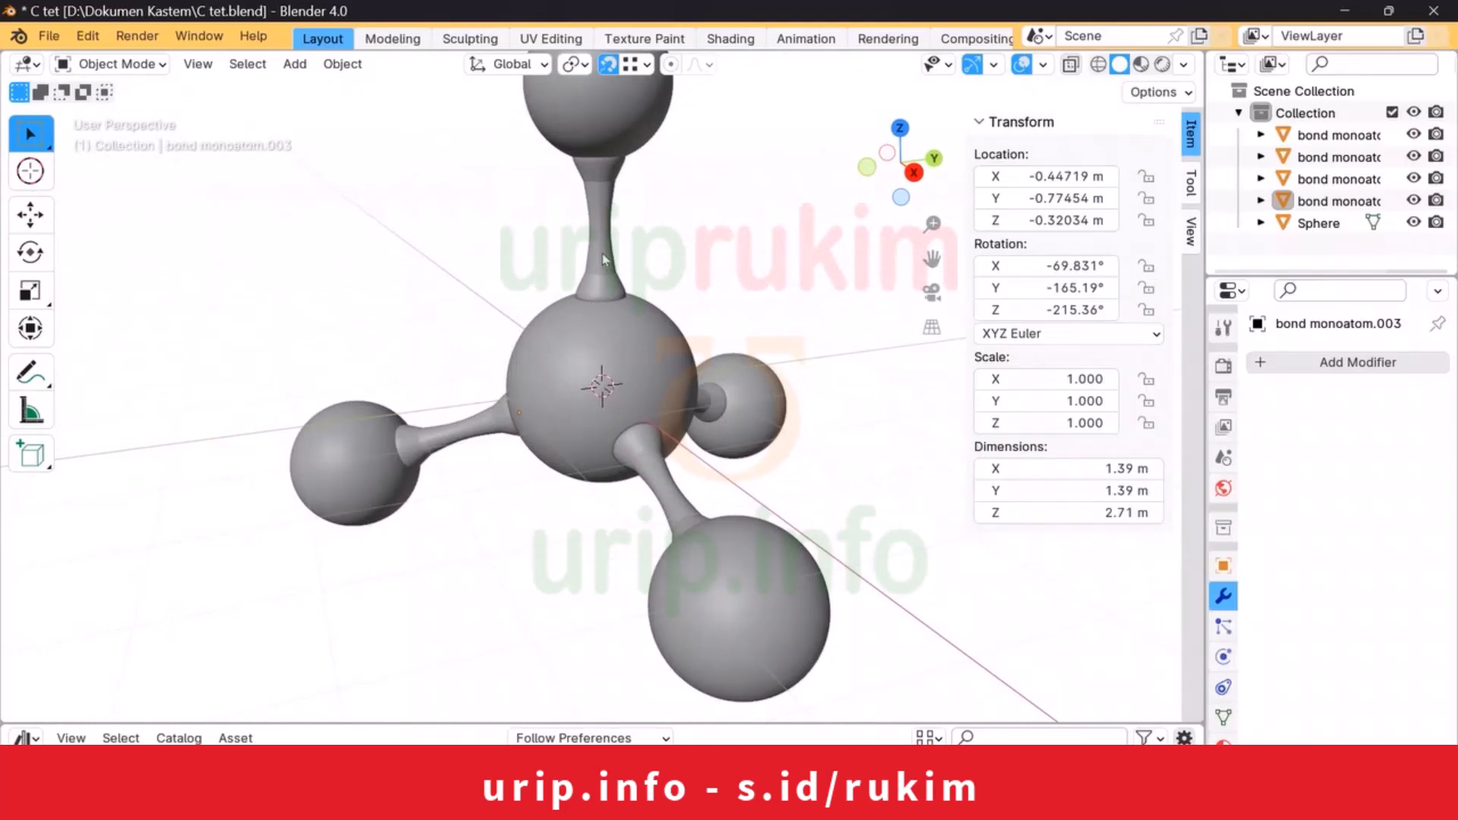
pyautogui.click(1140, 64)
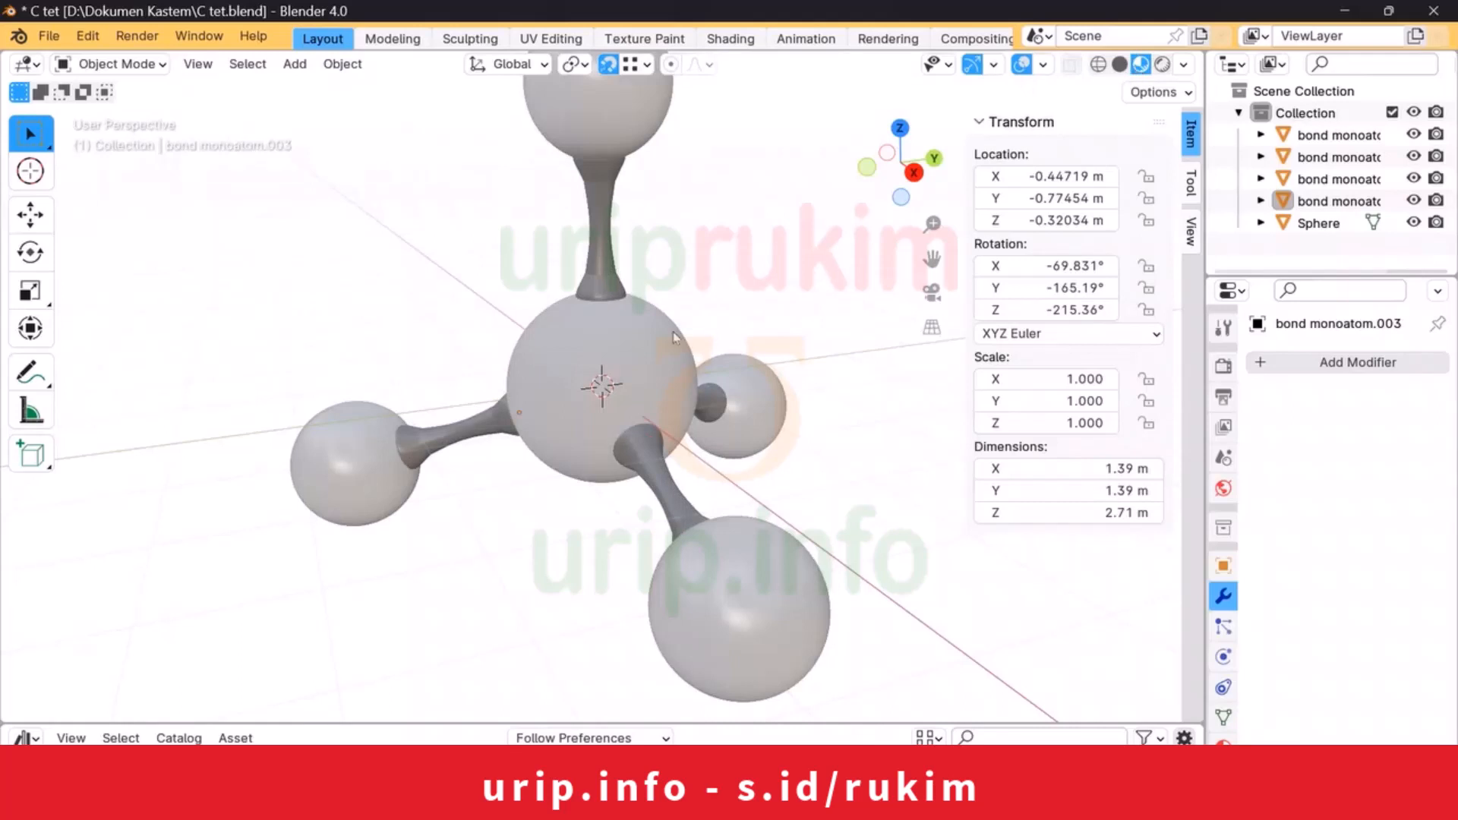
pyautogui.moveTo(687, 317)
pyautogui.mouseDown(button='middle')
pyautogui.moveTo(502, 290)
pyautogui.moveTo(443, 362)
pyautogui.moveTo(478, 286)
pyautogui.mouseUp(button='middle')
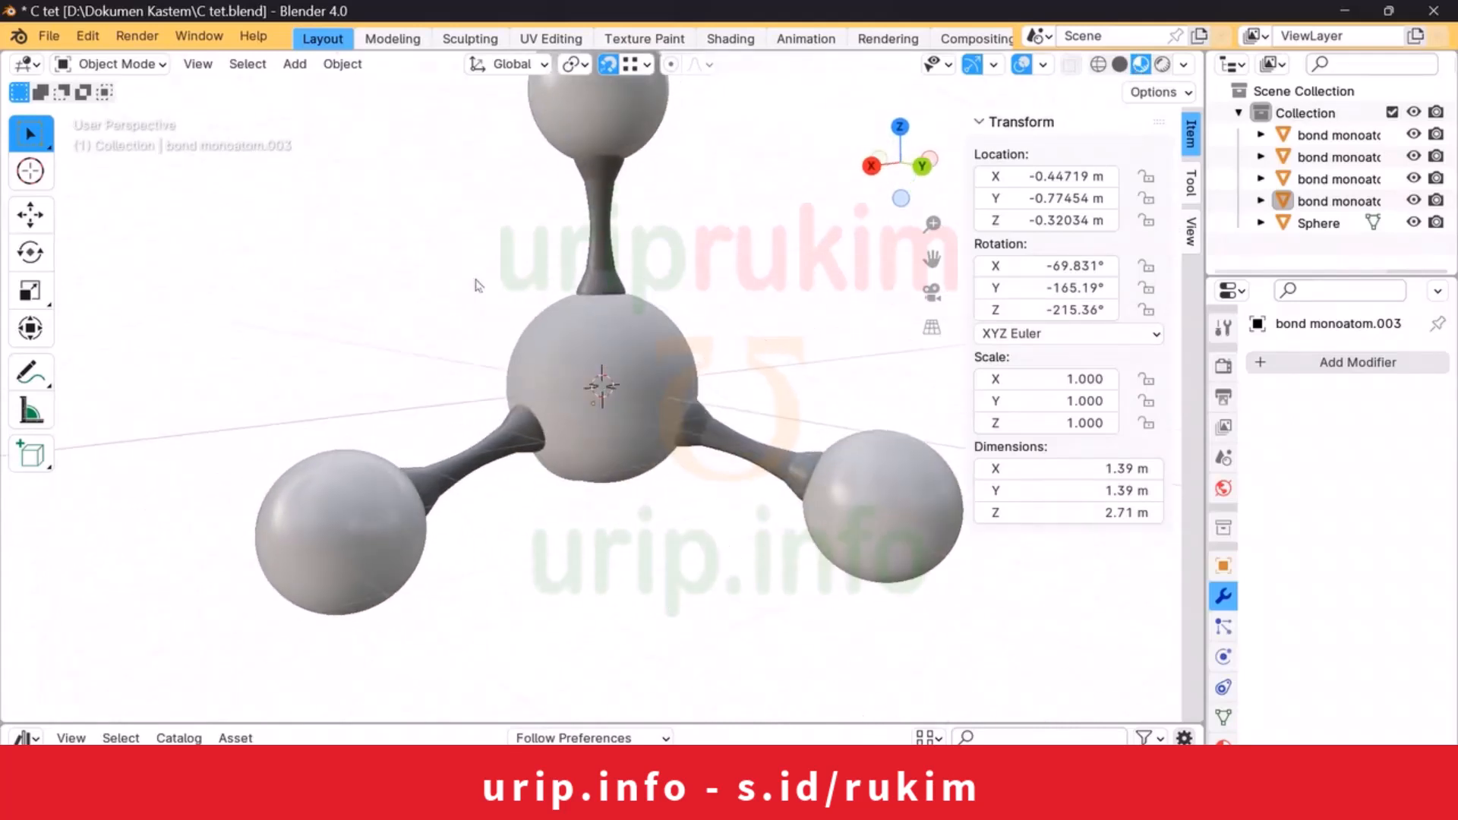
pyautogui.scroll(-4, 478, 286)
pyautogui.moveTo(658, 313); pyautogui.dragTo(472, 400, button='middle')
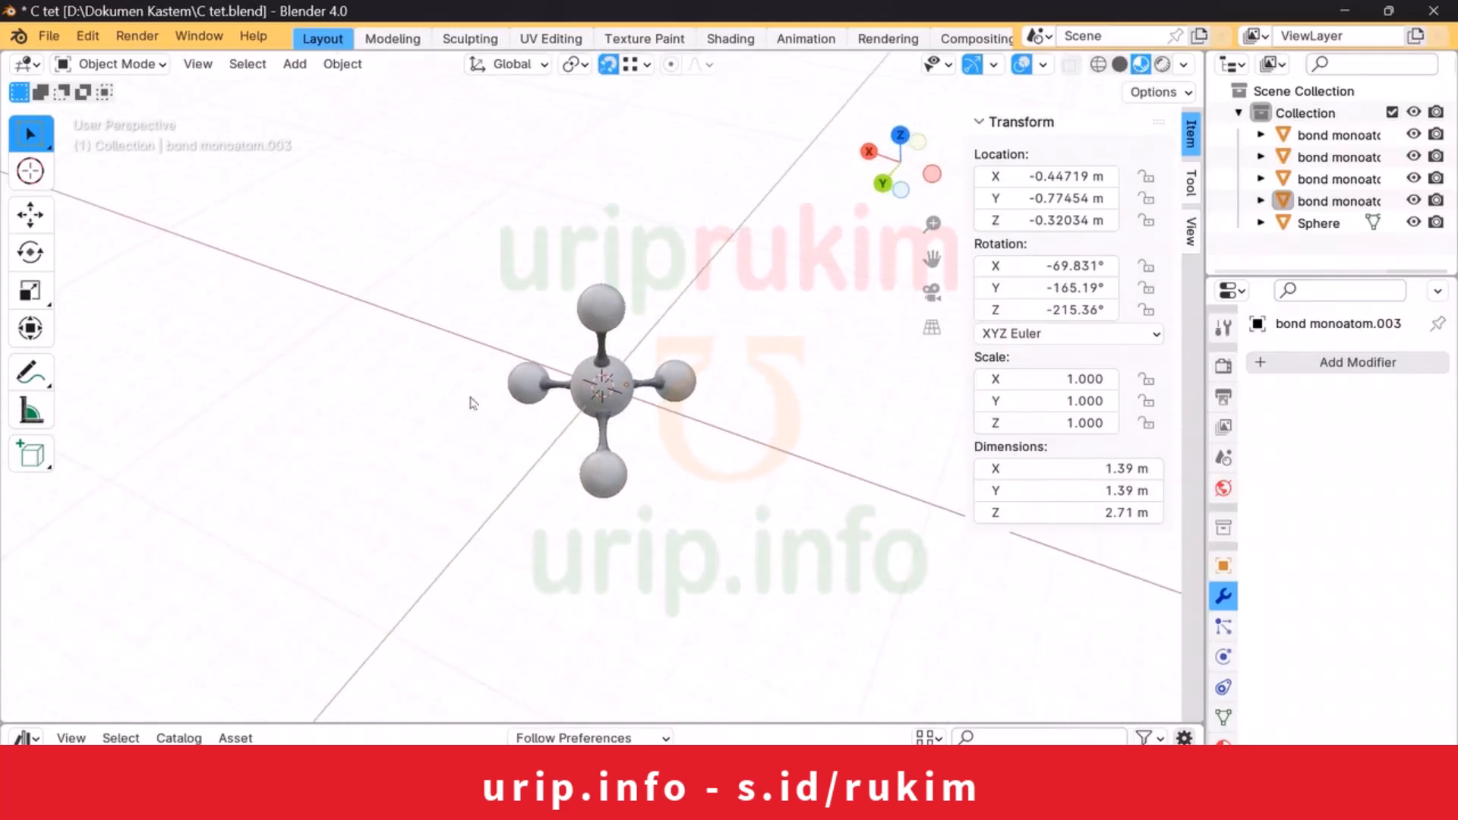
pyautogui.moveTo(642, 405); pyautogui.dragTo(618, 337, button='middle')
pyautogui.scroll(3, 620, 348)
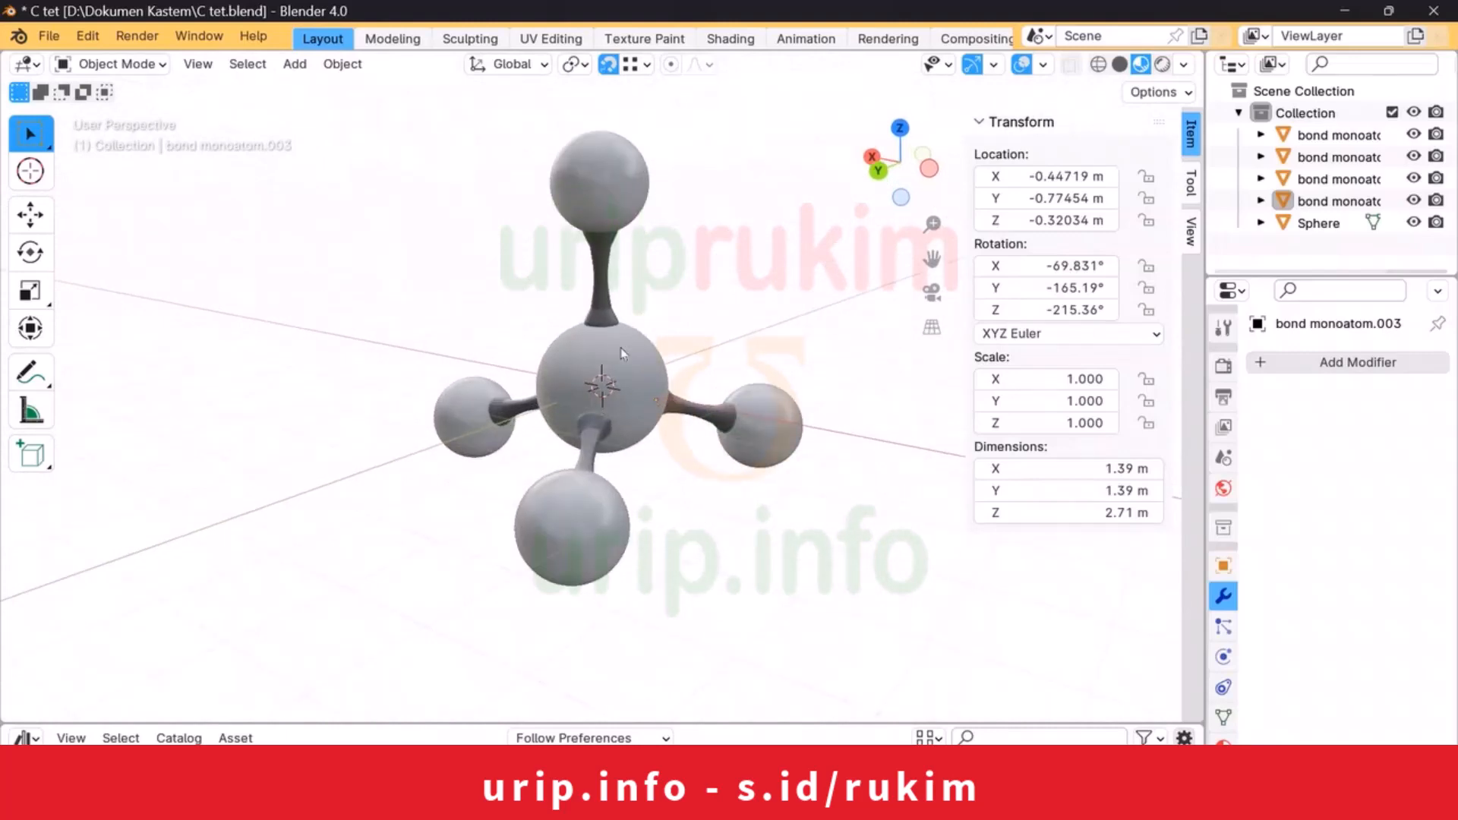